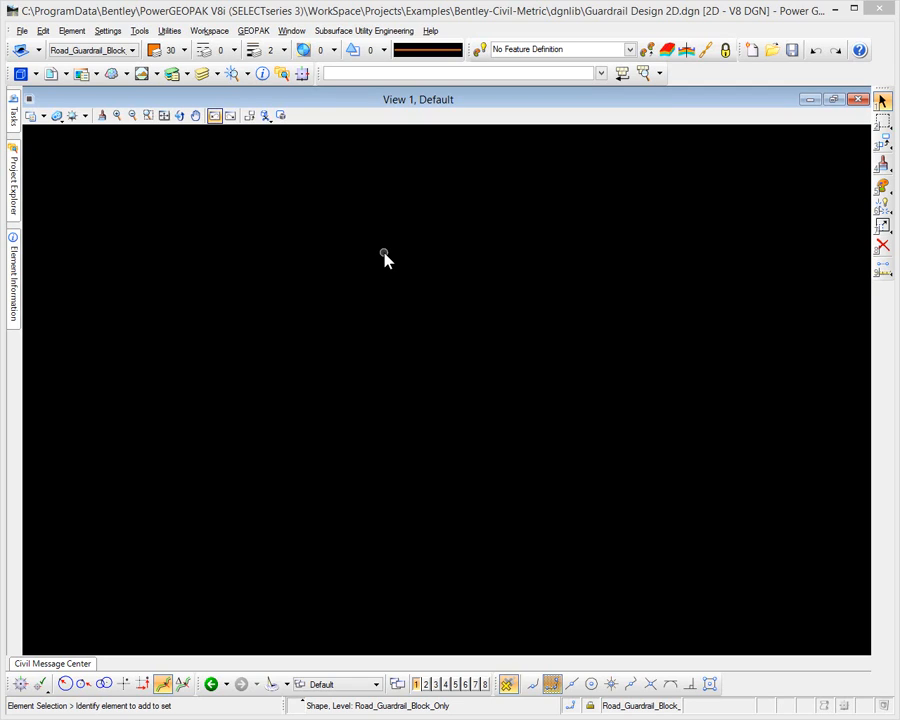
Step: Enable AccuDraw and start an orthogonal shape for the guardrail block with a vertical left edge of 1.0312/3.28083333 going up
{"action": "left_click", "coordinate": [301, 75]}
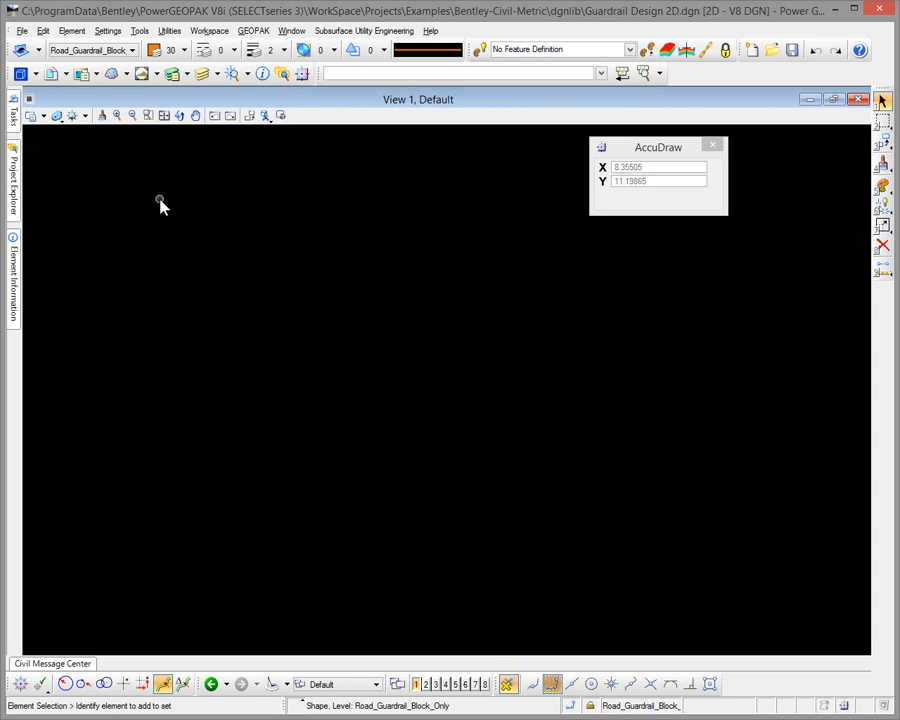
{"action": "mouse_move", "coordinate": [14, 118]}
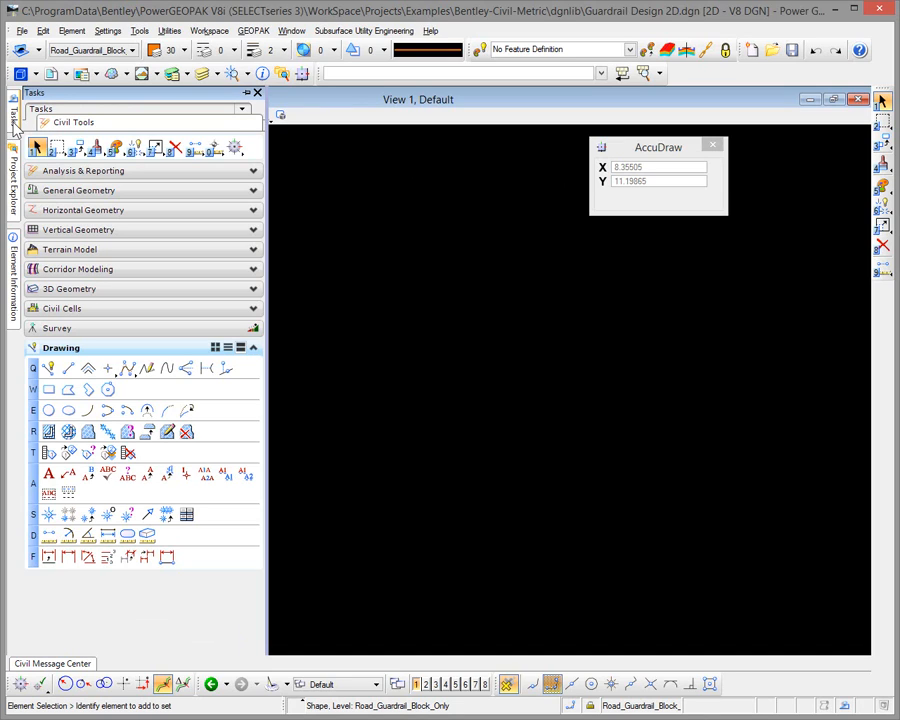
{"action": "left_click", "coordinate": [88, 390]}
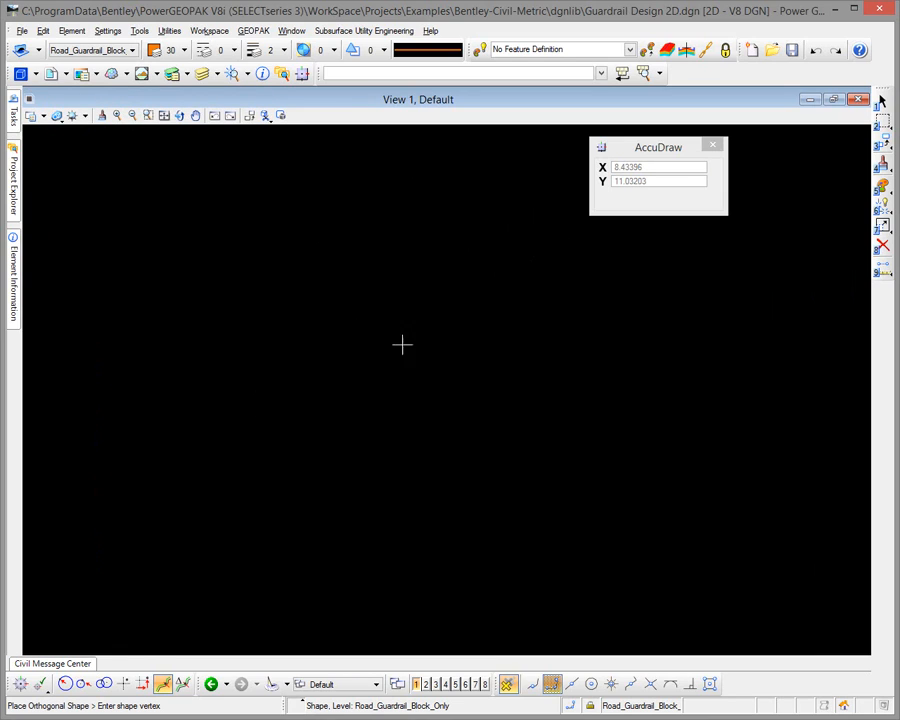
{"action": "left_click_drag", "start_coordinate": [656, 246], "coordinate": [657, 229]}
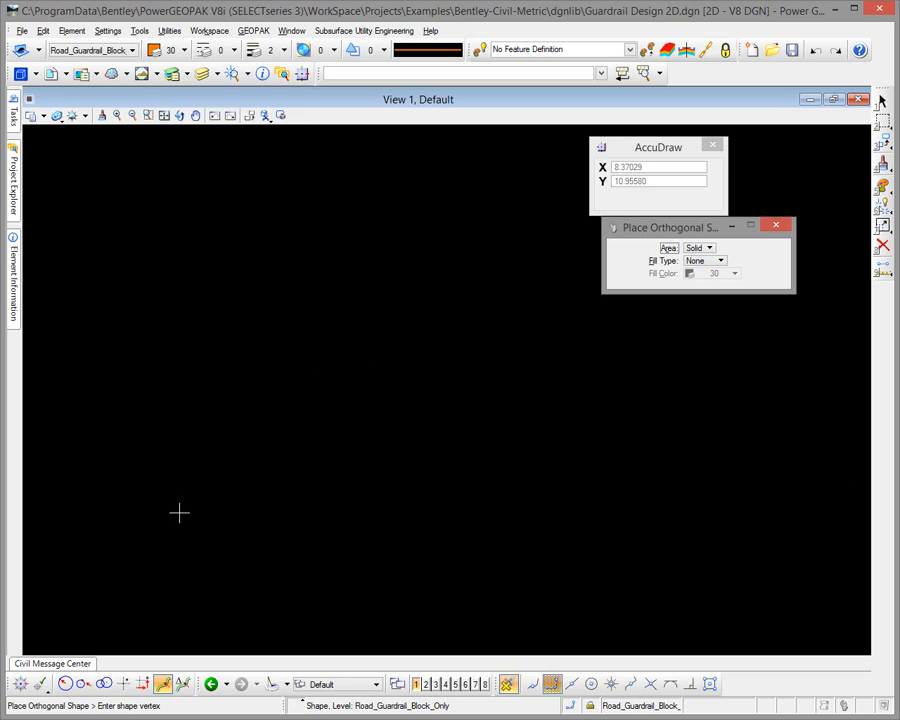
{"action": "left_click", "coordinate": [179, 513]}
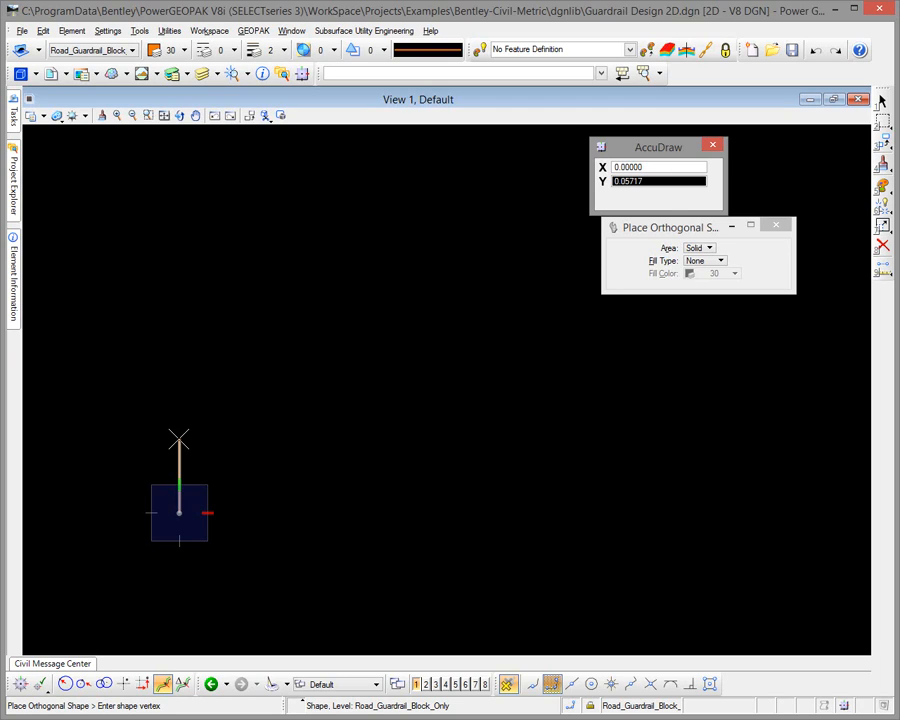
{"action": "type", "text": "1.031"}
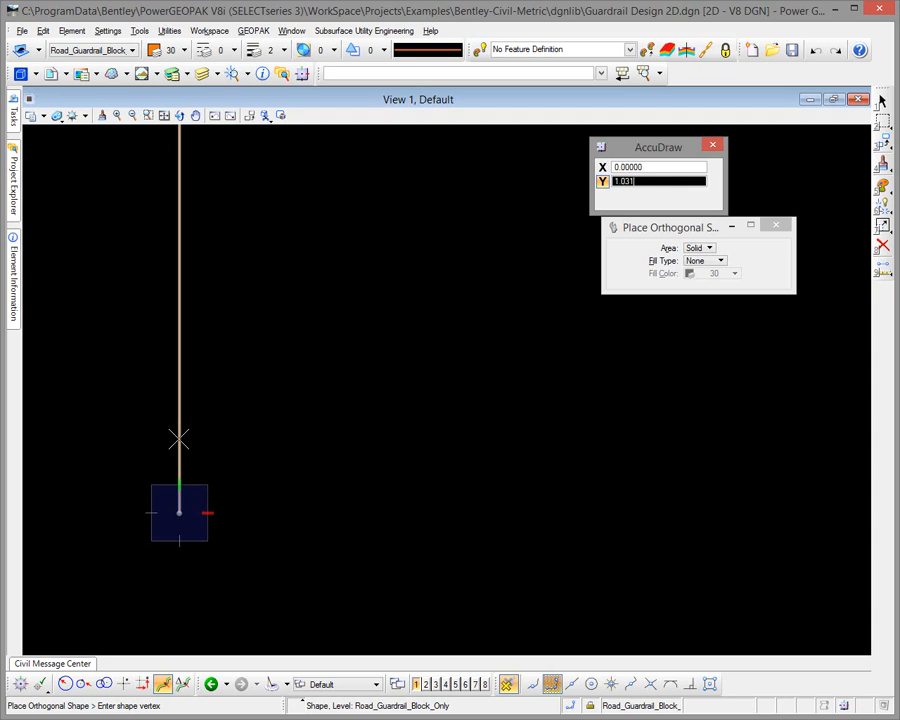
{"action": "type", "text": "2/3.28083"}
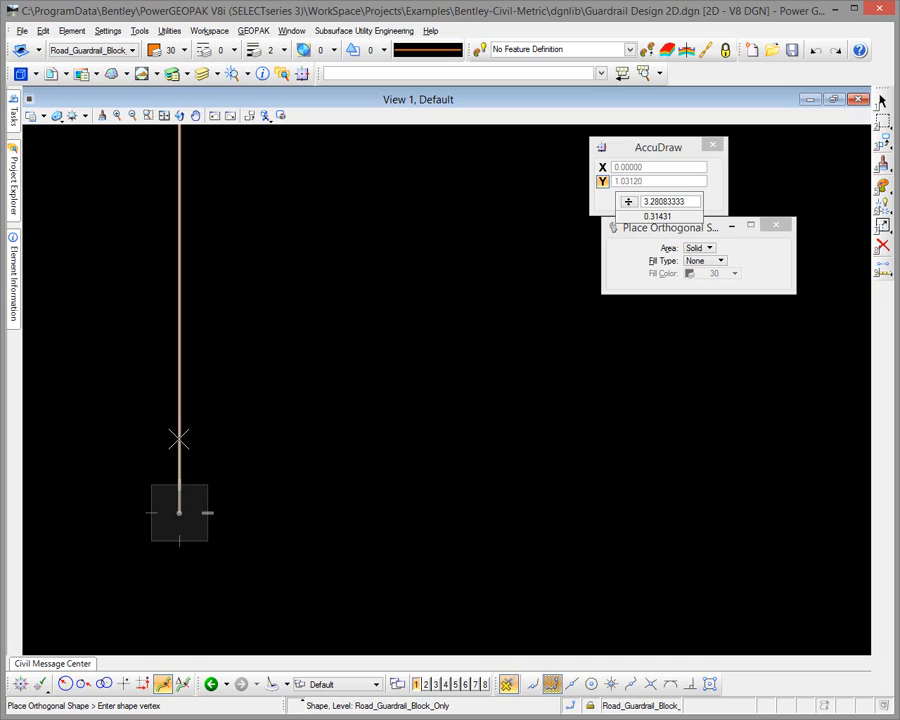
{"action": "key", "text": "Return"}
{"action": "left_click", "coordinate": [175, 371]}
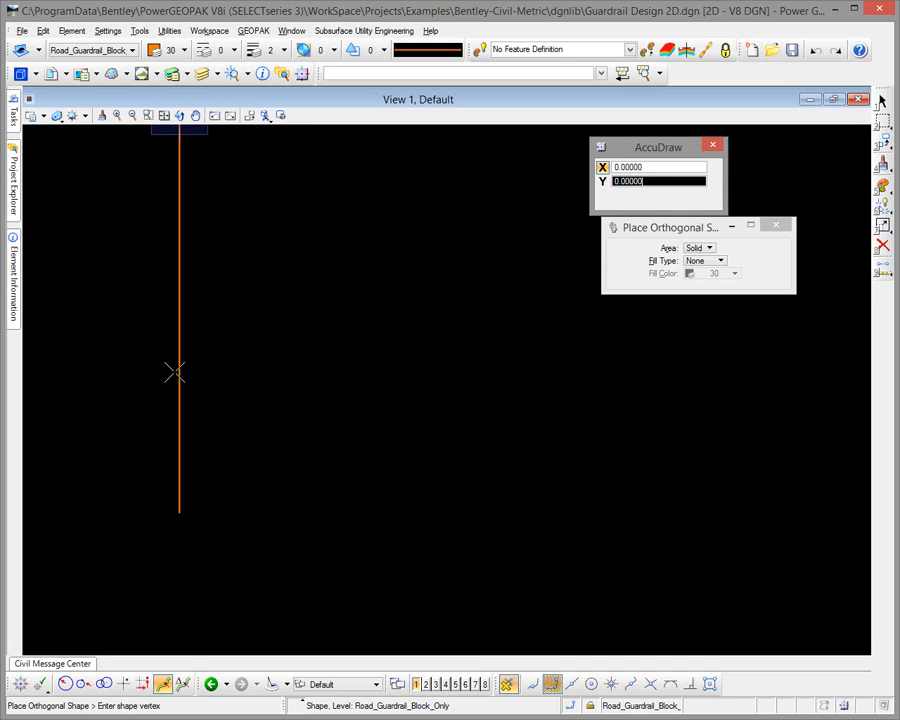
Step: Add the block's top edge of 0.5/3.28083333 to the right and bring its right edge down level with the start point
{"action": "middle_click_drag", "start_coordinate": [252, 312], "coordinate": [252, 312]}
{"action": "scroll", "coordinate": [242, 390], "scroll_direction": "down", "scroll_amount": 1}
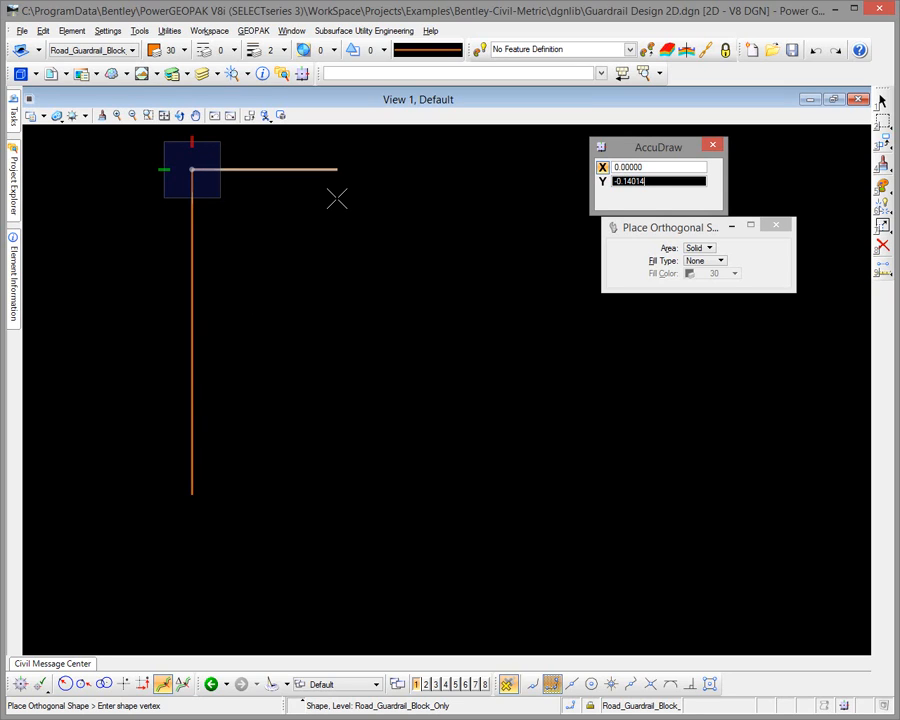
{"action": "type", "text": "0.5/3"}
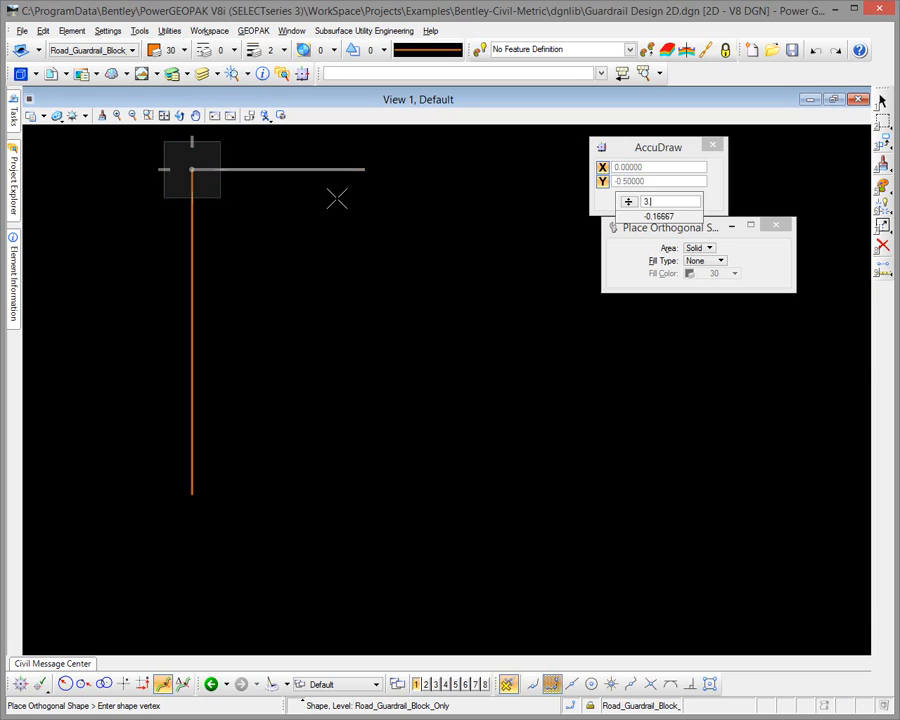
{"action": "type", "text": ".28083333"}
{"action": "key", "text": "Return"}
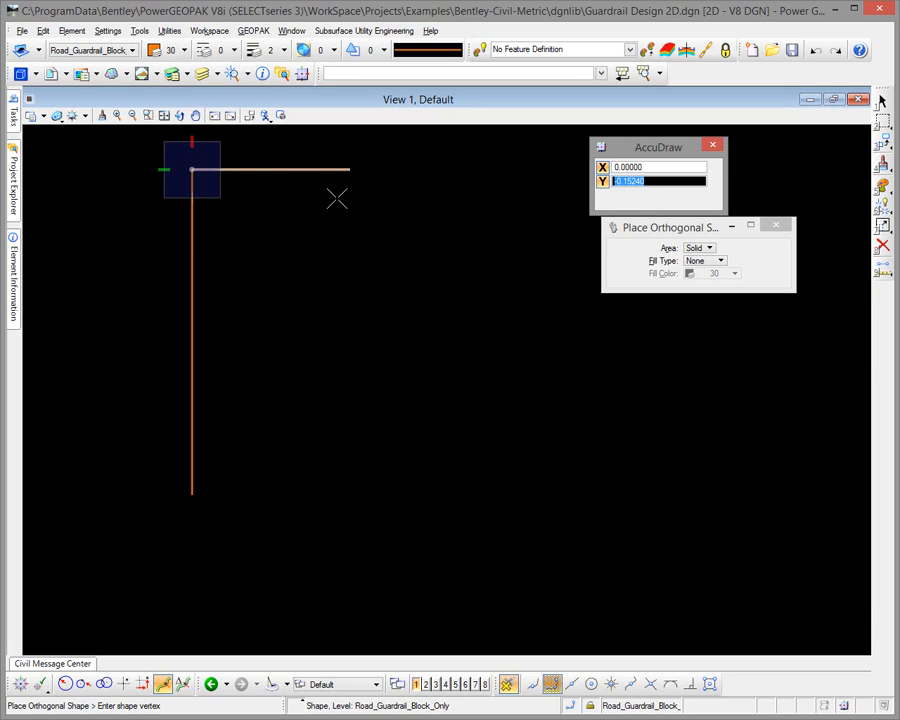
{"action": "left_click", "coordinate": [339, 196]}
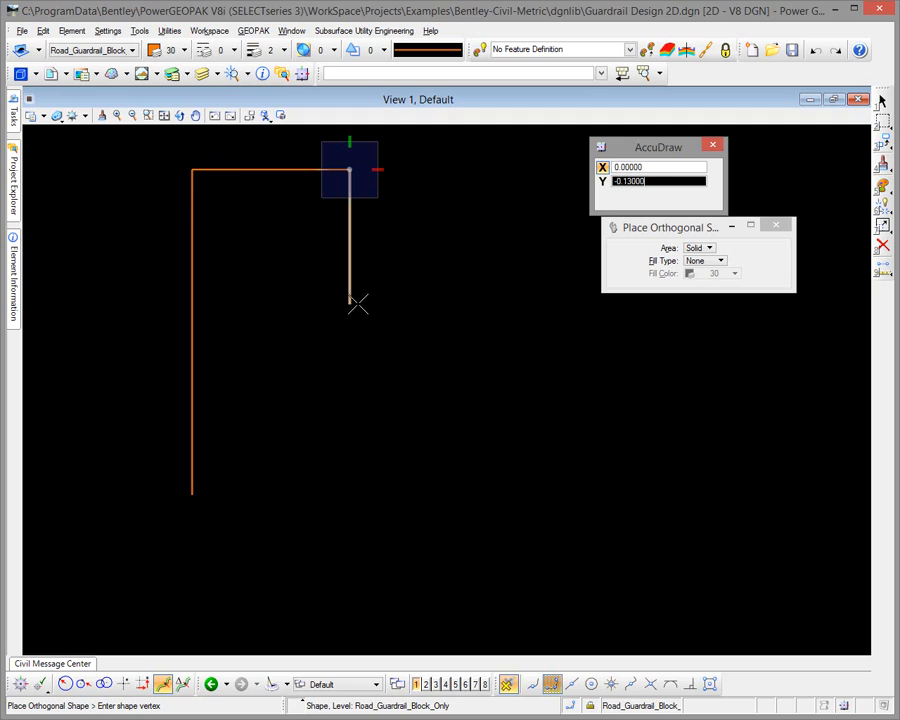
{"action": "left_click", "coordinate": [193, 494]}
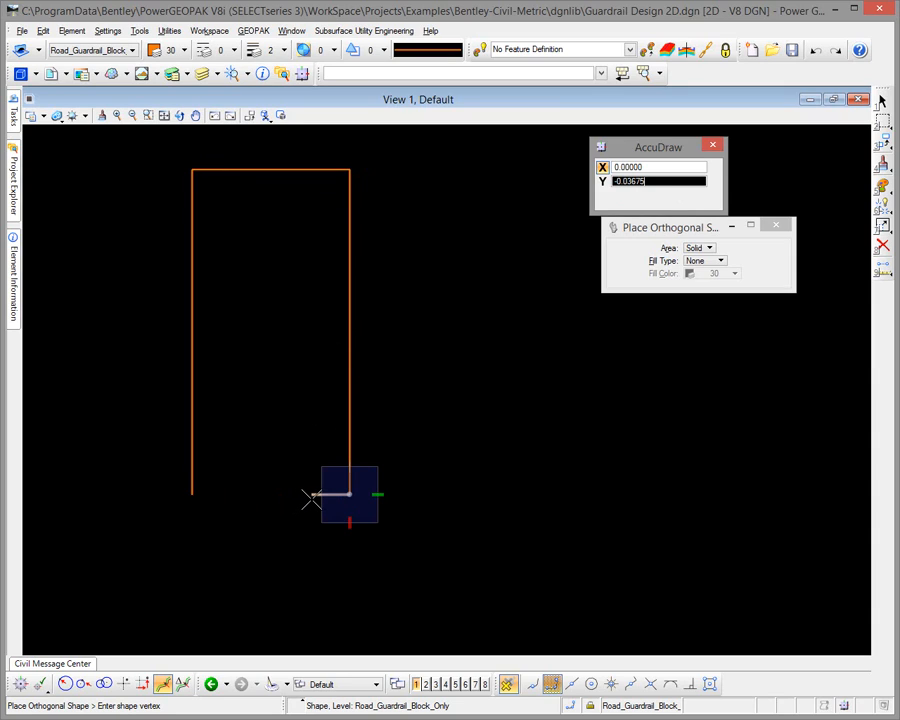
Step: Draw the block's short bottom edge of 0.0729/3.28083333 leftward from the lower-right corner
{"action": "type", "text": "0729"}
{"action": "key", "text": "slash"}
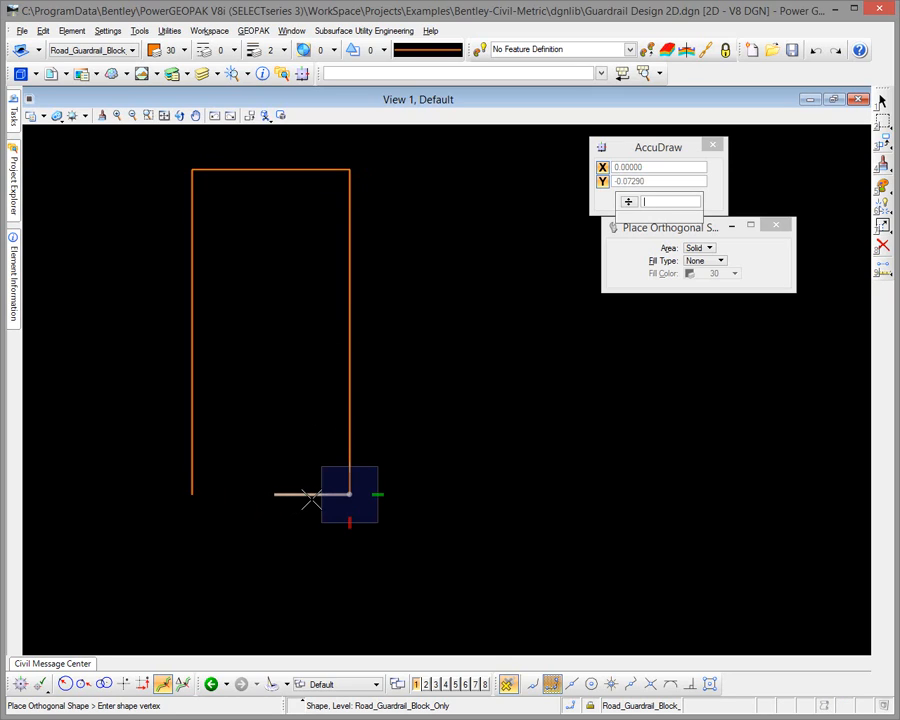
{"action": "type", "text": "3.28083333"}
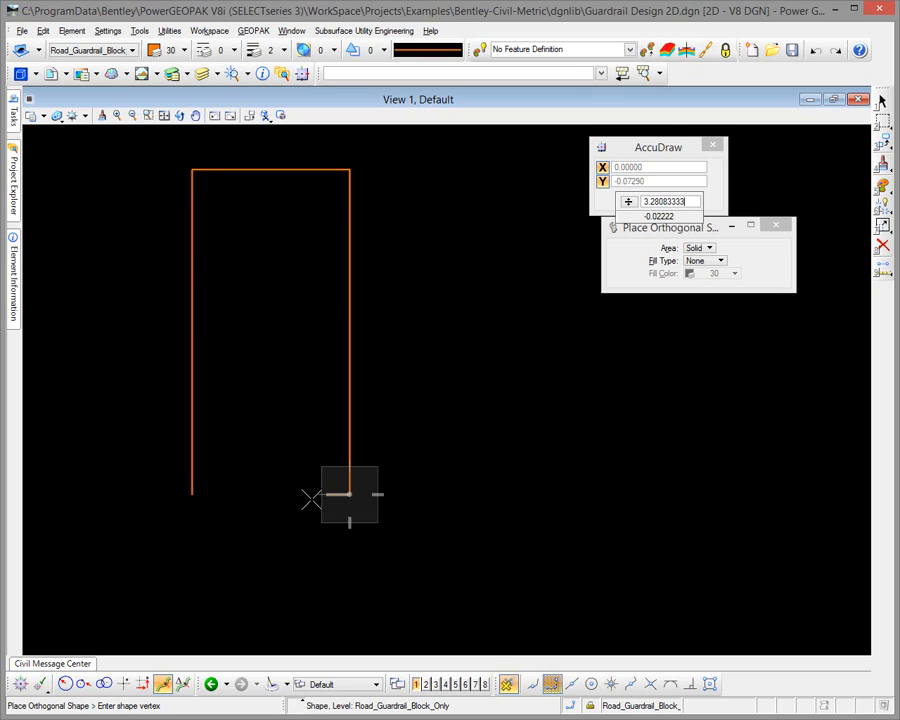
{"action": "key", "text": "Return"}
{"action": "left_click", "coordinate": [320, 497]}
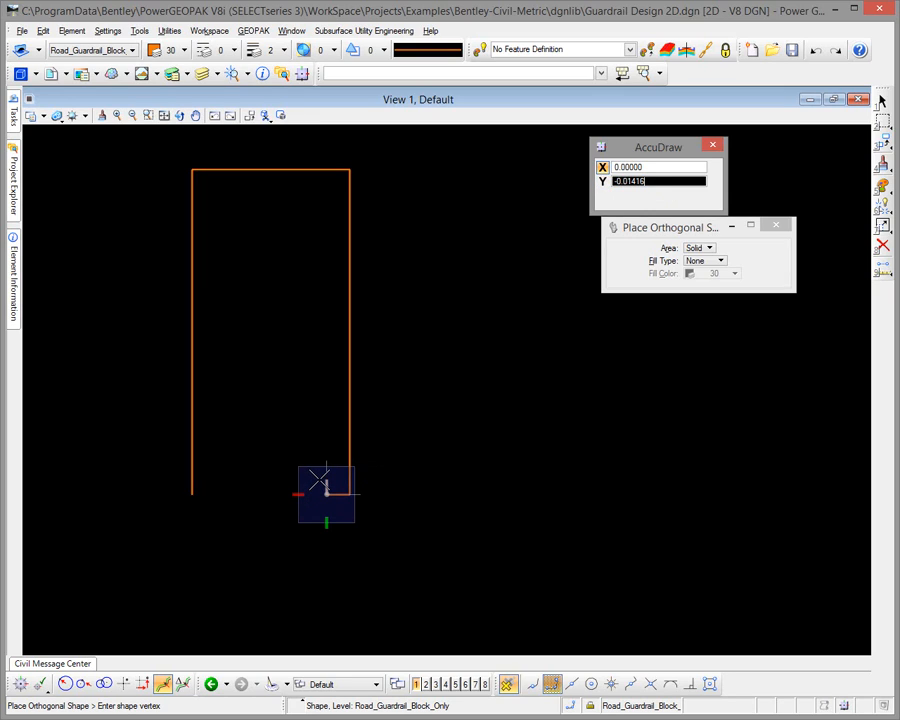
Step: Draw the right side of the bottom notch upward with a length of 0.0312/3.28083333
{"action": "type", "text": ".0312"}
{"action": "key", "text": "slash"}
{"action": "type", "text": "3.28083333"}
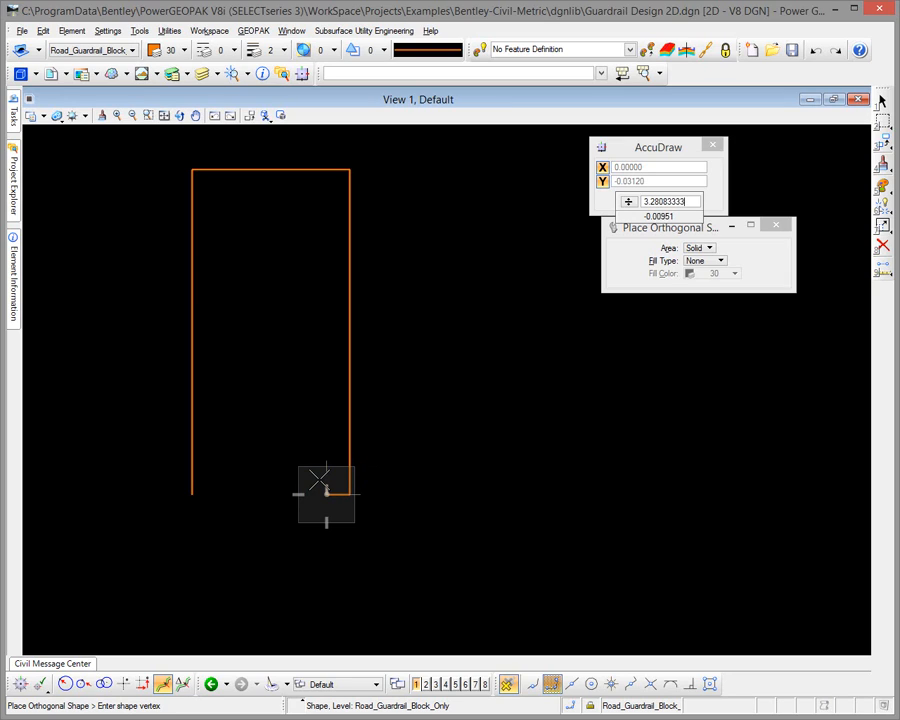
{"action": "key", "text": "Return"}
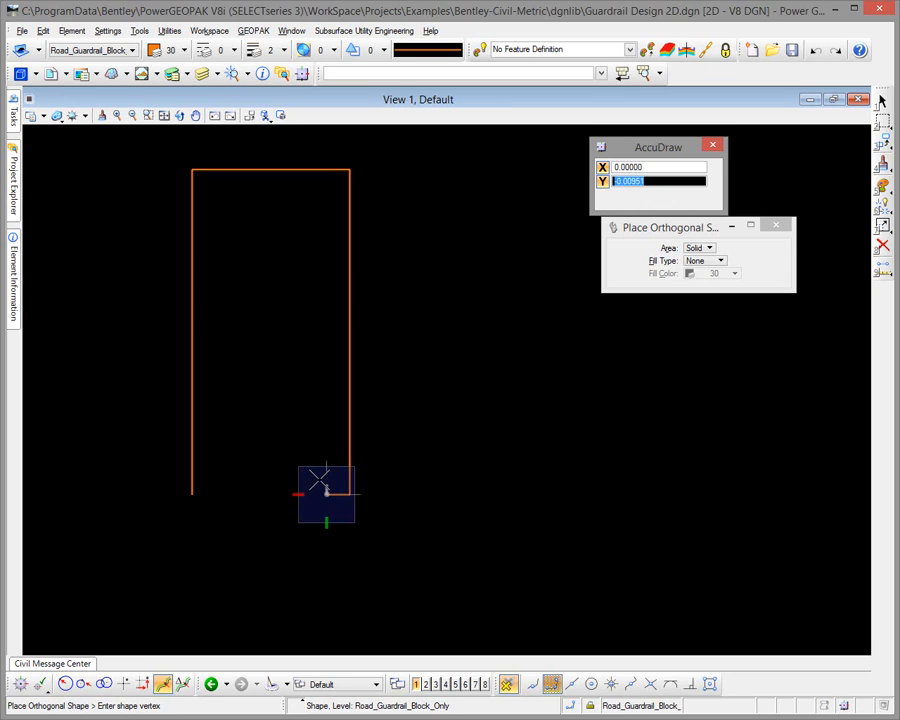
{"action": "left_click", "coordinate": [308, 484]}
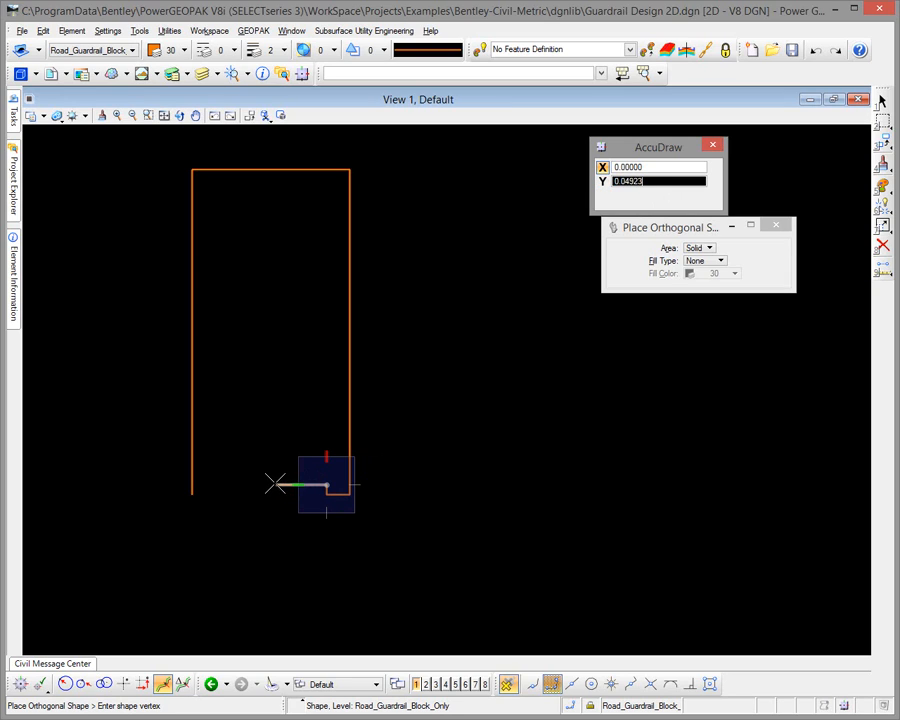
Step: Draw the notch's top edge 0.3542/3.28083333 to the left, return down to the base line and close the block shape at its start point
{"action": "type", "text": "35"}
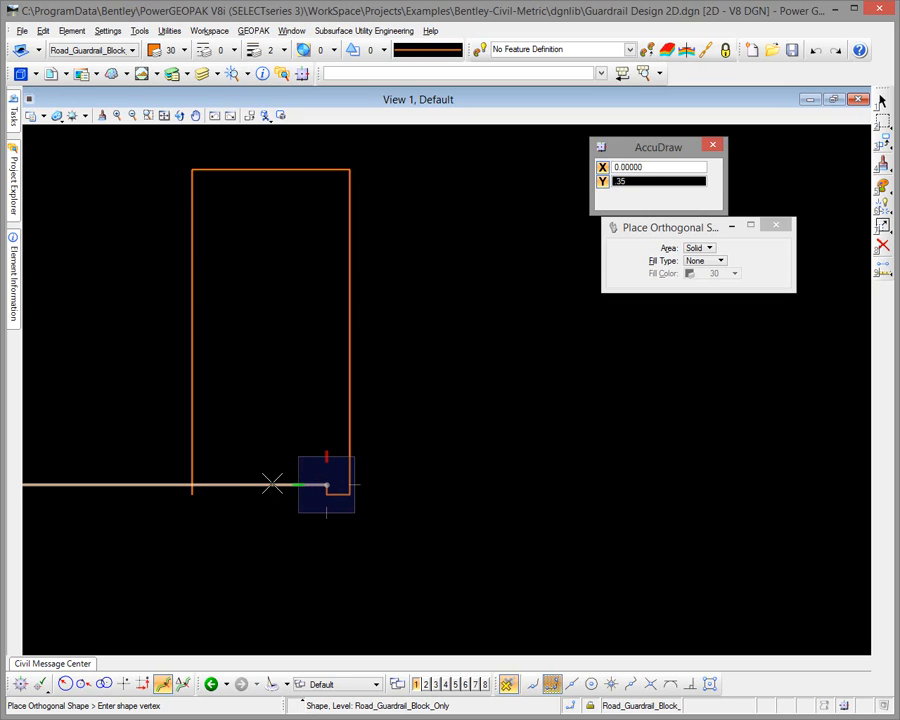
{"action": "type", "text": "42/3.2808"}
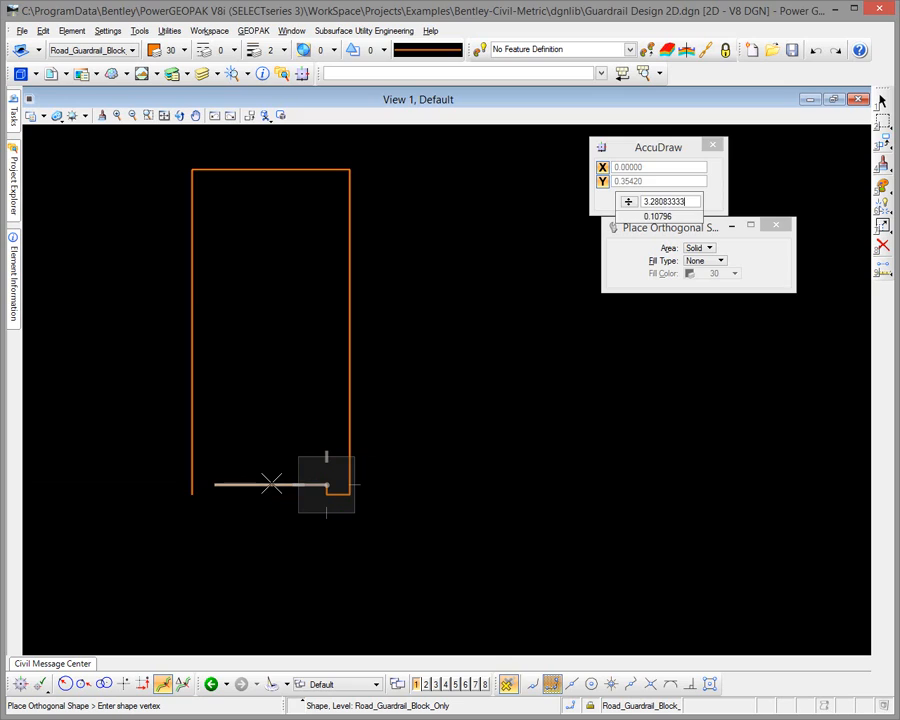
{"action": "key", "text": "Return"}
{"action": "left_click", "coordinate": [252, 485]}
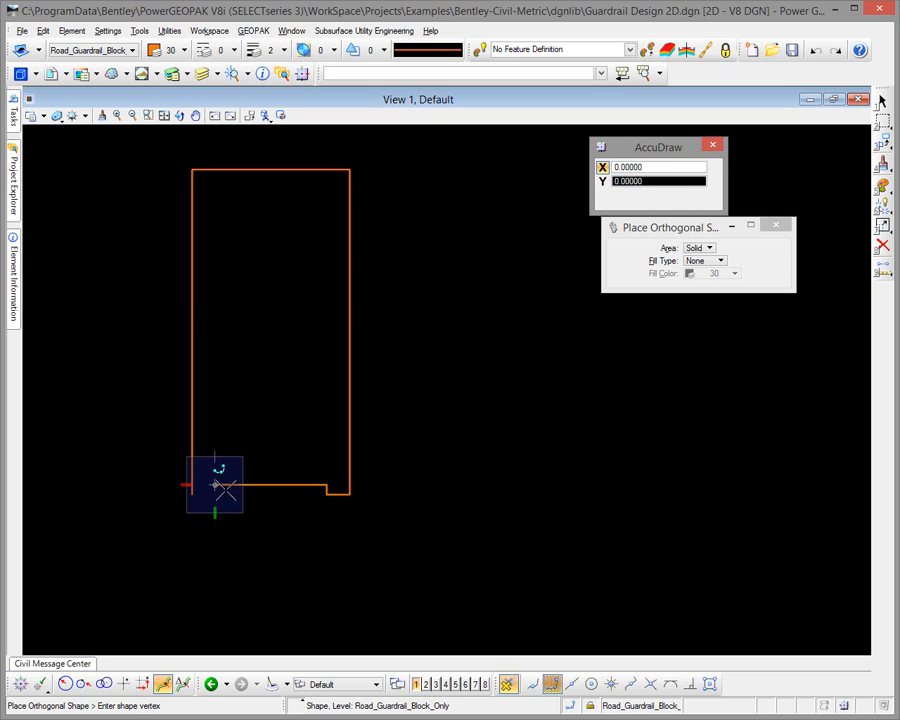
{"action": "left_click", "coordinate": [216, 495]}
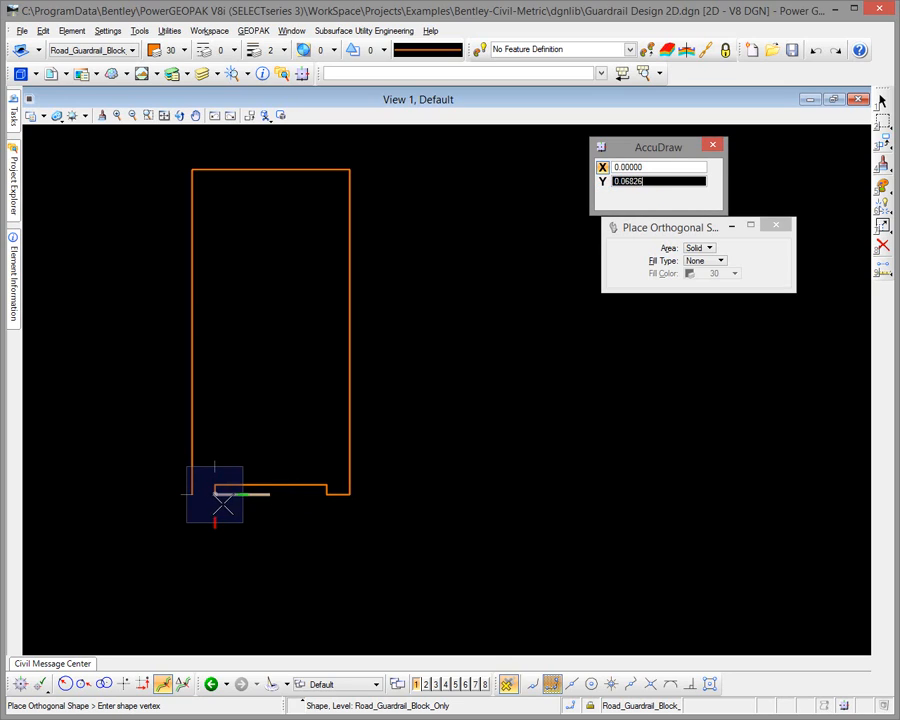
{"action": "left_click", "coordinate": [193, 494]}
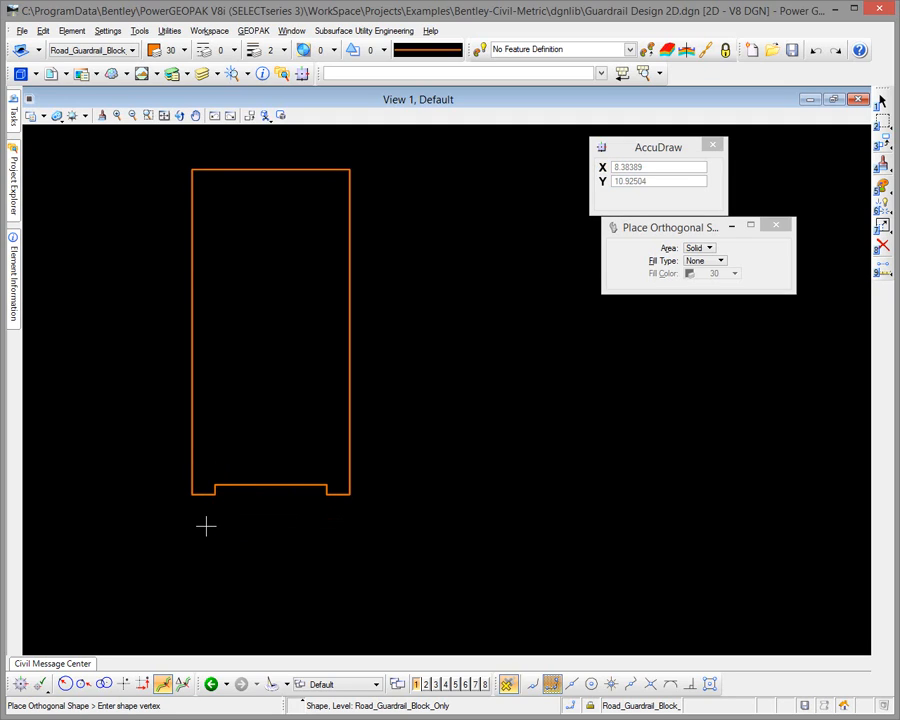
{"action": "key", "text": "Escape"}
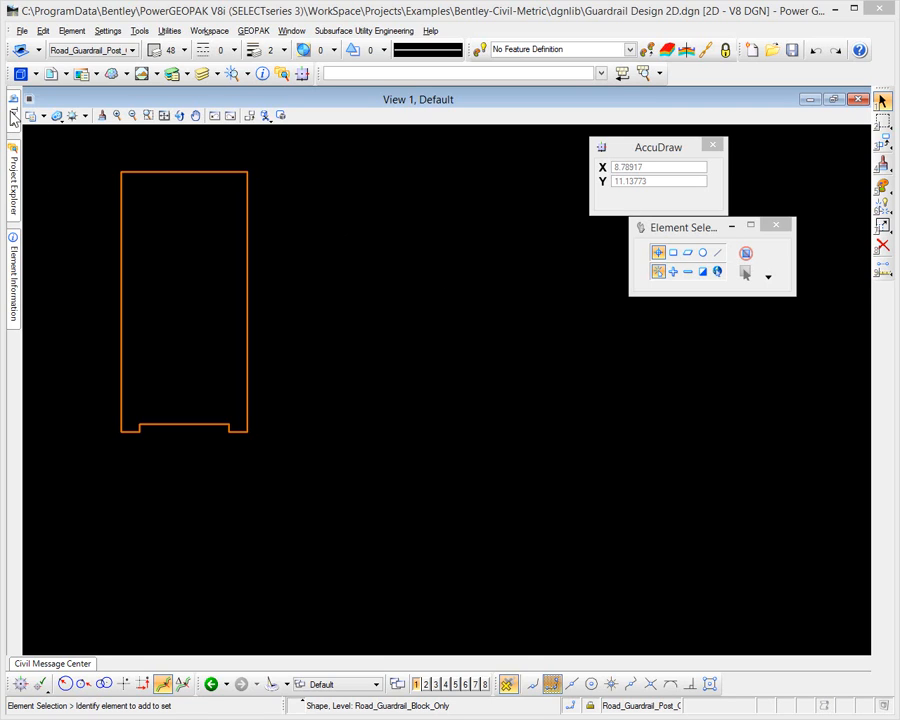
Step: Start an orthogonal shape for the guardrail post, below and right of the block, with a first edge of 0.0313/3.28083333 going up
{"action": "mouse_move", "coordinate": [12, 114]}
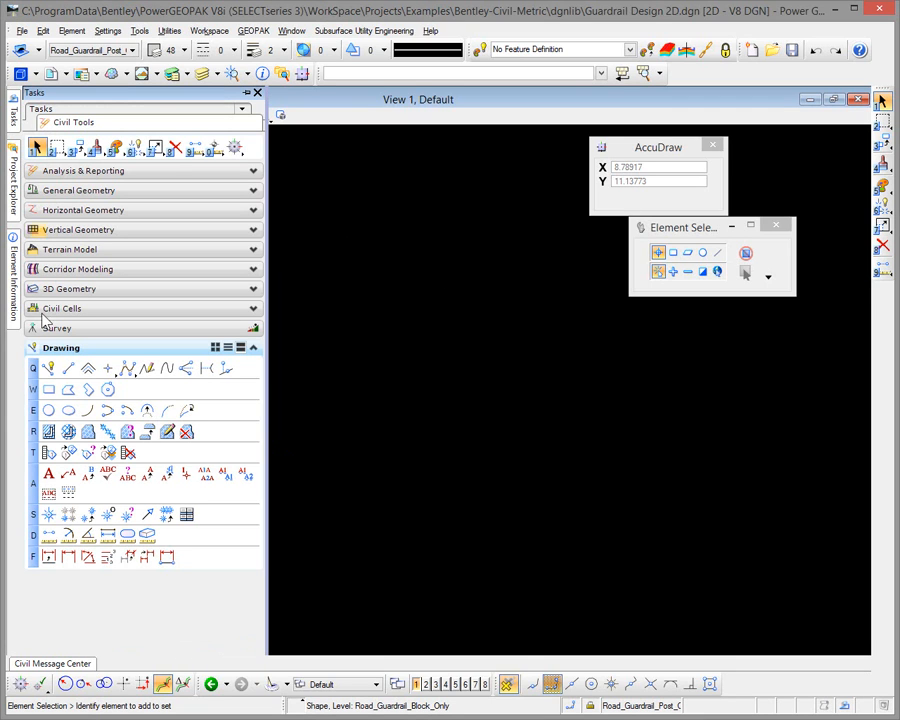
{"action": "left_click", "coordinate": [88, 389]}
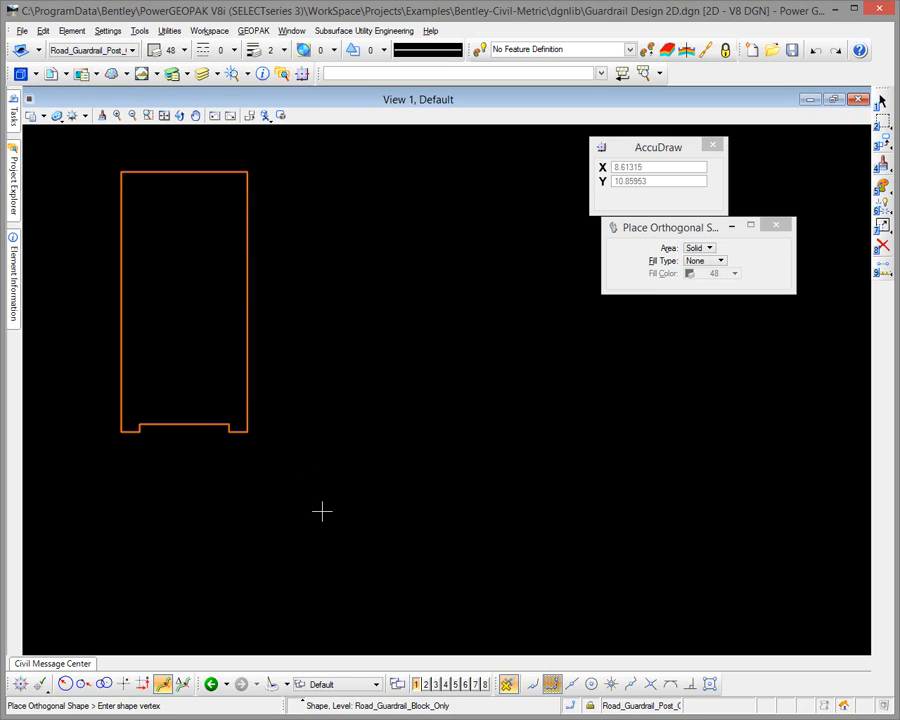
{"action": "left_click", "coordinate": [333, 567]}
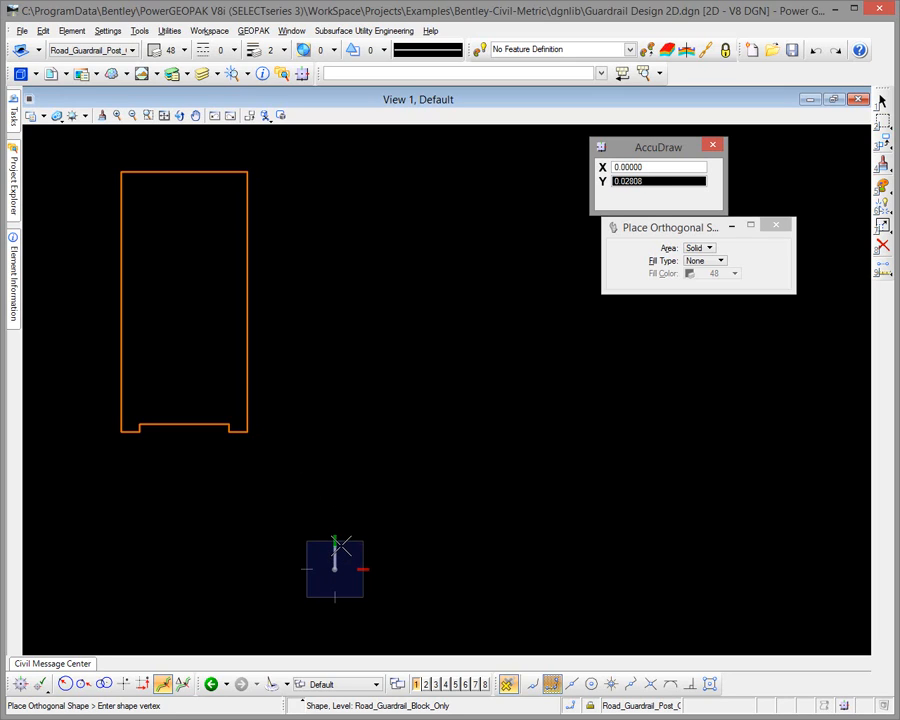
{"action": "type", "text": ".0313/3.28083333"}
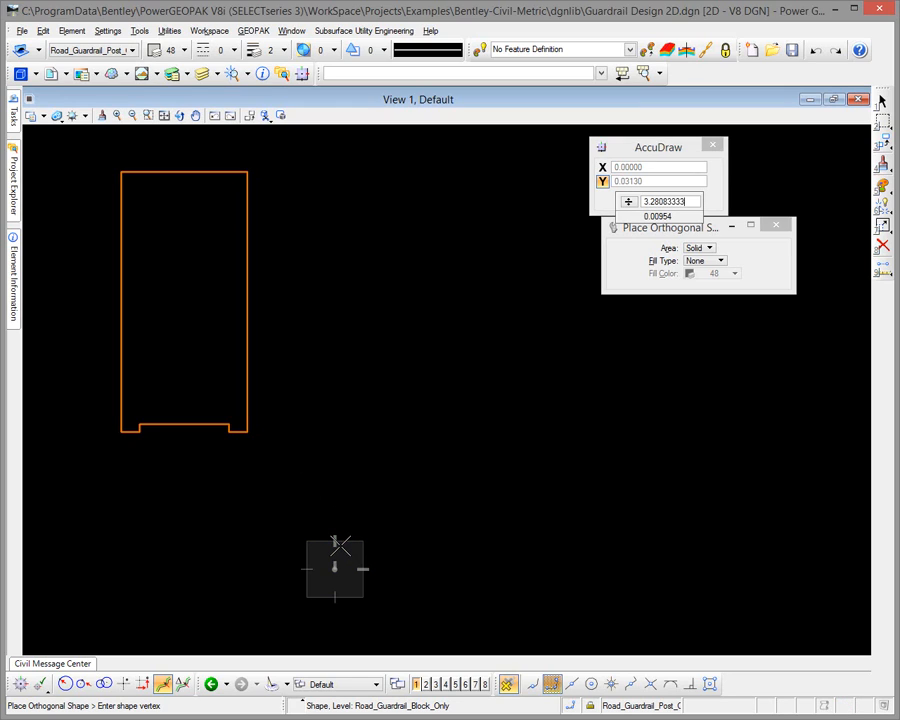
{"action": "key", "text": "Return"}
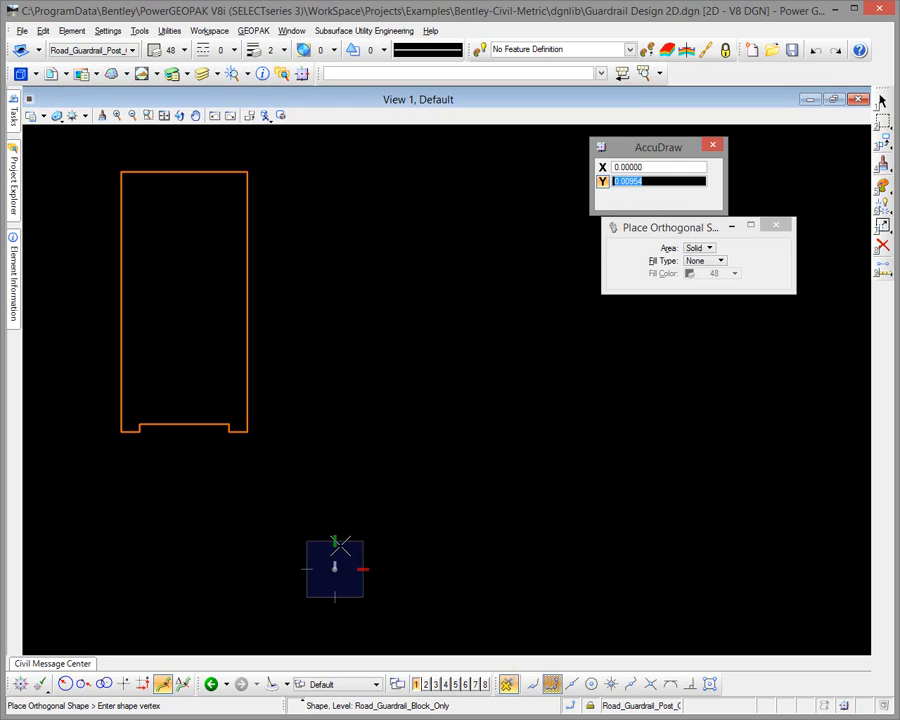
{"action": "left_click", "coordinate": [341, 545]}
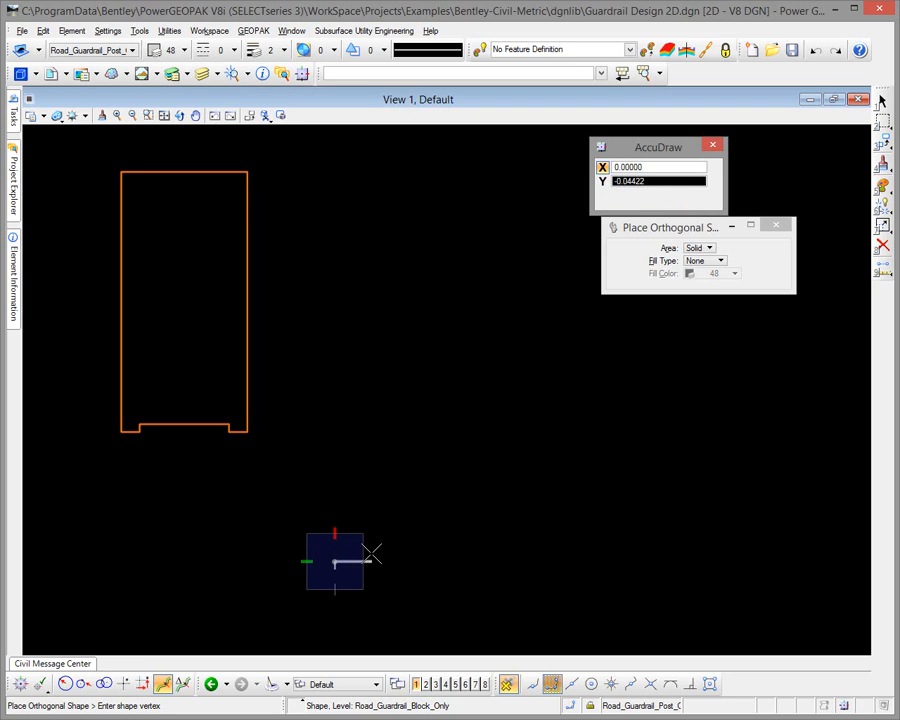
Step: Draw the post's lower flange inner edge 0.151/3.280833 to the right, followed by the web's left side 0.4271/3.2808333 upward
{"action": "type", "text": "15/3.280833"}
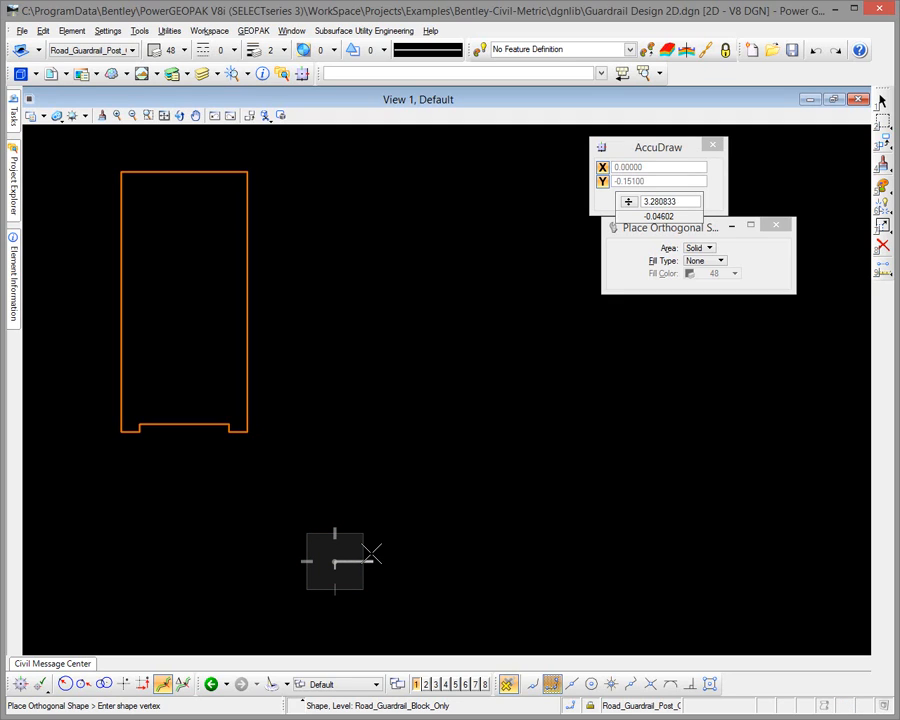
{"action": "key", "text": "Return"}
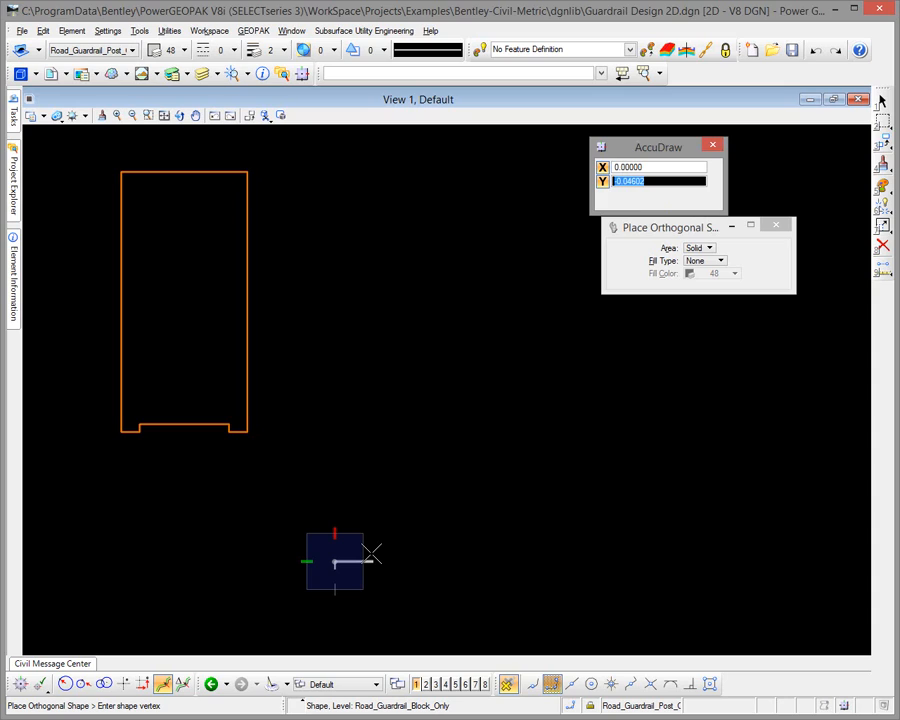
{"action": "left_click", "coordinate": [371, 553]}
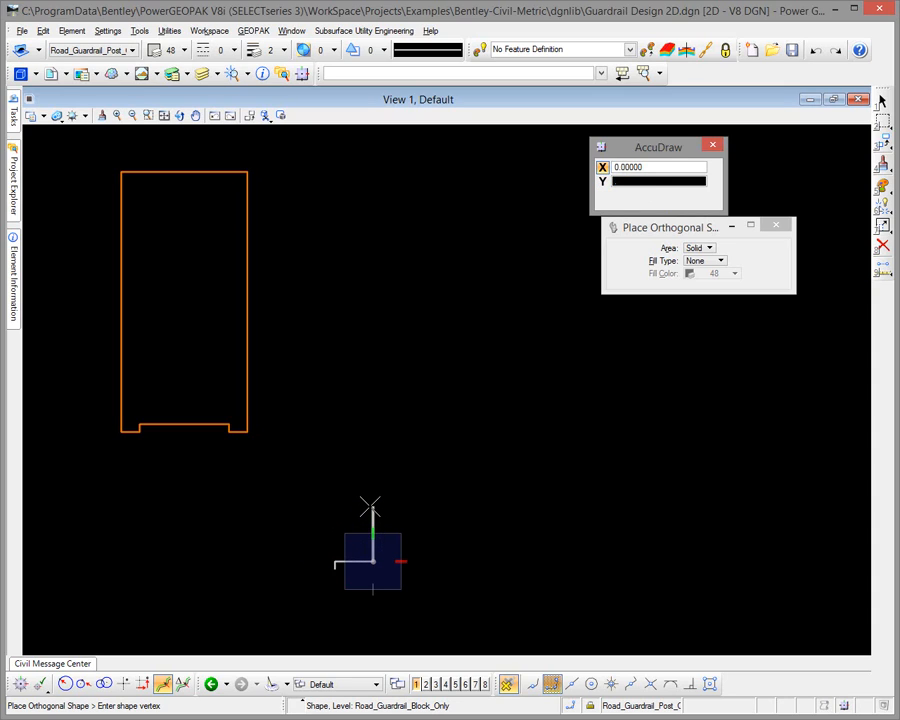
{"action": "type", "text": "0.4271+3.2808333"}
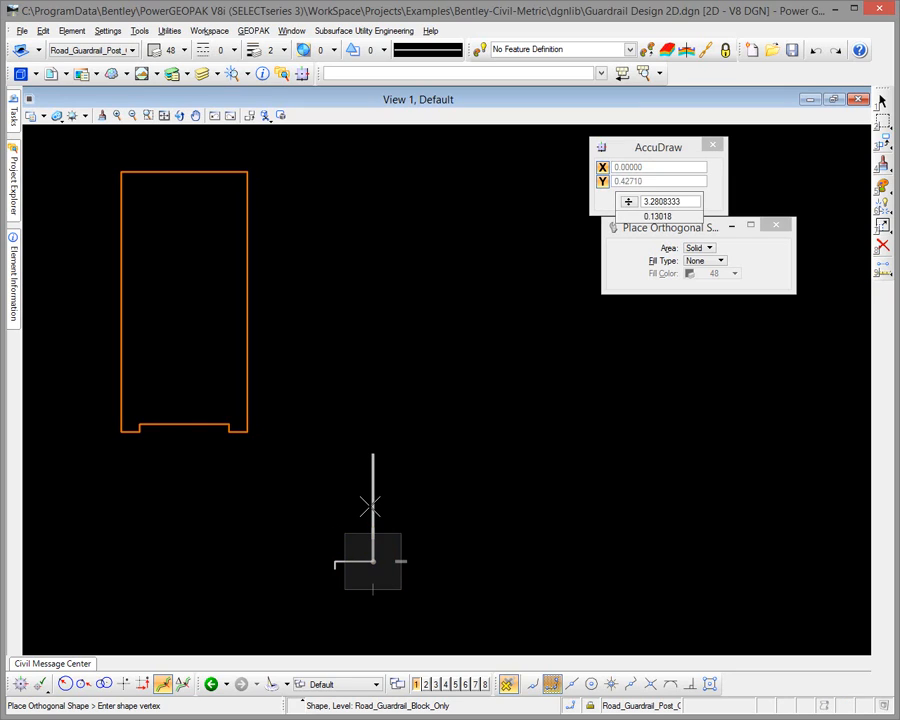
{"action": "key", "text": "Return"}
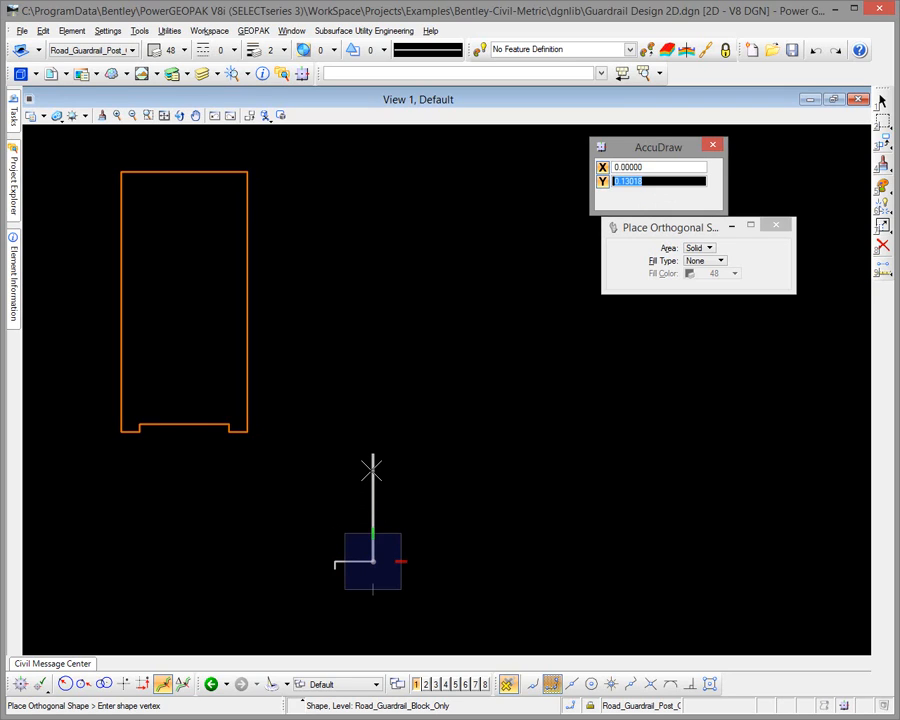
{"action": "left_click", "coordinate": [372, 467]}
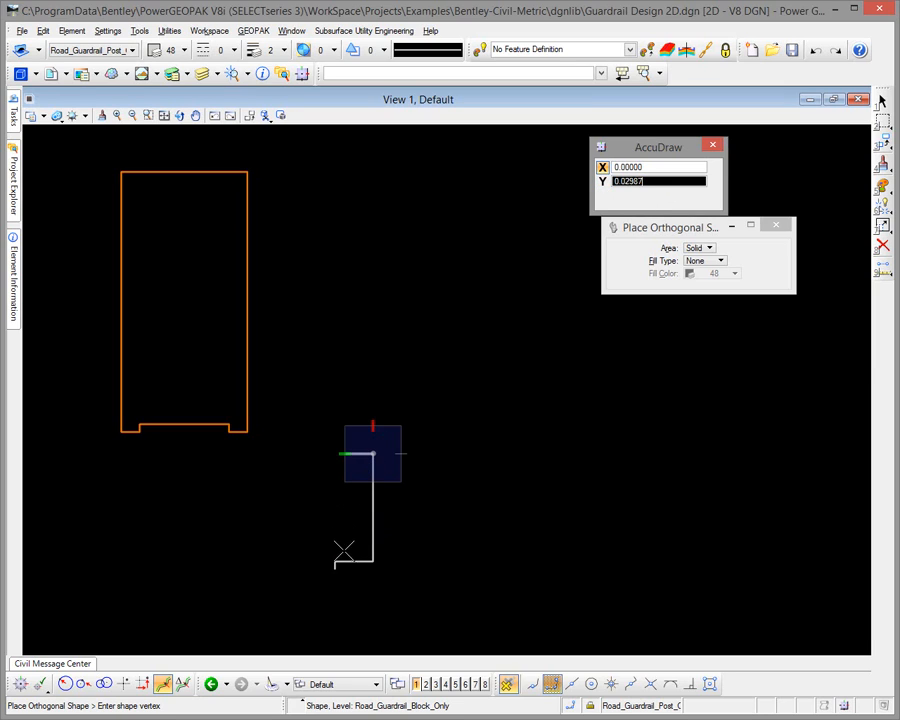
Step: Draw the upper flange's left underside back in line with the shape's start, and its left end 0.0313/3.28083333 upward
{"action": "left_click", "coordinate": [335, 453]}
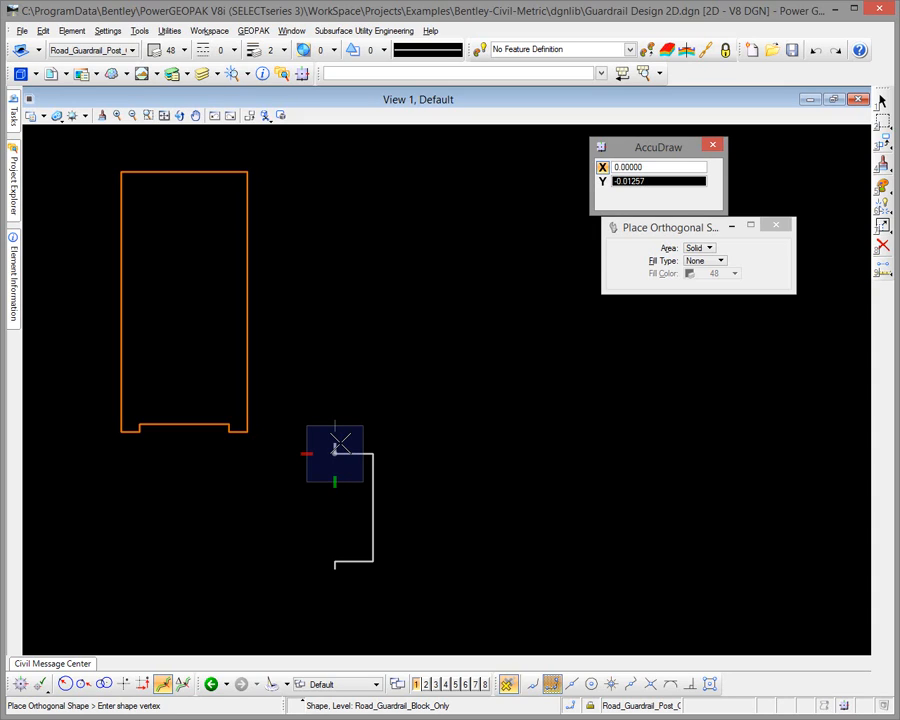
{"action": "type", "text": "/3"}
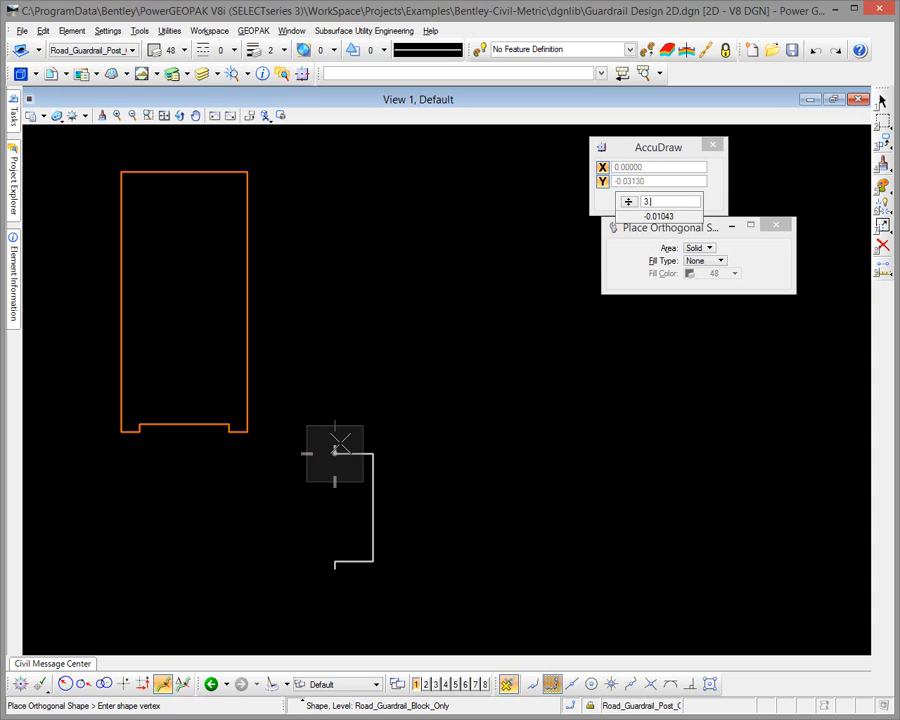
{"action": "type", "text": ".28083333"}
{"action": "key", "text": "Return"}
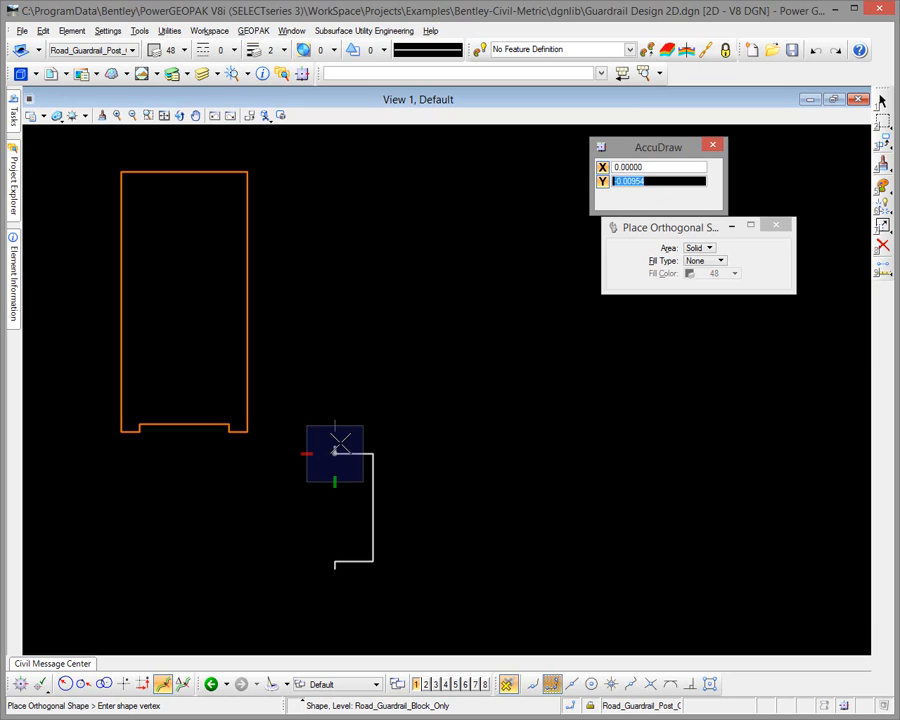
{"action": "left_click", "coordinate": [341, 437]}
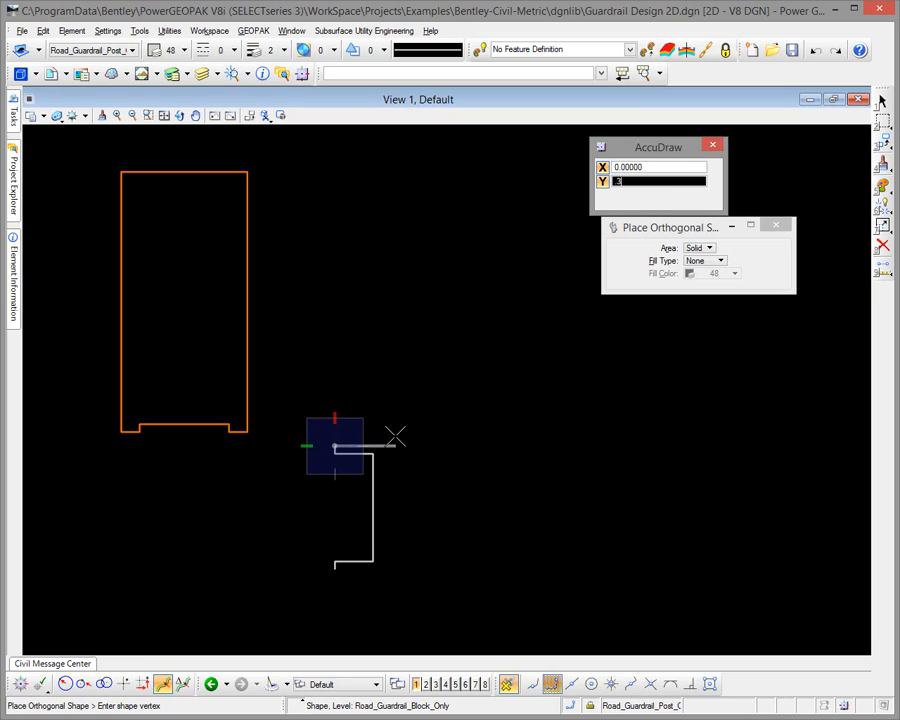
Step: Draw the upper flange's top edge 0.3333/3.28083333 to the right and its right end down level with the flange underside
{"action": "type", "text": "/3.28083333"}
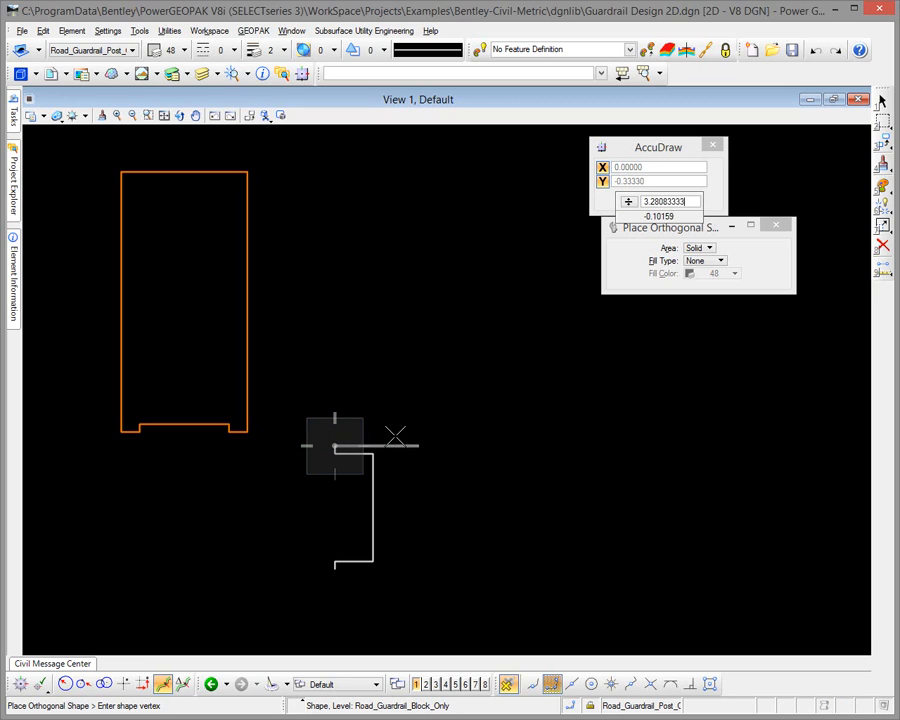
{"action": "key", "text": "Return"}
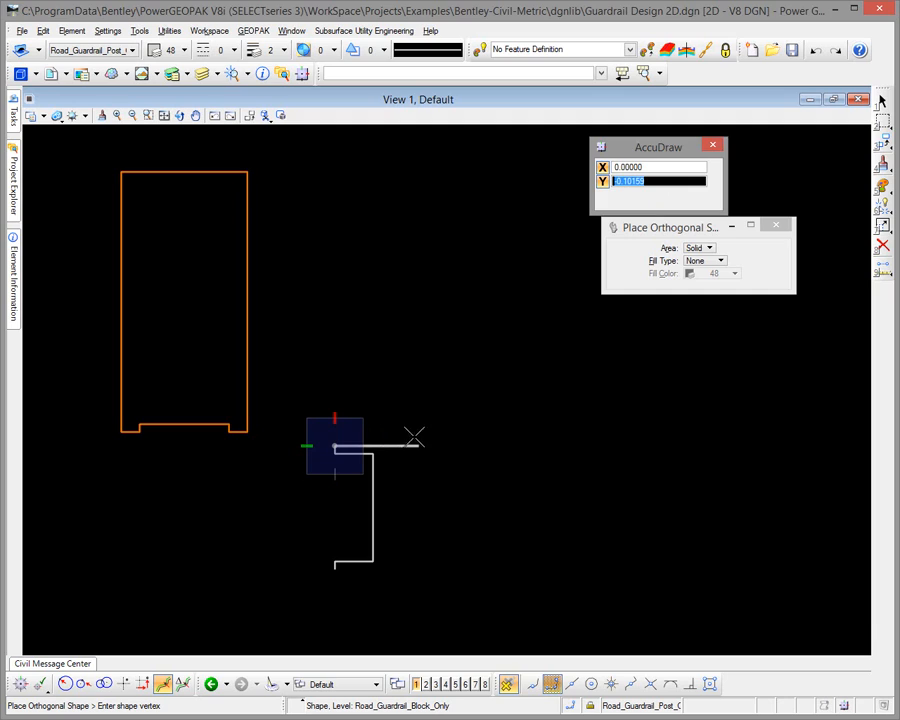
{"action": "left_click", "coordinate": [437, 445]}
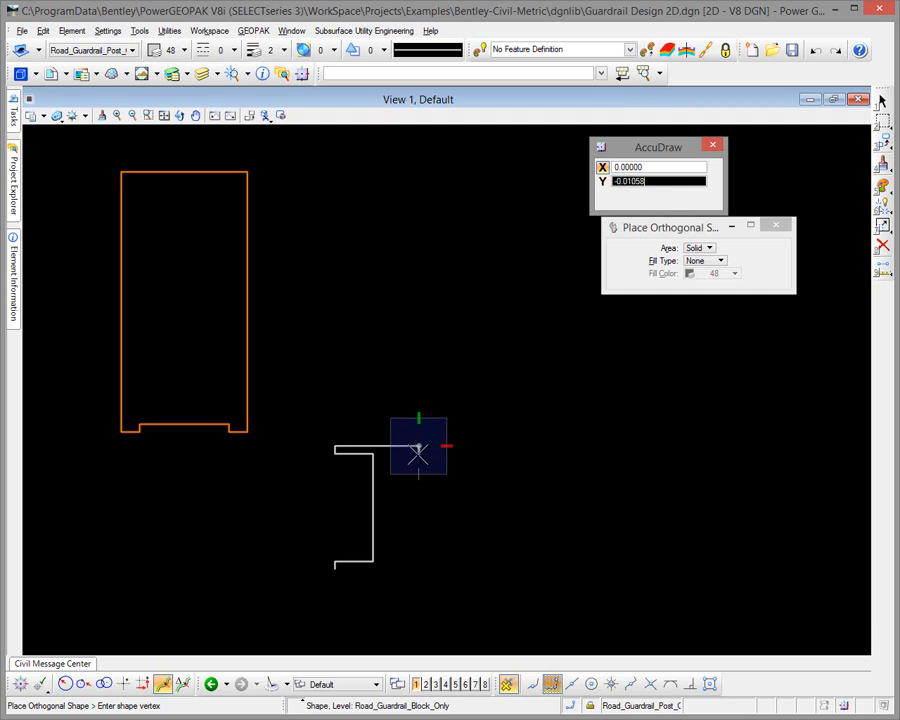
{"action": "left_click", "coordinate": [372, 453]}
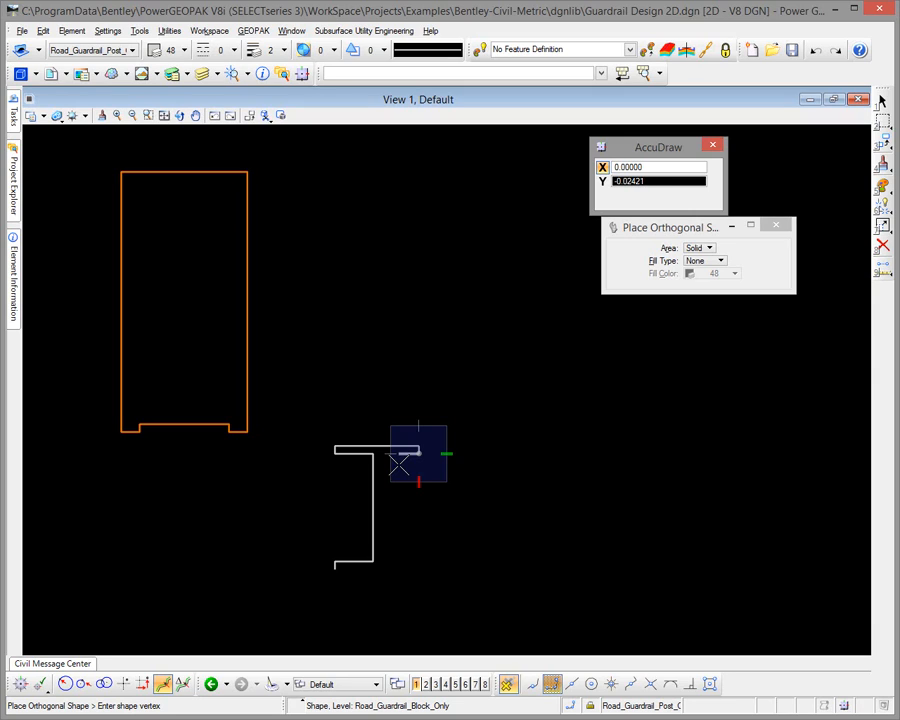
Step: Draw the upper flange's right underside 0.151/3.280833 to the left, toward the web
{"action": "type", "text": "151"}
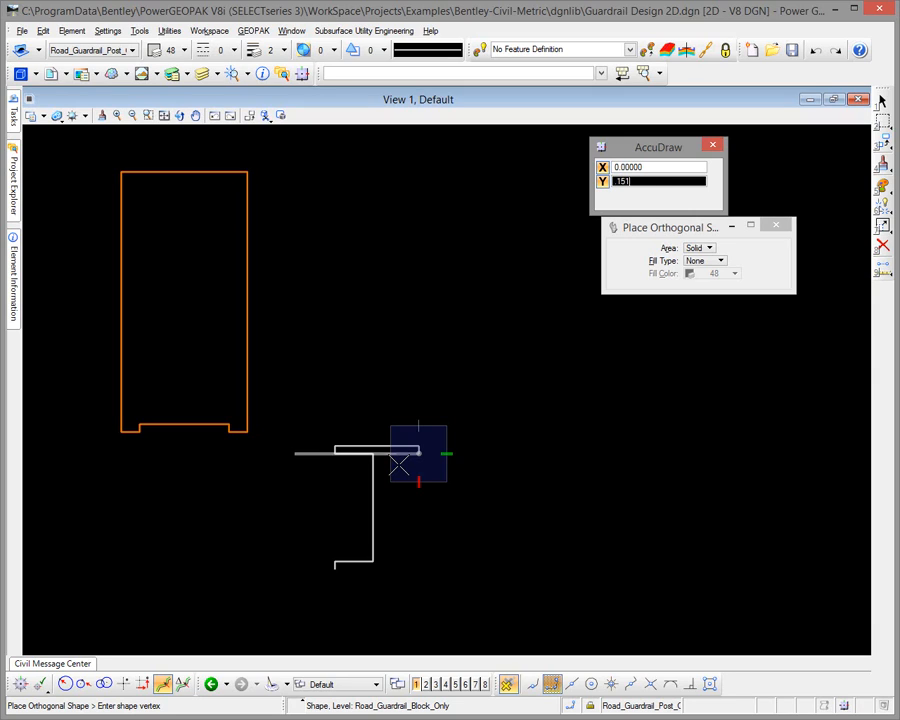
{"action": "key", "text": "slash"}
{"action": "type", "text": "3.280833"}
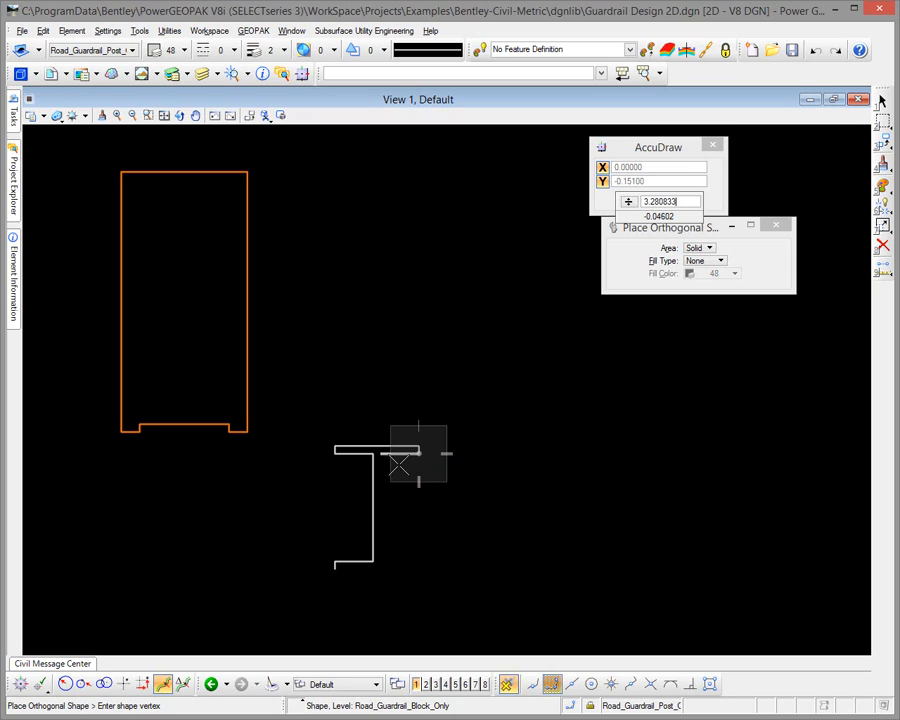
{"action": "key", "text": "Return"}
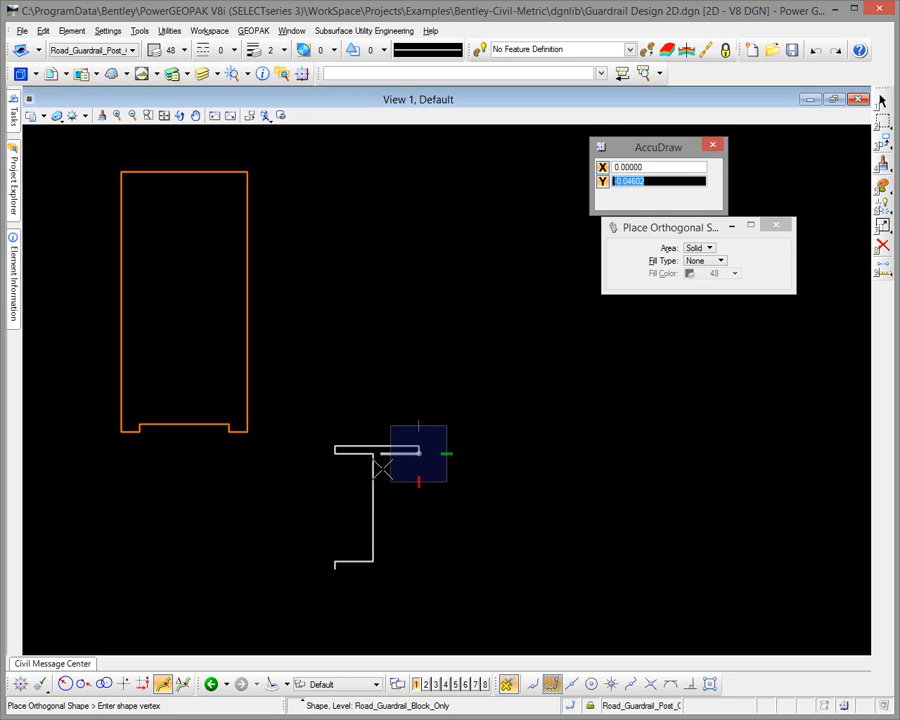
{"action": "left_click", "coordinate": [379, 464]}
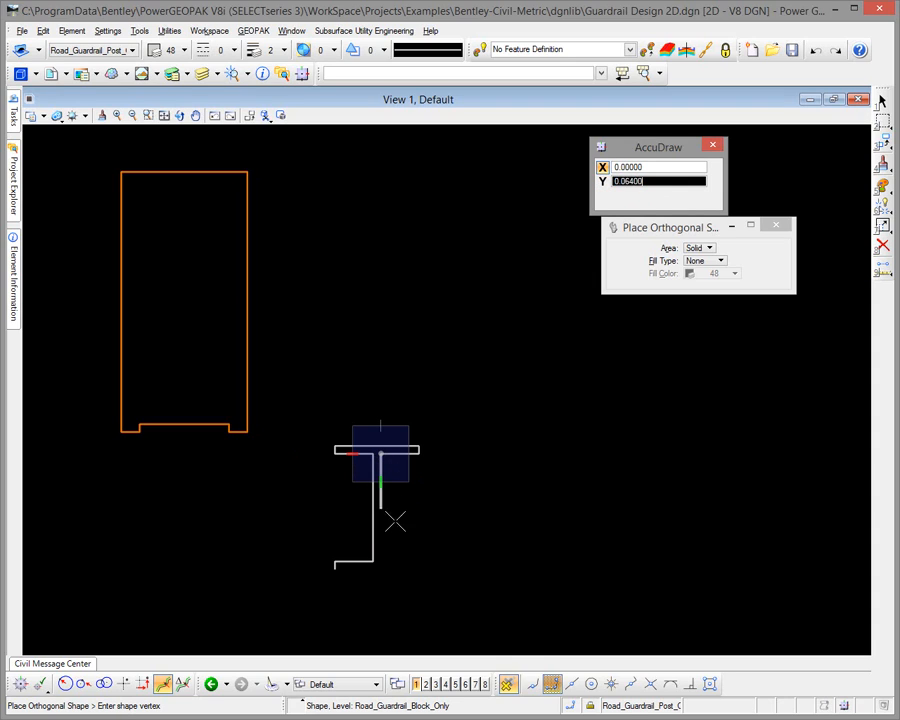
Step: Draw the web's right side down, complete the lower flange aligned with the upper one, and close the post shape at its start point
{"action": "left_click", "coordinate": [374, 561]}
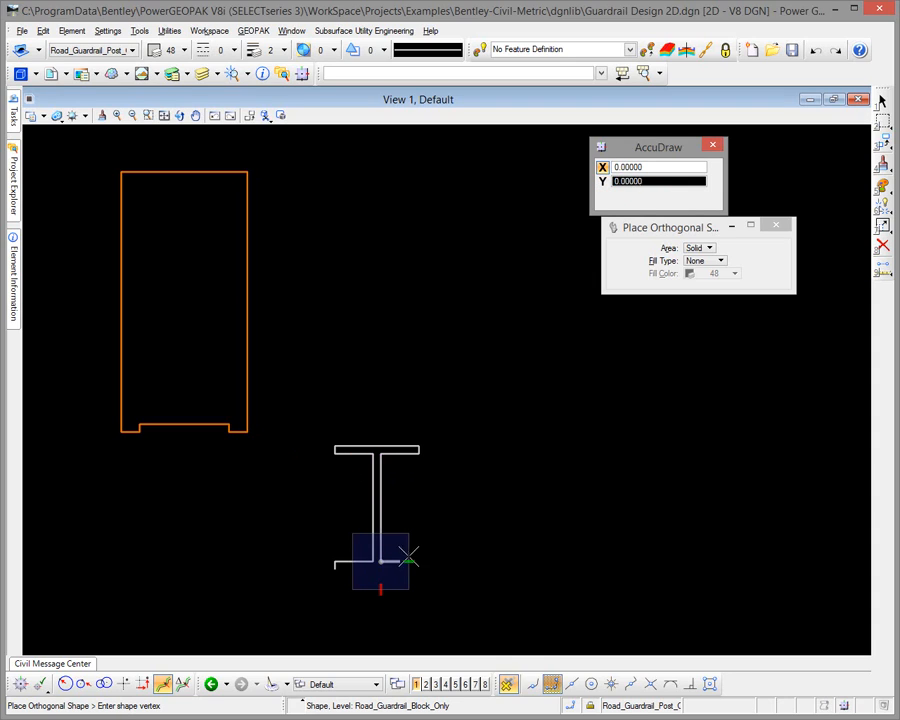
{"action": "left_click", "coordinate": [418, 561]}
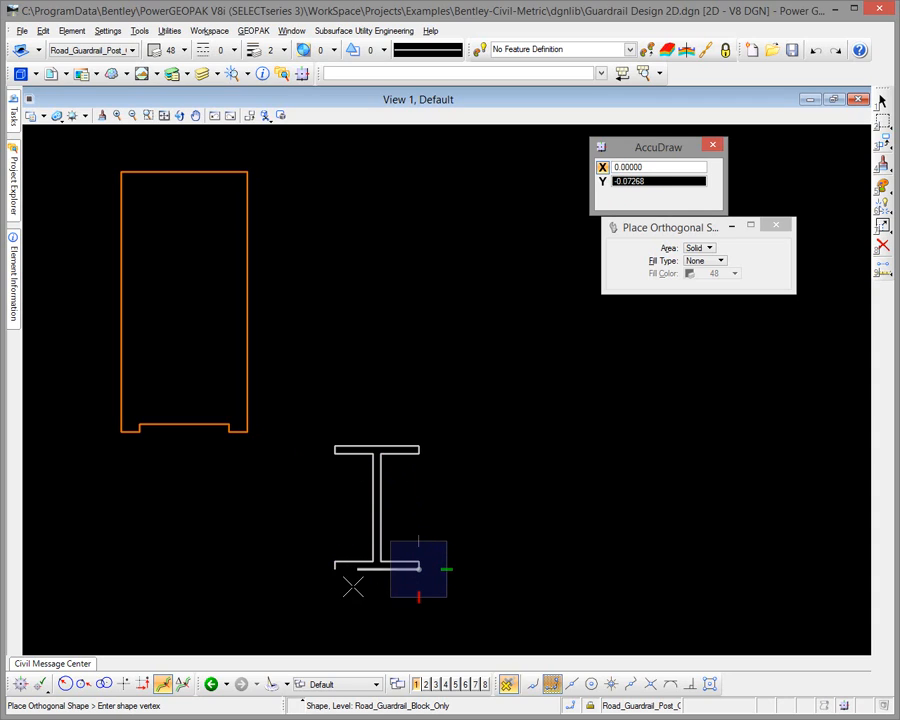
{"action": "left_click", "coordinate": [336, 567]}
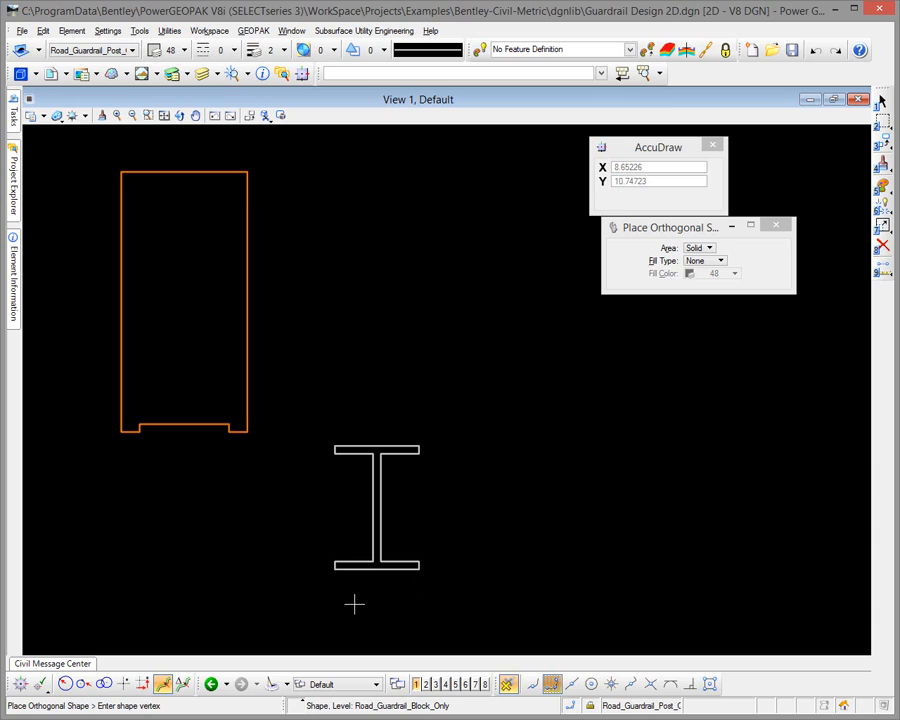
{"action": "key", "text": "Escape"}
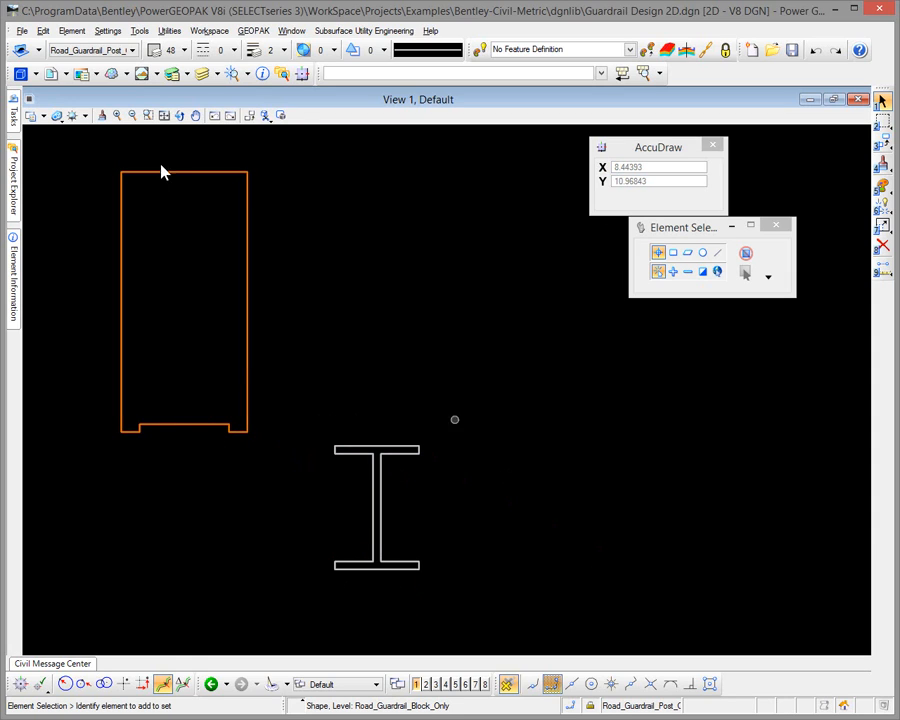
Step: Move the post by its top edge midpoint to the midpoint of the block notch's top edge, using midpoint snaps
{"action": "mouse_move", "coordinate": [15, 110]}
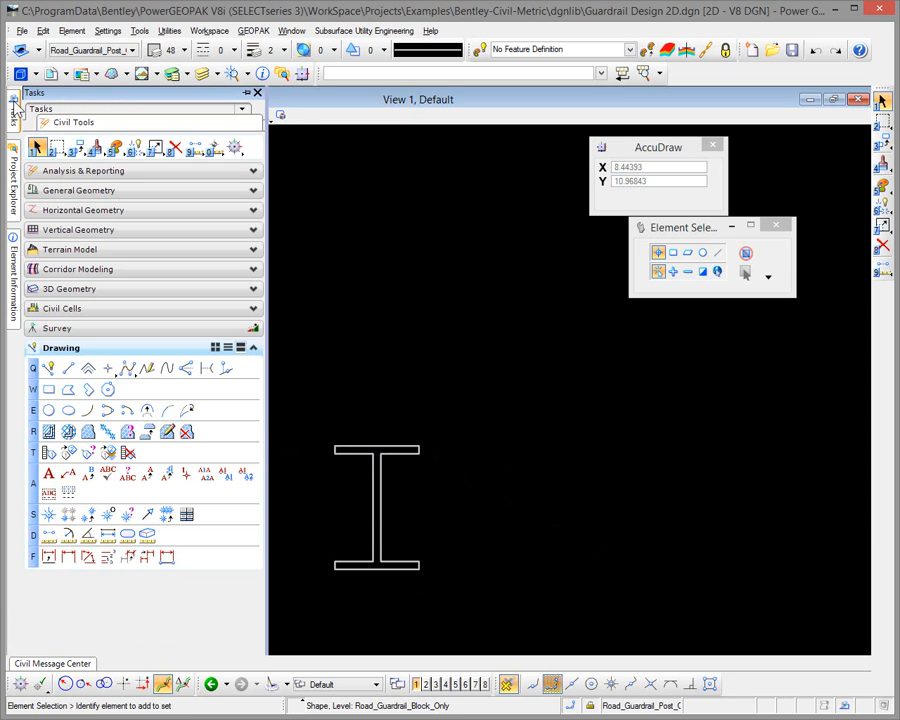
{"action": "left_click", "coordinate": [75, 147]}
{"action": "left_click", "coordinate": [118, 176]}
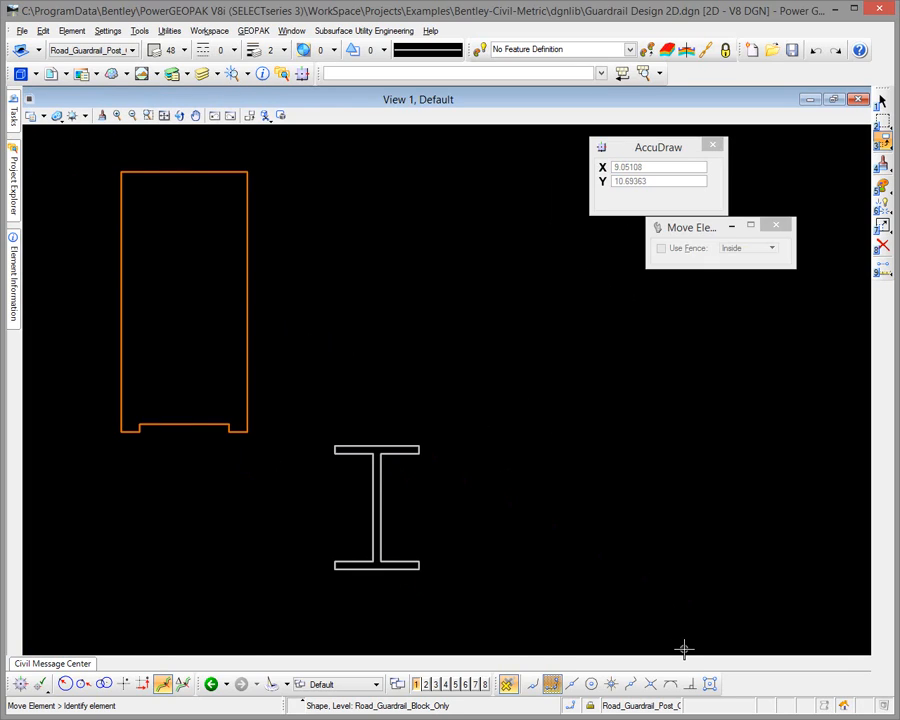
{"action": "left_click", "coordinate": [571, 684]}
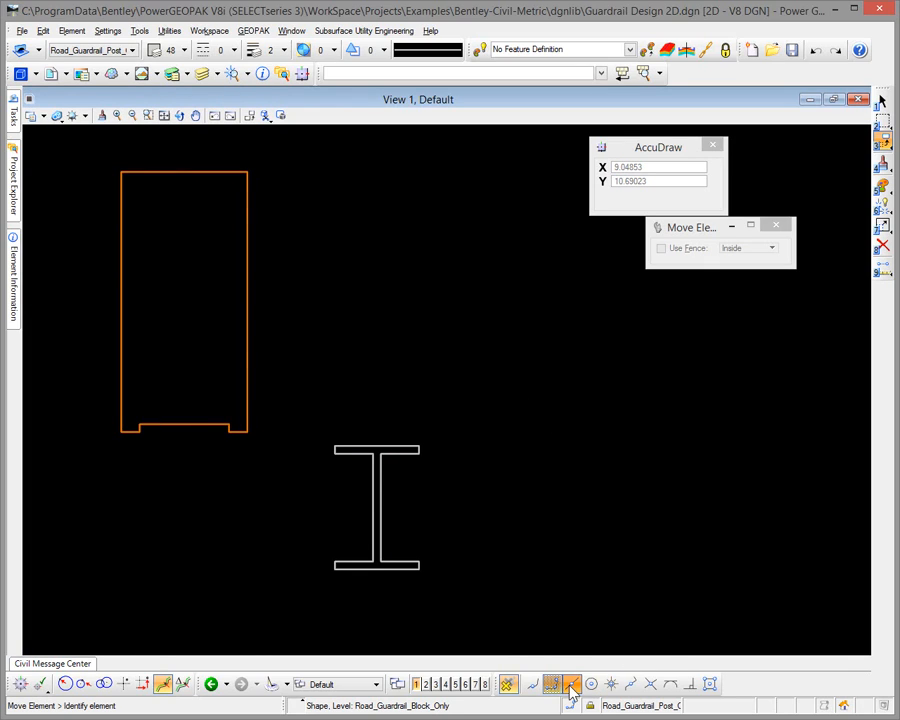
{"action": "left_click", "coordinate": [376, 443]}
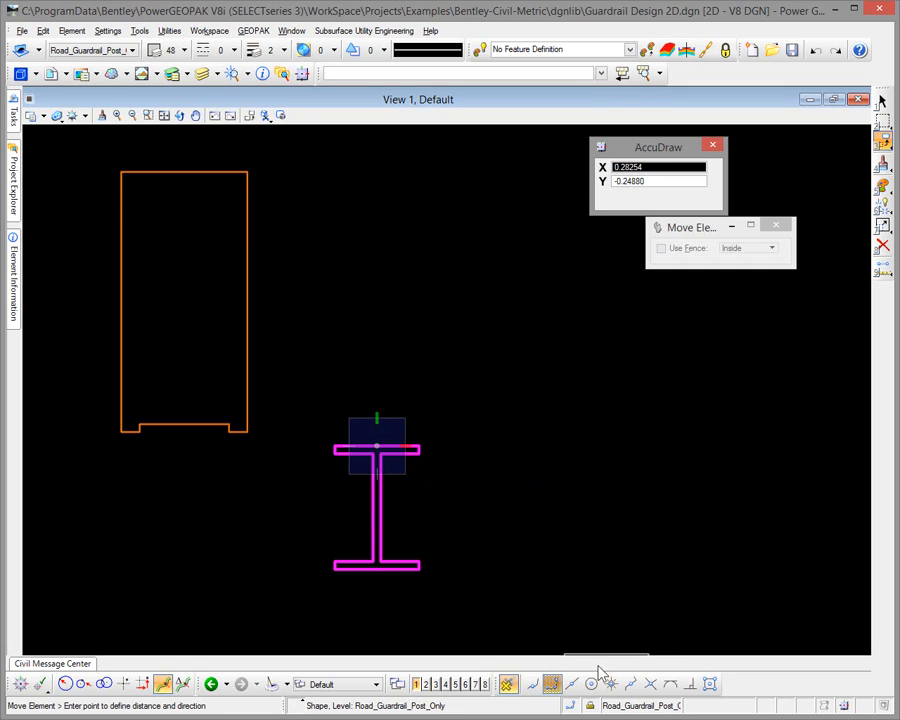
{"action": "left_click", "coordinate": [570, 684]}
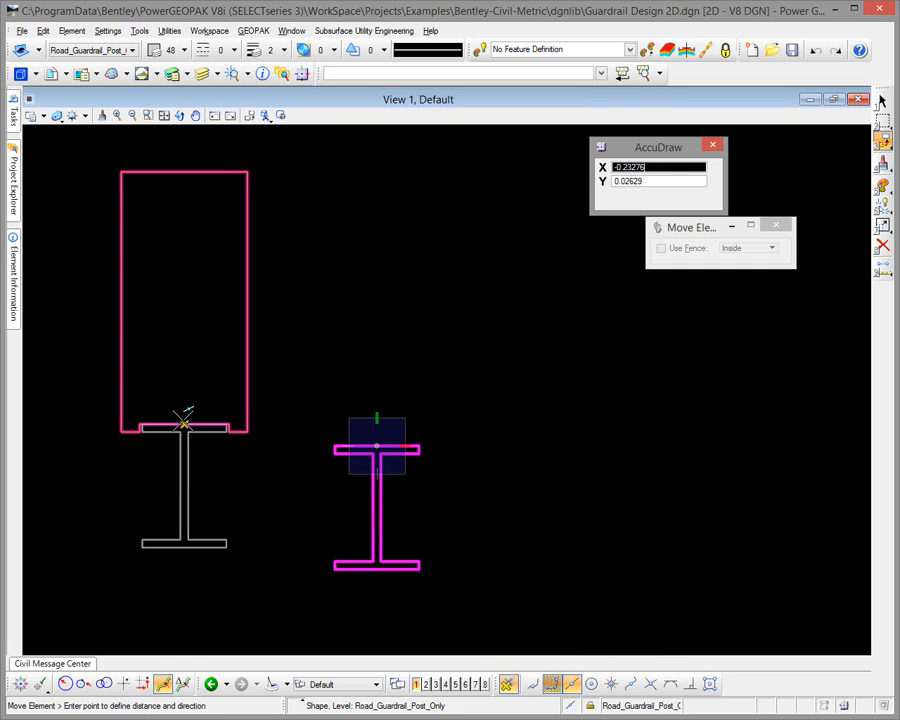
{"action": "left_click", "coordinate": [184, 424]}
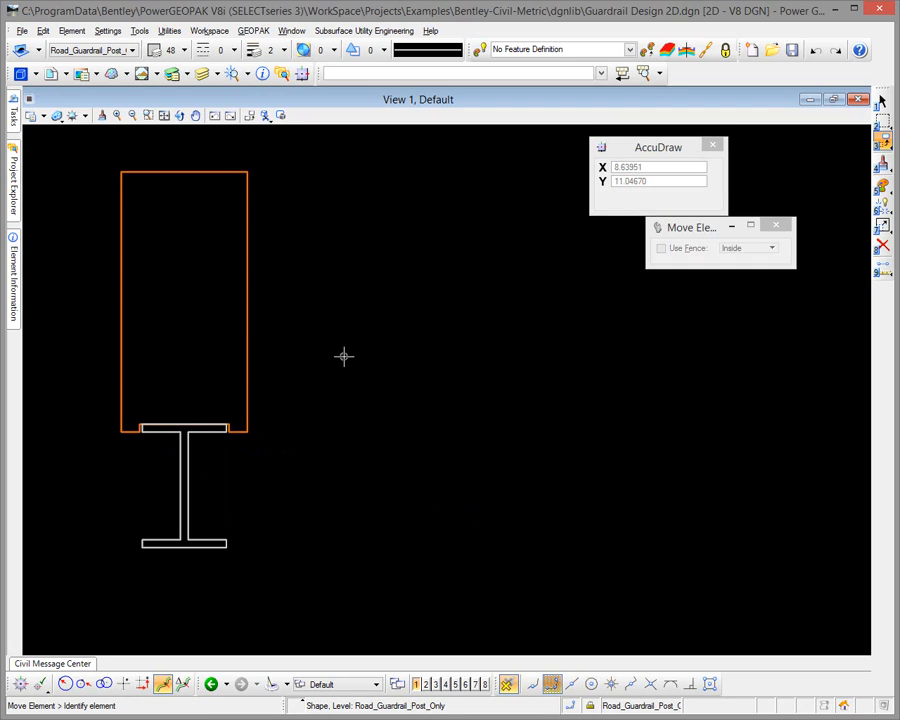
{"action": "key", "text": "Escape"}
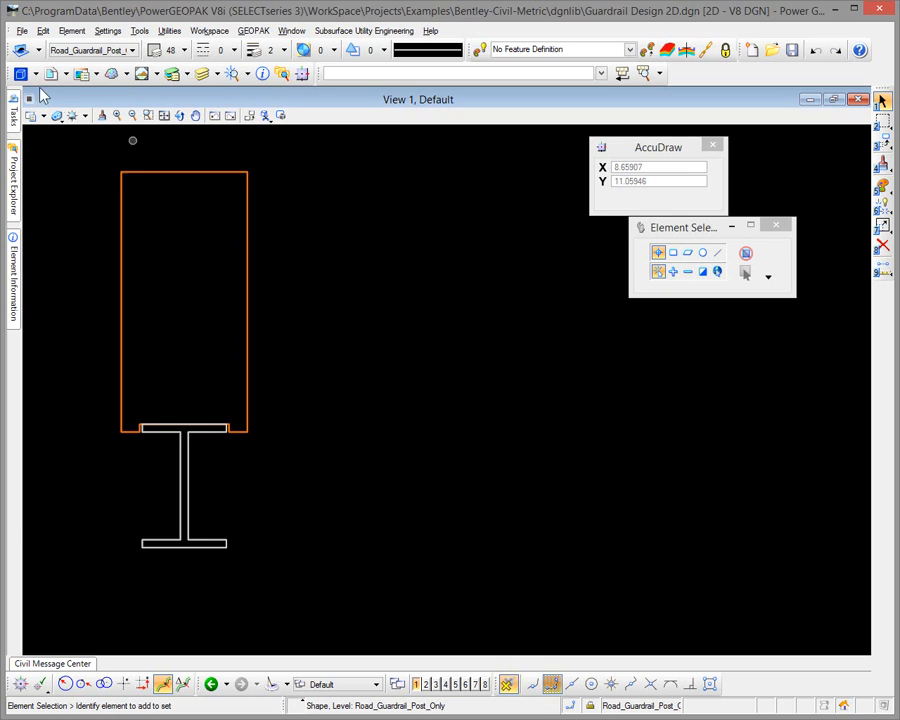
Step: Export the 2D drawing as a 3D design file named Guardrail Design 3D.dgn in the dgnlib folder
{"action": "left_click", "coordinate": [22, 31]}
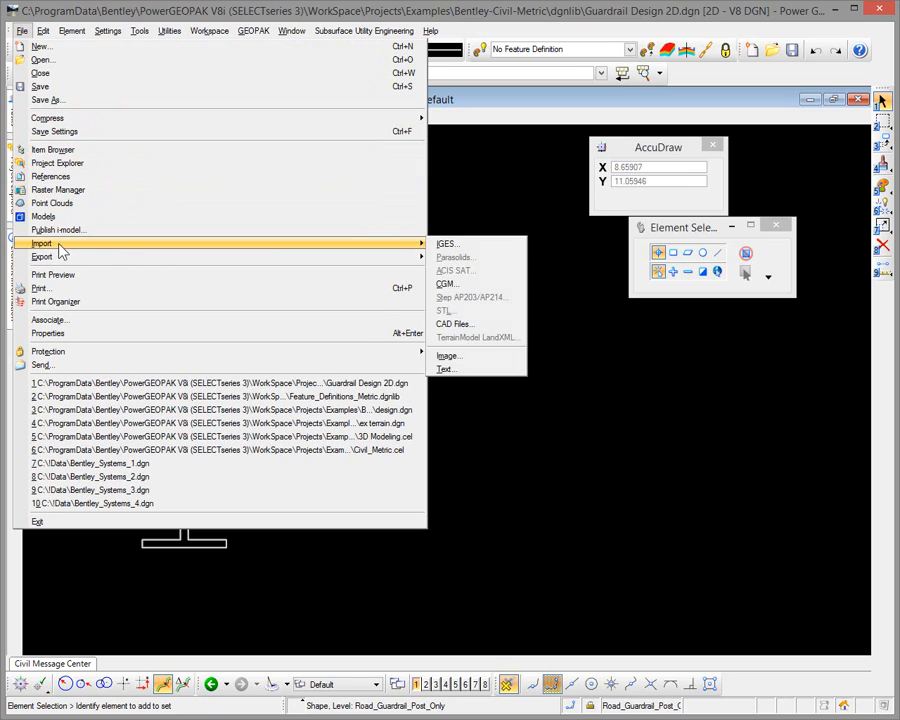
{"action": "mouse_move", "coordinate": [331, 259]}
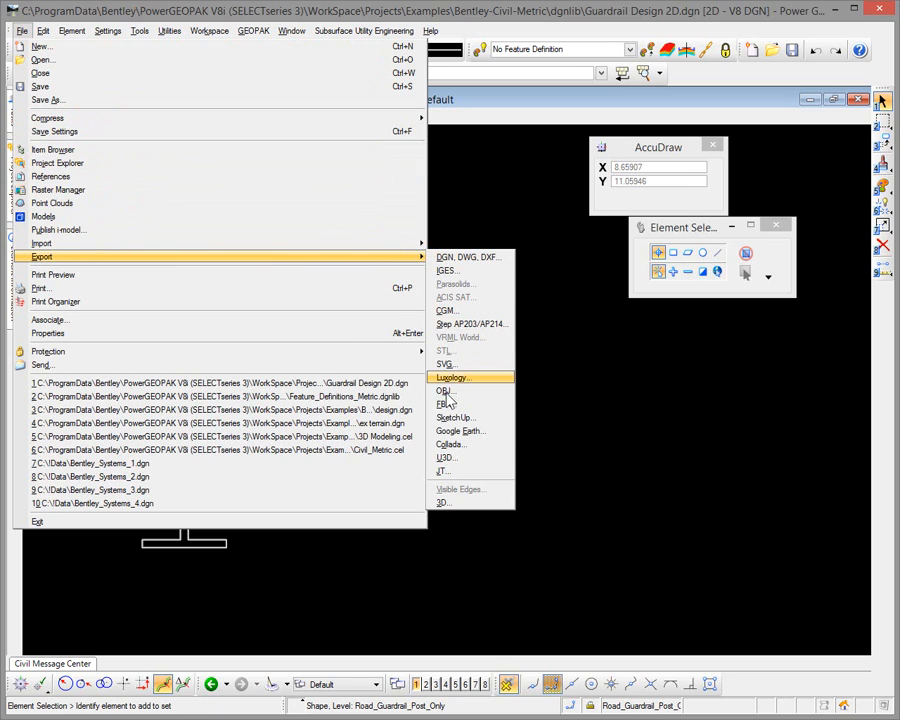
{"action": "left_click", "coordinate": [458, 503]}
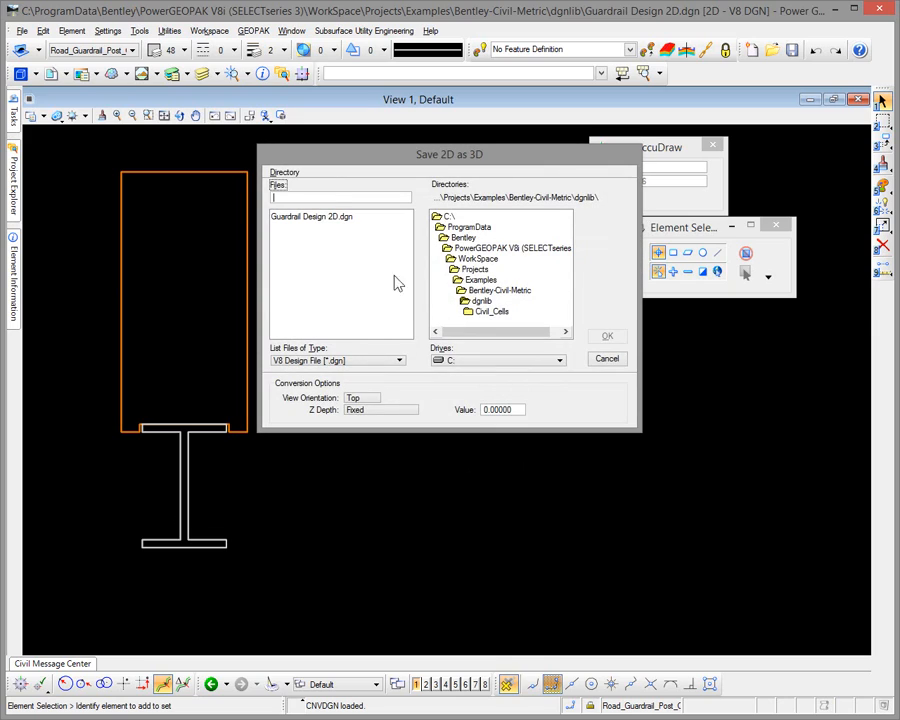
{"action": "left_click", "coordinate": [335, 218]}
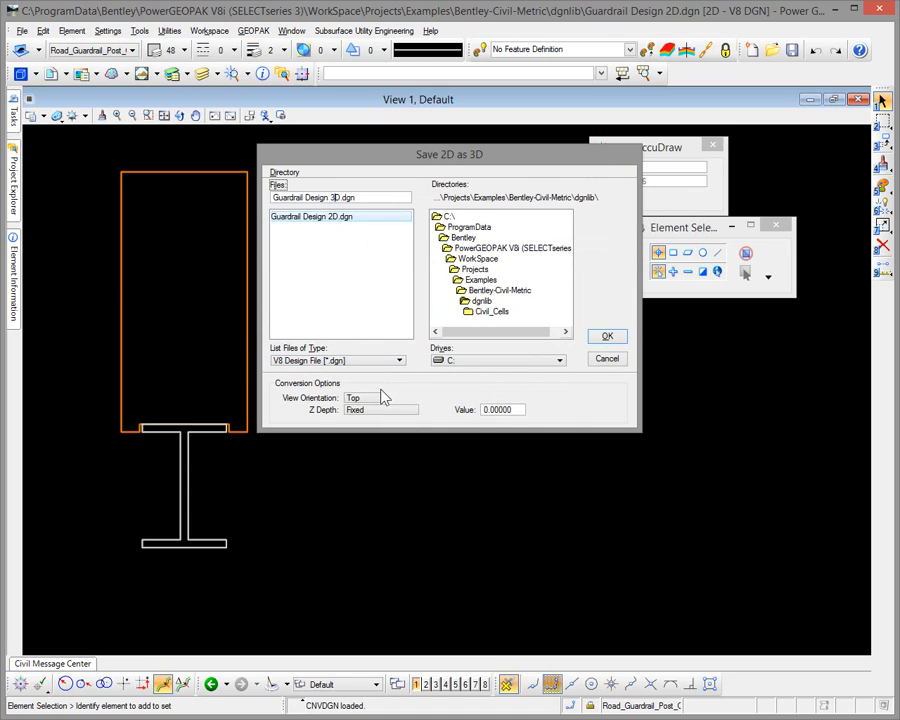
{"action": "left_click", "coordinate": [610, 336]}
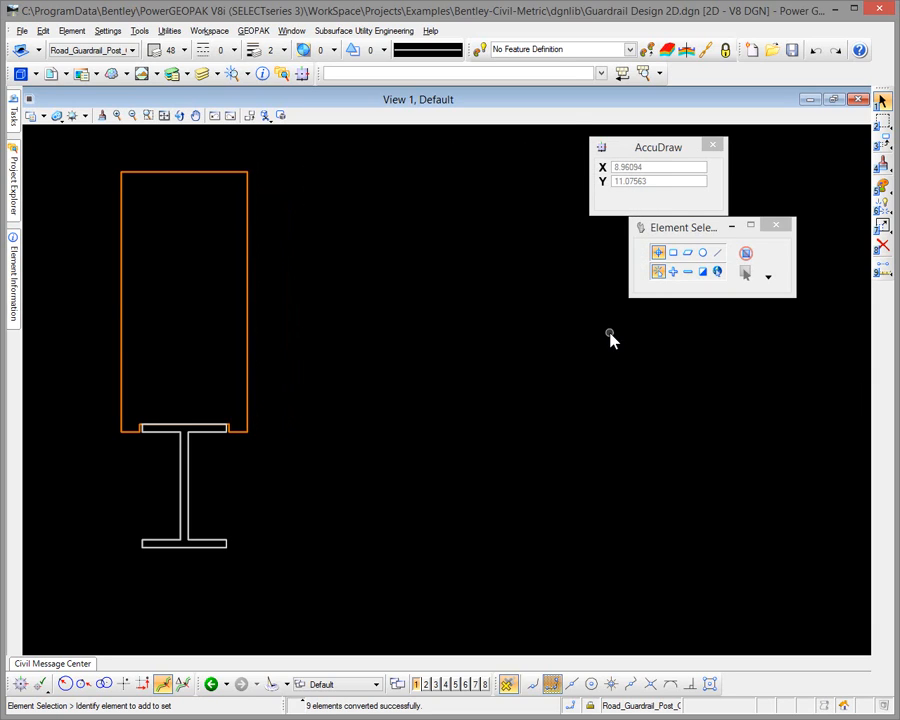
Step: Open the exported Guardrail Design 3D.dgn file and fit the block and post in View 1
{"action": "left_click", "coordinate": [22, 30]}
{"action": "left_click", "coordinate": [40, 60]}
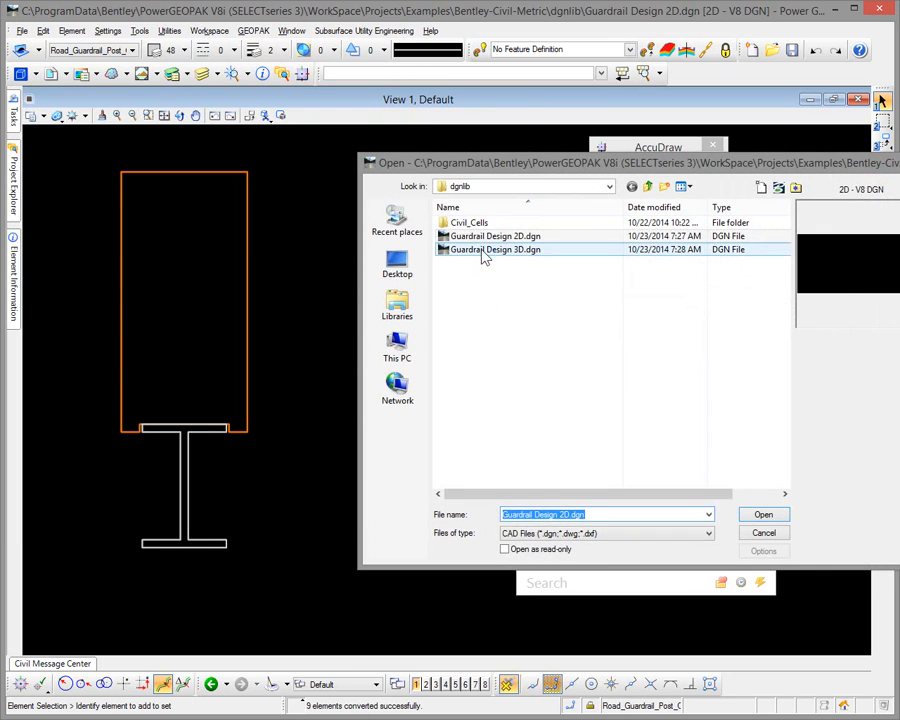
{"action": "double_click", "coordinate": [483, 250]}
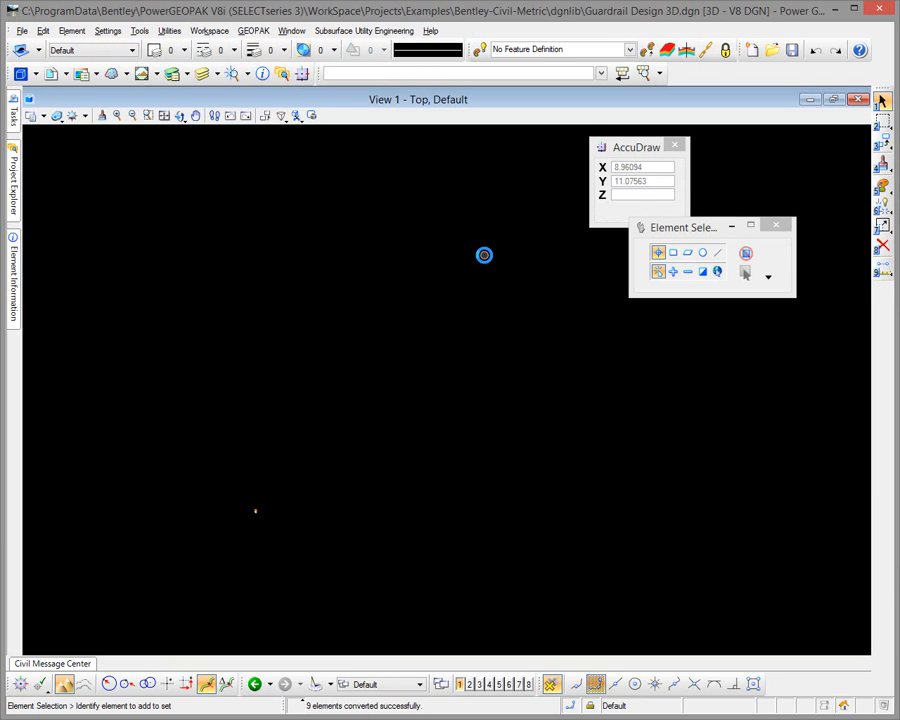
{"action": "left_click", "coordinate": [164, 116]}
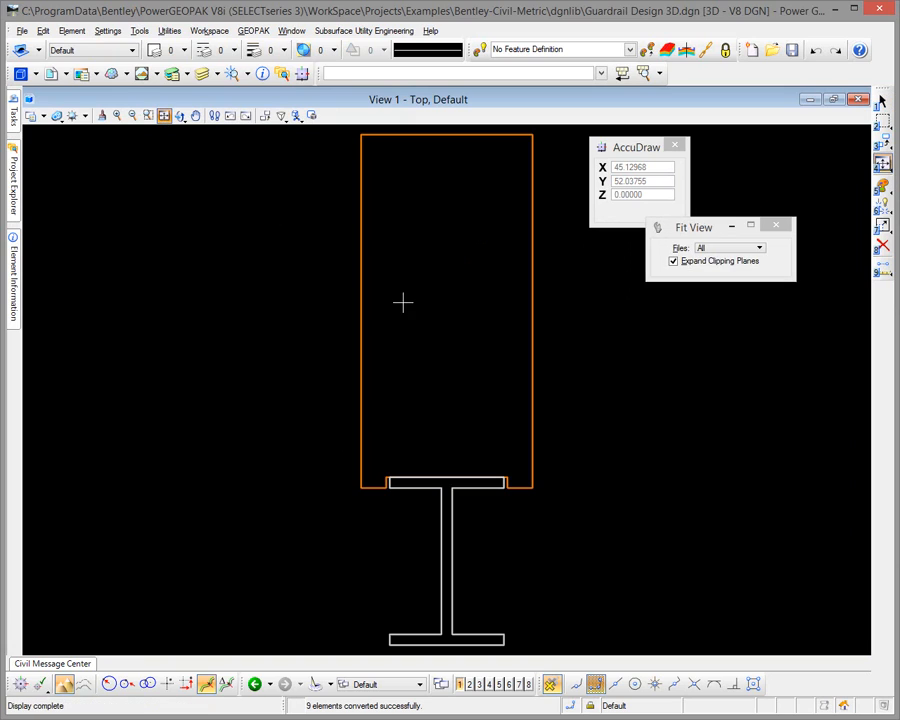
{"action": "mouse_move", "coordinate": [549, 374]}
{"action": "middle_mouse_down"}
{"action": "mouse_move", "coordinate": [462, 356]}
{"action": "mouse_move", "coordinate": [397, 388]}
{"action": "middle_mouse_up"}
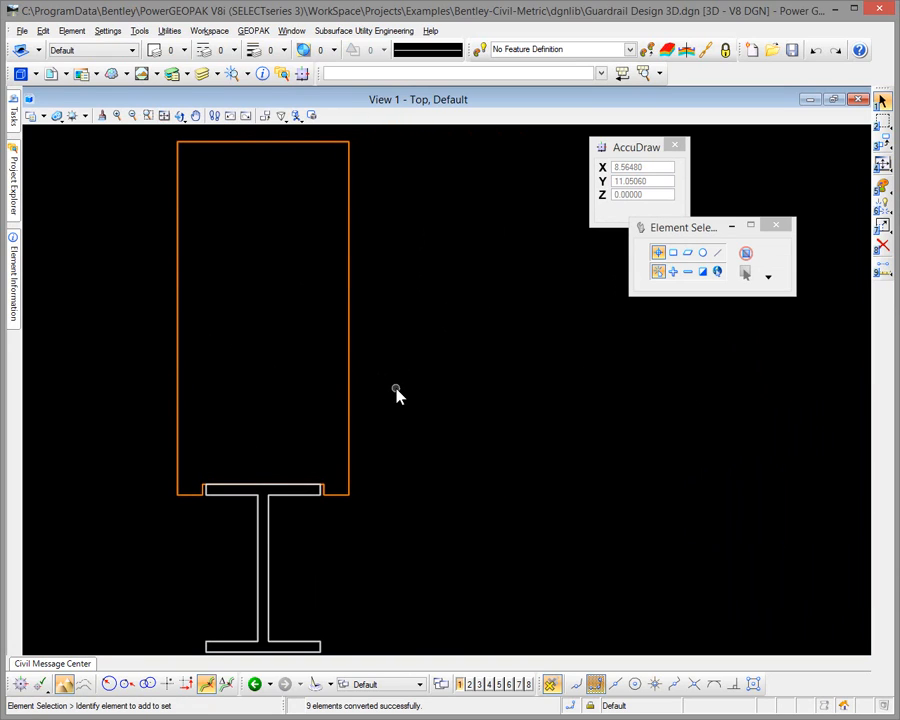
Step: Open and tile Views 1 to 4 in an even four-window layout, and fit the guardrail profiles in View 1
{"action": "left_click", "coordinate": [481, 688]}
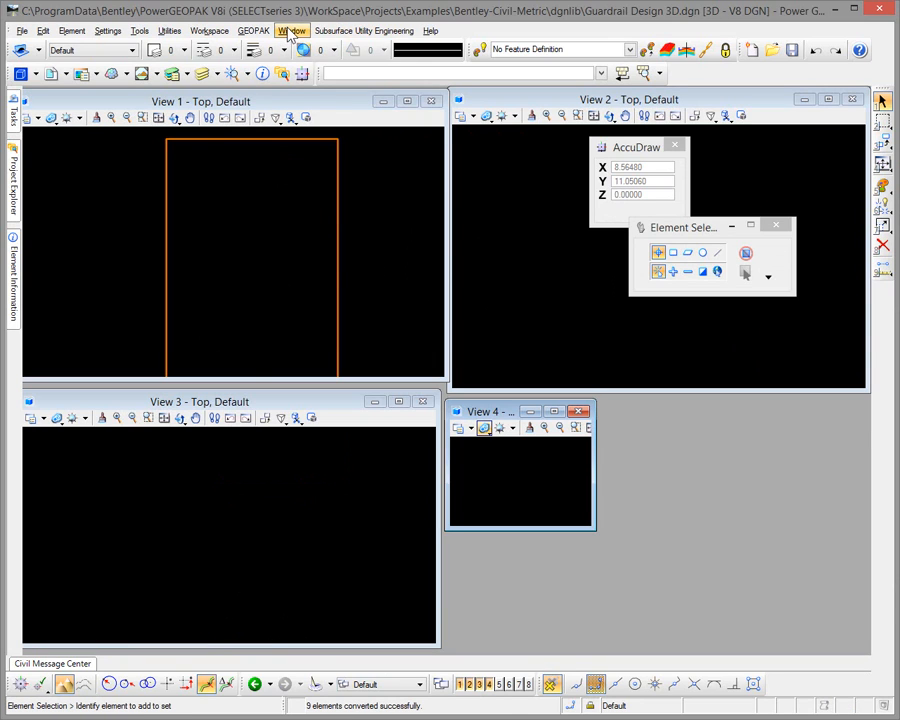
{"action": "left_click", "coordinate": [291, 30]}
{"action": "left_click", "coordinate": [304, 86]}
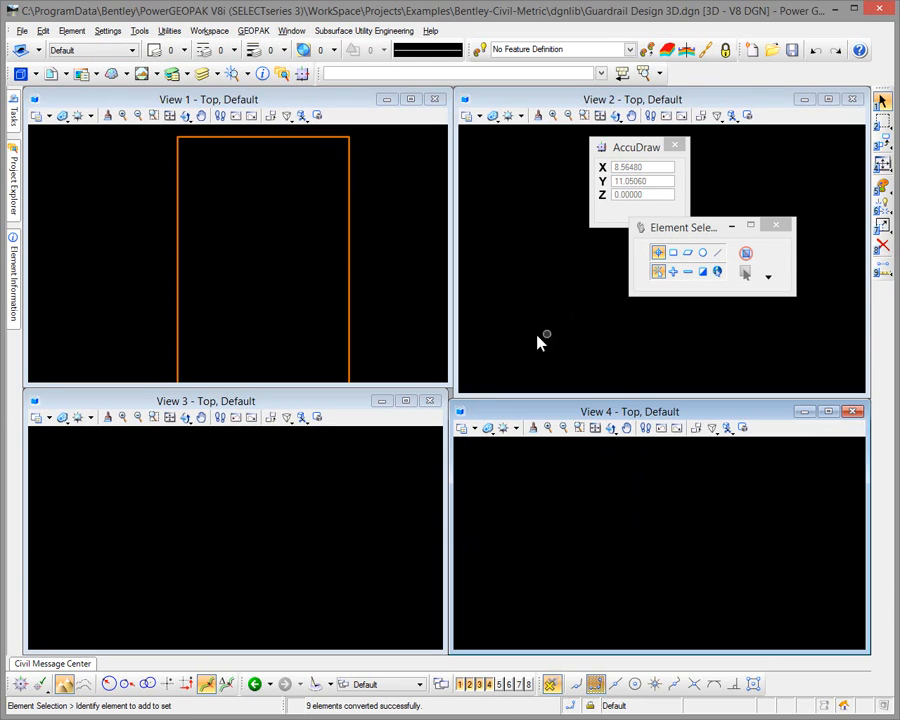
{"action": "left_click_drag", "start_coordinate": [485, 394], "coordinate": [488, 382]}
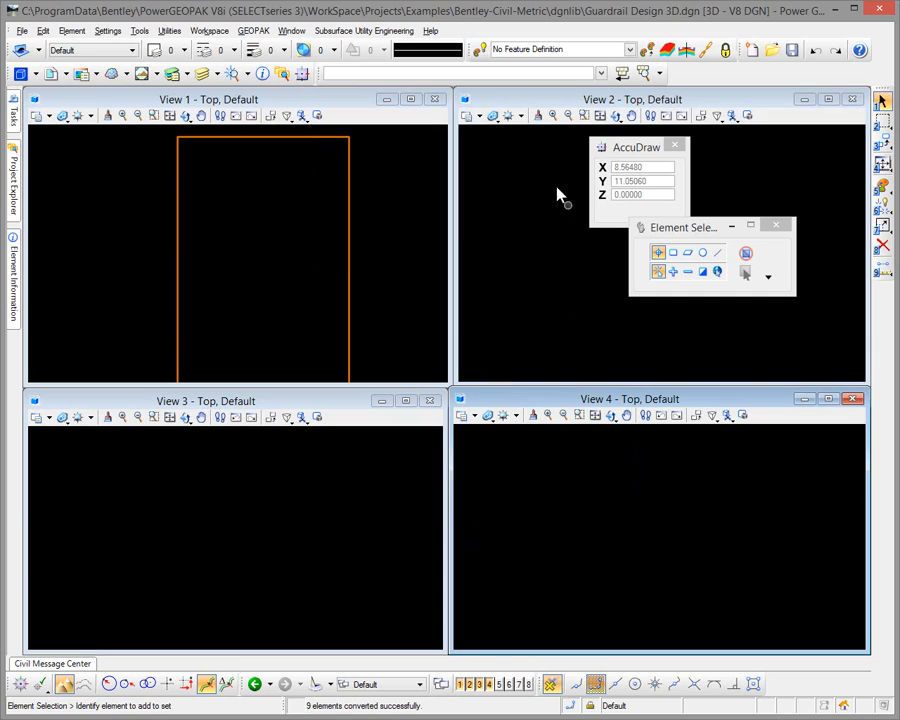
{"action": "left_click", "coordinate": [169, 116]}
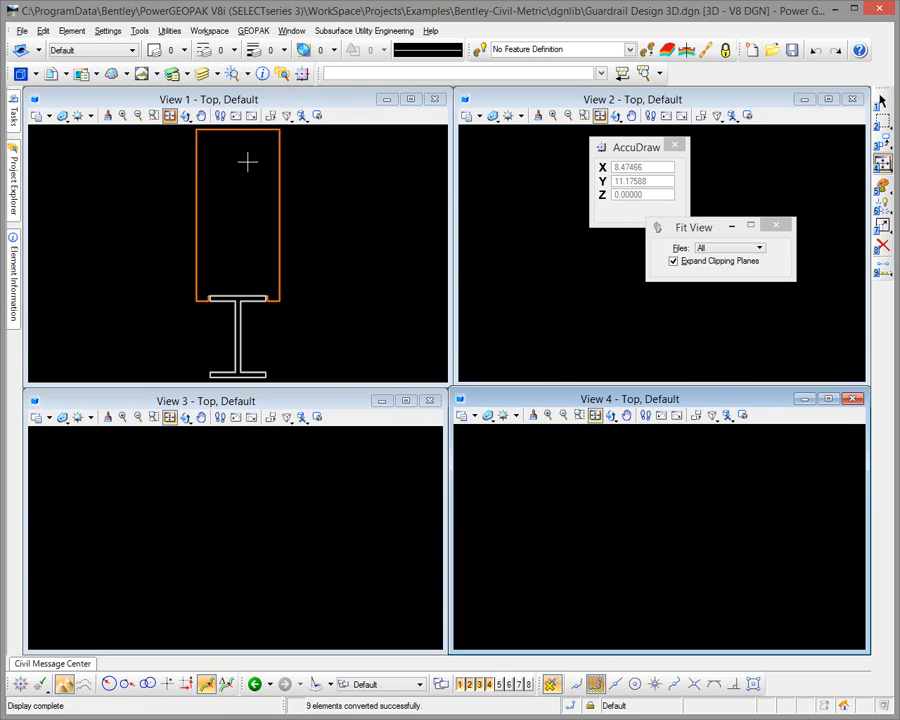
{"action": "left_click", "coordinate": [263, 103]}
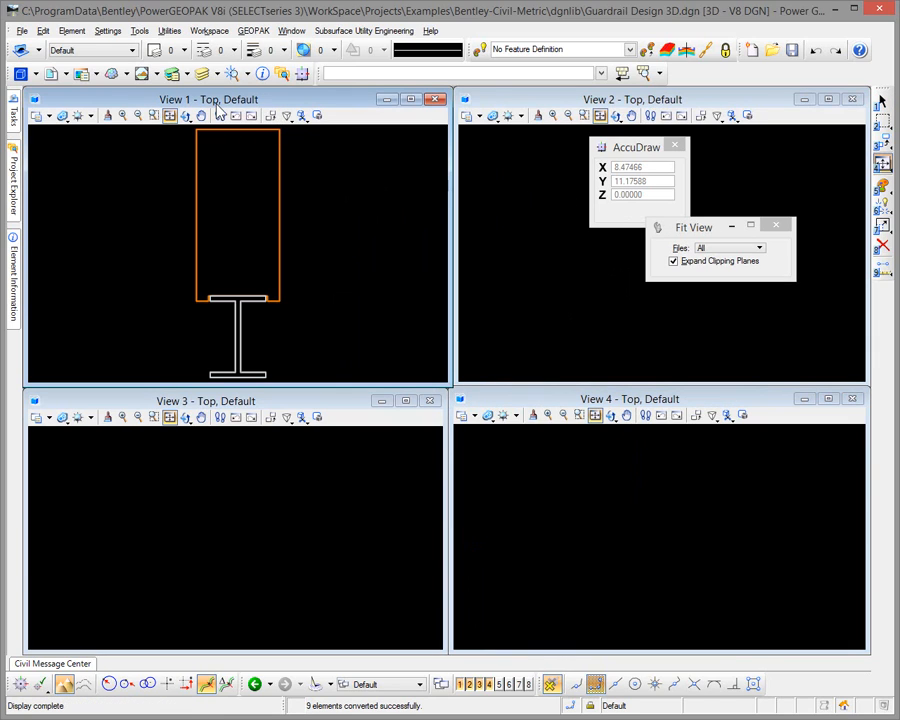
{"action": "left_click_drag", "start_coordinate": [607, 148], "coordinate": [513, 153]}
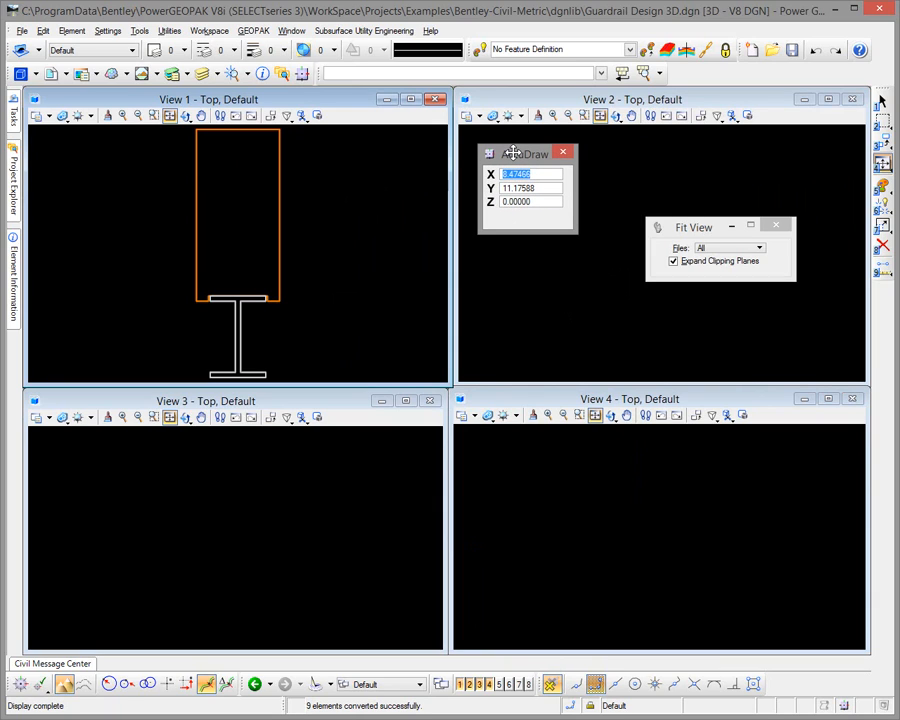
Step: Set View 2 to the Isometric orientation and fit the block and post in it
{"action": "left_click", "coordinate": [627, 101]}
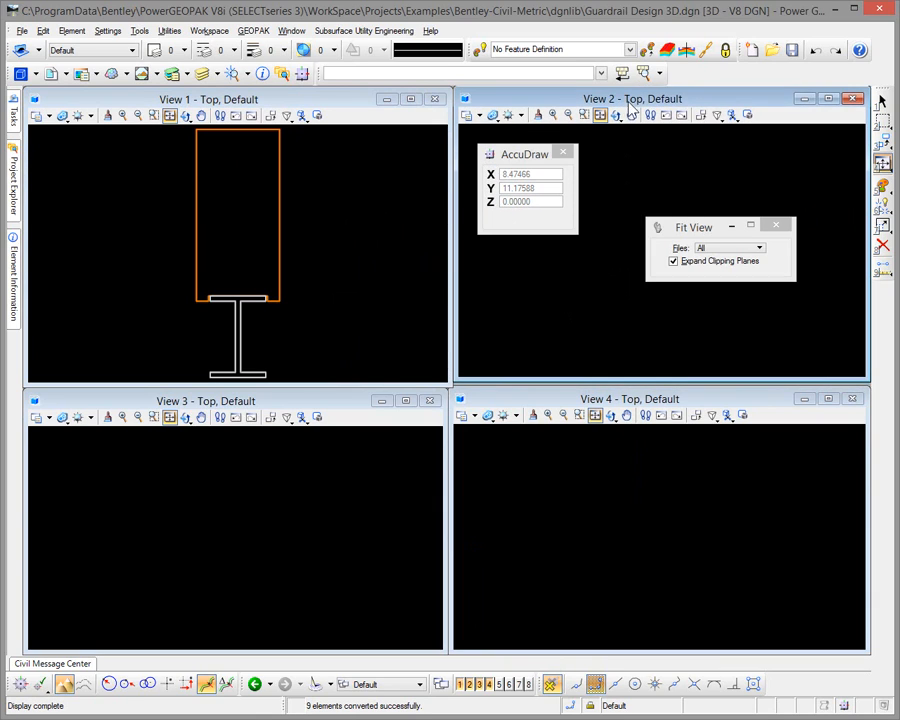
{"action": "left_click", "coordinate": [618, 116]}
{"action": "left_click", "coordinate": [620, 116]}
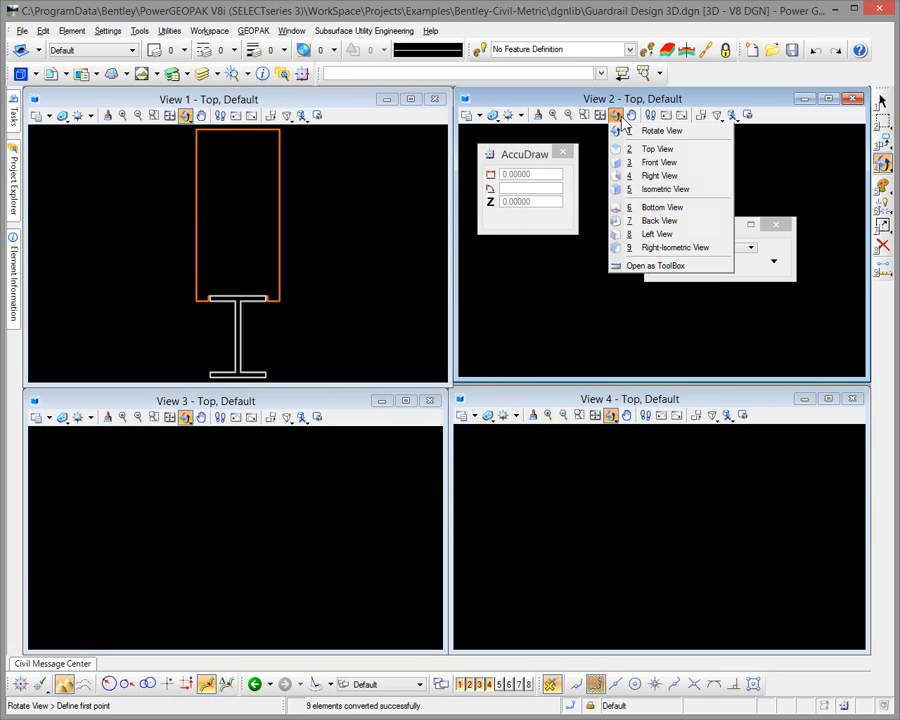
{"action": "left_click", "coordinate": [657, 189]}
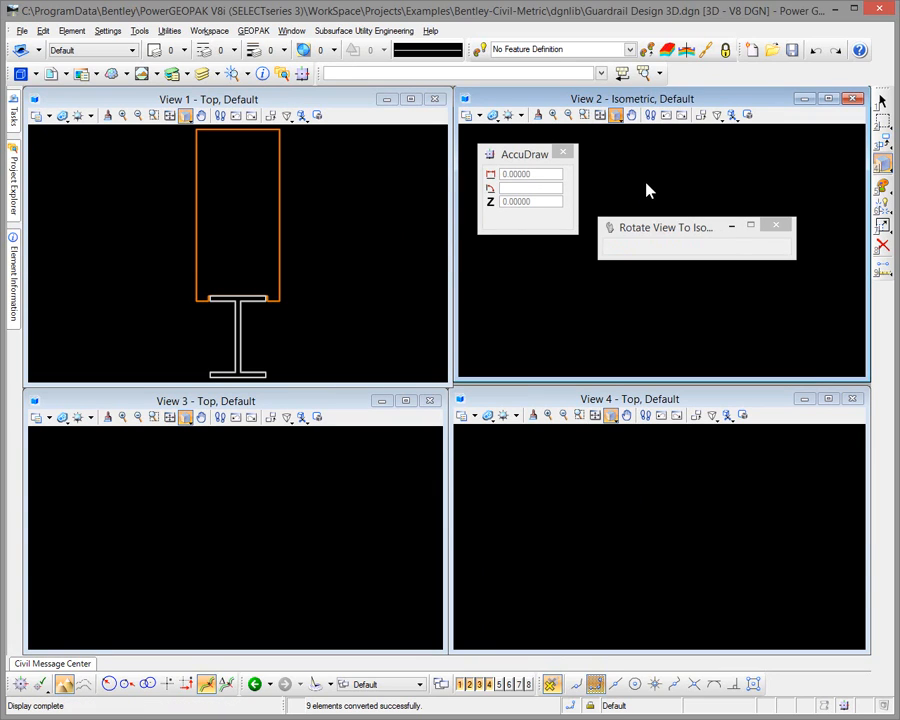
{"action": "left_click", "coordinate": [600, 116]}
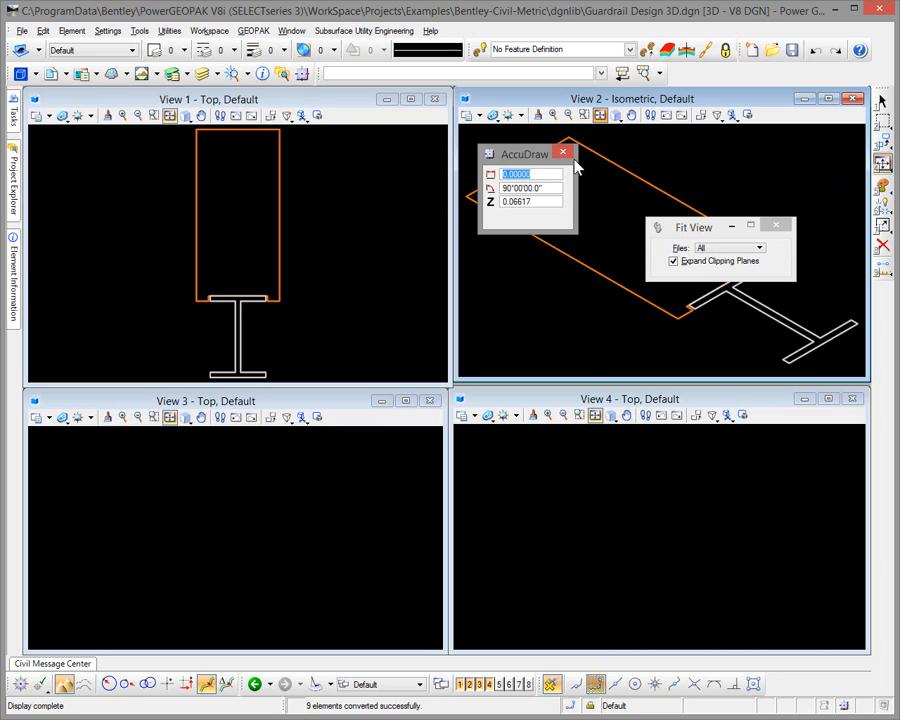
Step: Set View 3 to the Right orientation and fit its contents
{"action": "left_click", "coordinate": [312, 397]}
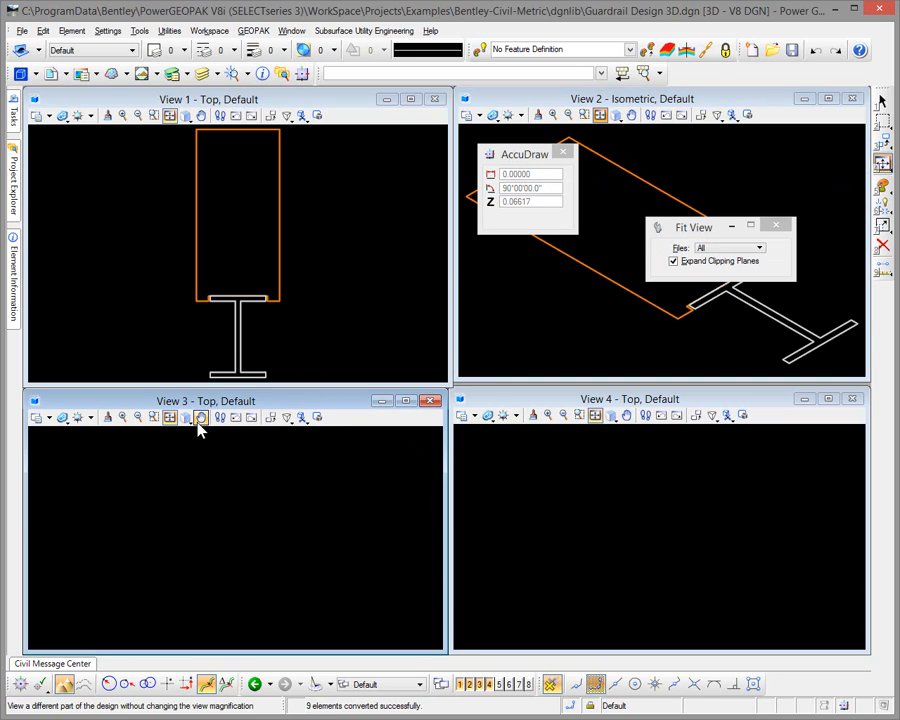
{"action": "left_click", "coordinate": [187, 419]}
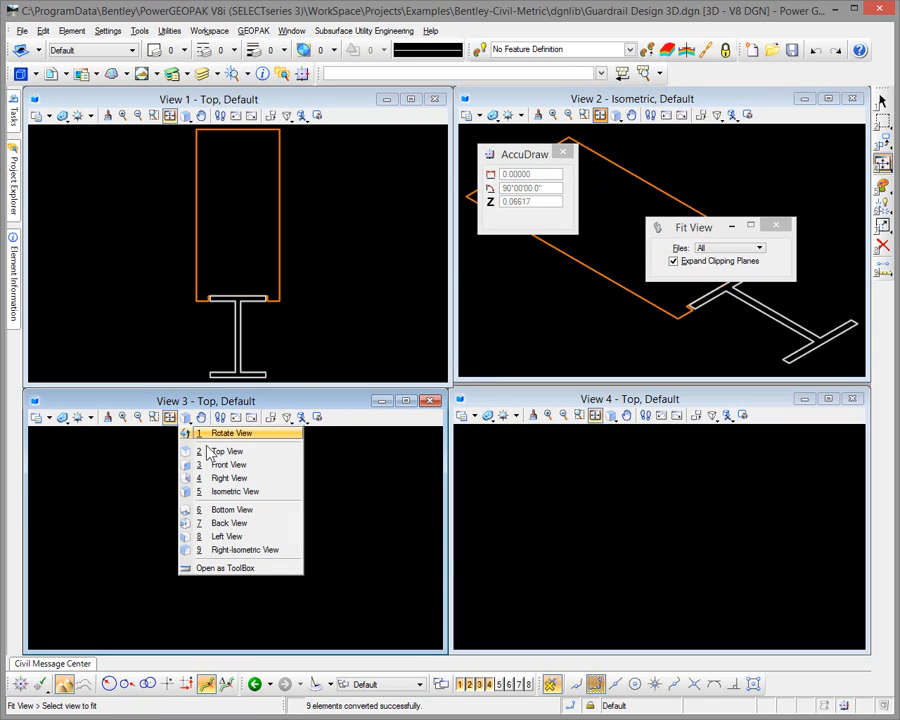
{"action": "left_click", "coordinate": [232, 475]}
{"action": "left_click", "coordinate": [232, 487]}
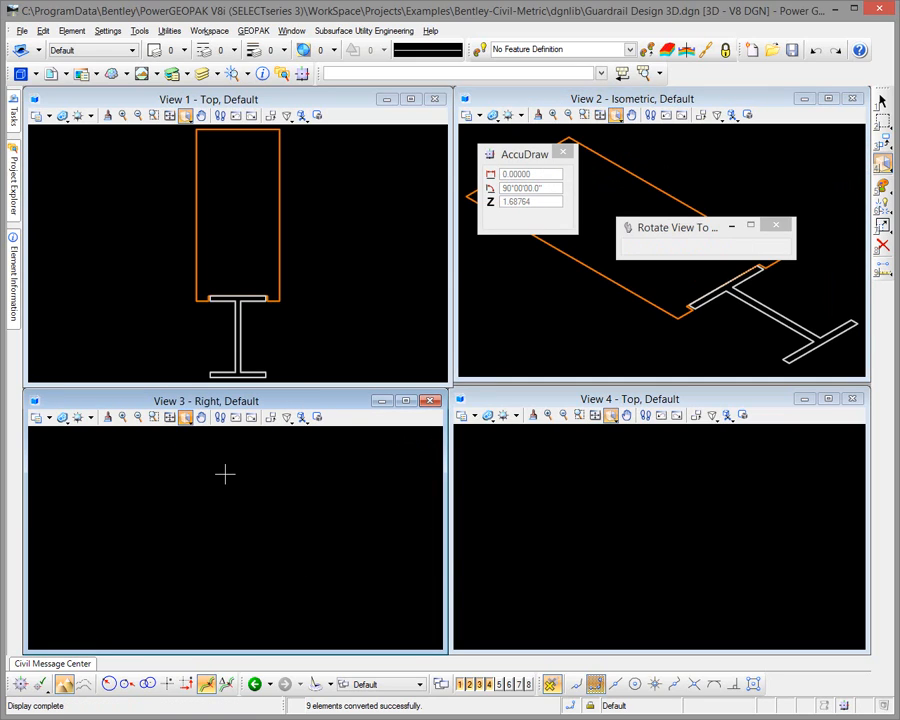
{"action": "left_click", "coordinate": [171, 420]}
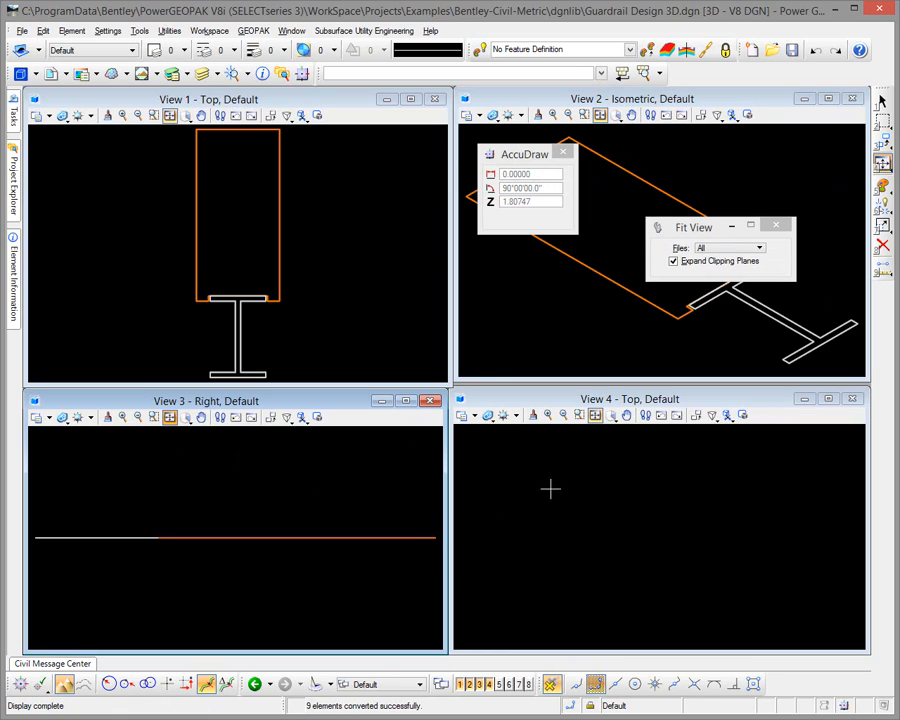
Step: Set View 3 to Front and View 4 to Right, fit both views, and save the file settings
{"action": "left_click", "coordinate": [611, 381]}
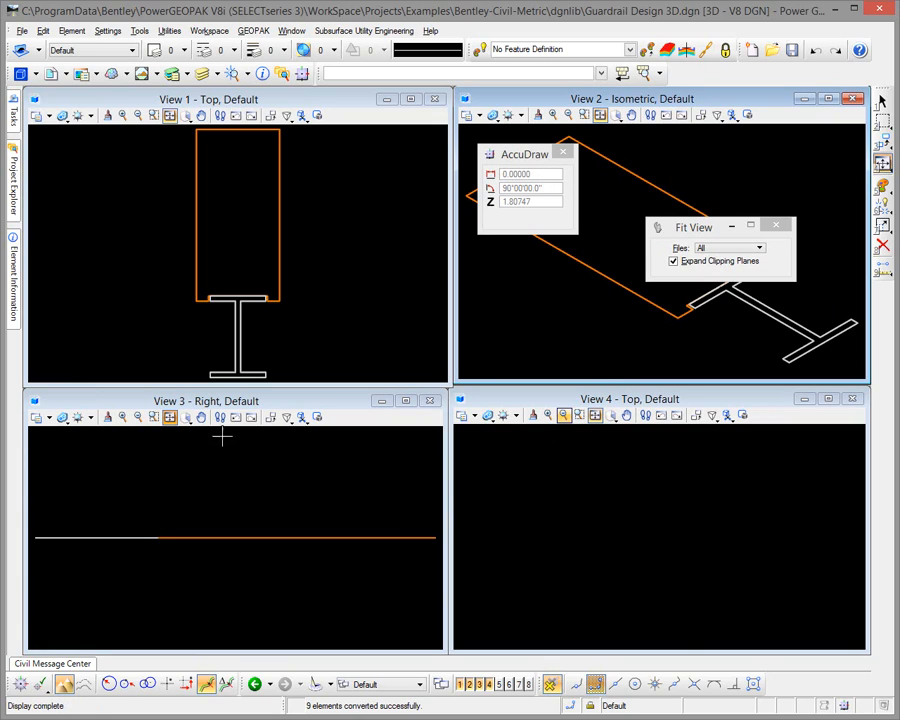
{"action": "left_click", "coordinate": [191, 423]}
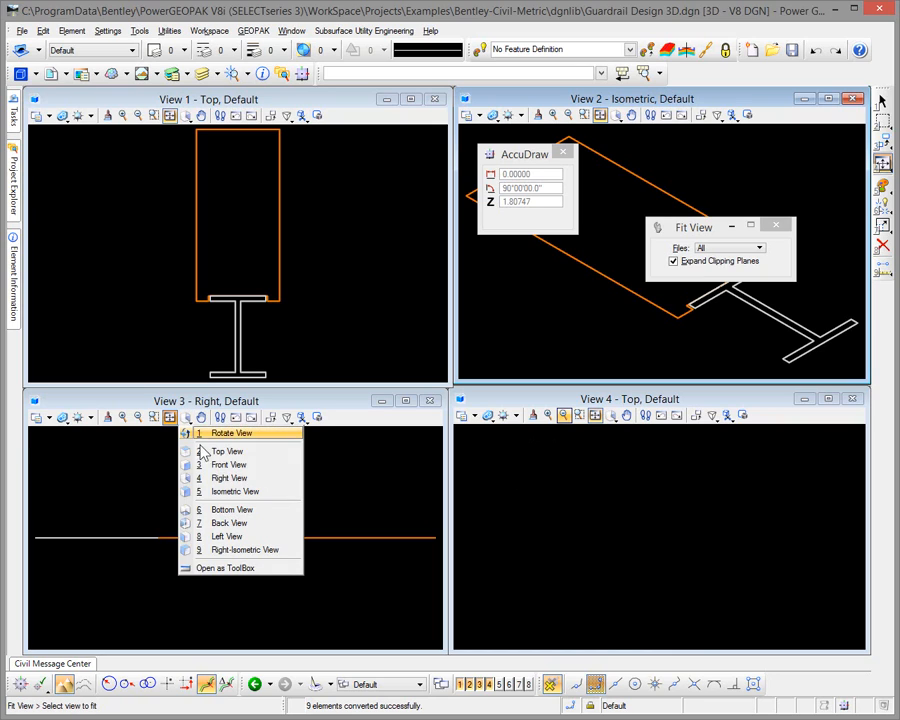
{"action": "left_click", "coordinate": [209, 462]}
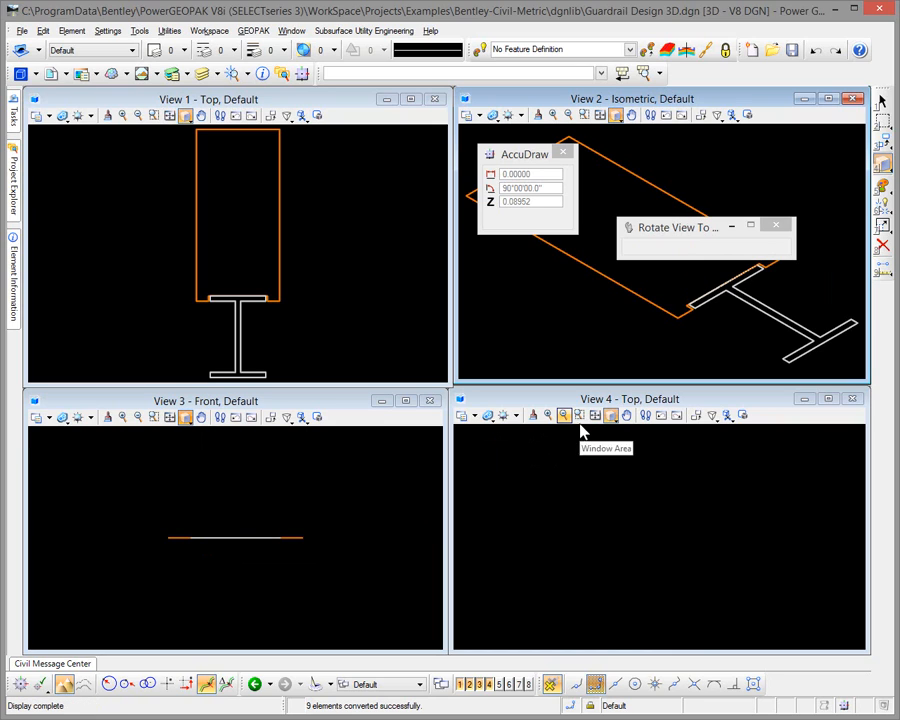
{"action": "left_click", "coordinate": [610, 418]}
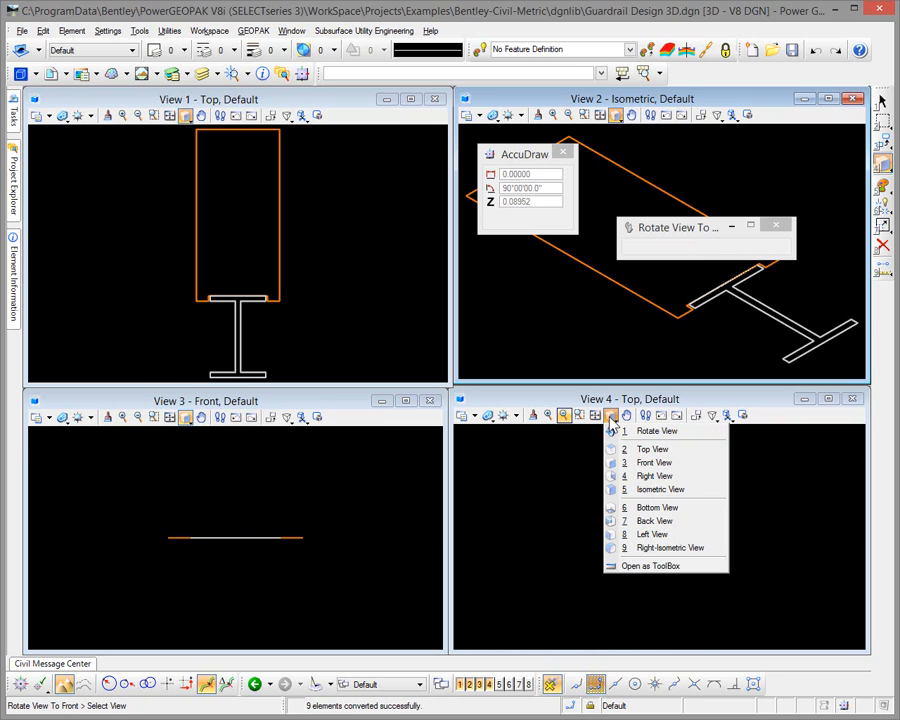
{"action": "left_click", "coordinate": [636, 475]}
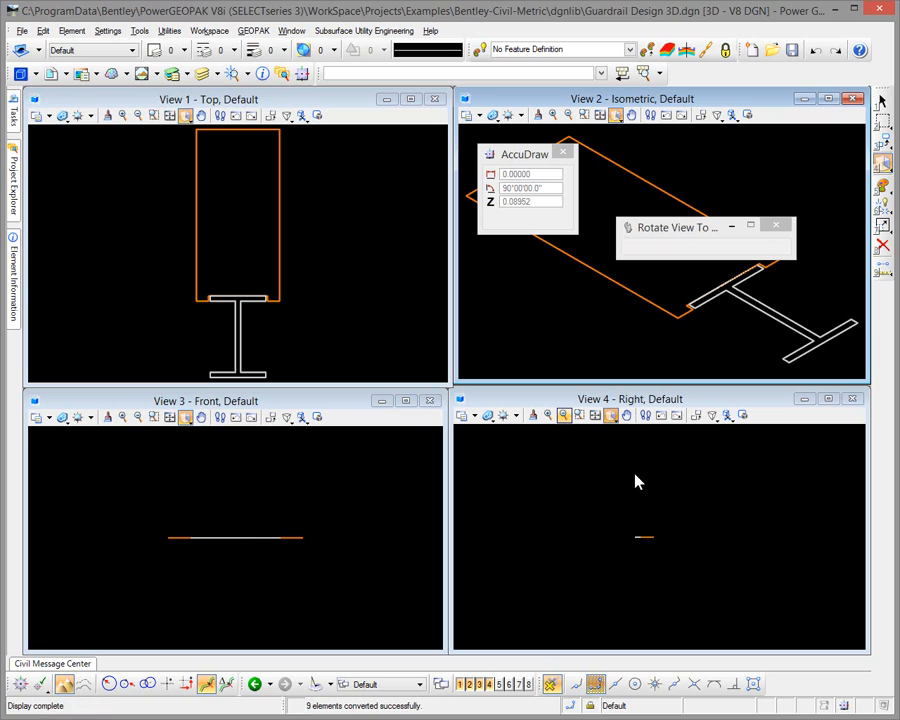
{"action": "left_click", "coordinate": [595, 416]}
{"action": "left_click", "coordinate": [154, 419]}
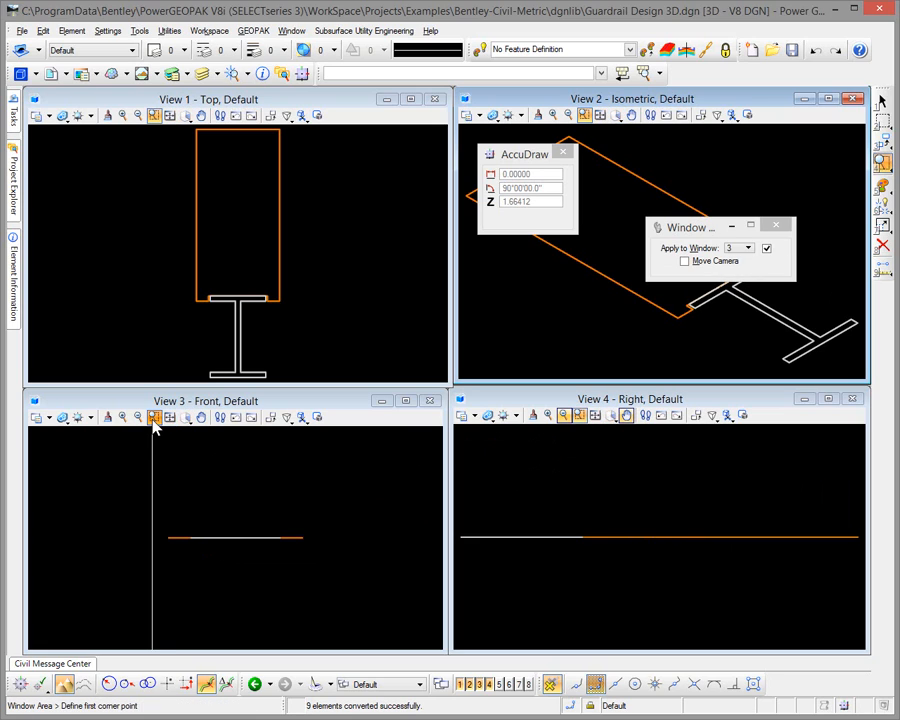
{"action": "left_click", "coordinate": [170, 418]}
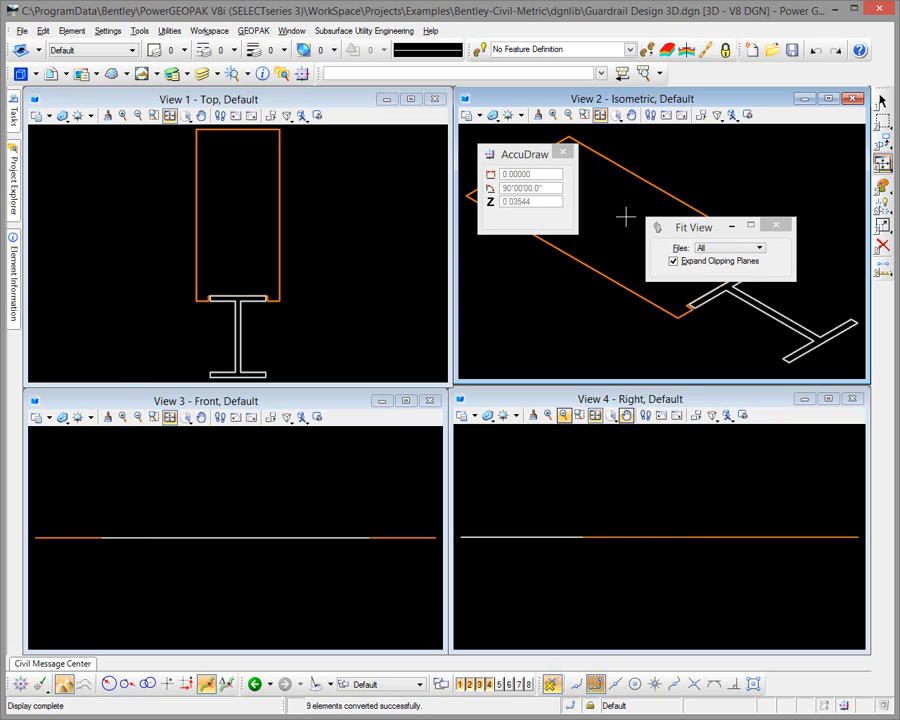
{"action": "left_click", "coordinate": [21, 30]}
{"action": "left_click", "coordinate": [54, 133]}
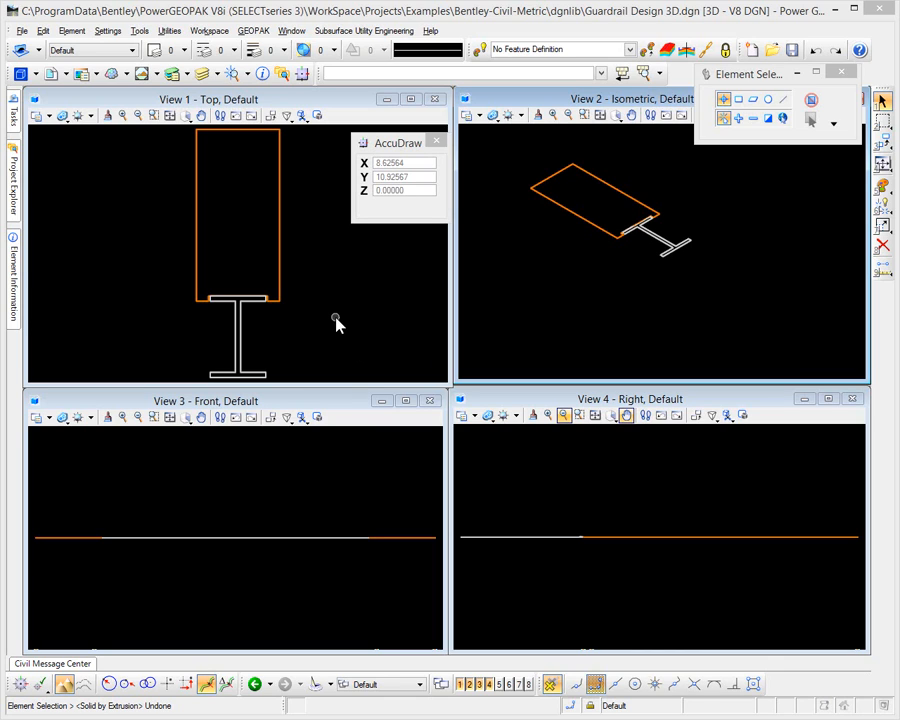
Step: Extrude the guardrail block profile straight down by 1.1667/3.280833 with Solid by Extrusion, working in the isometric view
{"action": "left_click", "coordinate": [139, 31]}
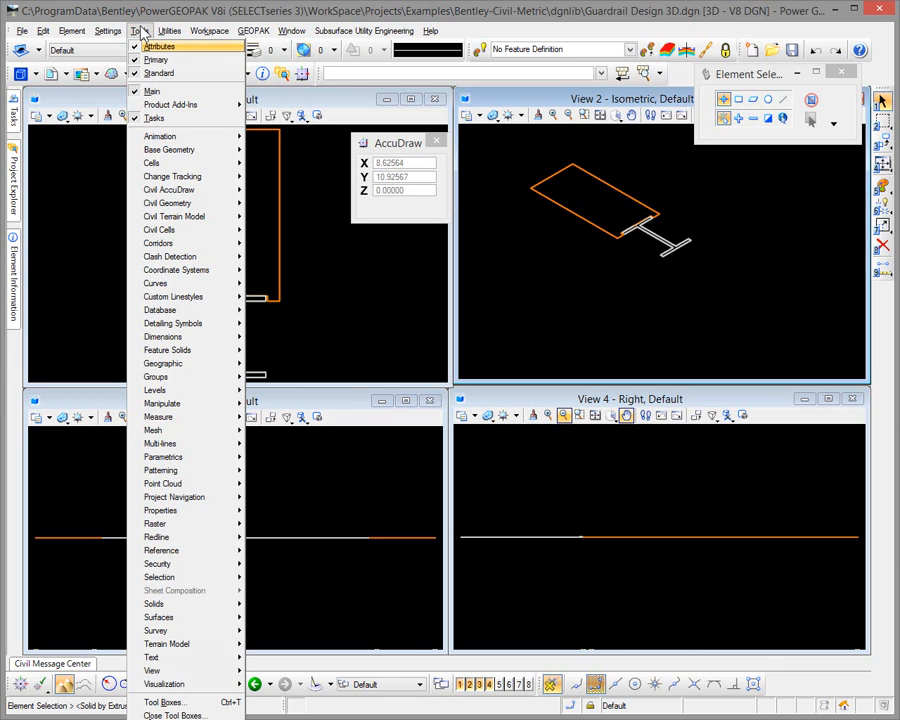
{"action": "mouse_move", "coordinate": [192, 612]}
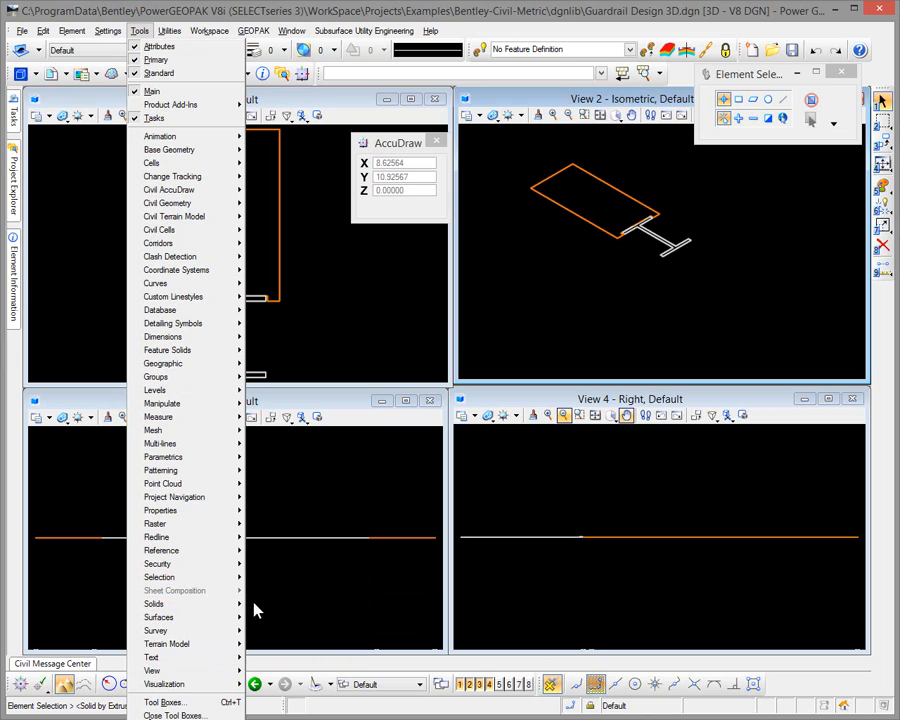
{"action": "mouse_move", "coordinate": [300, 618]}
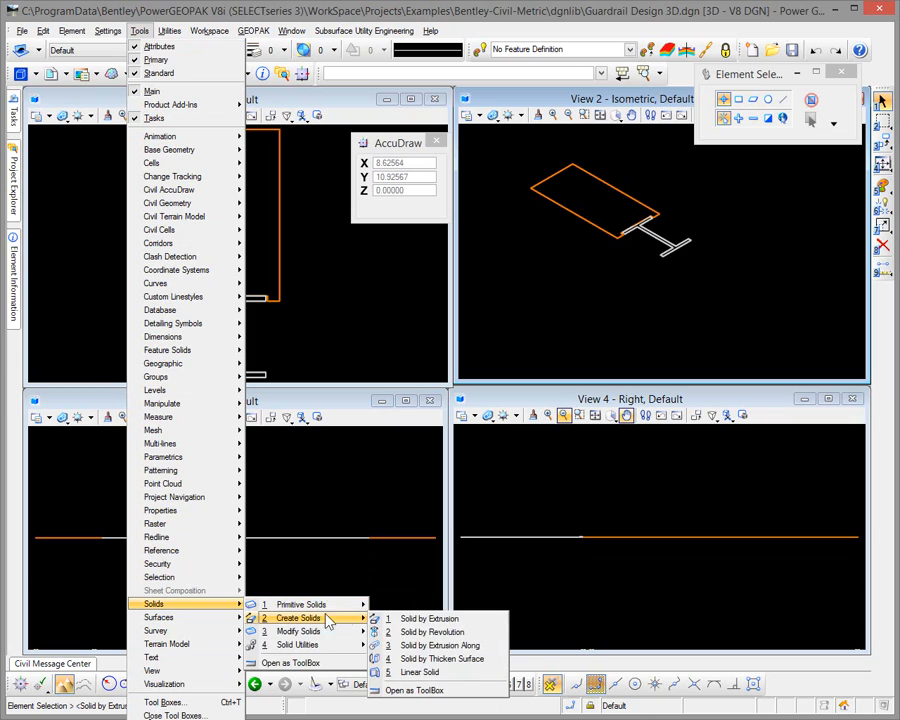
{"action": "left_click", "coordinate": [428, 619]}
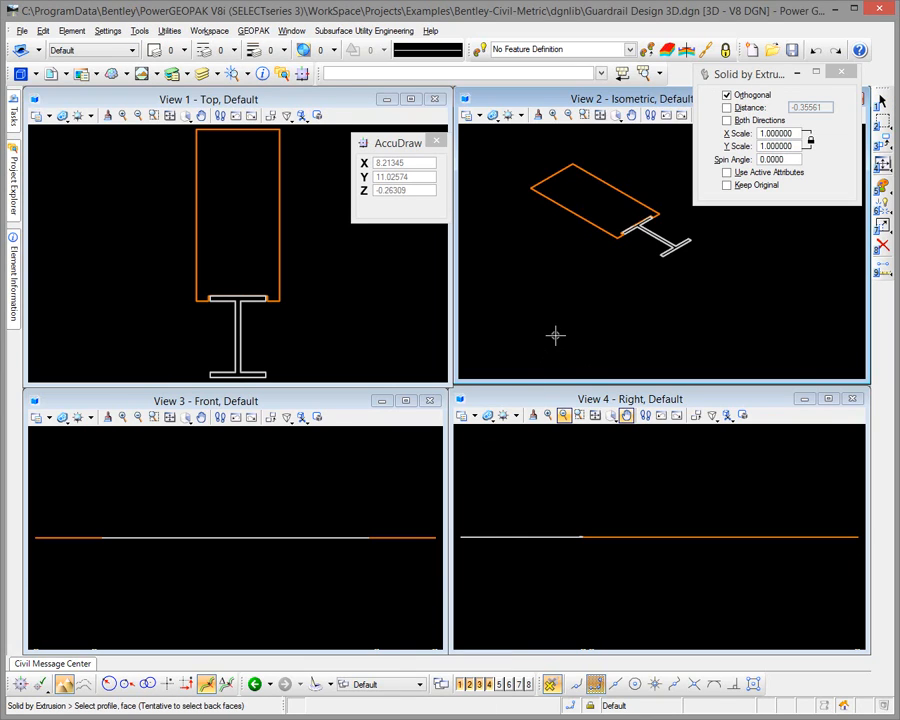
{"action": "left_click", "coordinate": [578, 215]}
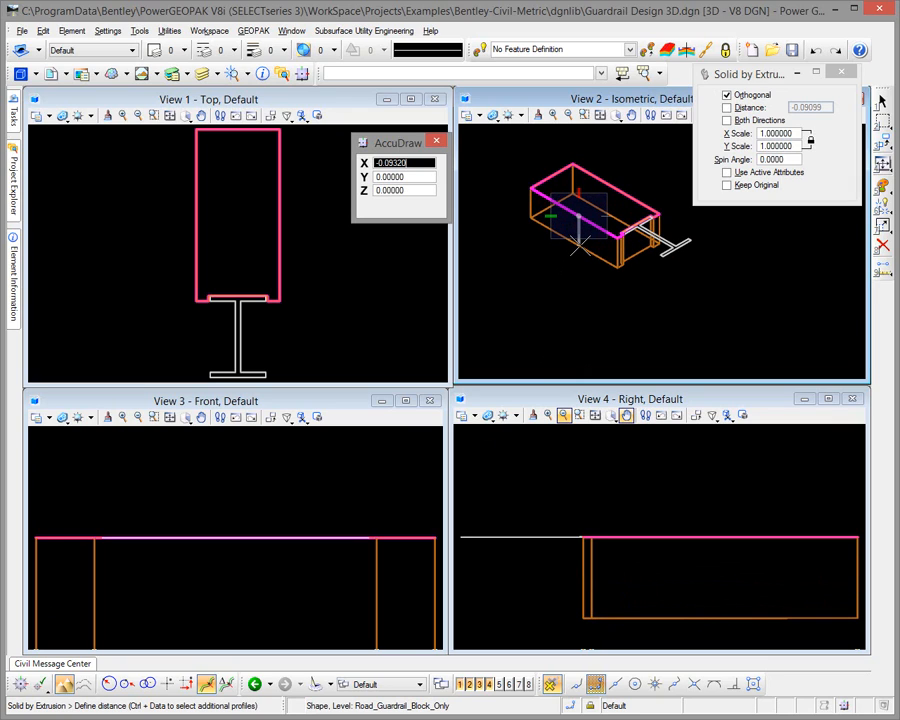
{"action": "type", "text": "1.1667"}
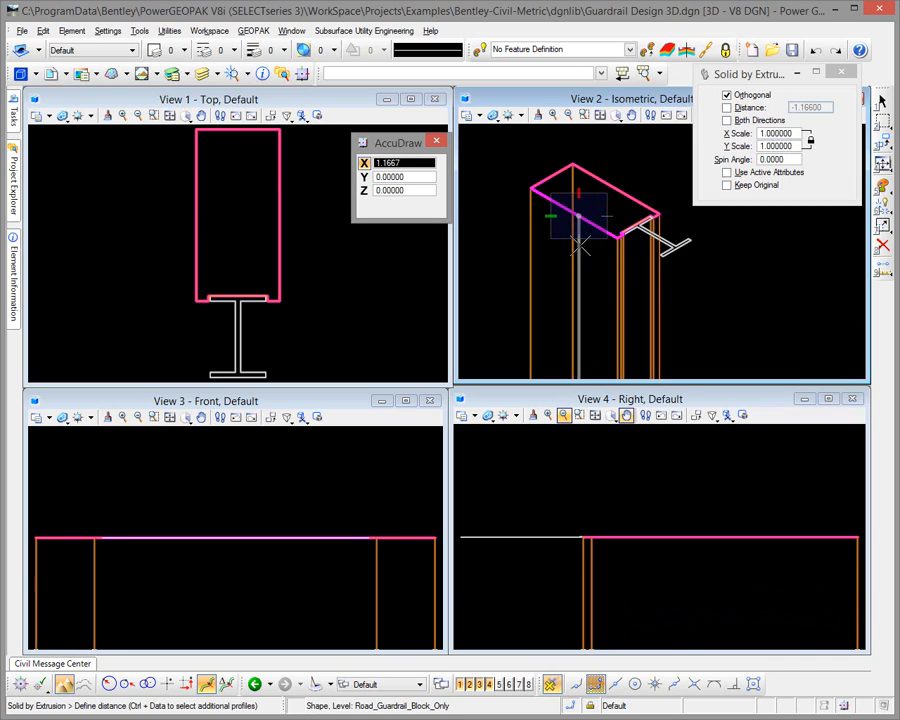
{"action": "type", "text": "/3.280"}
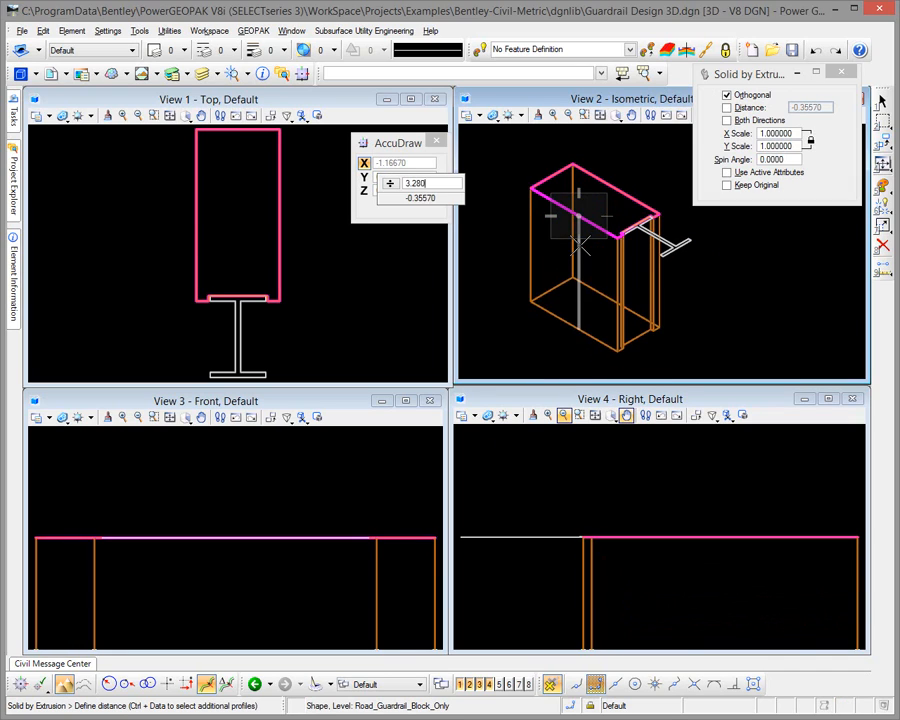
{"action": "key", "text": "Return"}
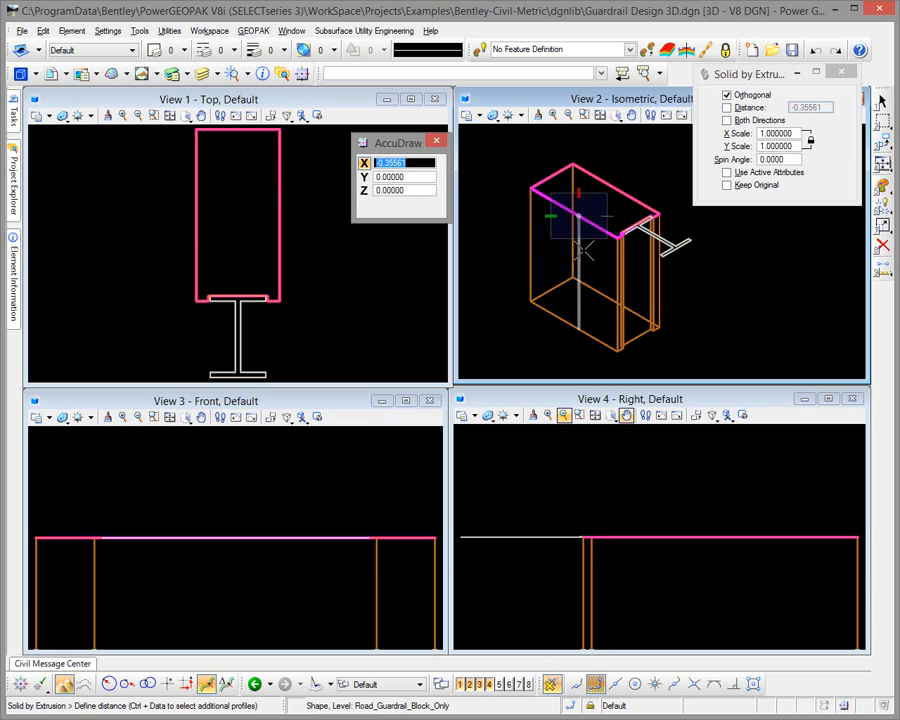
{"action": "left_click", "coordinate": [588, 276]}
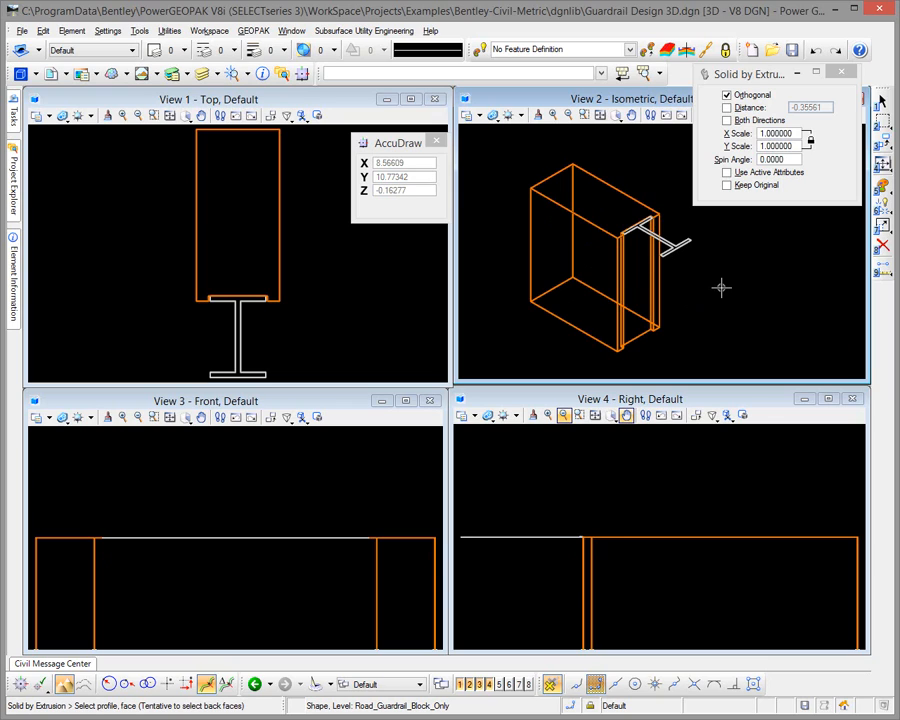
Step: Extrude the I-shaped guardrail post profile straight down by 6/3.280833, keeping the offset across the extrusion direction at 0
{"action": "left_click", "coordinate": [679, 246]}
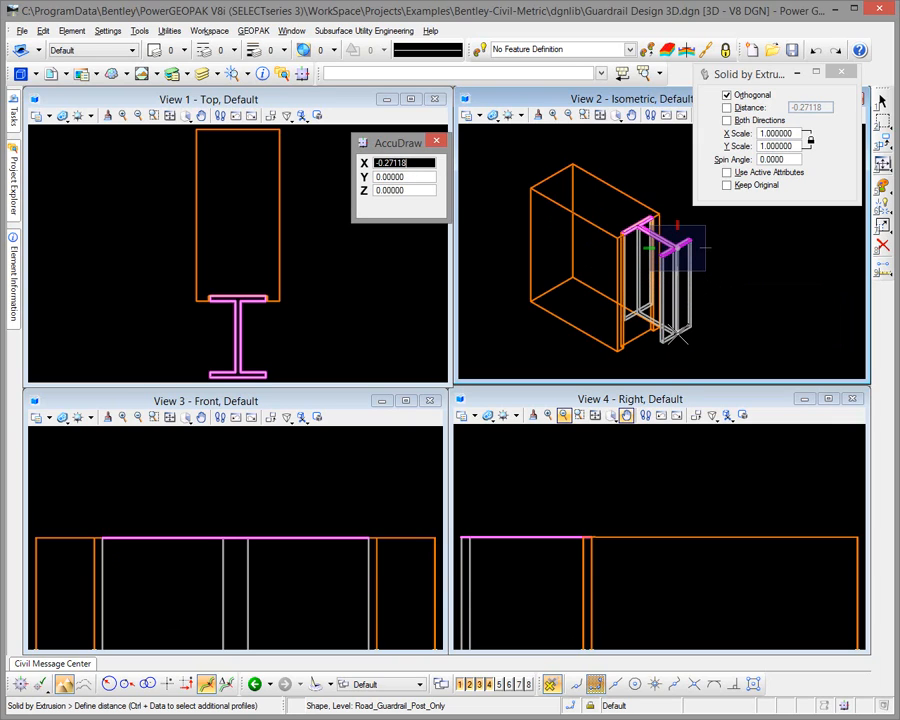
{"action": "type", "text": "6"}
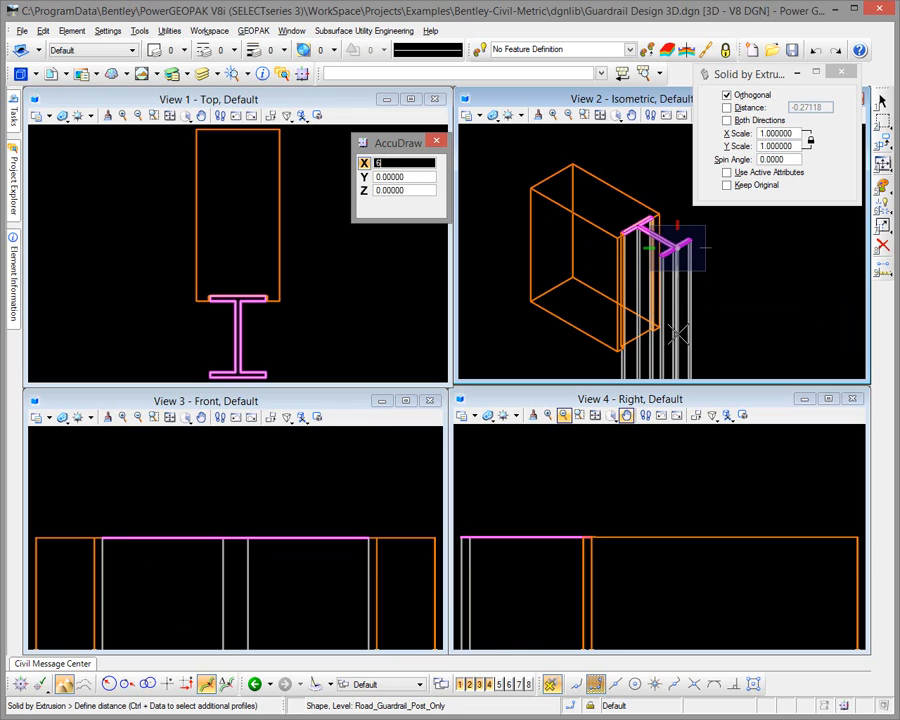
{"action": "type", "text": "/3.280833"}
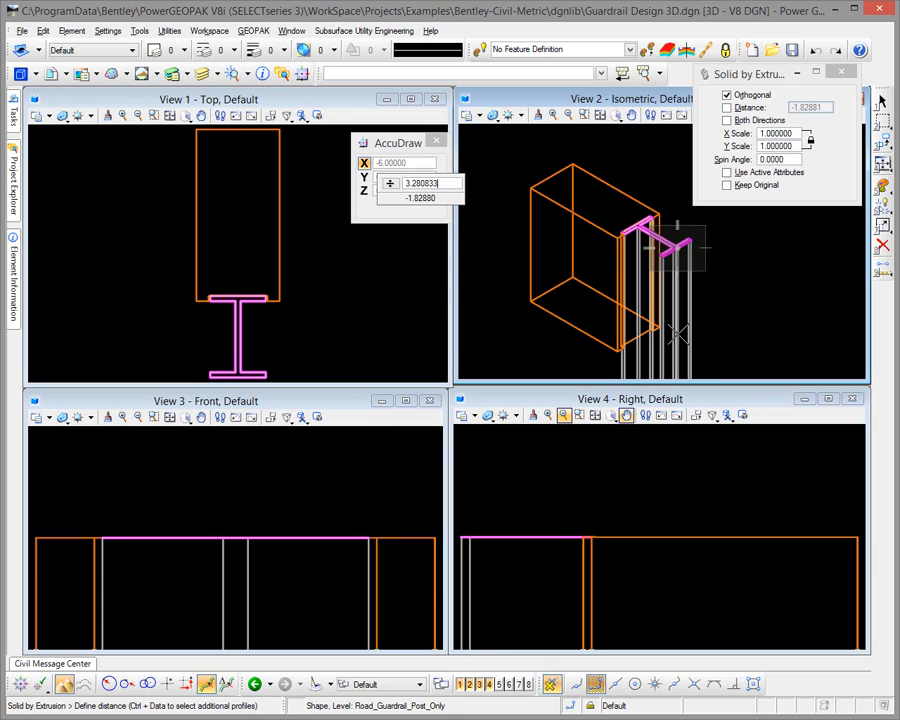
{"action": "key", "text": "Return"}
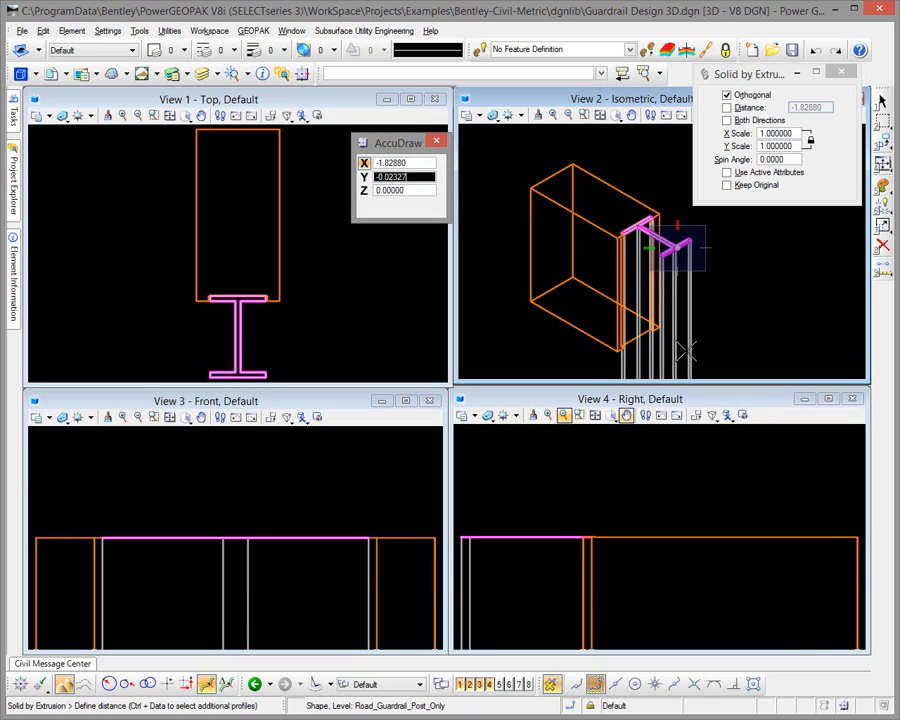
{"action": "type", "text": "0"}
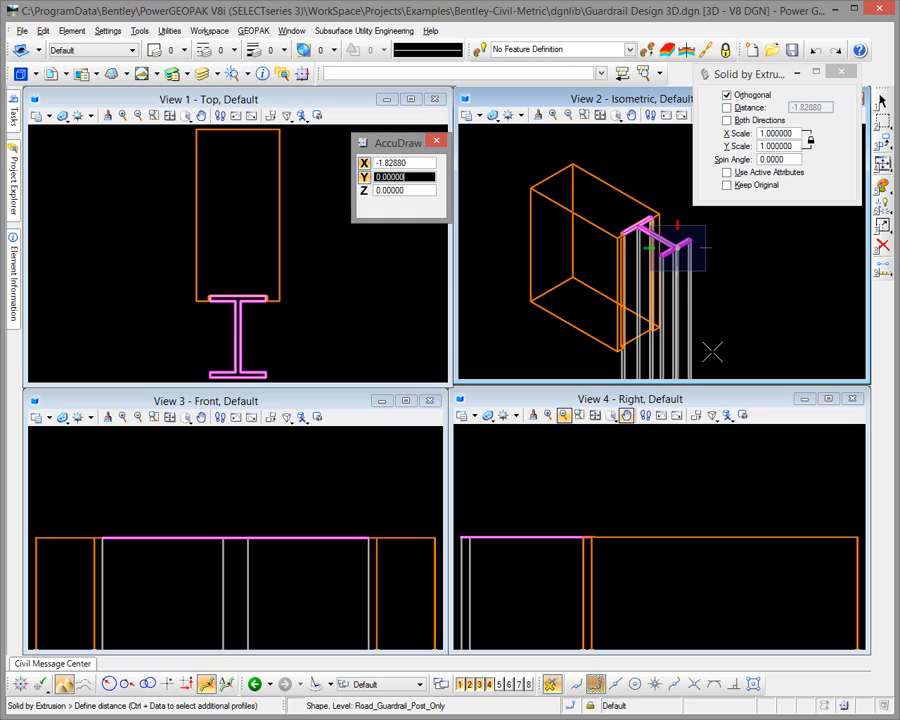
{"action": "left_click", "coordinate": [714, 352]}
Step: Fit the block and post in View 2 and set that view's display style to Illustration
{"action": "scroll", "coordinate": [714, 350], "scroll_direction": "down", "scroll_amount": 3}
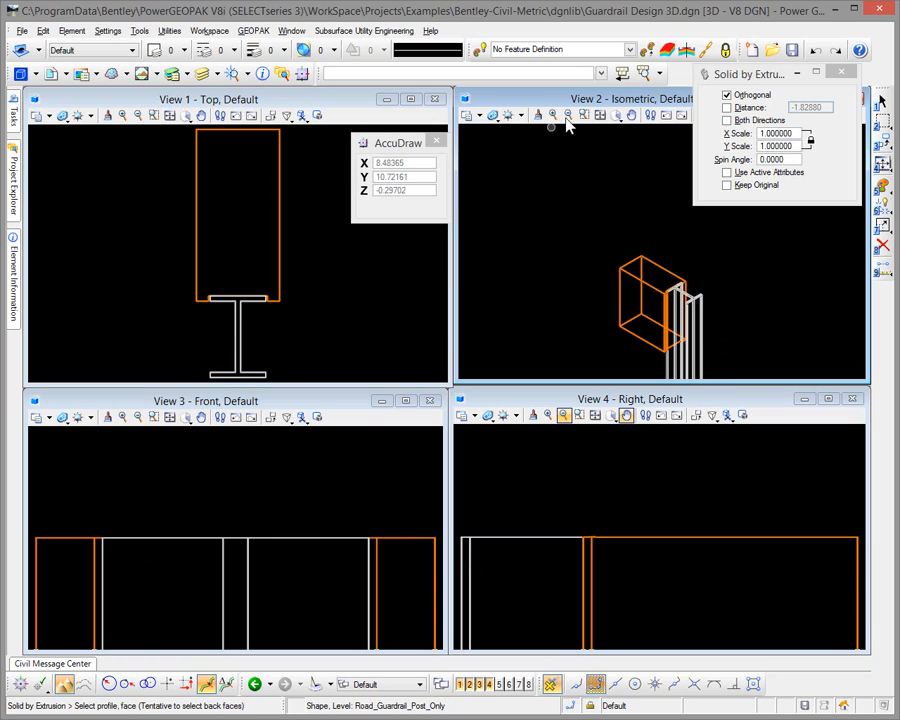
{"action": "left_click", "coordinate": [600, 115]}
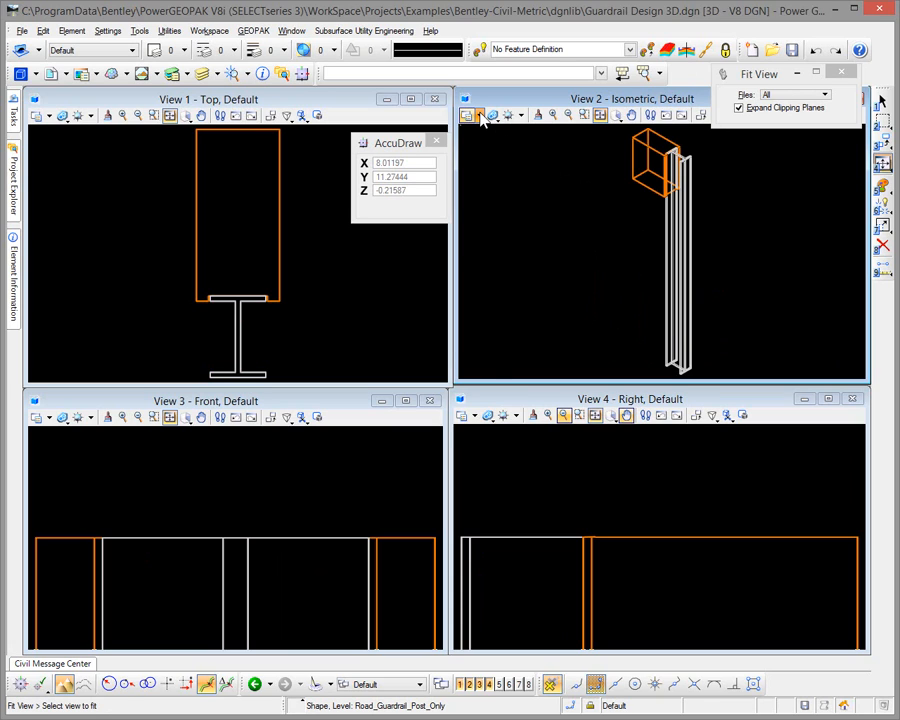
{"action": "left_click", "coordinate": [480, 117]}
{"action": "left_click", "coordinate": [658, 174]}
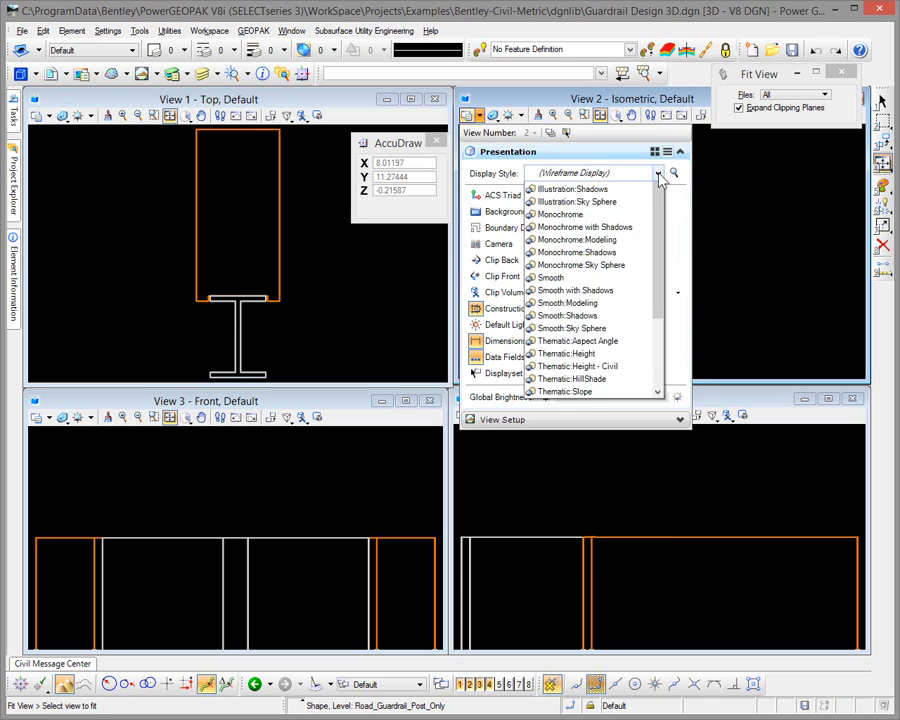
{"action": "left_click", "coordinate": [556, 302]}
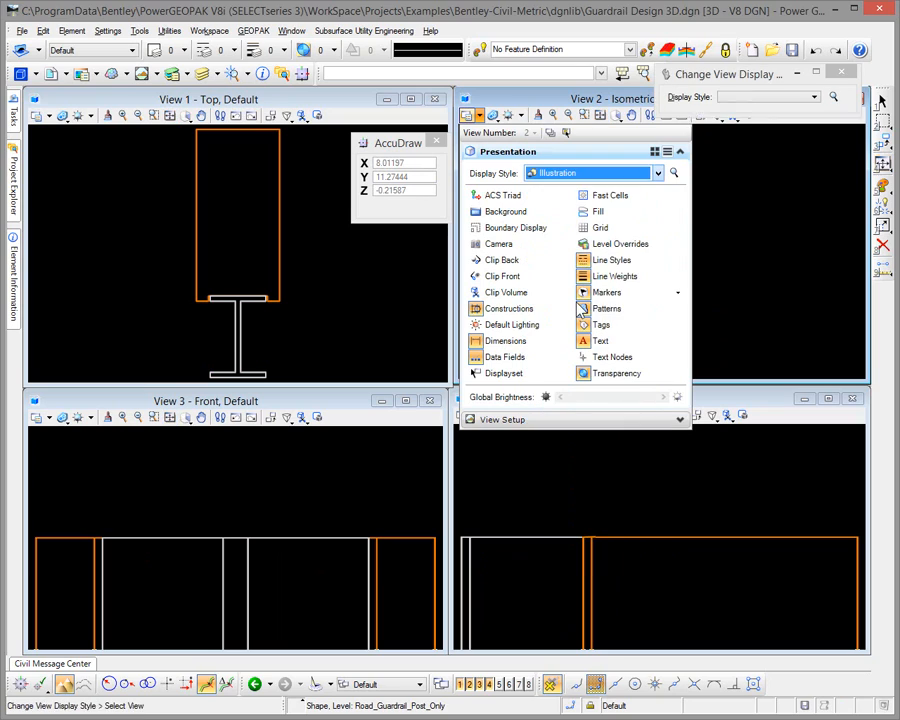
{"action": "left_click", "coordinate": [732, 230]}
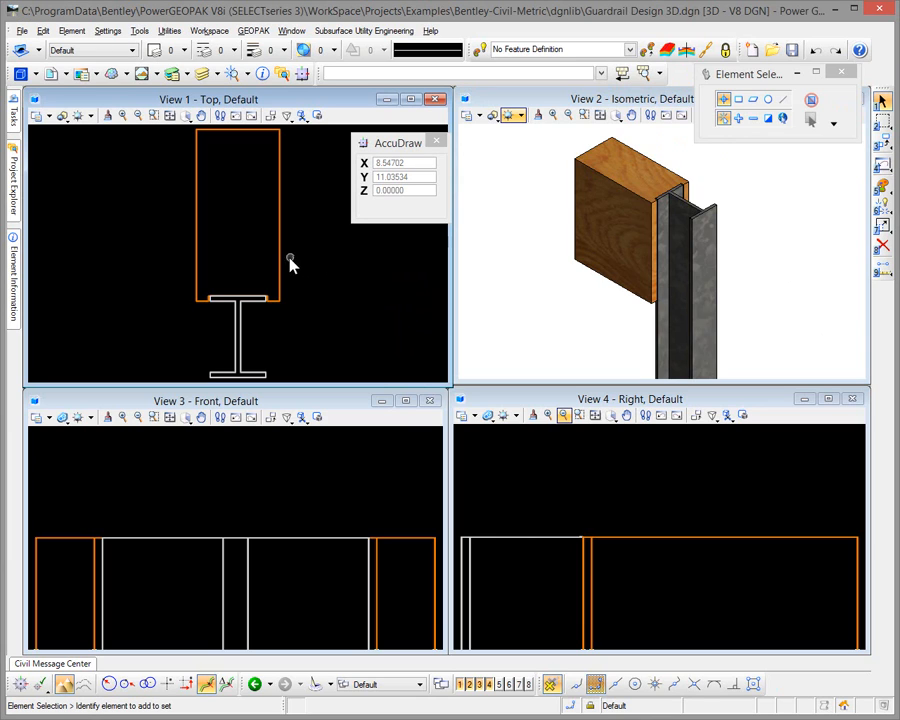
Step: Inspect the level and attached material of the guardrail block, and do the same for the post
{"action": "left_click", "coordinate": [283, 263]}
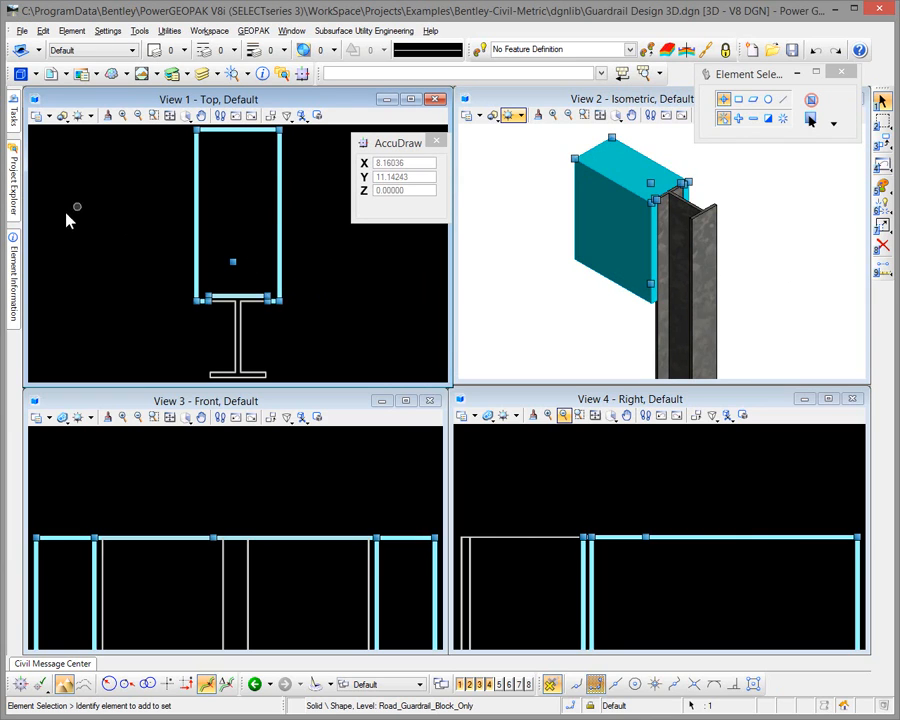
{"action": "mouse_move", "coordinate": [12, 272]}
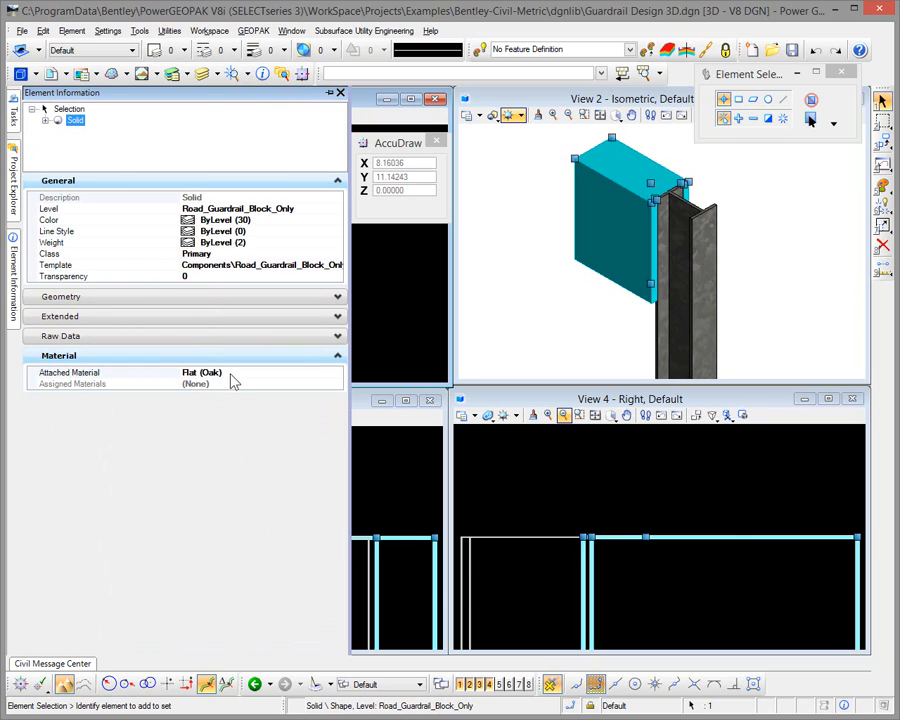
{"action": "left_click", "coordinate": [261, 362]}
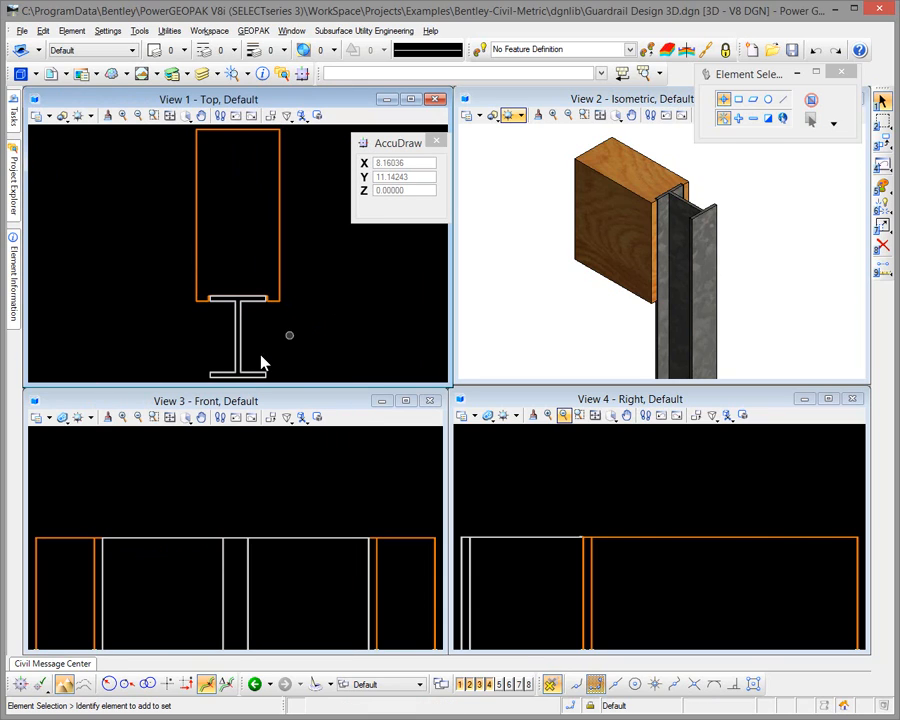
{"action": "left_click", "coordinate": [242, 365]}
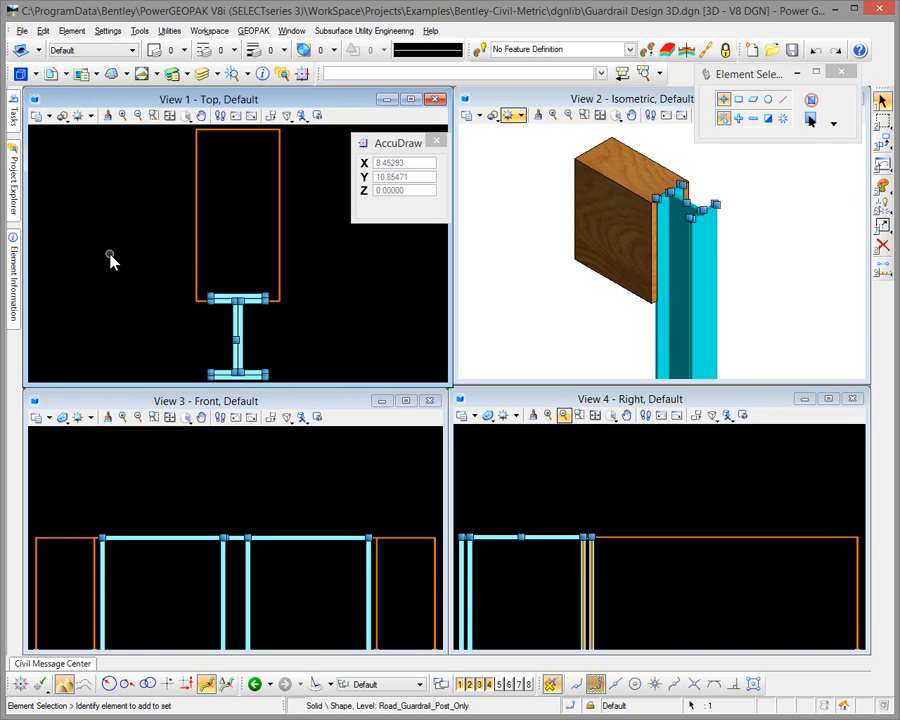
{"action": "mouse_move", "coordinate": [17, 240]}
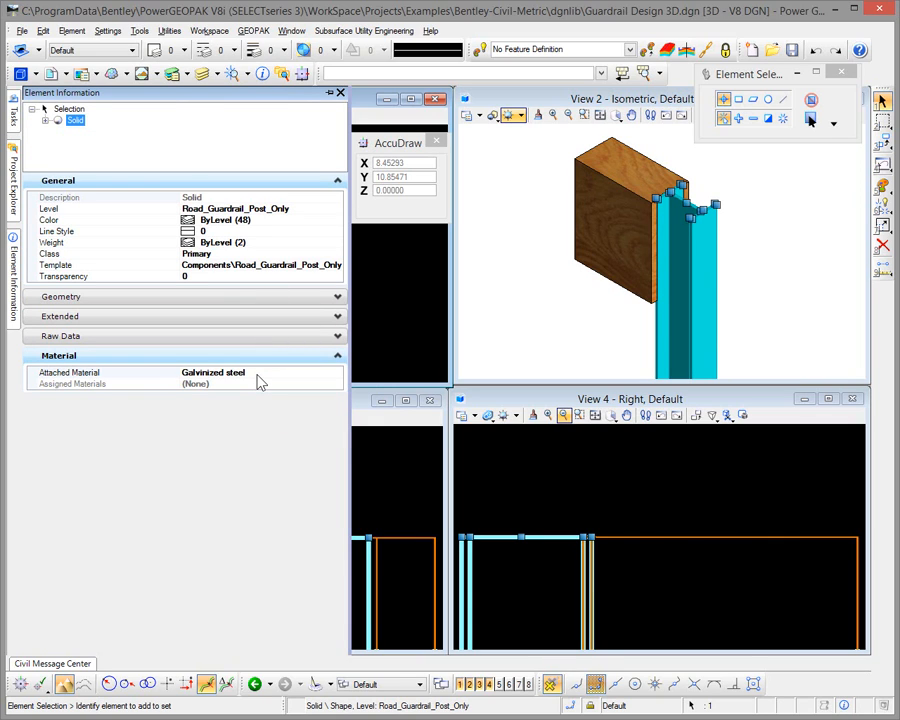
{"action": "left_click", "coordinate": [422, 291]}
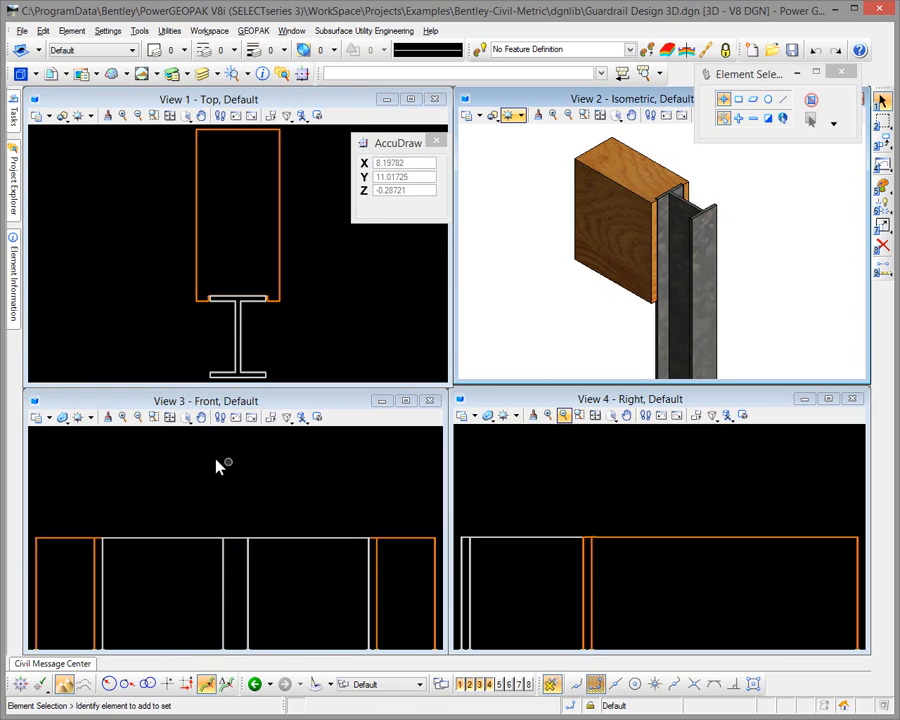
Step: Fit the full block and post in View 3 and View 4, and reframe them in the isometric view
{"action": "left_click", "coordinate": [170, 418]}
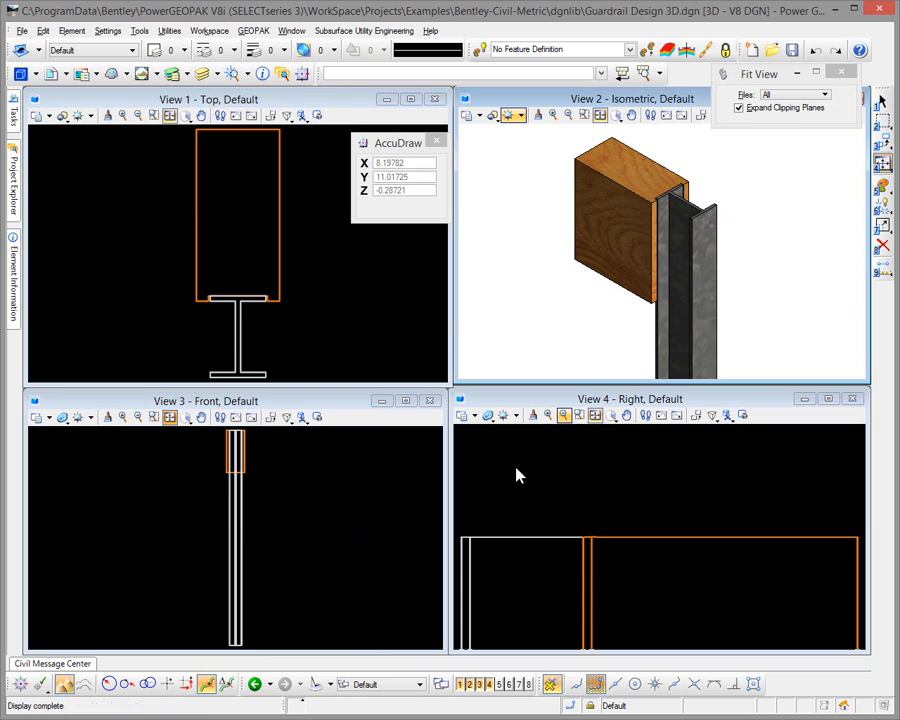
{"action": "left_click", "coordinate": [594, 416]}
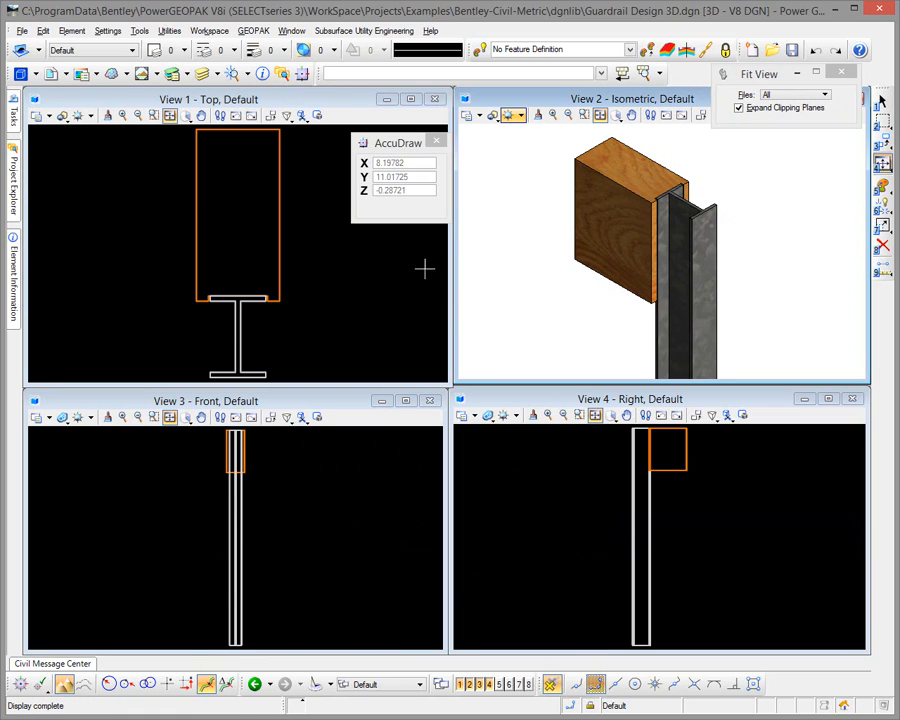
{"action": "scroll", "coordinate": [584, 296], "scroll_direction": "down", "scroll_amount": 2}
{"action": "middle_click_drag", "start_coordinate": [584, 296], "coordinate": [622, 240]}
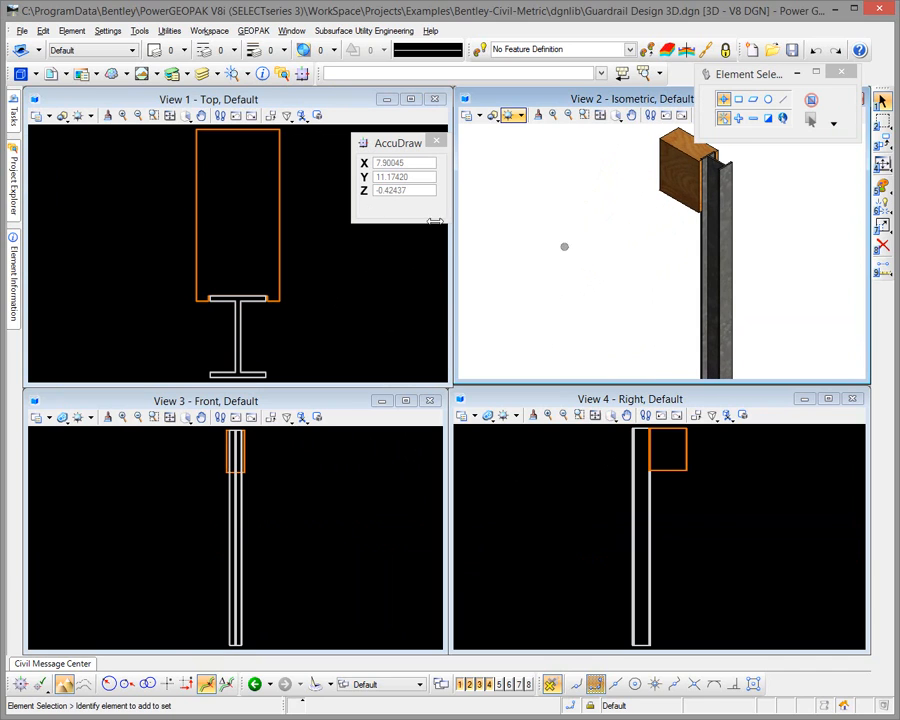
Step: Save the file settings and compress the design file
{"action": "left_click", "coordinate": [22, 31]}
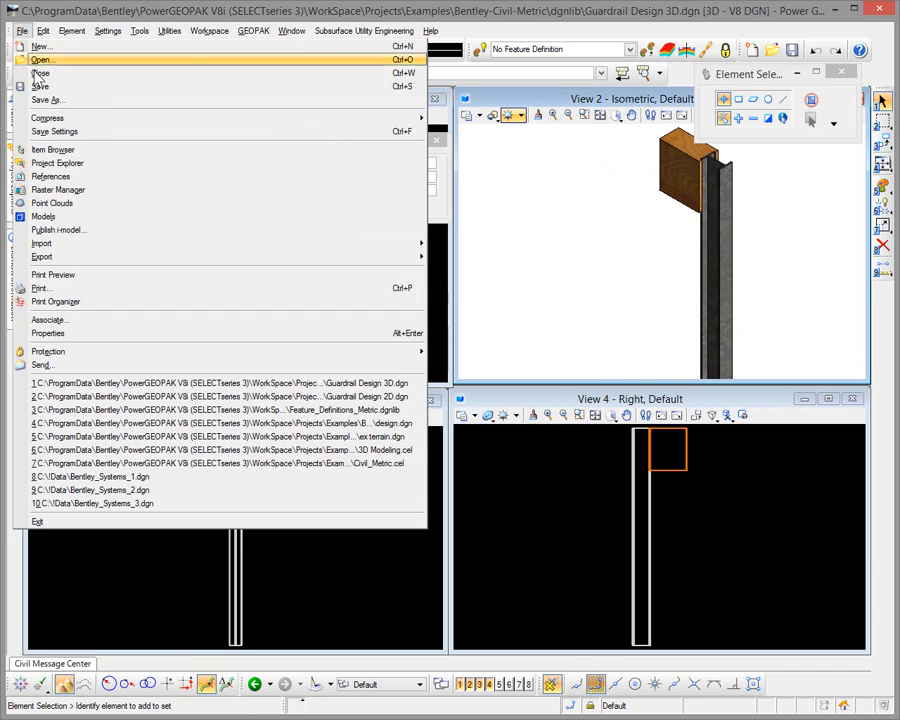
{"action": "left_click", "coordinate": [47, 133]}
{"action": "left_click", "coordinate": [22, 31]}
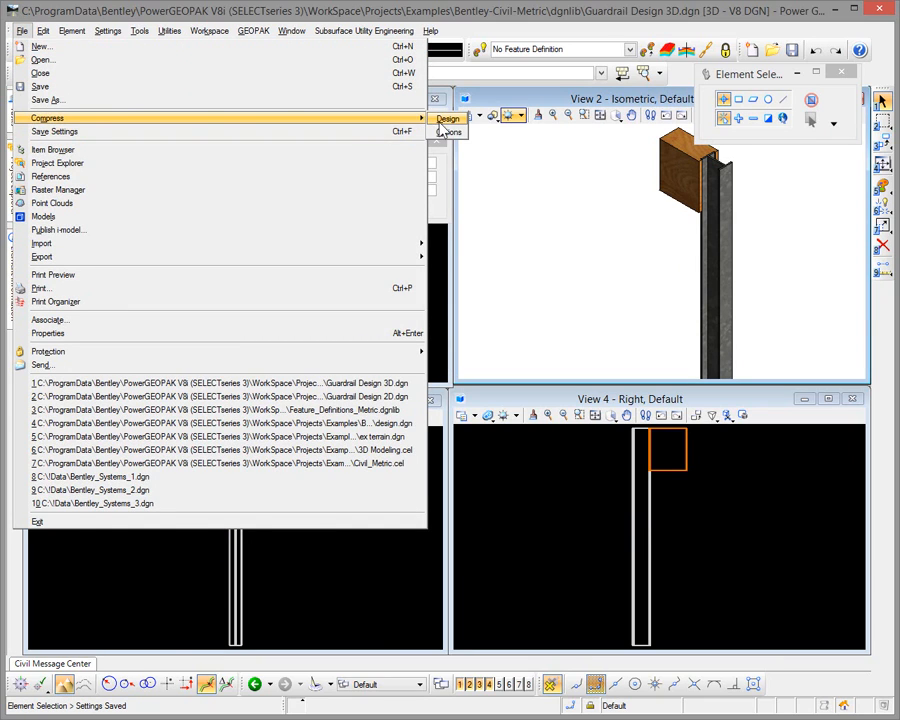
{"action": "left_click", "coordinate": [445, 122]}
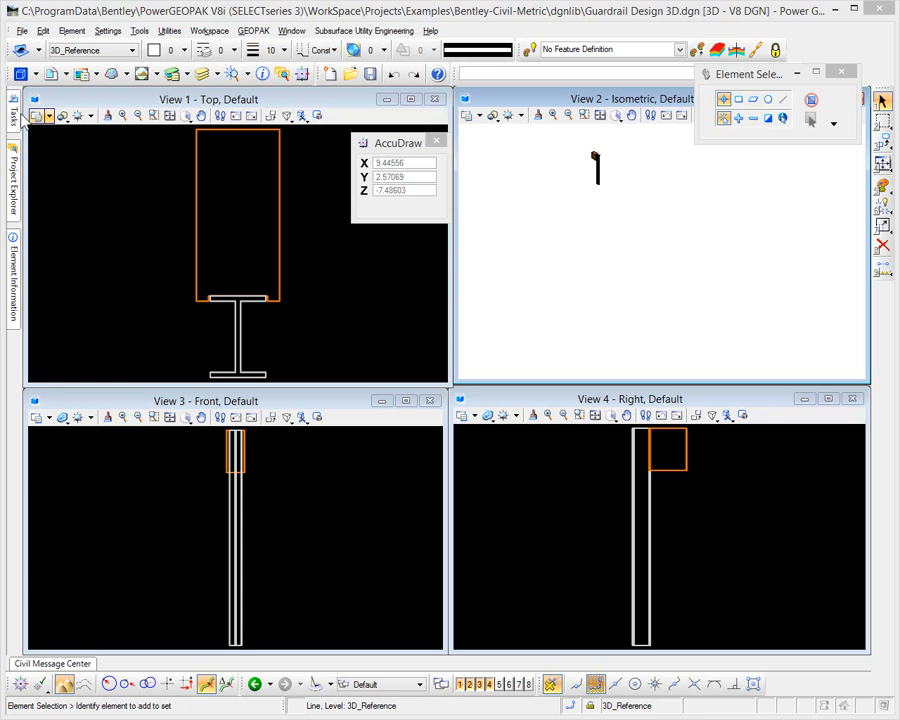
Step: Place a zero-length line at the origin, xy=0,0,0, on the 3D_Reference level, and select it to check its element information
{"action": "mouse_move", "coordinate": [14, 118]}
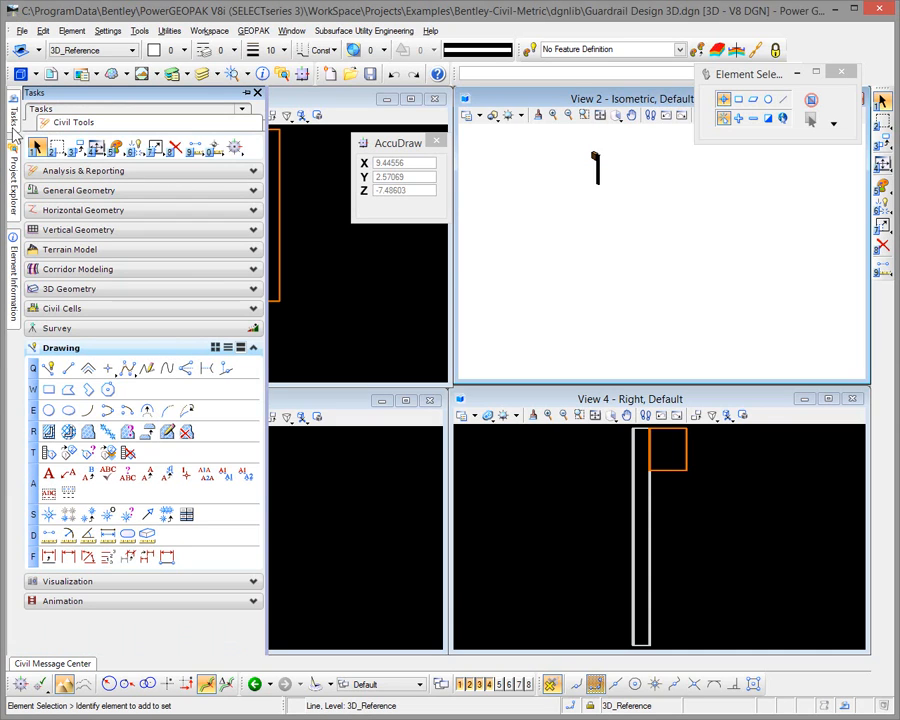
{"action": "left_click", "coordinate": [72, 370]}
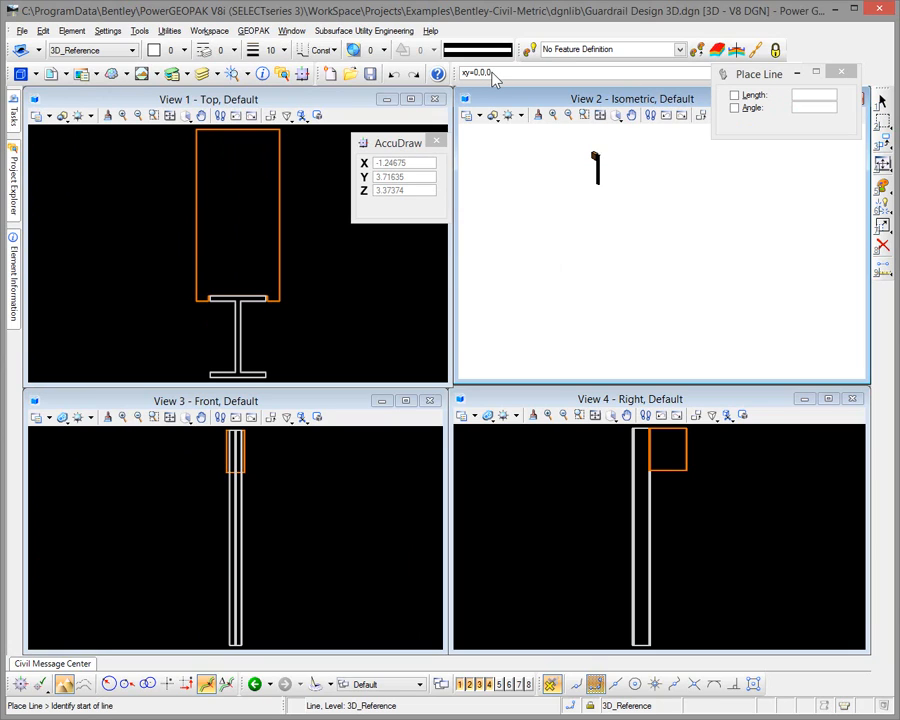
{"action": "key", "text": "Return"}
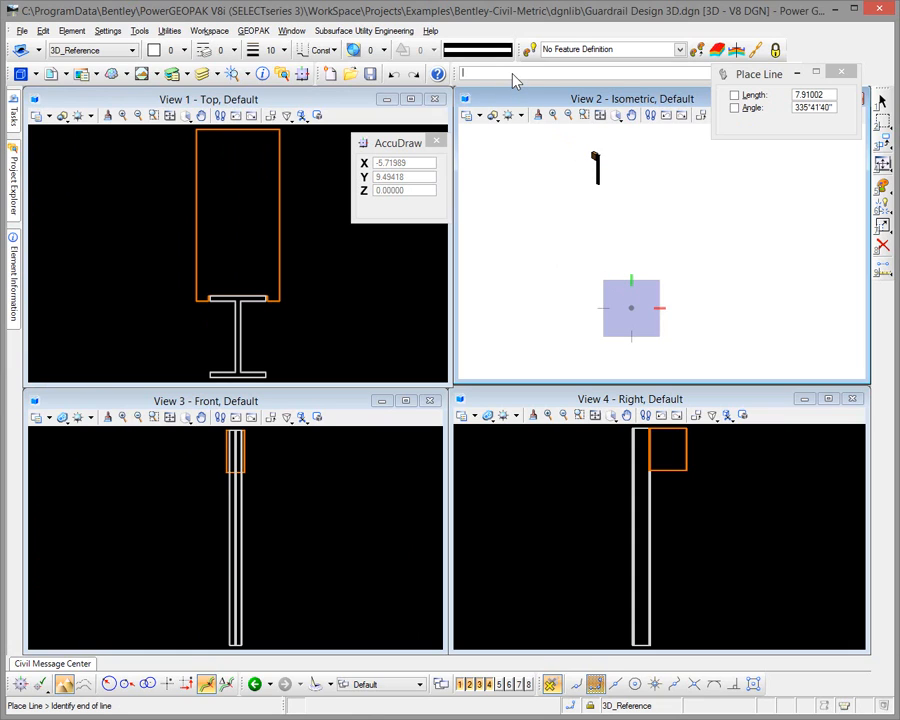
{"action": "type", "text": "xy=0,0,0,"}
{"action": "key", "text": "Return"}
{"action": "right_click", "coordinate": [596, 184]}
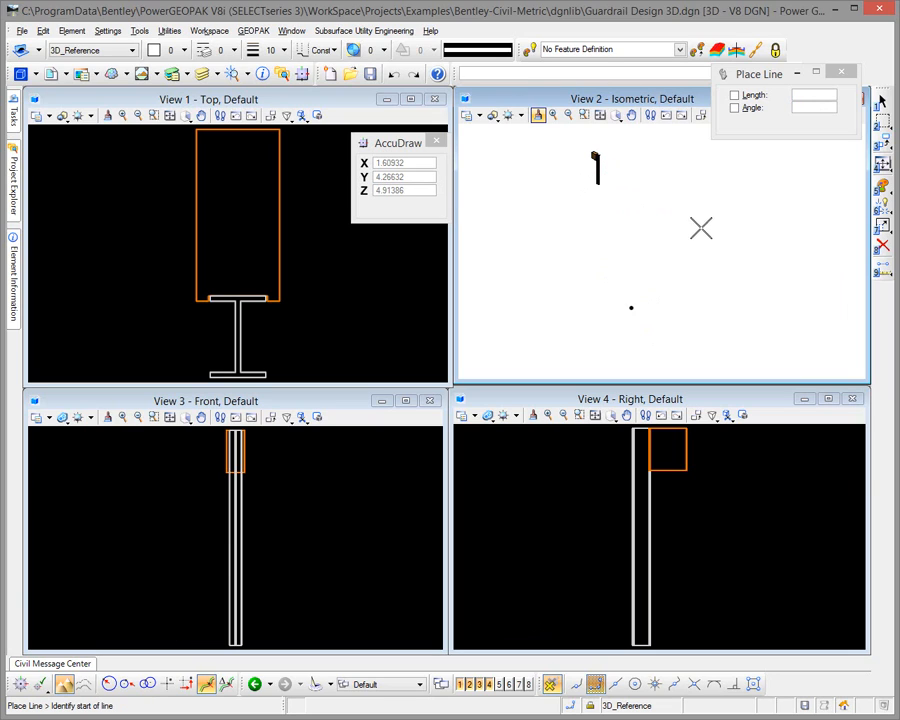
{"action": "key", "text": "Escape"}
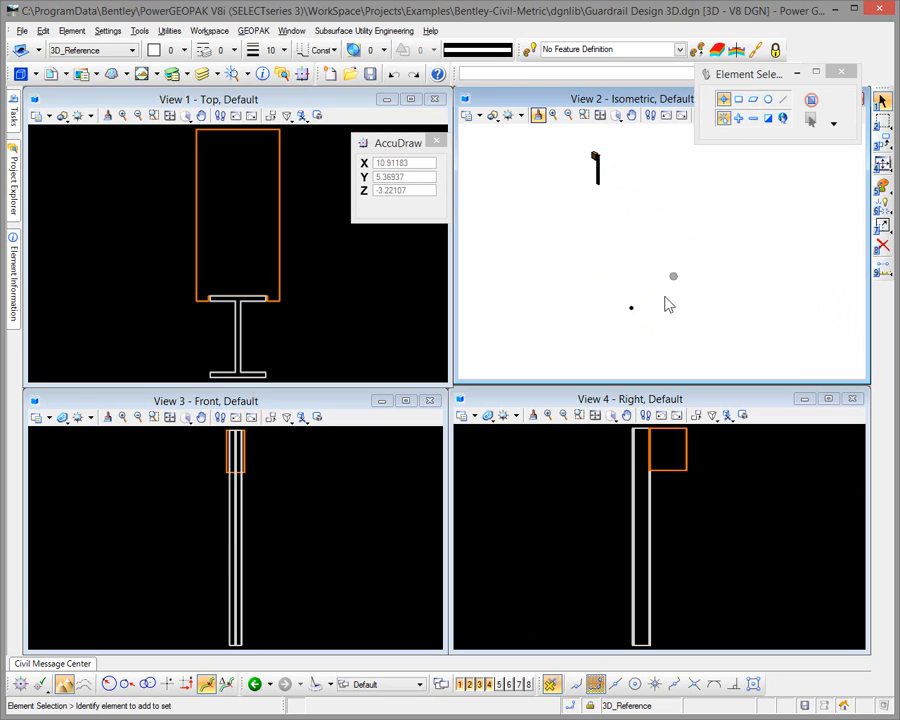
{"action": "left_click", "coordinate": [632, 311]}
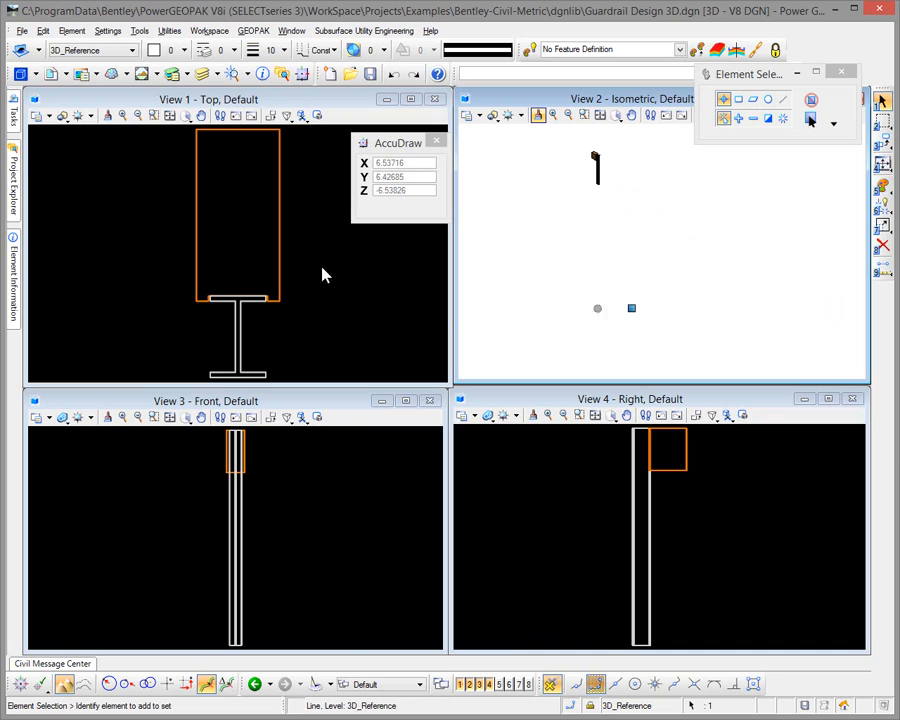
{"action": "mouse_move", "coordinate": [12, 255]}
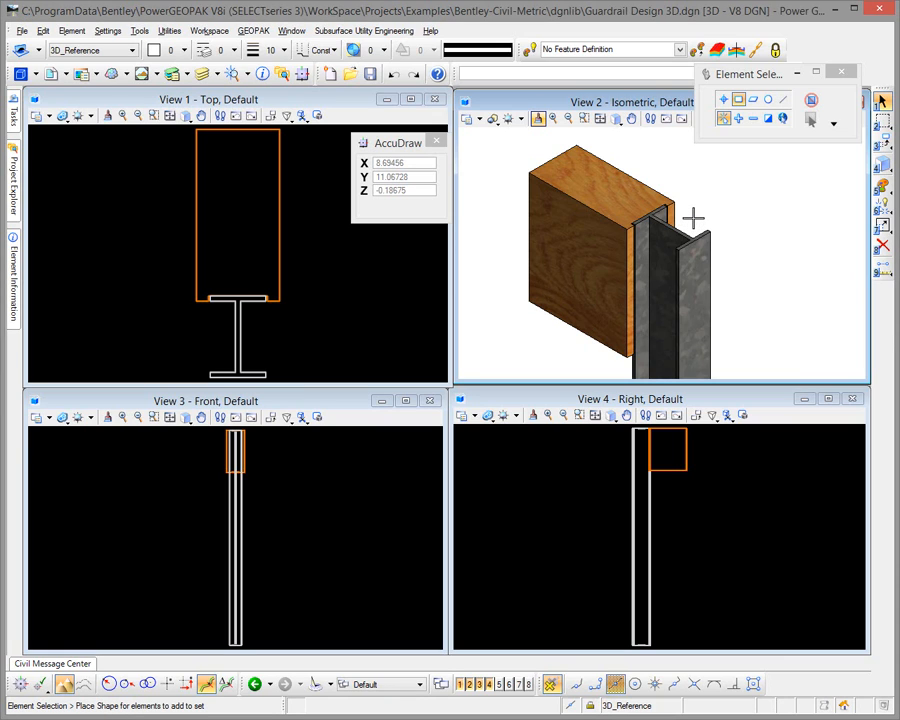
Step: Zoom in on the top of the post web in View 2 and set that view's display style to Wireframe
{"action": "scroll", "coordinate": [690, 218], "scroll_direction": "up", "scroll_amount": 5}
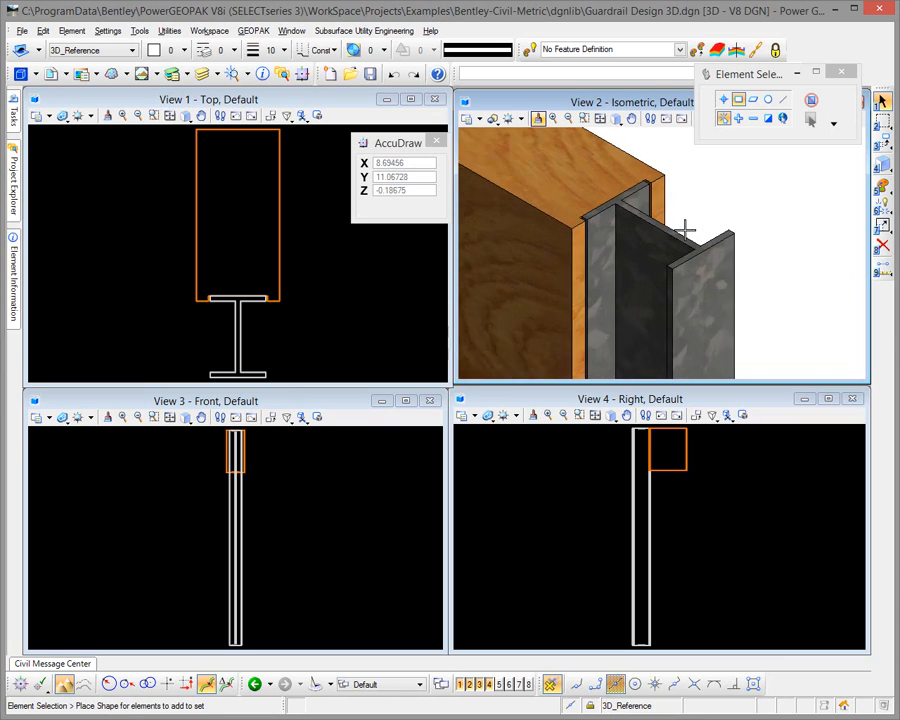
{"action": "scroll", "coordinate": [677, 226], "scroll_direction": "up", "scroll_amount": 3}
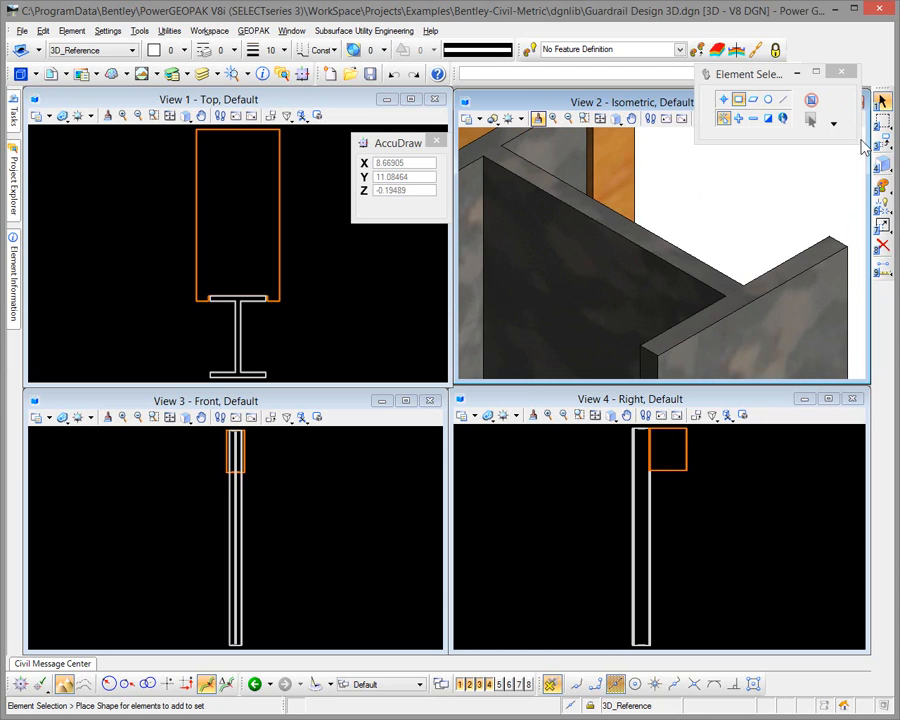
{"action": "mouse_move", "coordinate": [15, 115]}
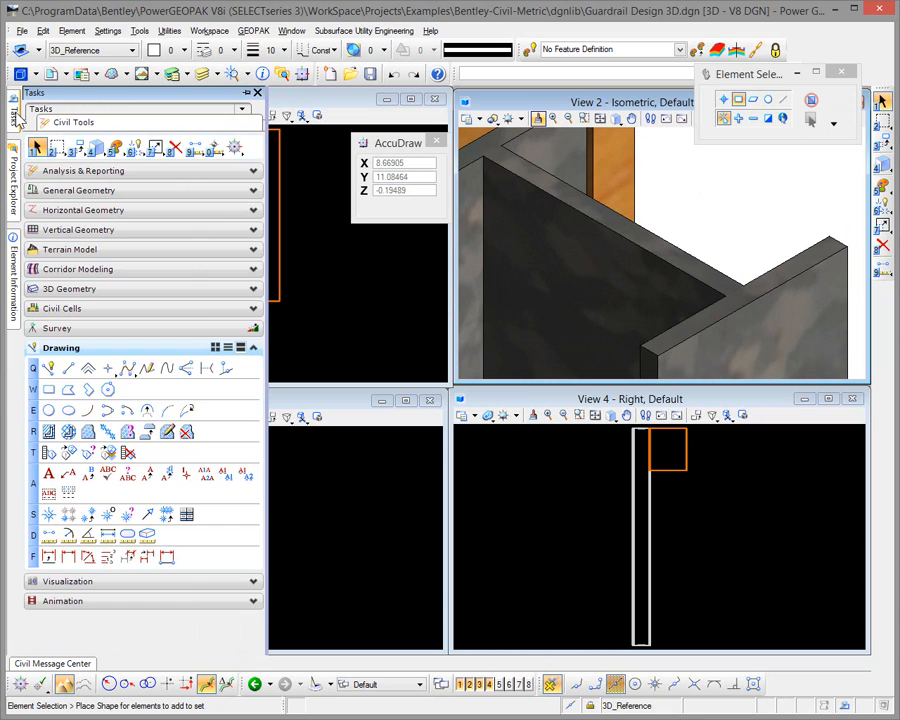
{"action": "left_click", "coordinate": [479, 120]}
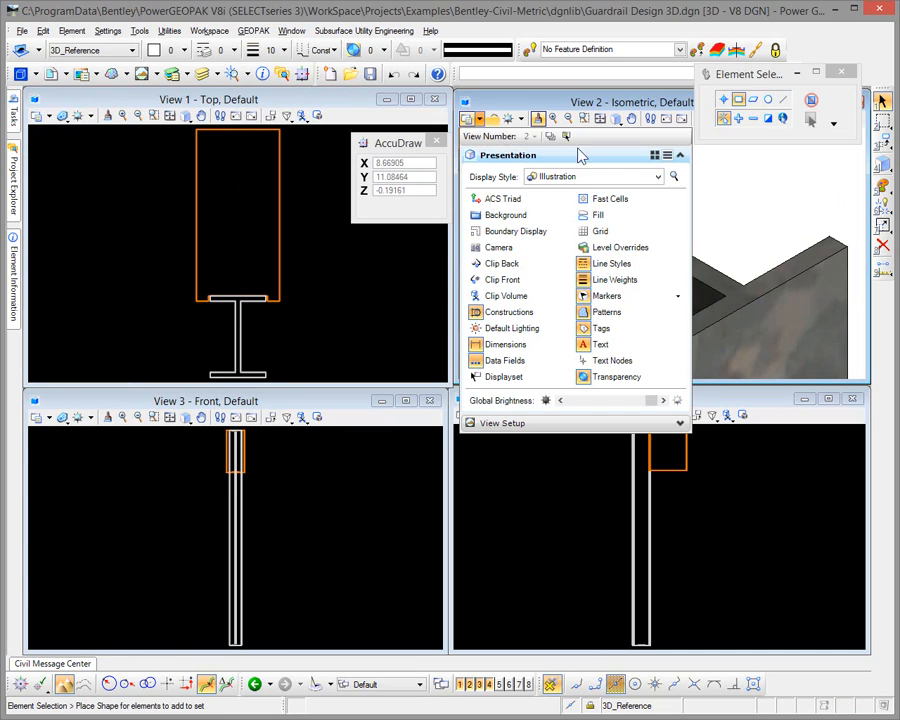
{"action": "left_click", "coordinate": [659, 177]}
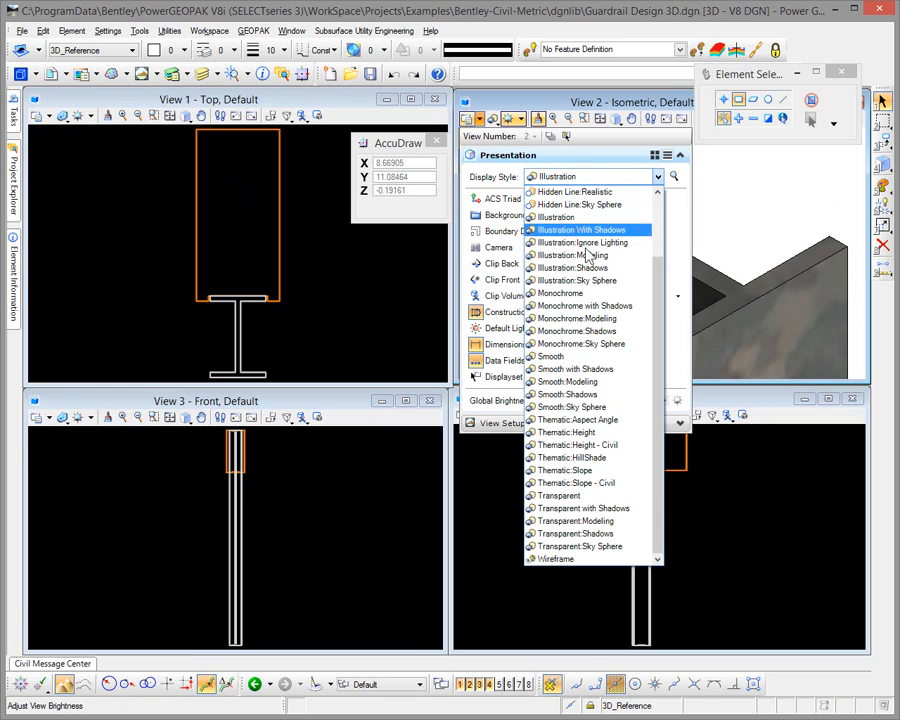
{"action": "left_click", "coordinate": [578, 558]}
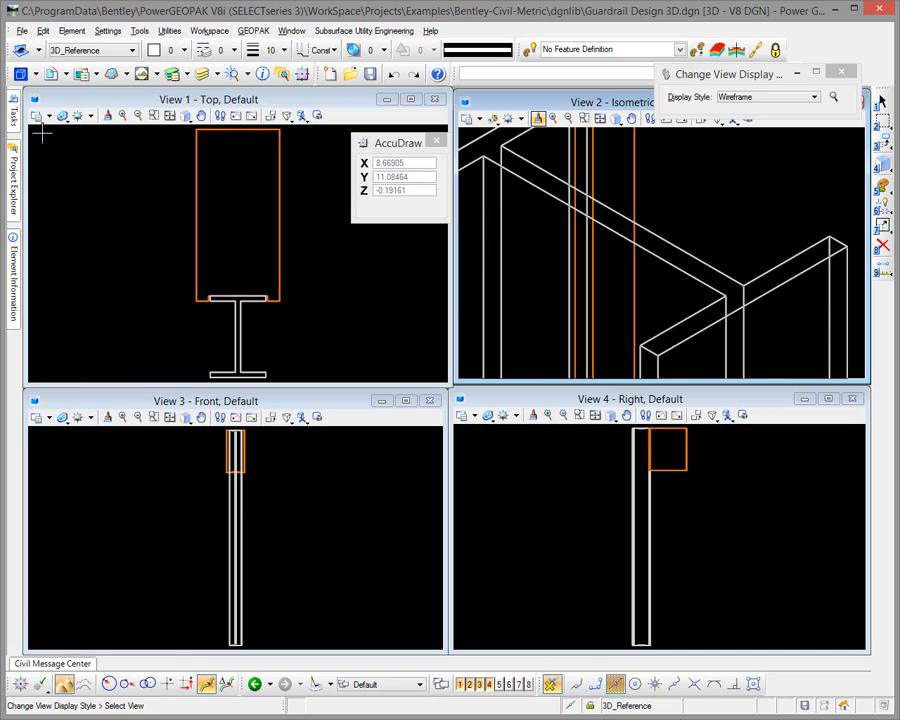
Step: Draw a line across the web thickness at the top of the post, between the midpoints of the web's two edges
{"action": "left_click", "coordinate": [12, 112]}
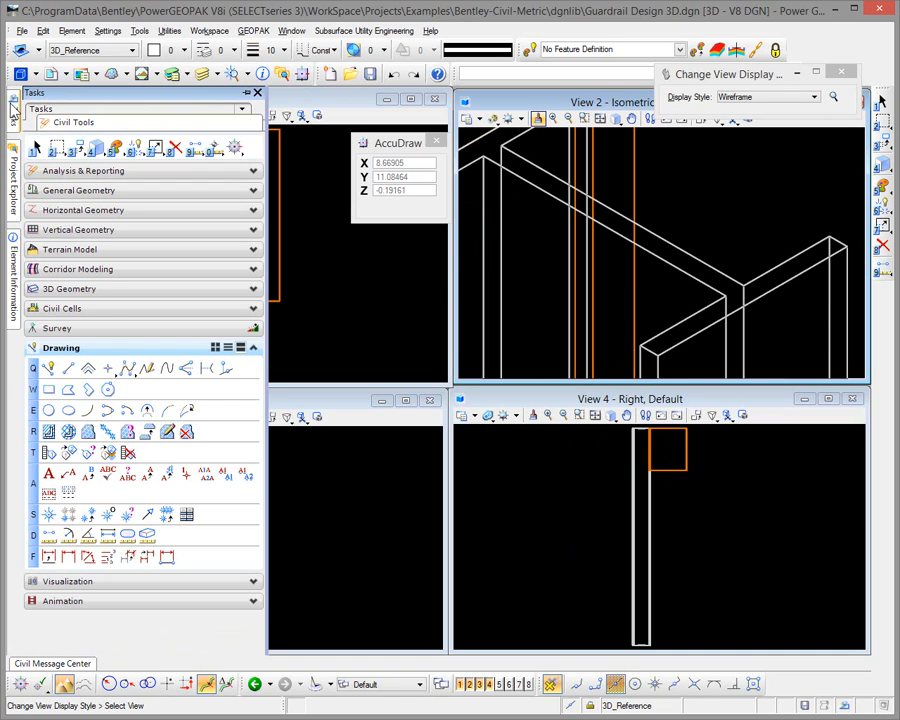
{"action": "left_click", "coordinate": [68, 368]}
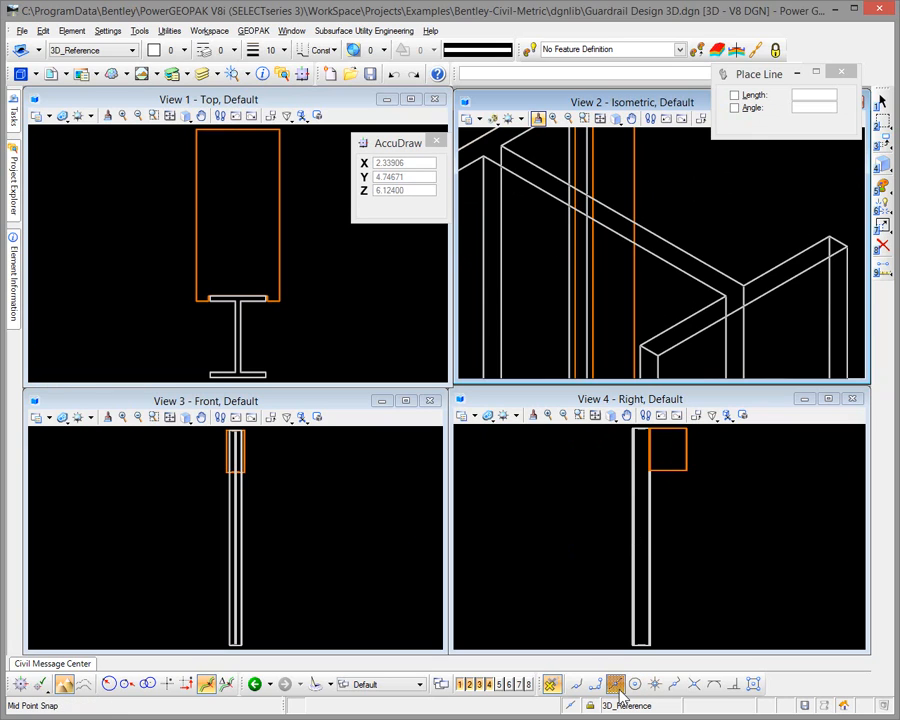
{"action": "left_click", "coordinate": [605, 224]}
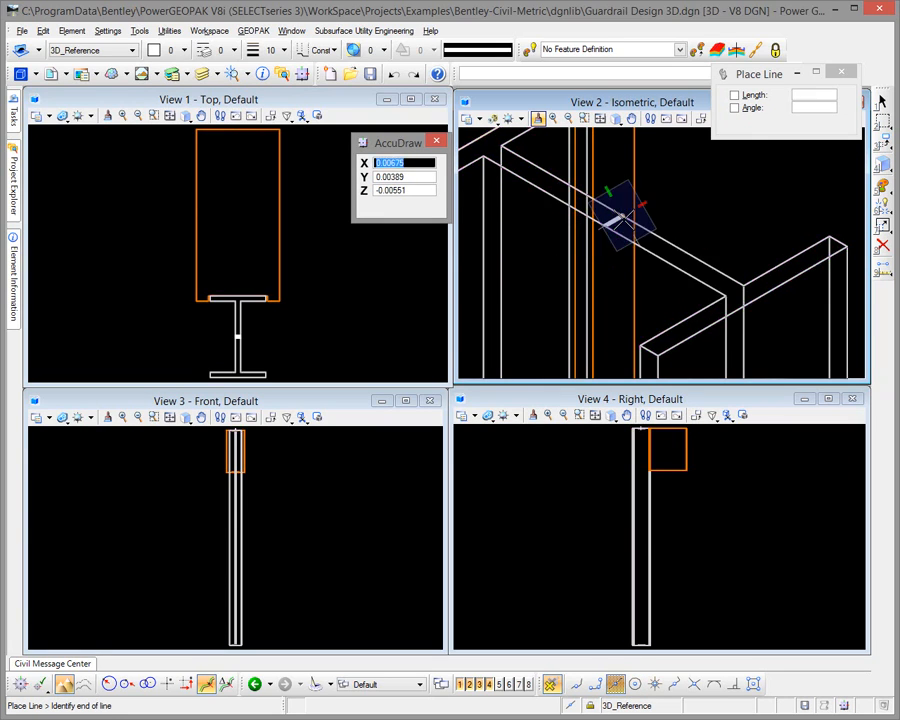
{"action": "right_click", "coordinate": [656, 225]}
Step: Draw a matching line across the web thickness at the bottom of the post, from edge midpoint to edge midpoint
{"action": "scroll", "coordinate": [663, 225], "scroll_direction": "down", "scroll_amount": 13}
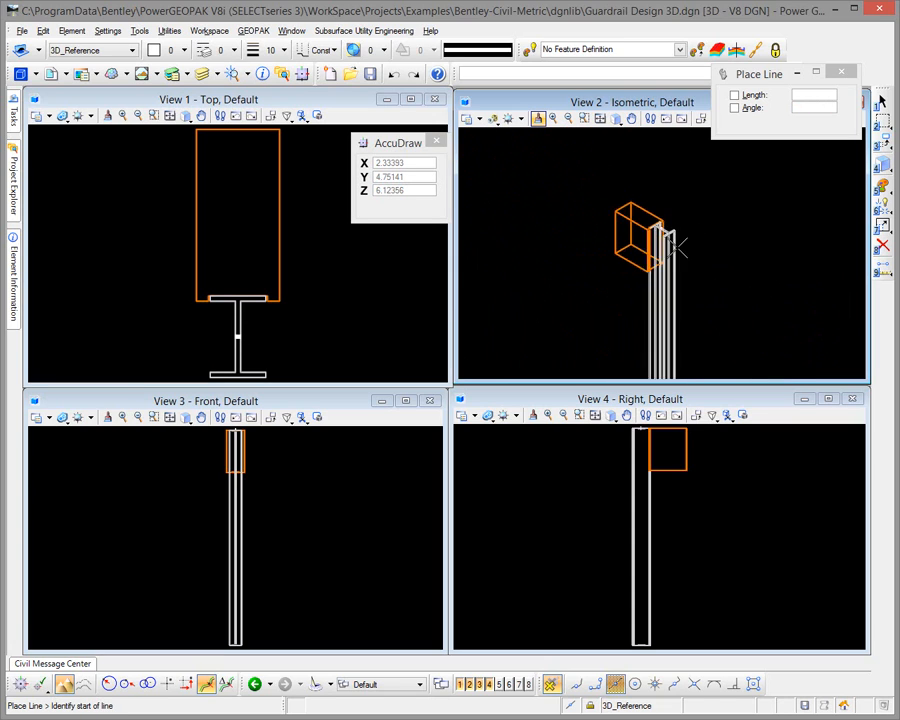
{"action": "scroll", "coordinate": [673, 295], "scroll_direction": "up", "scroll_amount": 10}
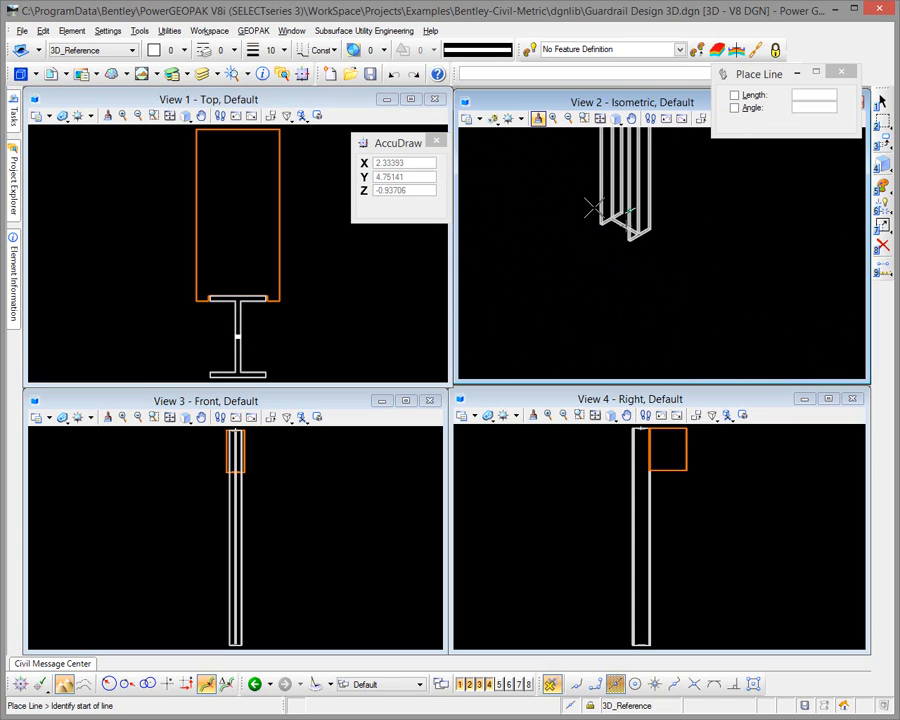
{"action": "scroll", "coordinate": [628, 226], "scroll_direction": "up", "scroll_amount": 5}
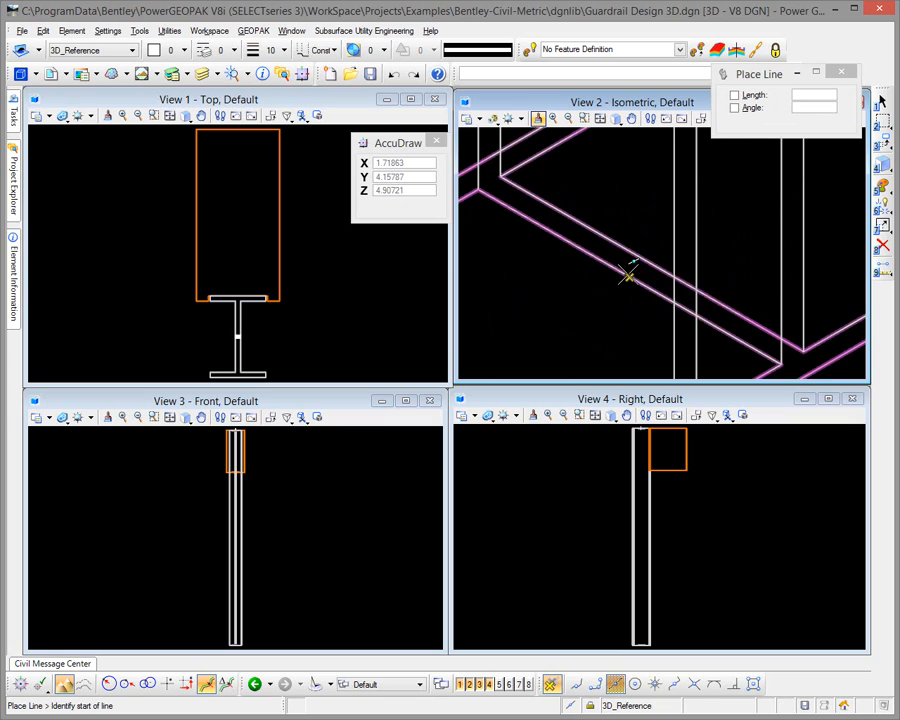
{"action": "left_click", "coordinate": [628, 275]}
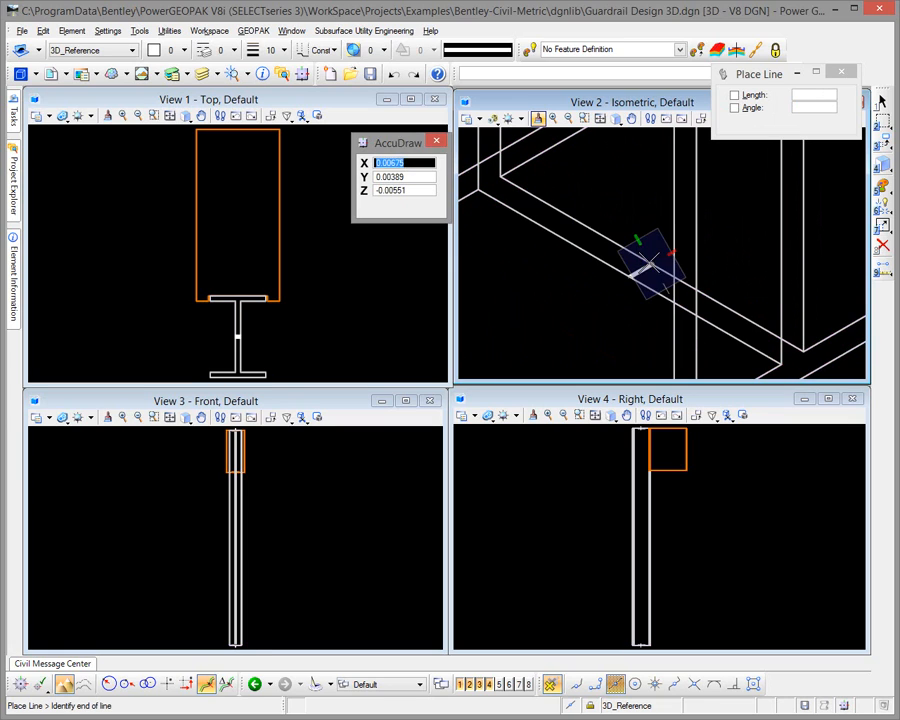
{"action": "right_click", "coordinate": [656, 269]}
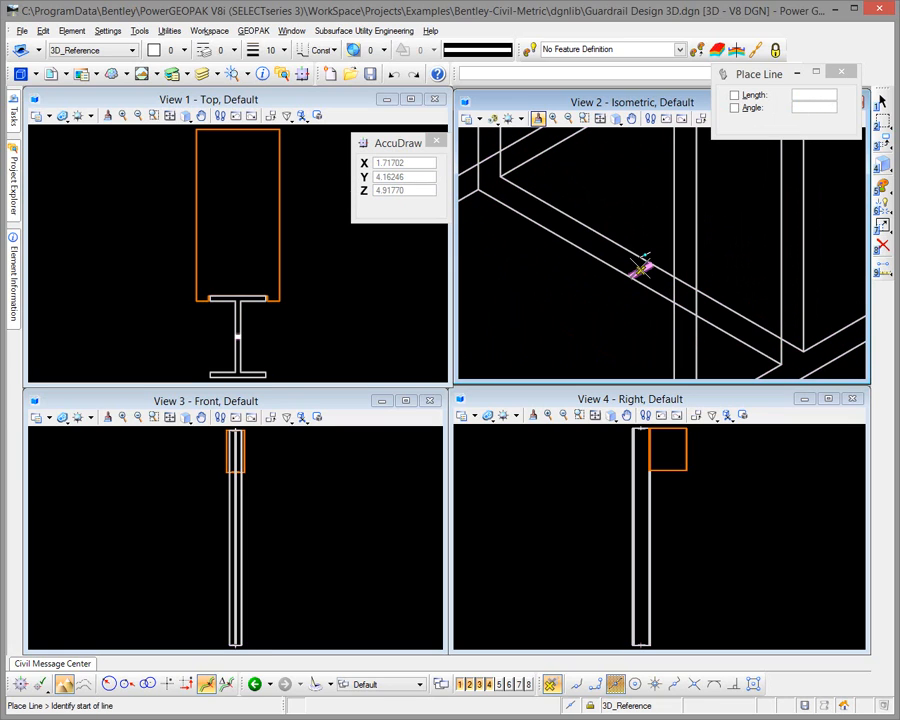
Step: Draw a centre line up through the post, from the bottom cross line's midpoint to the top cross line's midpoint
{"action": "left_click", "coordinate": [640, 268]}
{"action": "scroll", "coordinate": [639, 250], "scroll_direction": "down", "scroll_amount": 4}
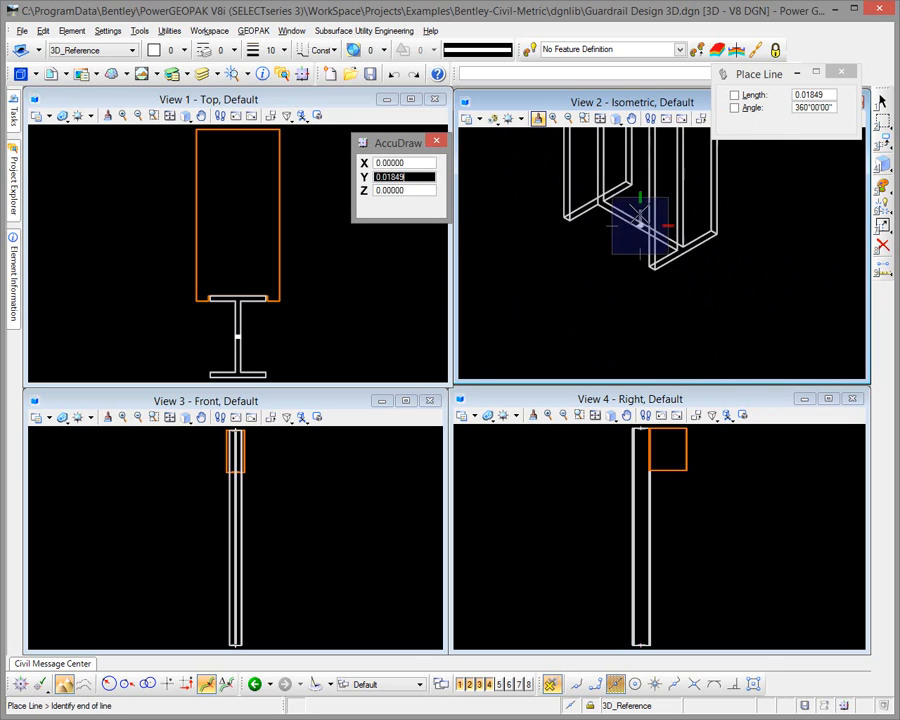
{"action": "scroll", "coordinate": [640, 219], "scroll_direction": "down", "scroll_amount": 3}
{"action": "middle_click_drag", "start_coordinate": [650, 168], "coordinate": [624, 341]}
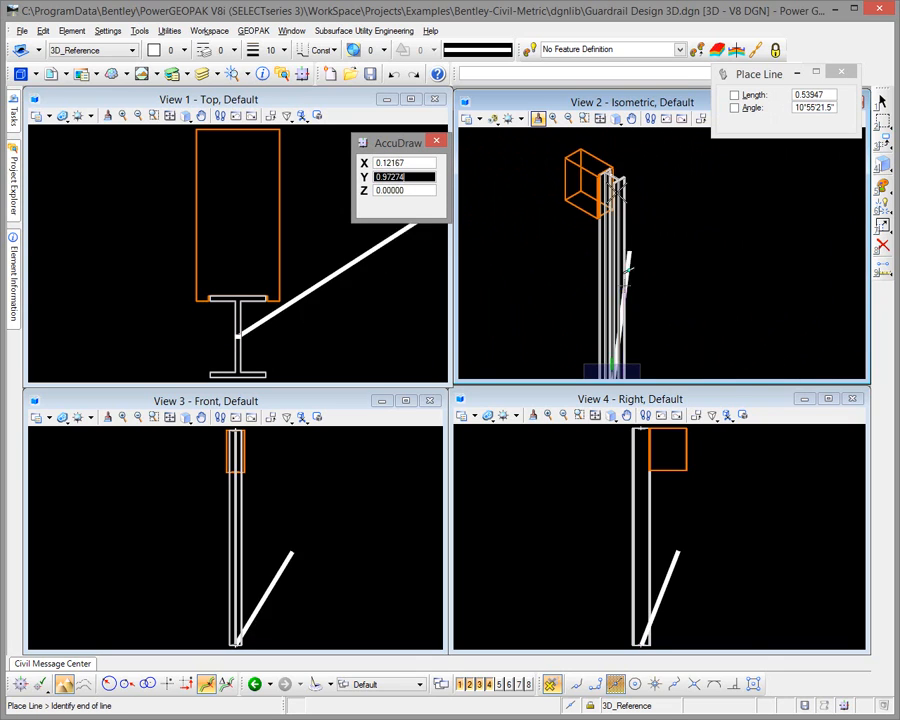
{"action": "scroll", "coordinate": [611, 172], "scroll_direction": "up", "scroll_amount": 2}
{"action": "scroll", "coordinate": [613, 167], "scroll_direction": "up", "scroll_amount": 6}
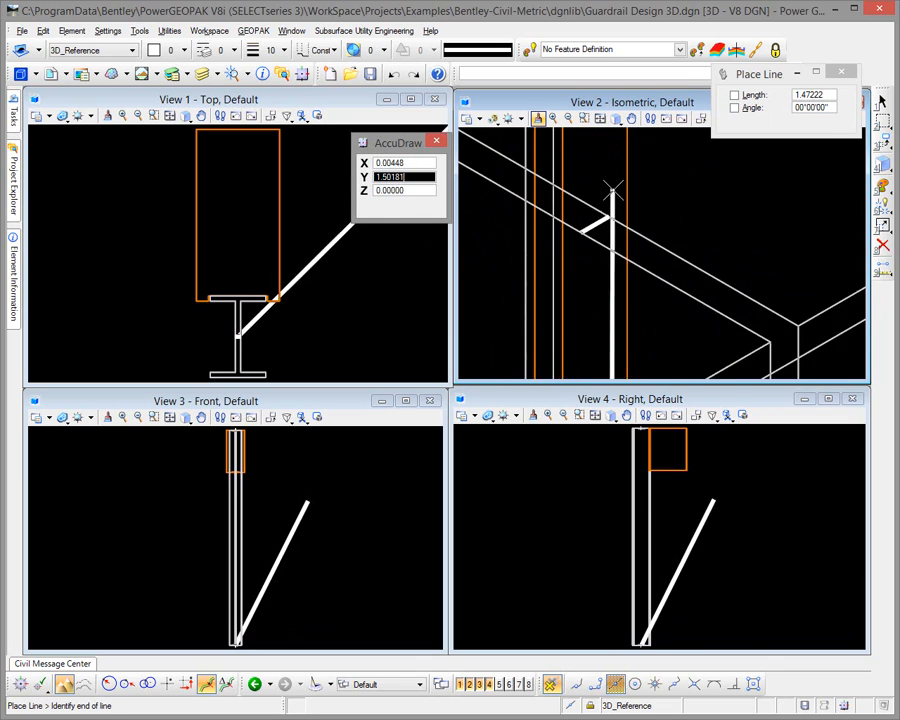
{"action": "left_click", "coordinate": [578, 257]}
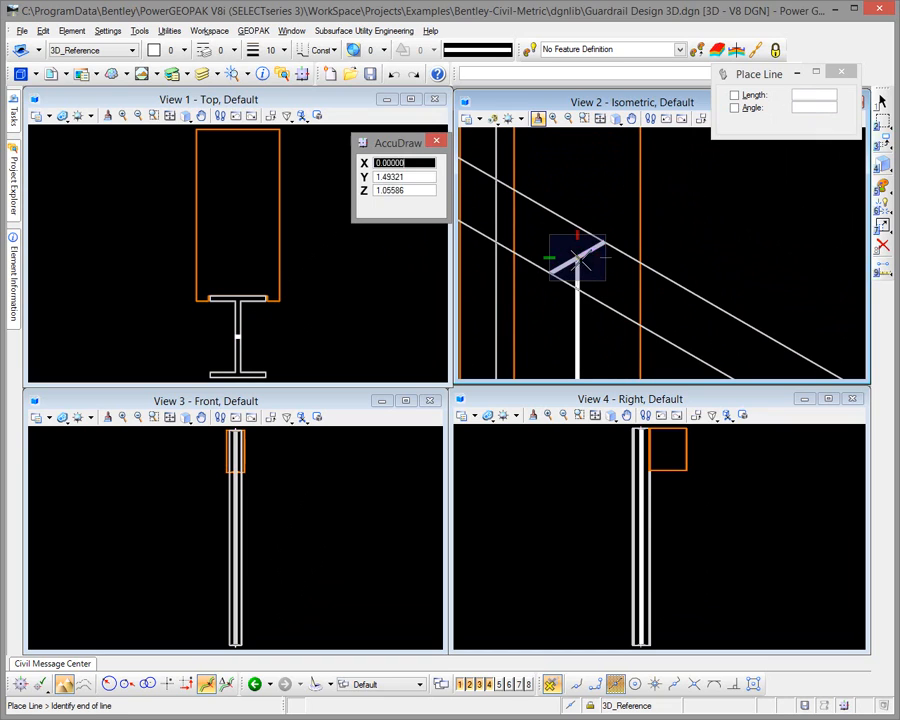
{"action": "right_click", "coordinate": [695, 238]}
{"action": "right_click", "coordinate": [693, 237]}
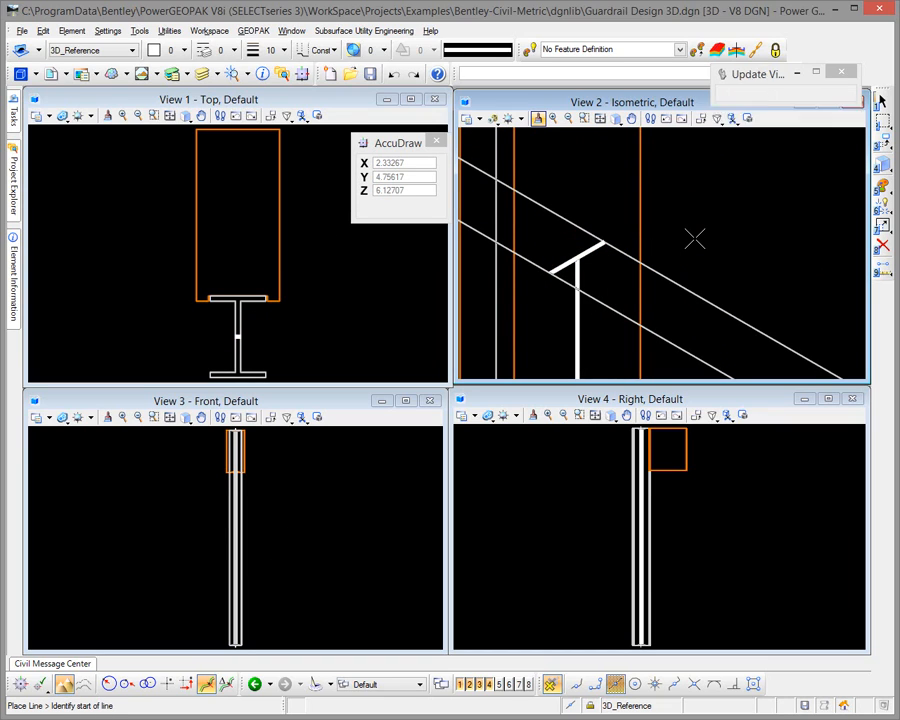
Step: Delete the short construction line across the web at the top of the post
{"action": "left_click", "coordinate": [723, 99]}
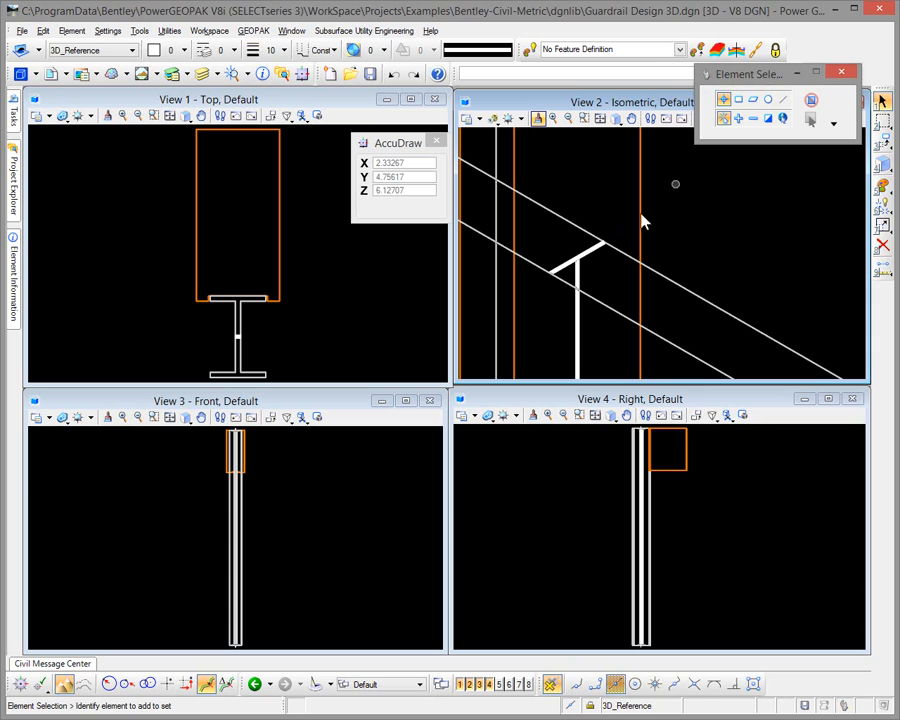
{"action": "left_click", "coordinate": [593, 258]}
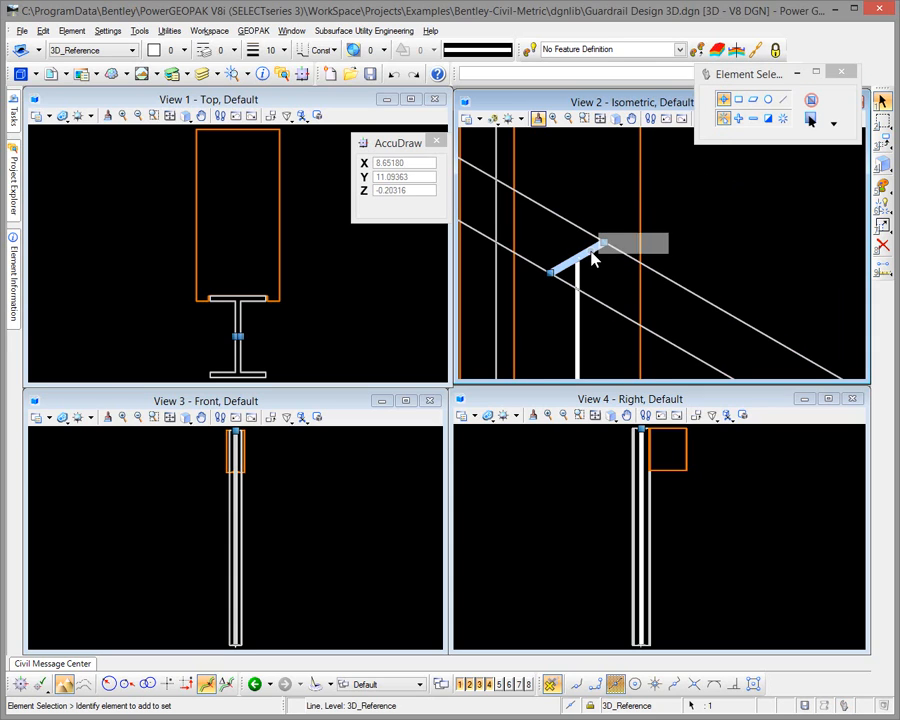
{"action": "left_click", "coordinate": [652, 242]}
Step: Delete the short construction line across the web at the bottom of the post
{"action": "scroll", "coordinate": [657, 262], "scroll_direction": "down", "scroll_amount": 5}
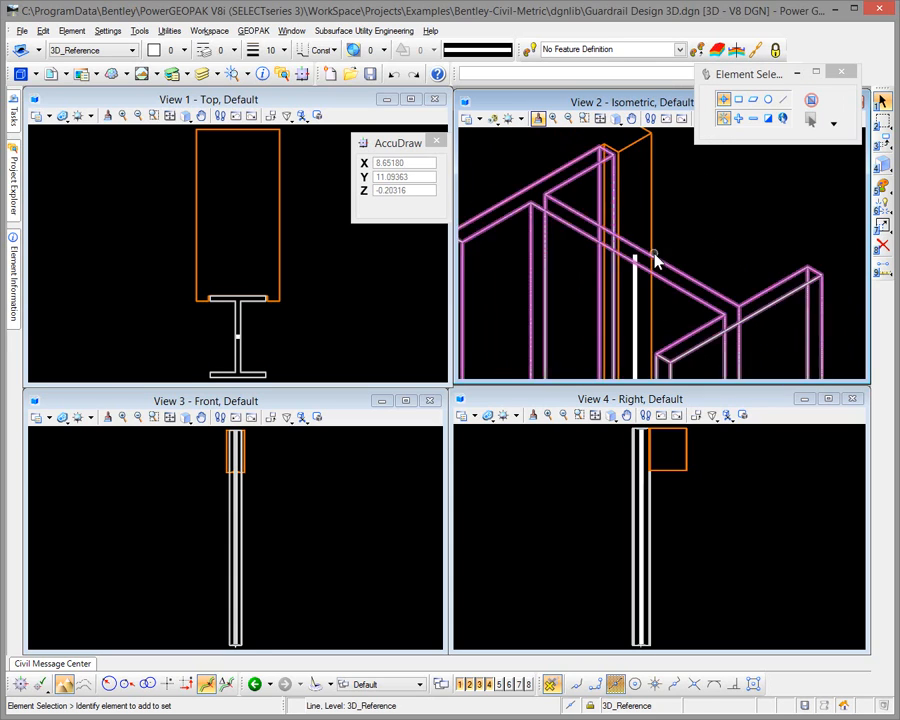
{"action": "scroll", "coordinate": [660, 281], "scroll_direction": "down", "scroll_amount": 3}
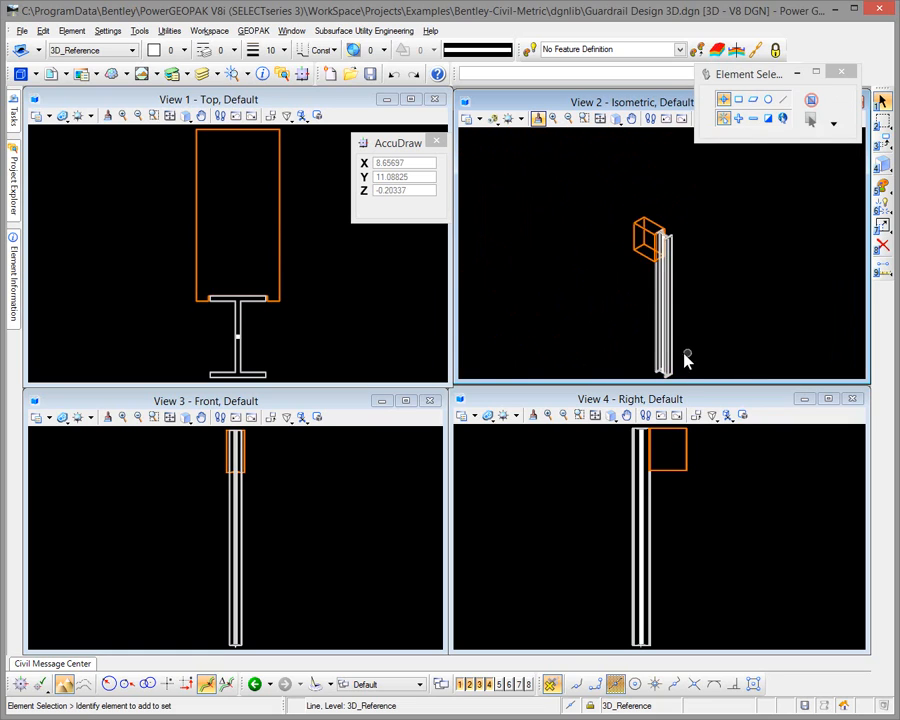
{"action": "scroll", "coordinate": [677, 374], "scroll_direction": "up", "scroll_amount": 5}
{"action": "middle_click_drag", "start_coordinate": [674, 376], "coordinate": [685, 301]}
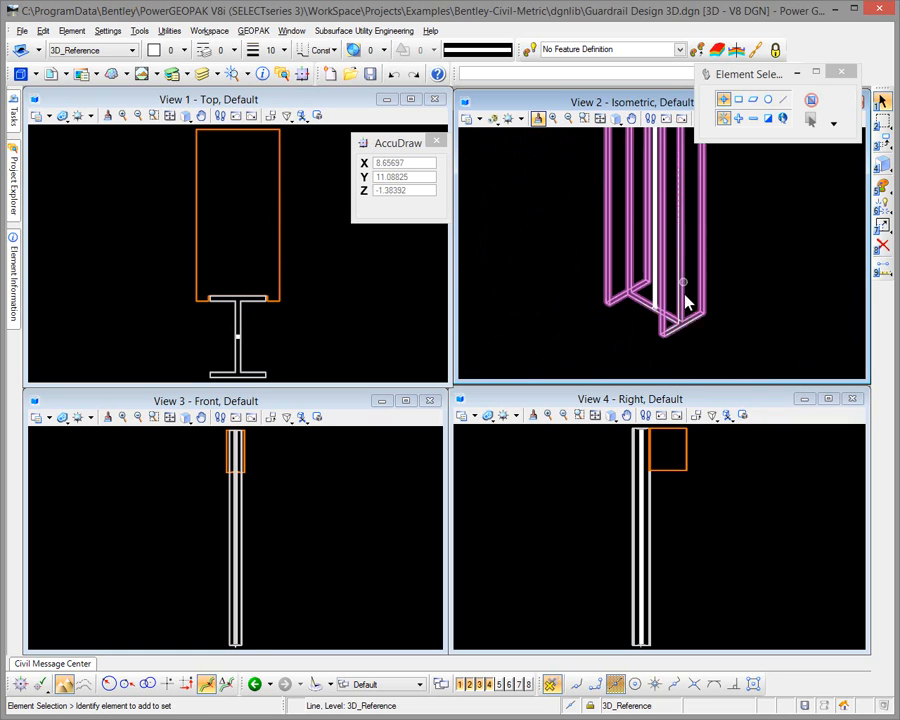
{"action": "scroll", "coordinate": [655, 315], "scroll_direction": "up", "scroll_amount": 5}
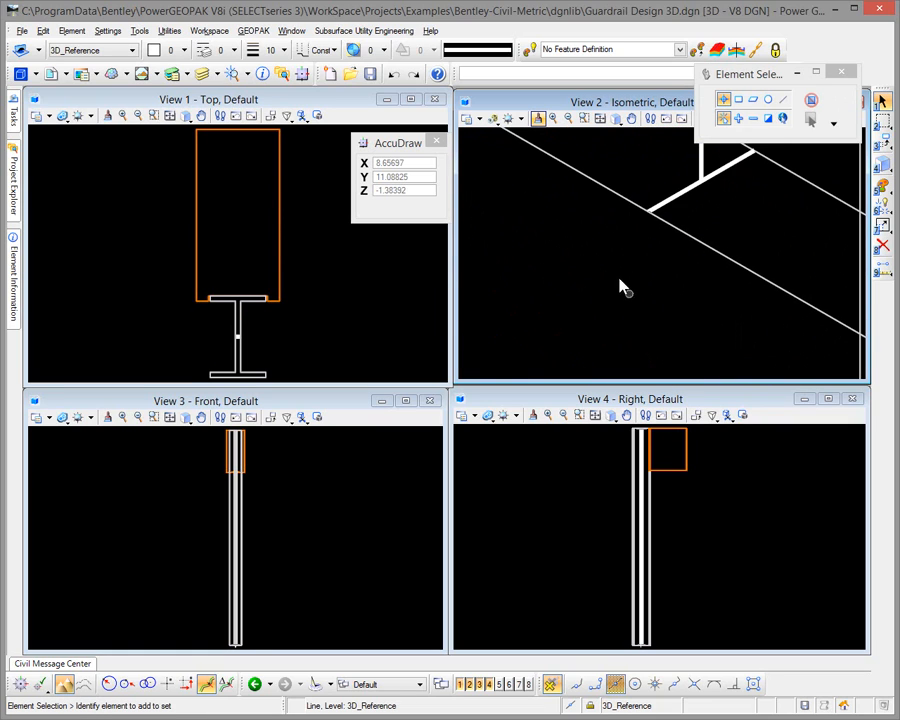
{"action": "left_click", "coordinate": [668, 201]}
{"action": "left_click", "coordinate": [739, 188]}
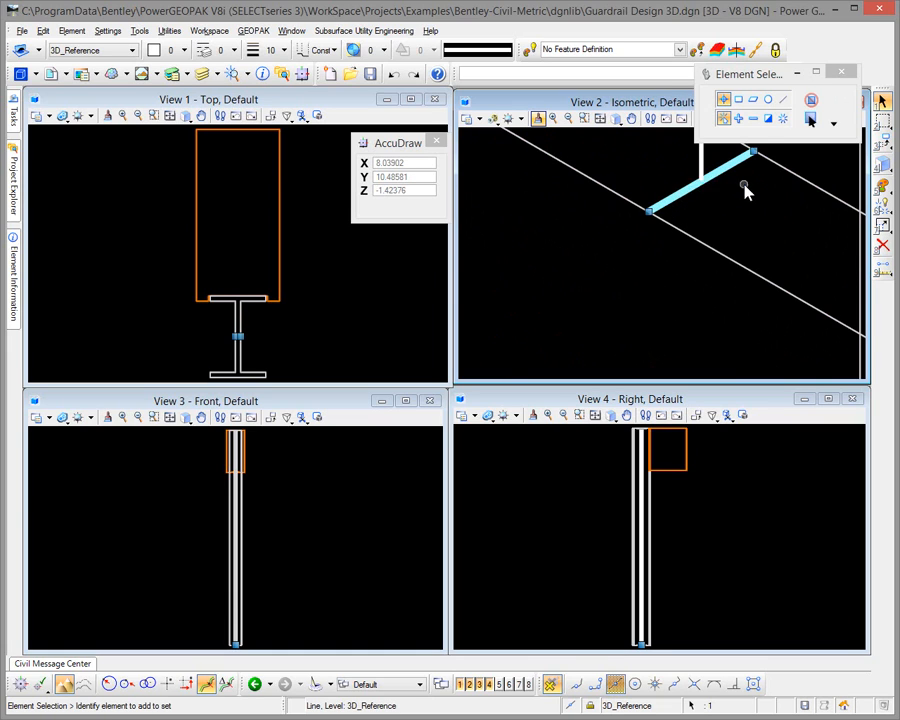
Step: Select the block, the post and its centre line together in View 2 with the Block selection method
{"action": "scroll", "coordinate": [732, 200], "scroll_direction": "down", "scroll_amount": 5}
{"action": "middle_click_drag", "start_coordinate": [676, 223], "coordinate": [659, 293]}
{"action": "scroll", "coordinate": [662, 284], "scroll_direction": "down", "scroll_amount": 1}
{"action": "scroll", "coordinate": [778, 187], "scroll_direction": "down", "scroll_amount": 3}
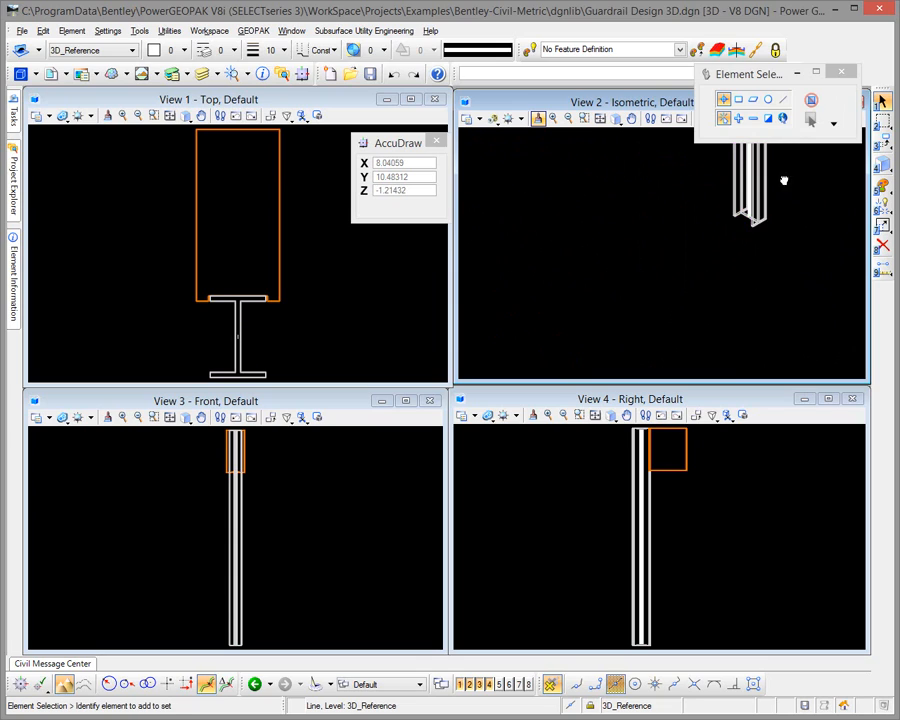
{"action": "middle_click_drag", "start_coordinate": [784, 181], "coordinate": [703, 307]}
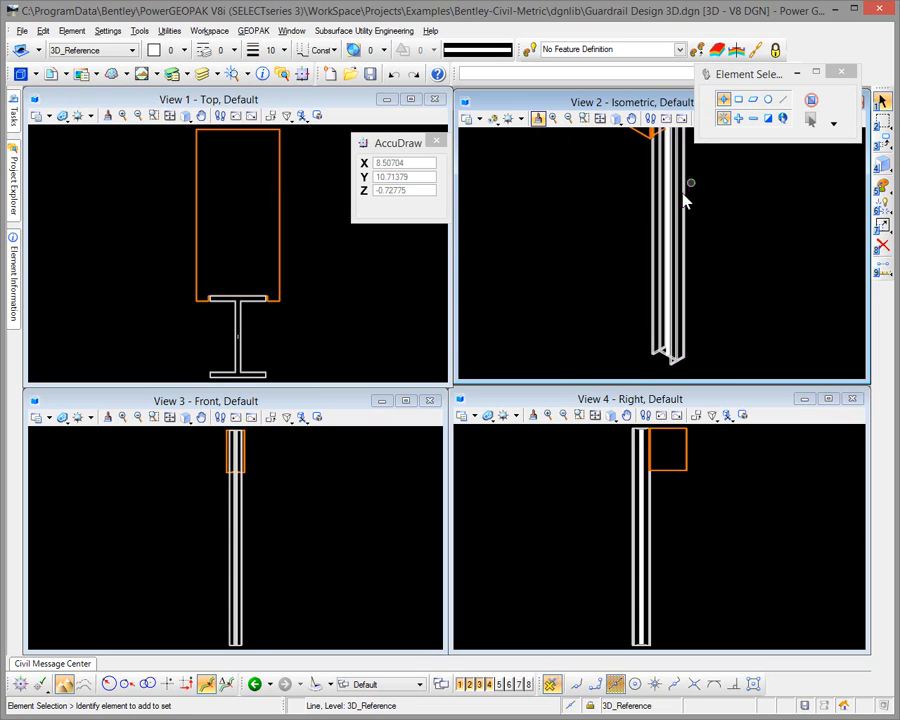
{"action": "scroll", "coordinate": [681, 196], "scroll_direction": "down", "scroll_amount": 3}
{"action": "middle_click_drag", "start_coordinate": [616, 193], "coordinate": [592, 233]}
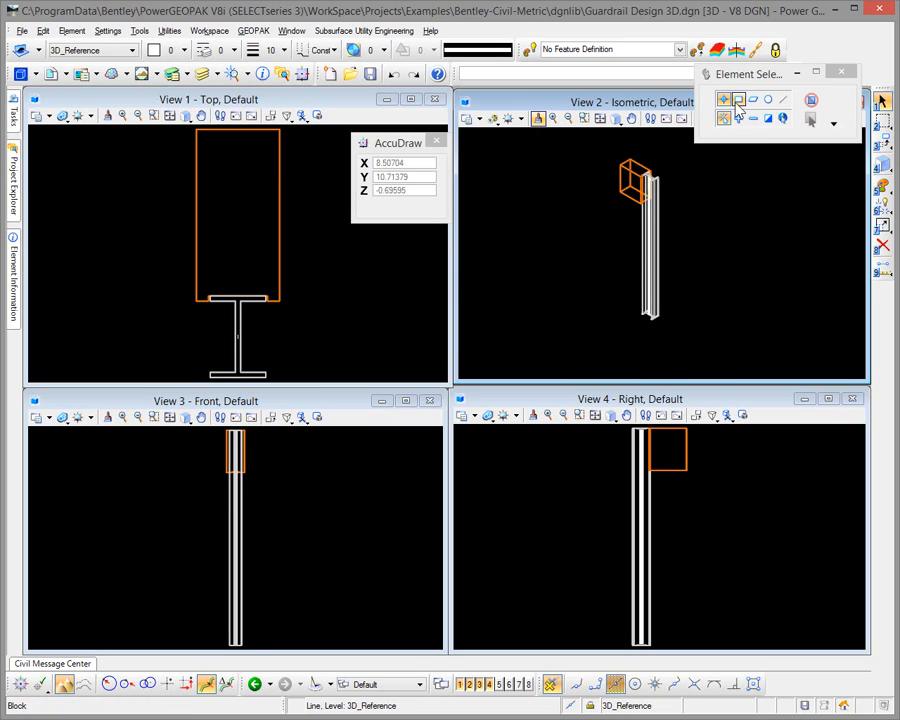
{"action": "left_click", "coordinate": [738, 99]}
{"action": "left_click_drag", "start_coordinate": [589, 145], "coordinate": [688, 339]}
Step: Move the selected block, post and centre line from the centre line's midpoint to the reference point at the origin
{"action": "left_click", "coordinate": [13, 105]}
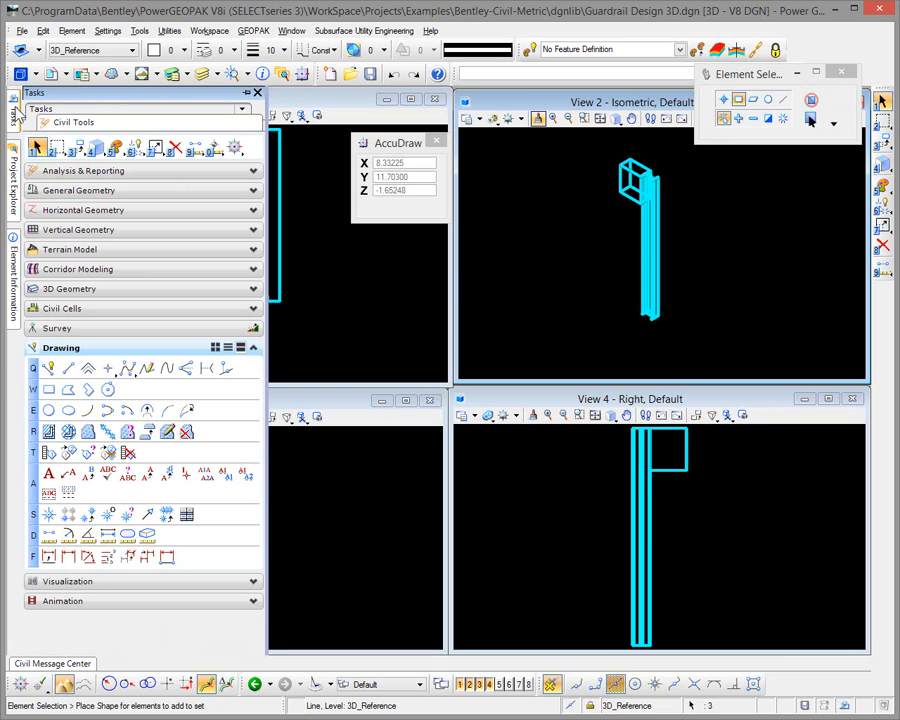
{"action": "left_click_drag", "start_coordinate": [76, 148], "coordinate": [110, 174]}
{"action": "scroll", "coordinate": [650, 240], "scroll_direction": "up", "scroll_amount": 6}
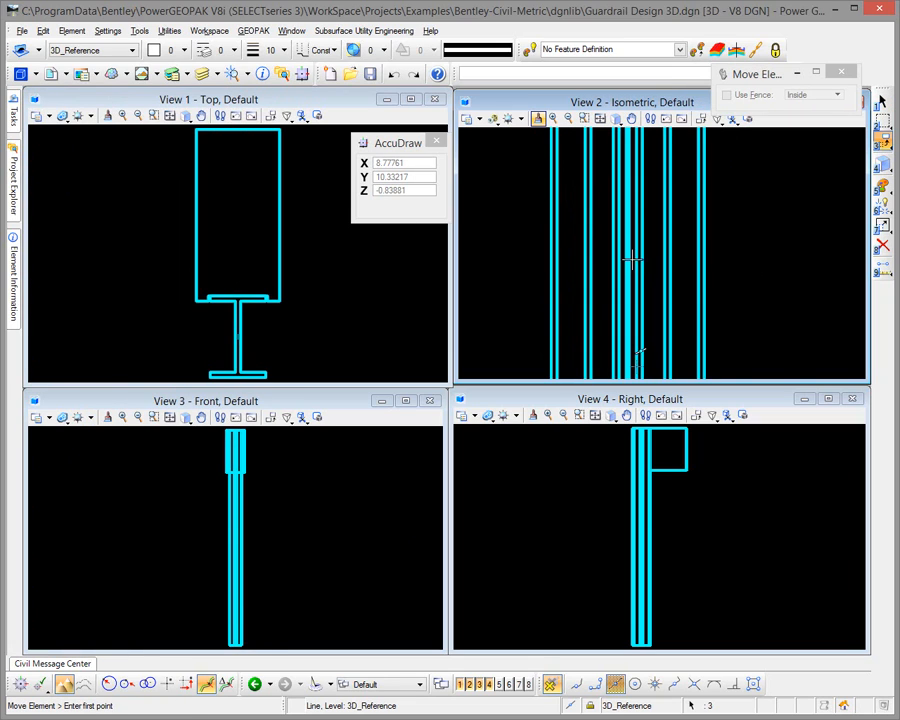
{"action": "scroll", "coordinate": [609, 325], "scroll_direction": "down", "scroll_amount": 5}
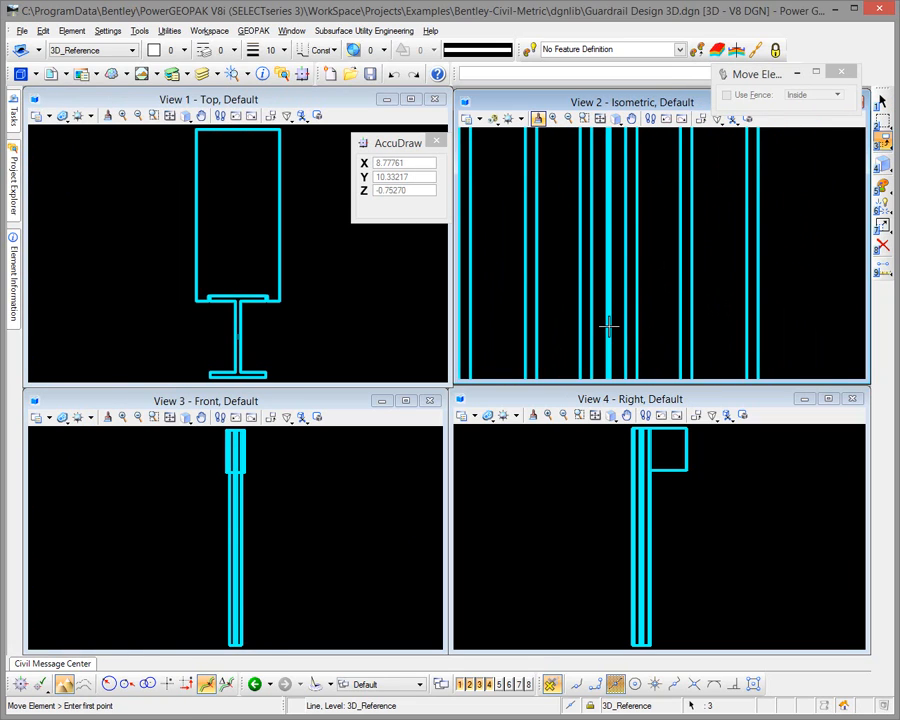
{"action": "middle_click_drag", "start_coordinate": [609, 325], "coordinate": [627, 189]}
{"action": "scroll", "coordinate": [627, 189], "scroll_direction": "down", "scroll_amount": 5}
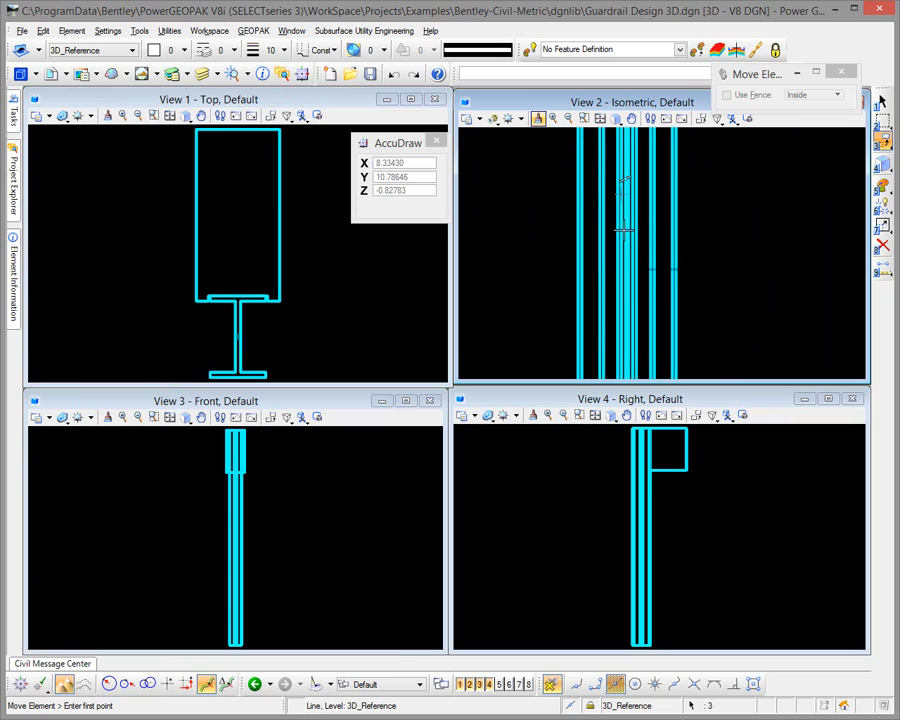
{"action": "scroll", "coordinate": [623, 195], "scroll_direction": "up", "scroll_amount": 4}
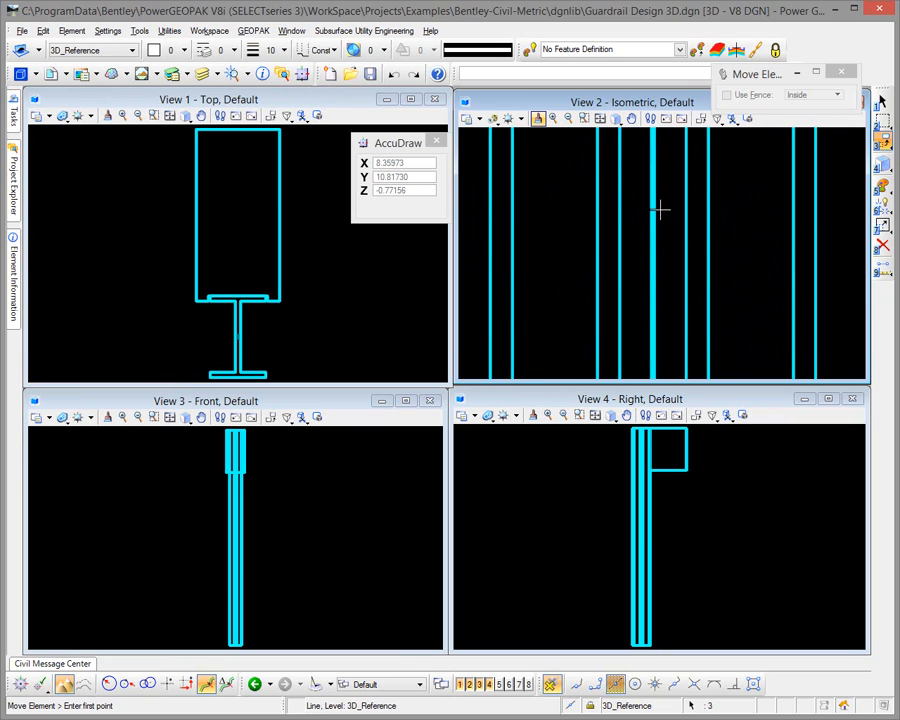
{"action": "left_click", "coordinate": [652, 357]}
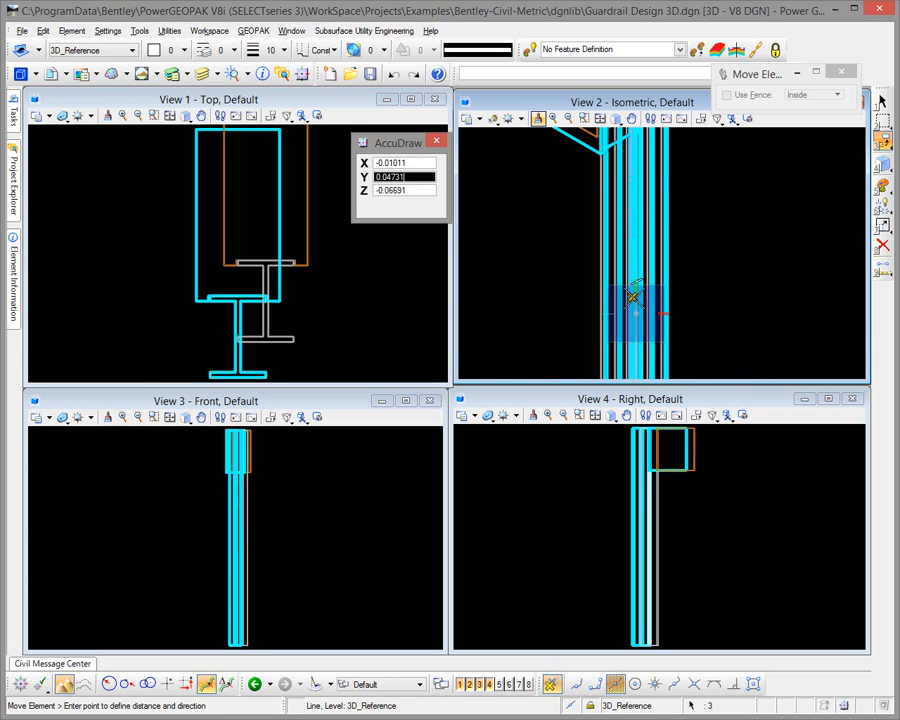
{"action": "scroll", "coordinate": [633, 297], "scroll_direction": "down", "scroll_amount": 5}
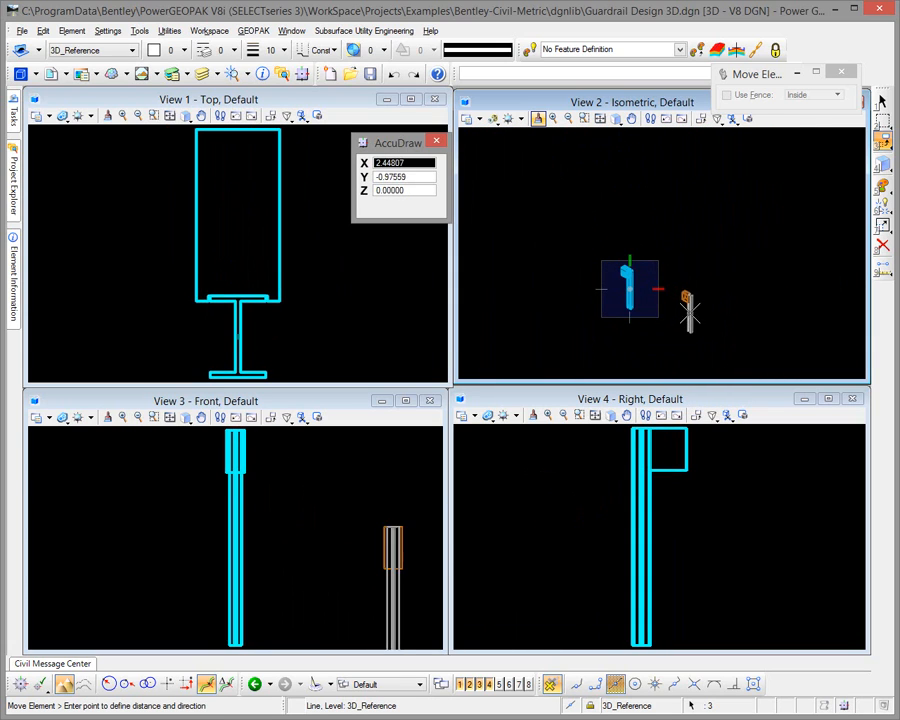
{"action": "middle_click_drag", "start_coordinate": [688, 312], "coordinate": [594, 160]}
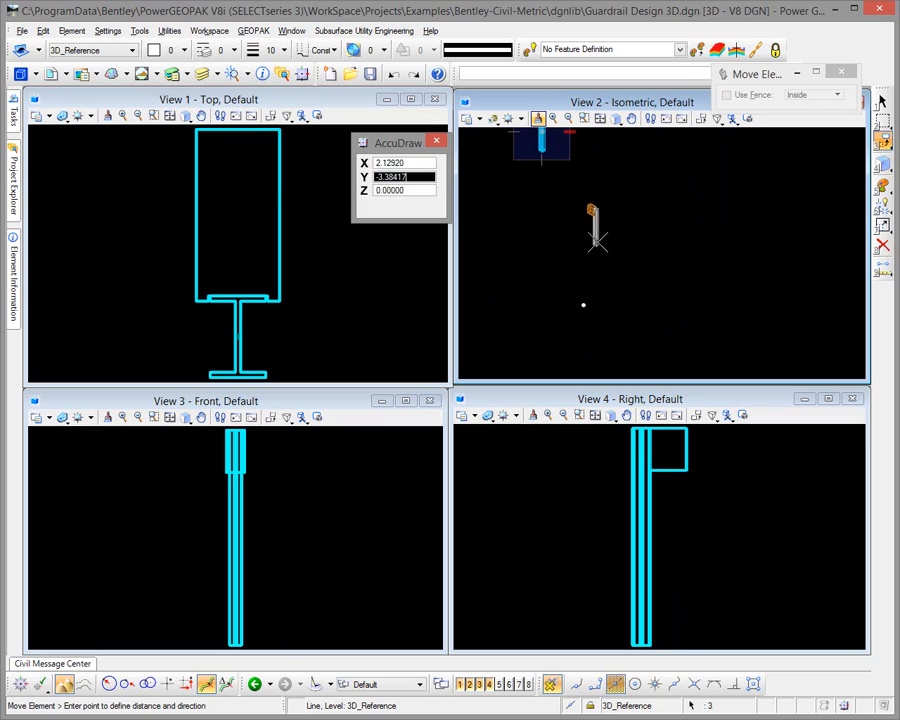
{"action": "left_click", "coordinate": [582, 302]}
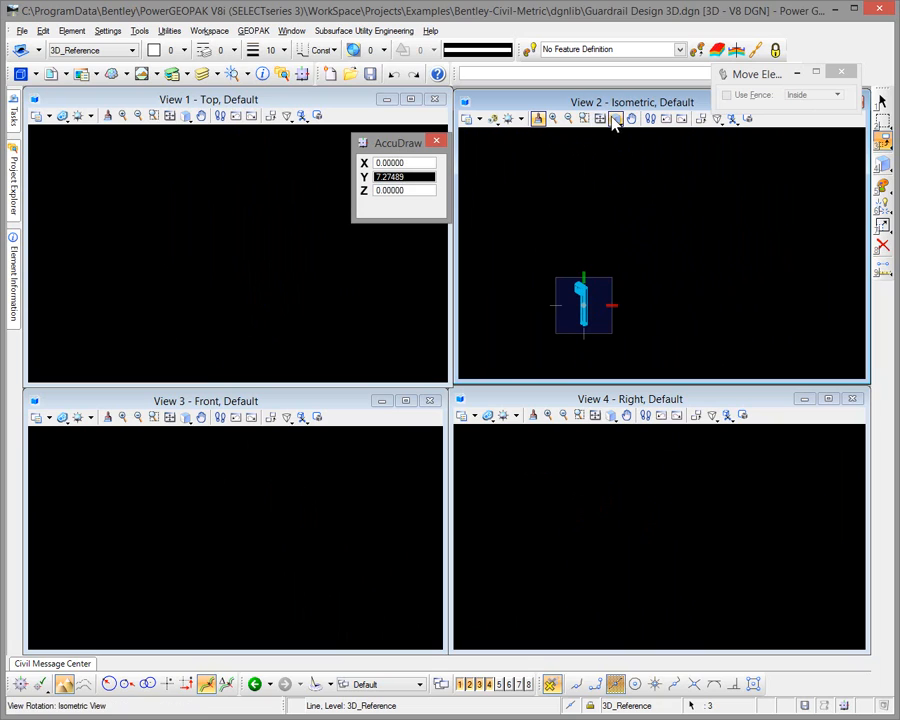
Step: Fit the moved block and post in View 2 and clear the selection
{"action": "left_click", "coordinate": [601, 120]}
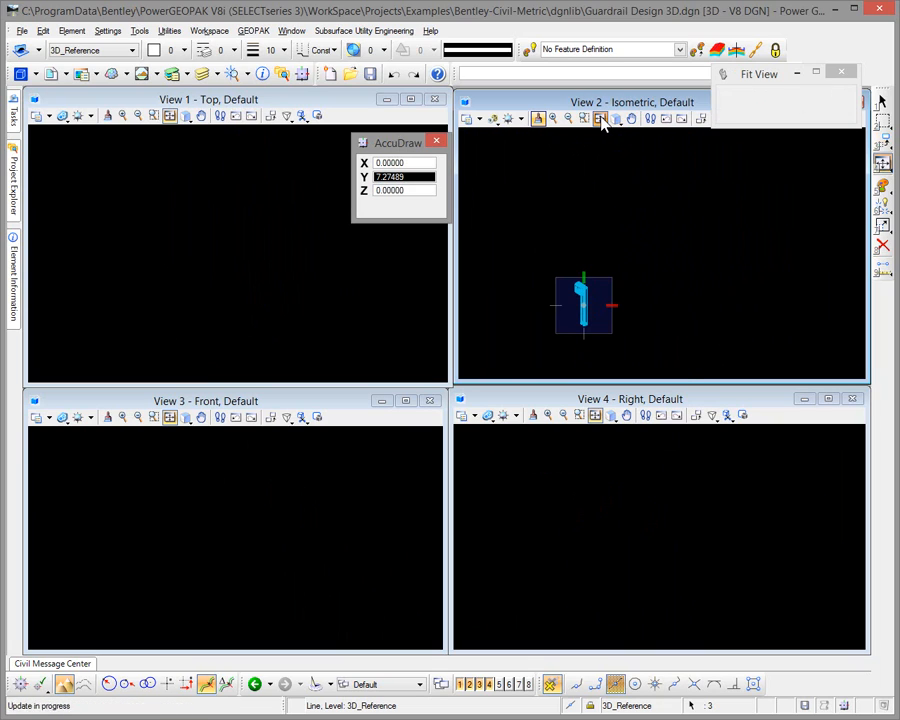
{"action": "right_click", "coordinate": [619, 199]}
{"action": "right_click", "coordinate": [596, 221]}
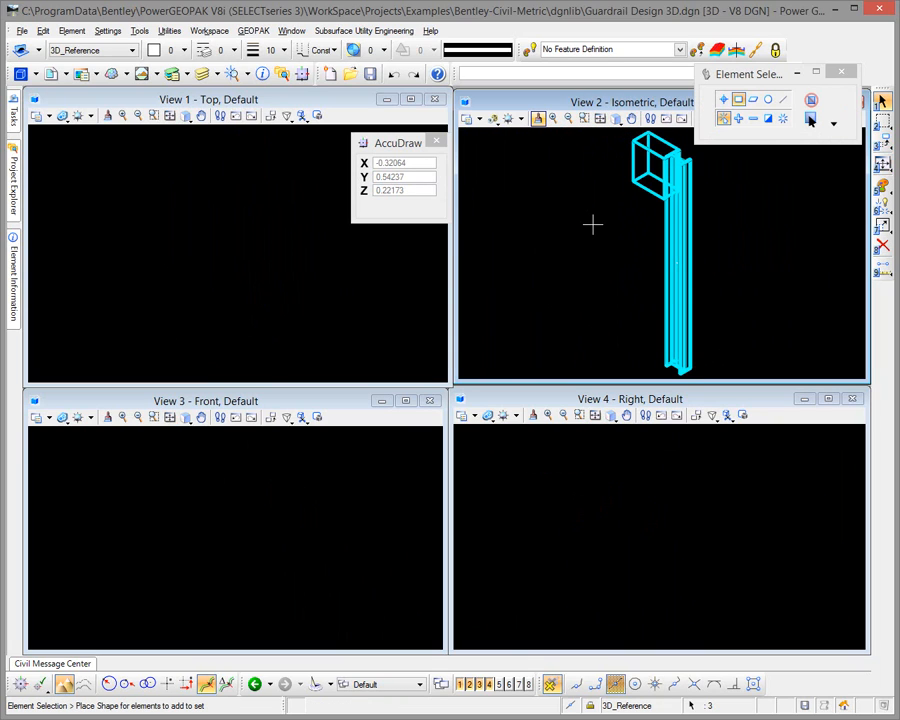
{"action": "left_click", "coordinate": [591, 222]}
{"action": "scroll", "coordinate": [666, 185], "scroll_direction": "up", "scroll_amount": 5}
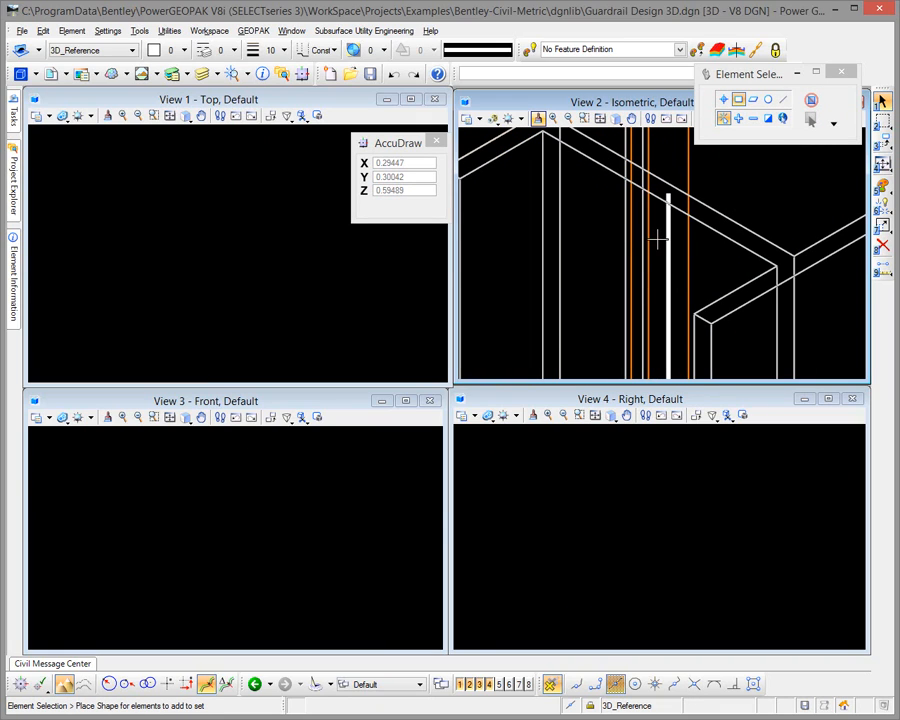
Step: Delete the centre line inside the post with individual selection and check the reference point at the origin in View 2
{"action": "left_click", "coordinate": [723, 99]}
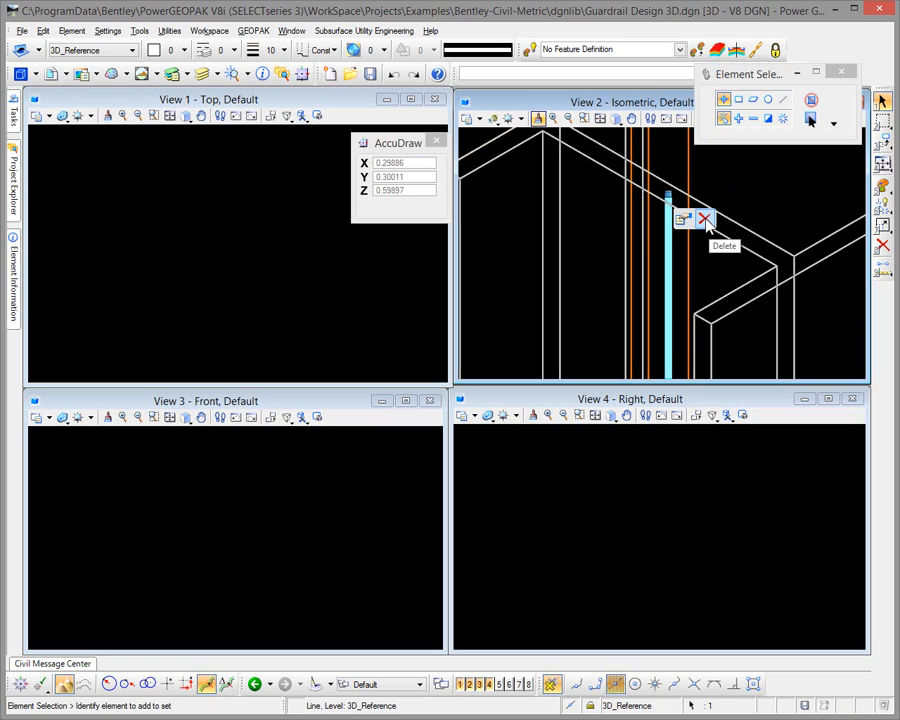
{"action": "scroll", "coordinate": [714, 223], "scroll_direction": "down", "scroll_amount": 9}
{"action": "middle_click_drag", "start_coordinate": [718, 318], "coordinate": [717, 134]}
{"action": "scroll", "coordinate": [716, 136], "scroll_direction": "down", "scroll_amount": 2}
{"action": "scroll", "coordinate": [705, 230], "scroll_direction": "up", "scroll_amount": 6}
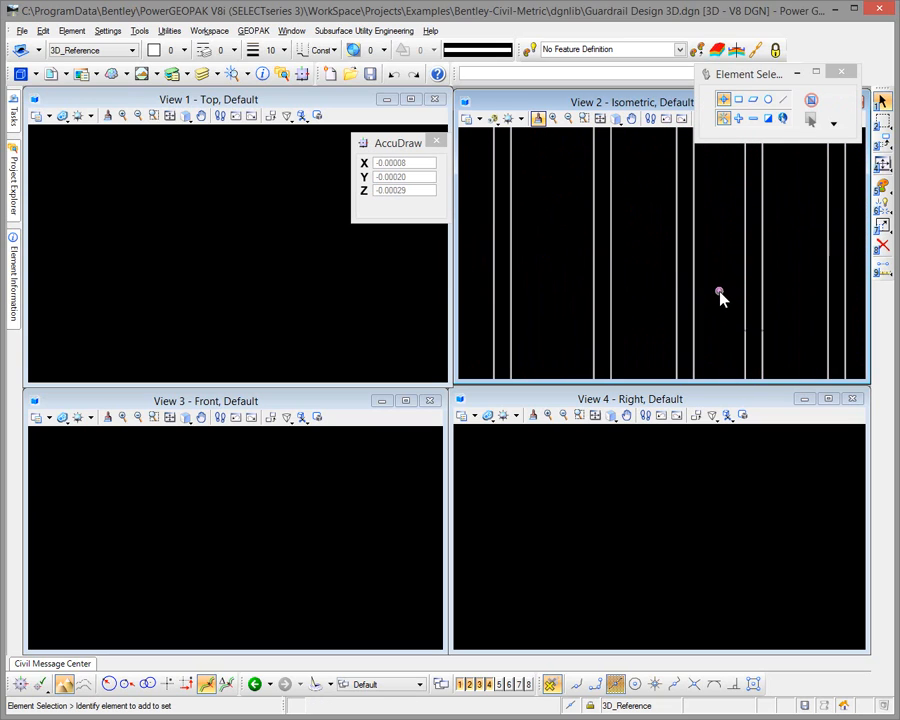
{"action": "mouse_move", "coordinate": [720, 295]}
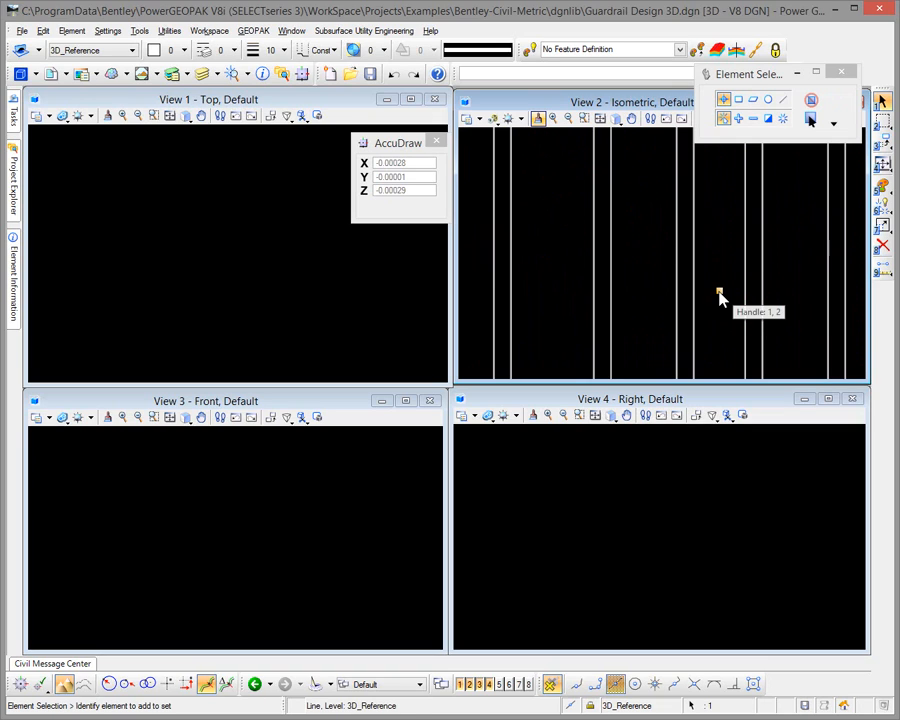
{"action": "middle_click", "coordinate": [719, 293]}
{"action": "scroll", "coordinate": [719, 295], "scroll_direction": "down", "scroll_amount": 5}
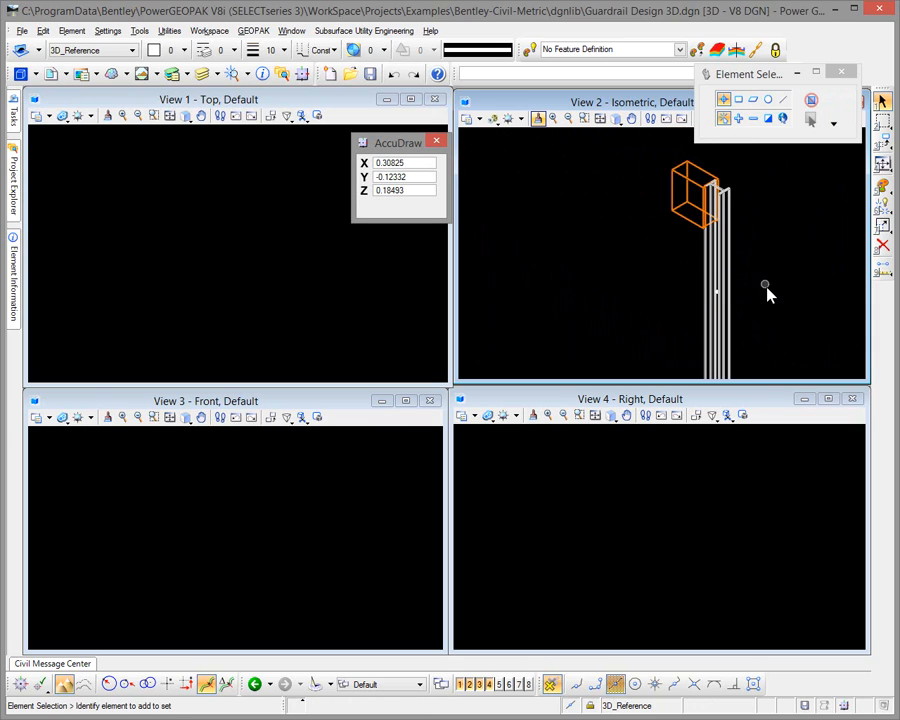
{"action": "middle_click_drag", "start_coordinate": [767, 293], "coordinate": [705, 259]}
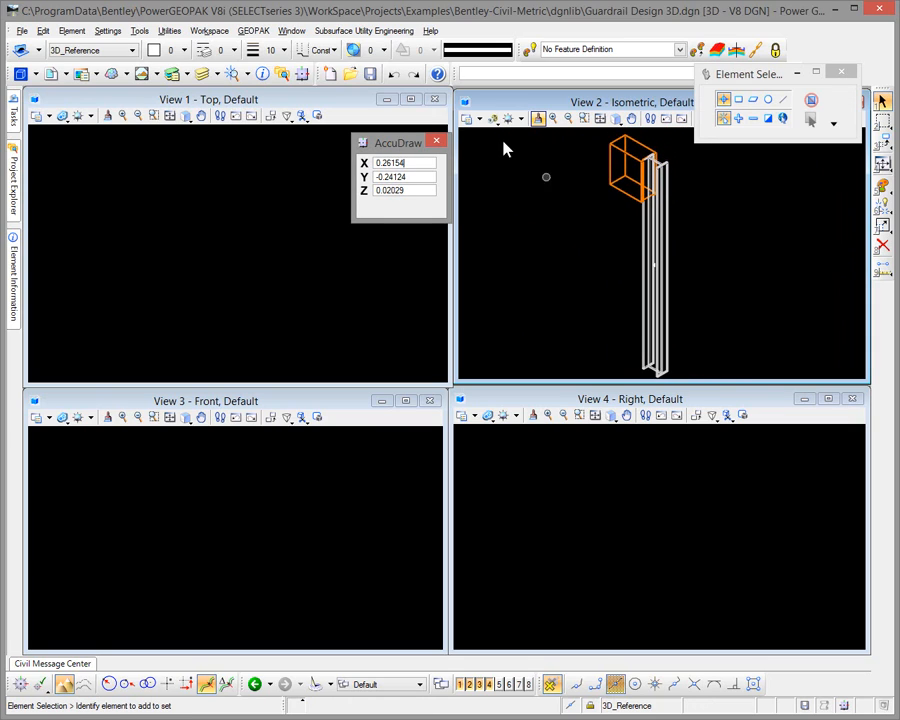
Step: Fit the block and post in the Top, Front and Right views
{"action": "left_click", "coordinate": [170, 116]}
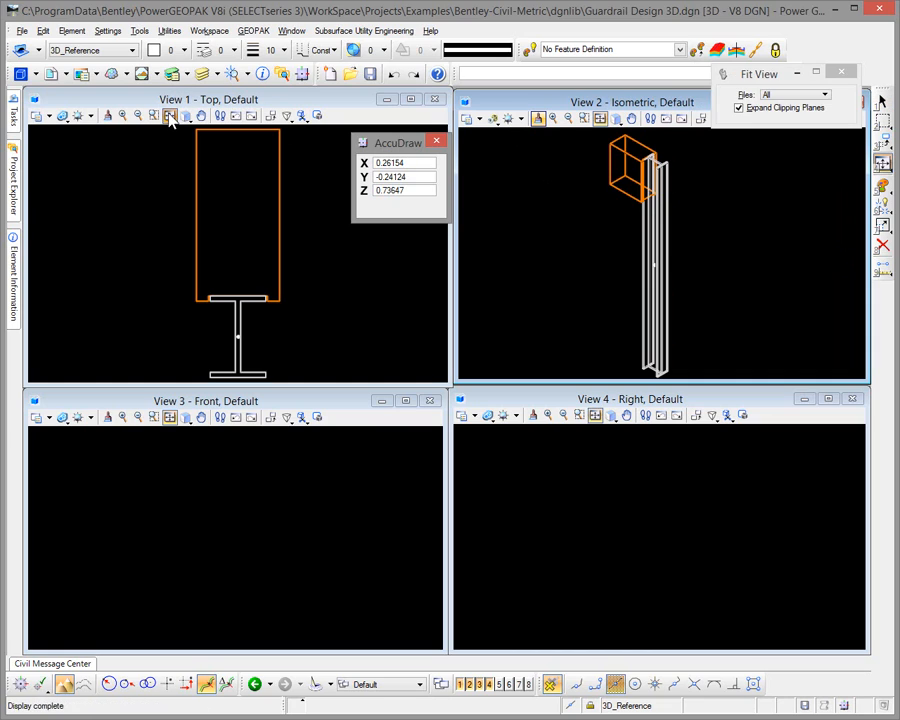
{"action": "left_click", "coordinate": [170, 419]}
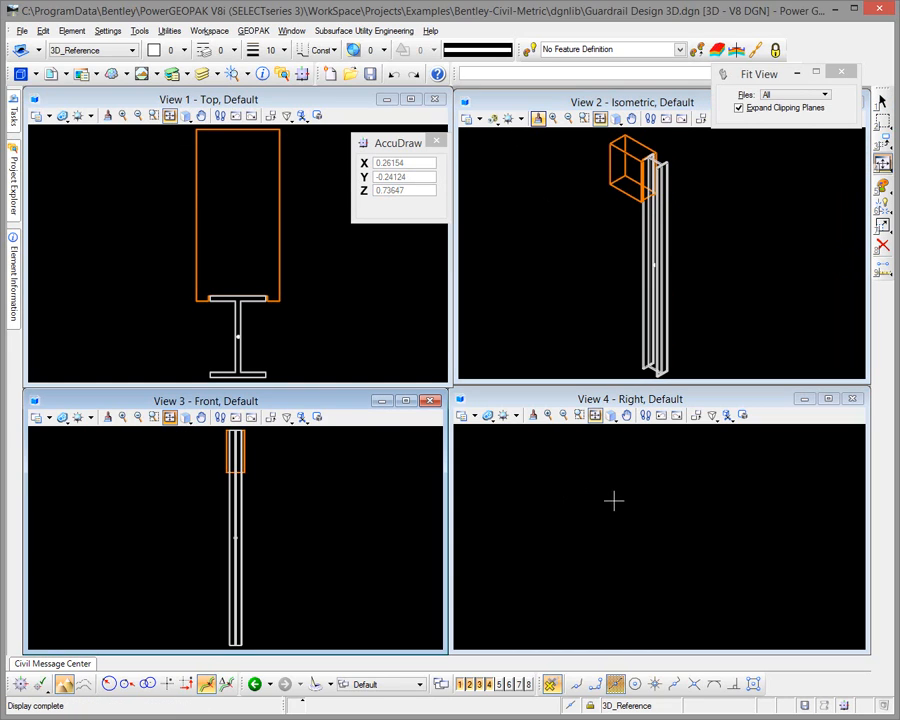
{"action": "left_click", "coordinate": [594, 416]}
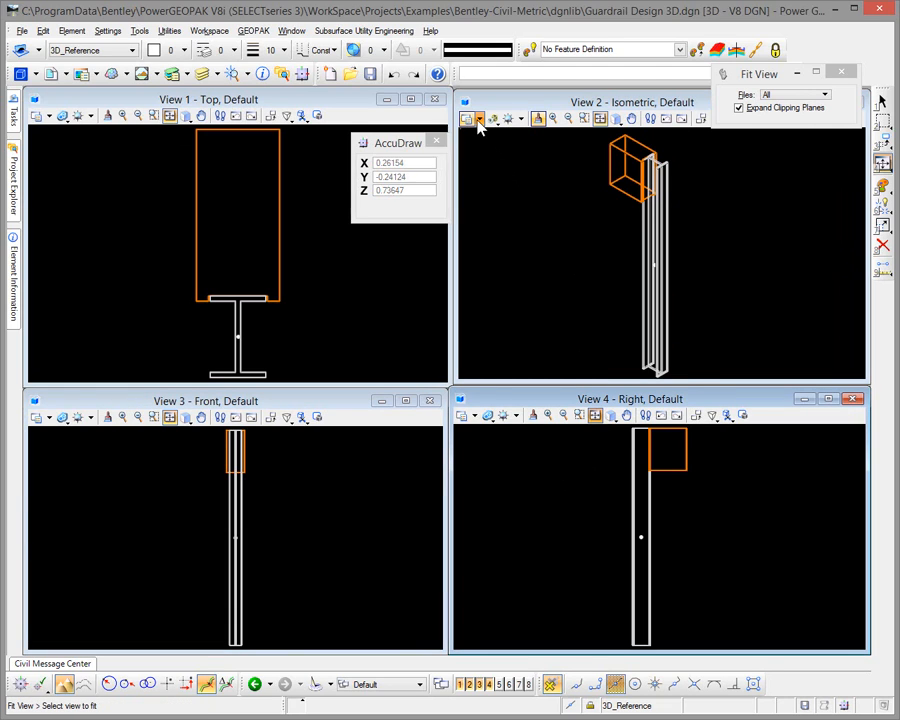
Step: Set the display style of View 2 to Illustration
{"action": "left_click", "coordinate": [479, 119]}
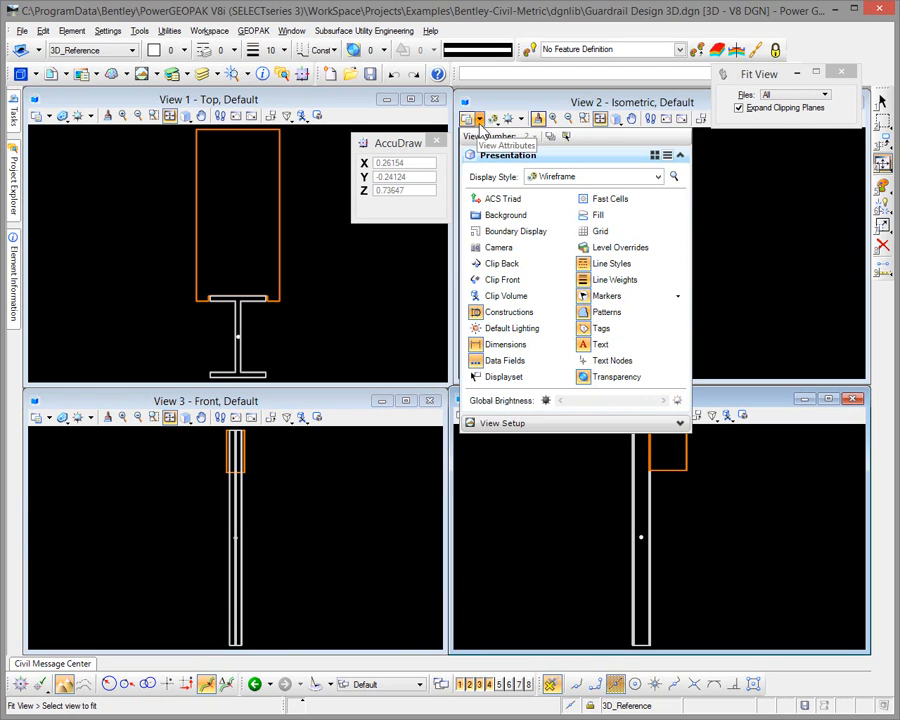
{"action": "left_click", "coordinate": [657, 177]}
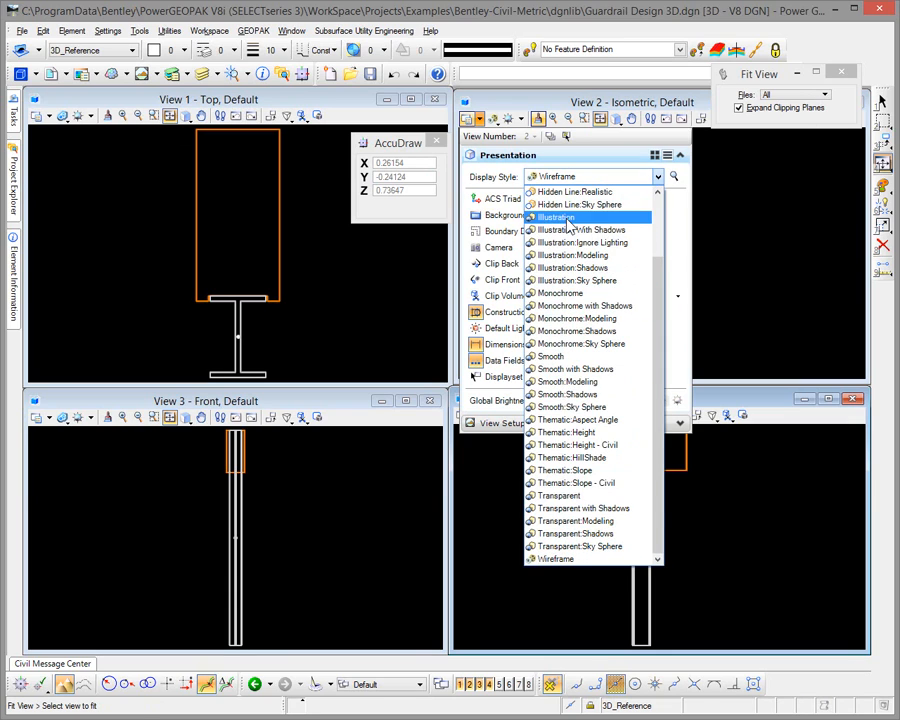
{"action": "left_click", "coordinate": [567, 220]}
{"action": "left_click", "coordinate": [765, 250]}
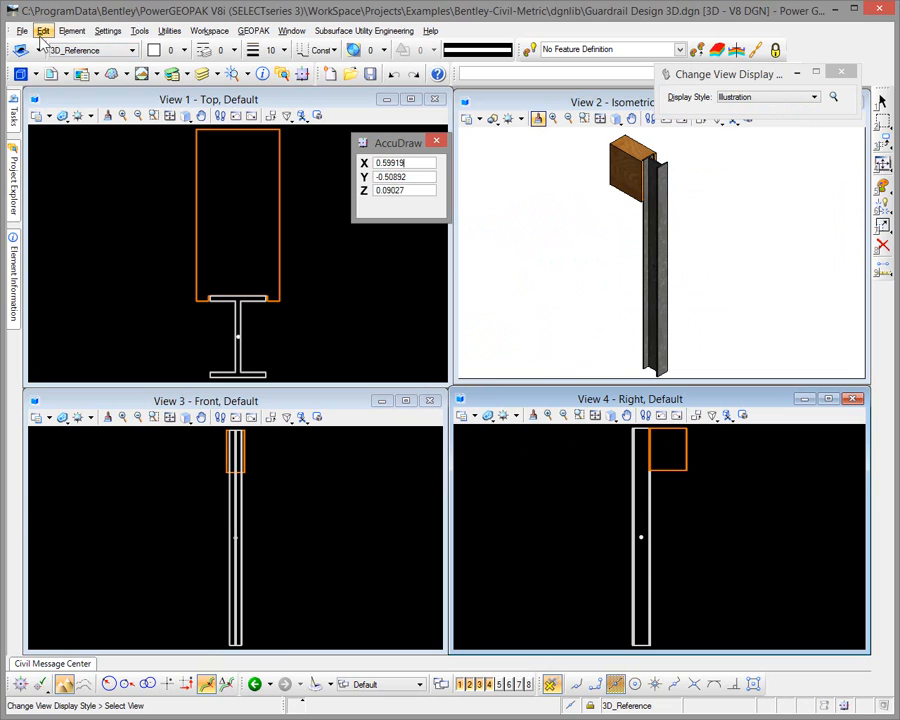
Step: Save the file settings and compress the design file
{"action": "left_click", "coordinate": [22, 32]}
{"action": "left_click", "coordinate": [38, 132]}
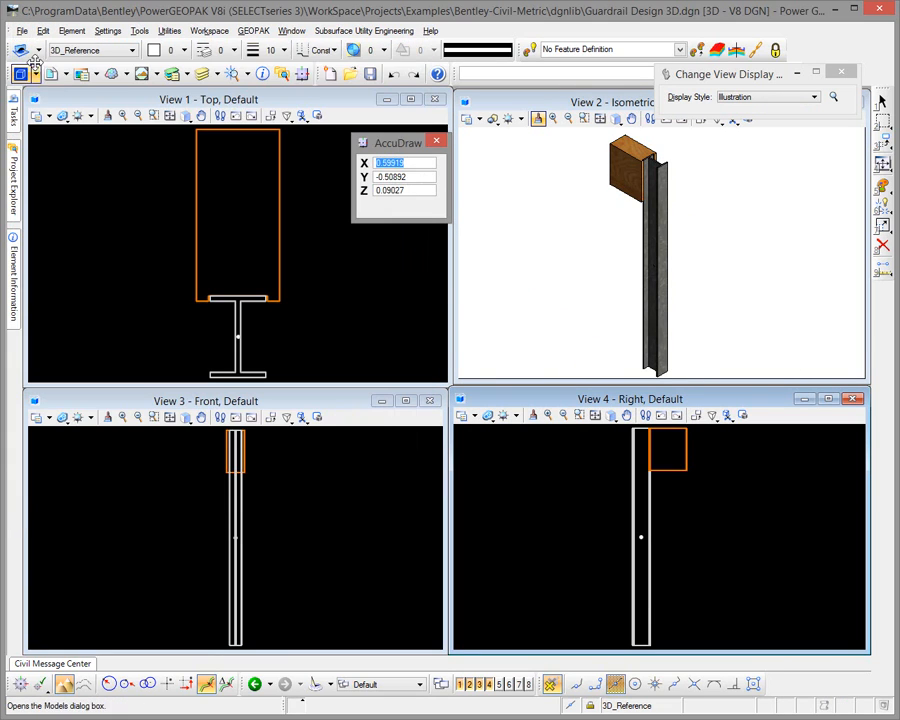
{"action": "left_click", "coordinate": [22, 31]}
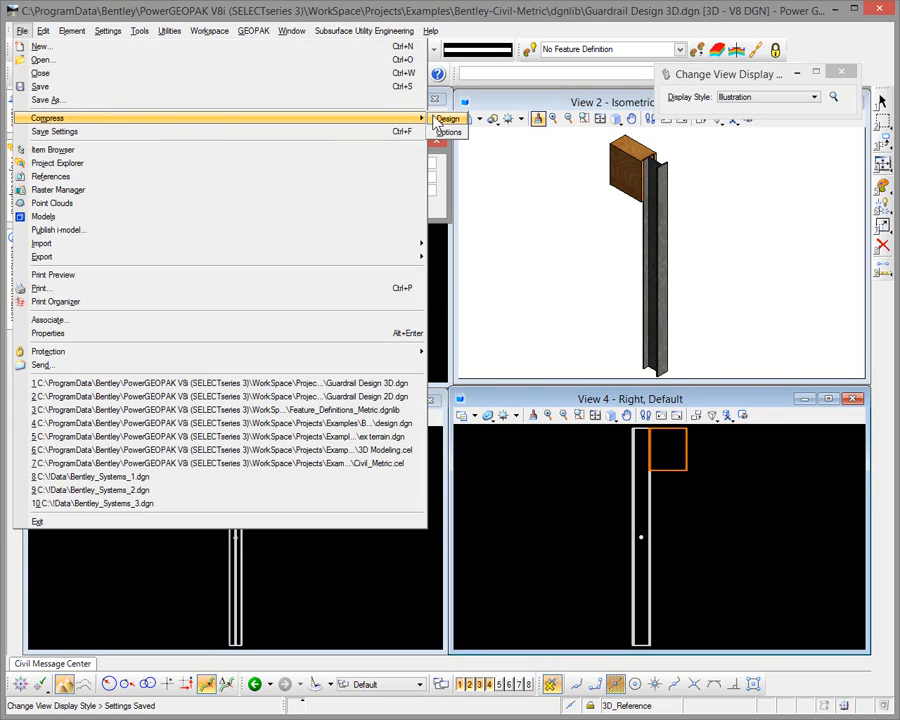
{"action": "left_click", "coordinate": [446, 119]}
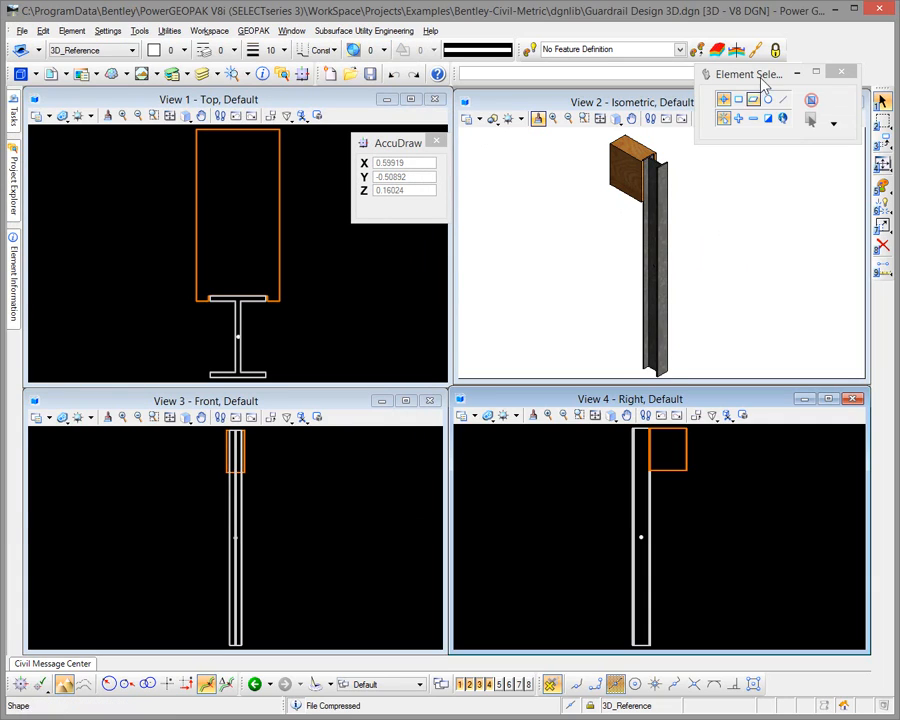
Step: Copy the Default model to a new model named 3D GRail Post - Right
{"action": "left_click_drag", "start_coordinate": [762, 82], "coordinate": [792, 48]}
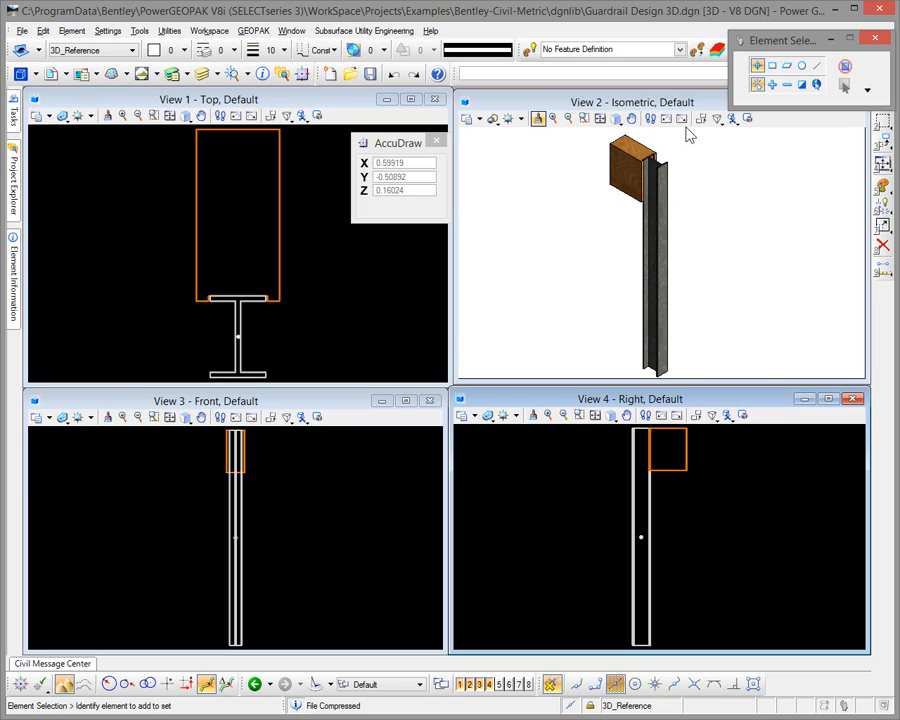
{"action": "scroll", "coordinate": [306, 236], "scroll_direction": "down", "scroll_amount": 2}
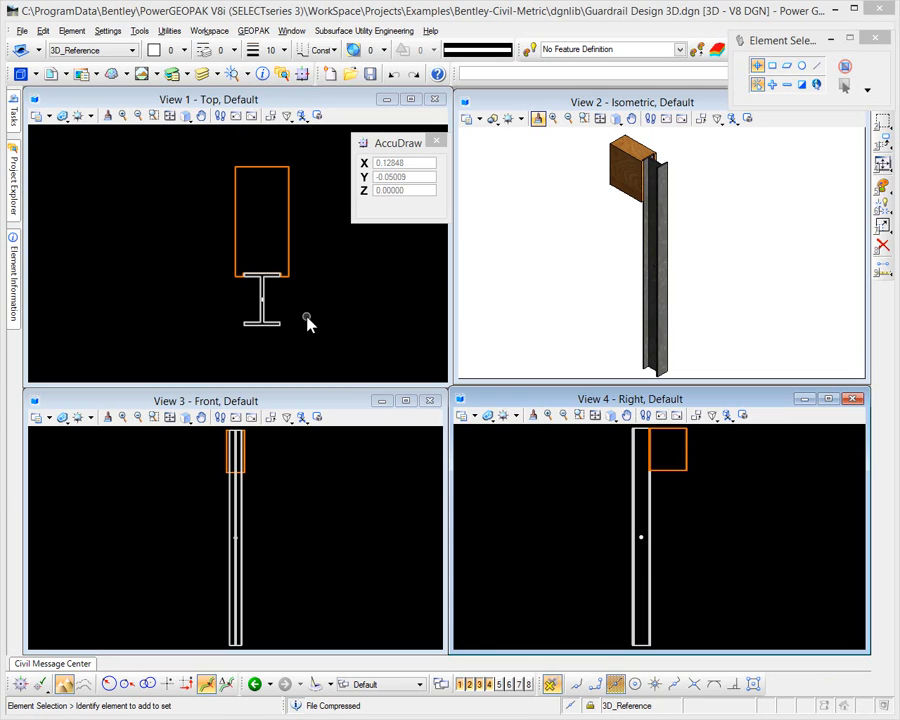
{"action": "left_click", "coordinate": [20, 75]}
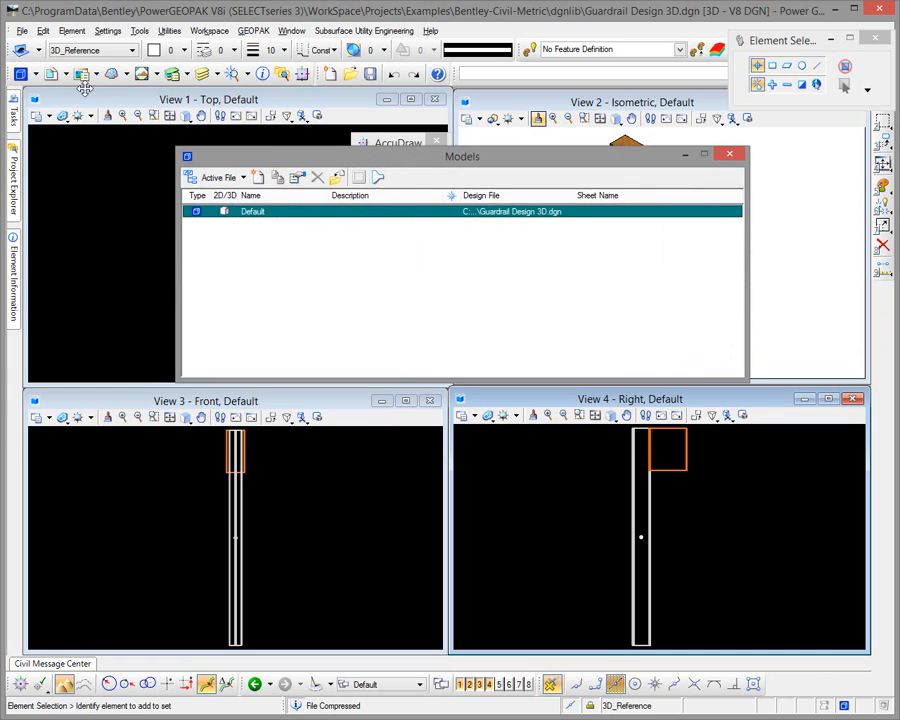
{"action": "left_click", "coordinate": [279, 177]}
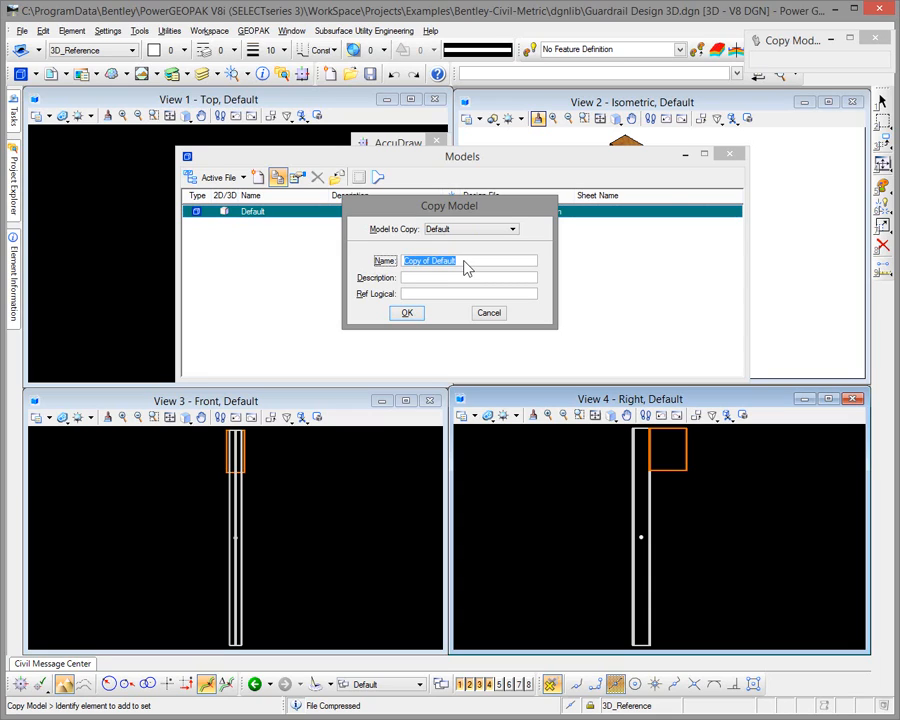
{"action": "type", "text": "3D GRail Post - Right"}
{"action": "left_click", "coordinate": [412, 314]}
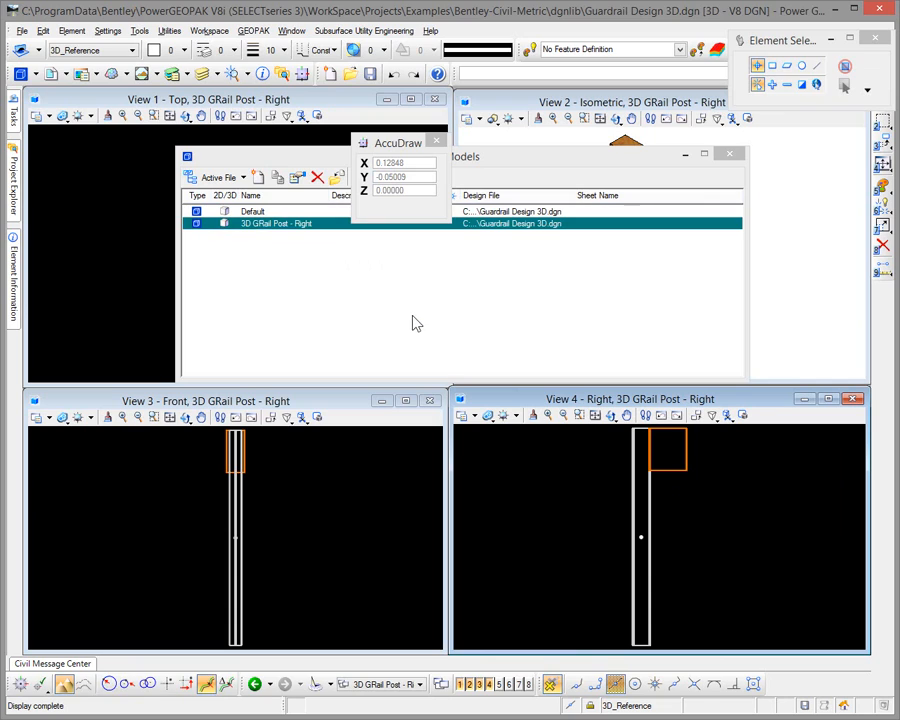
Step: Copy the 3D GRail Post - Right model to a new model named 3D GRail Post - Left
{"action": "left_click_drag", "start_coordinate": [388, 149], "coordinate": [670, 97]}
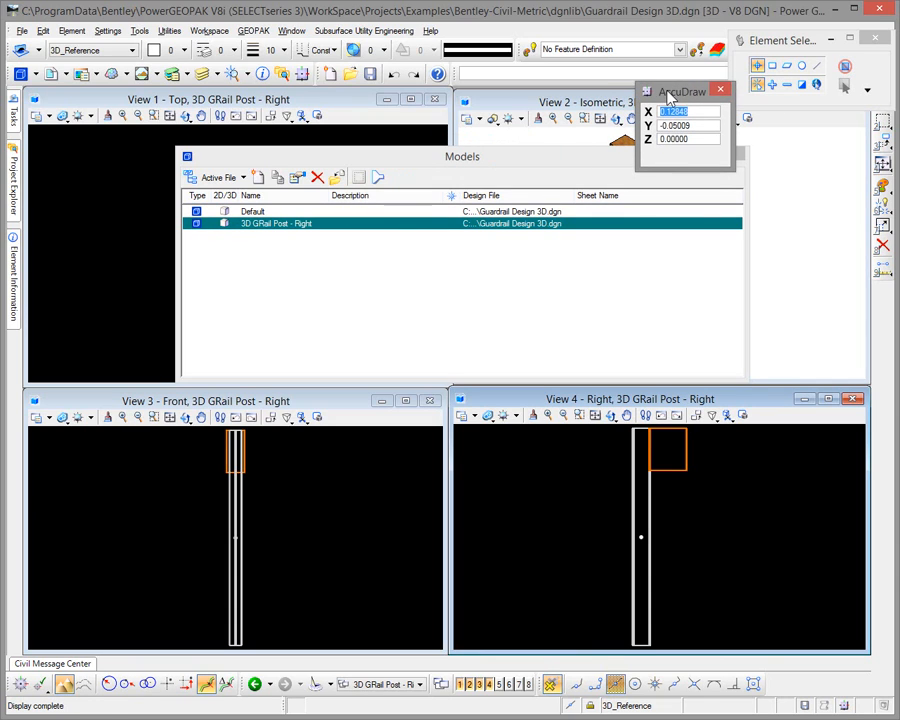
{"action": "left_click", "coordinate": [279, 178]}
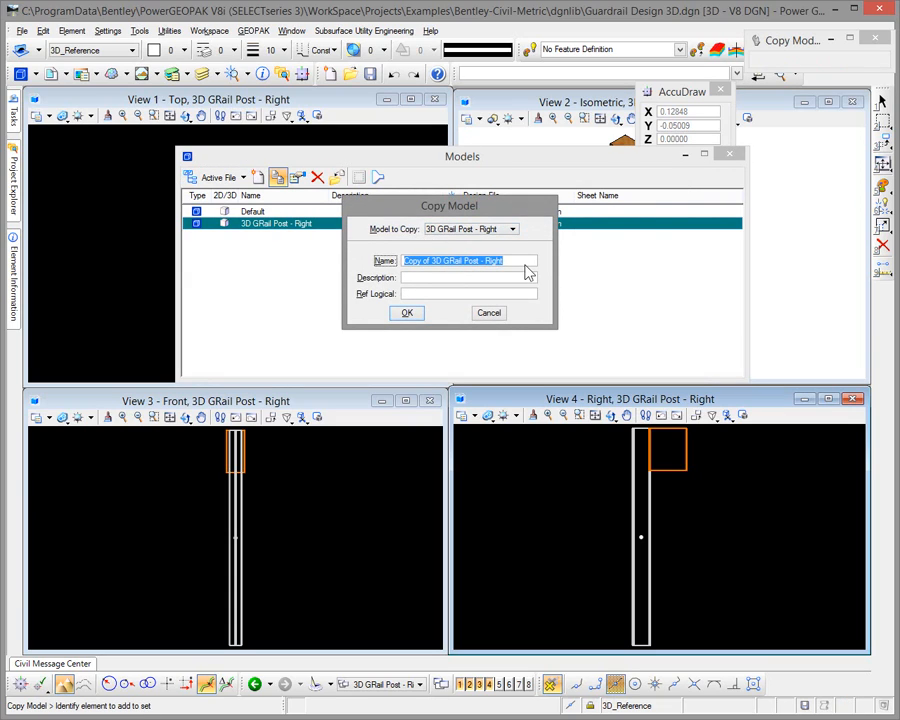
{"action": "left_click", "coordinate": [520, 264]}
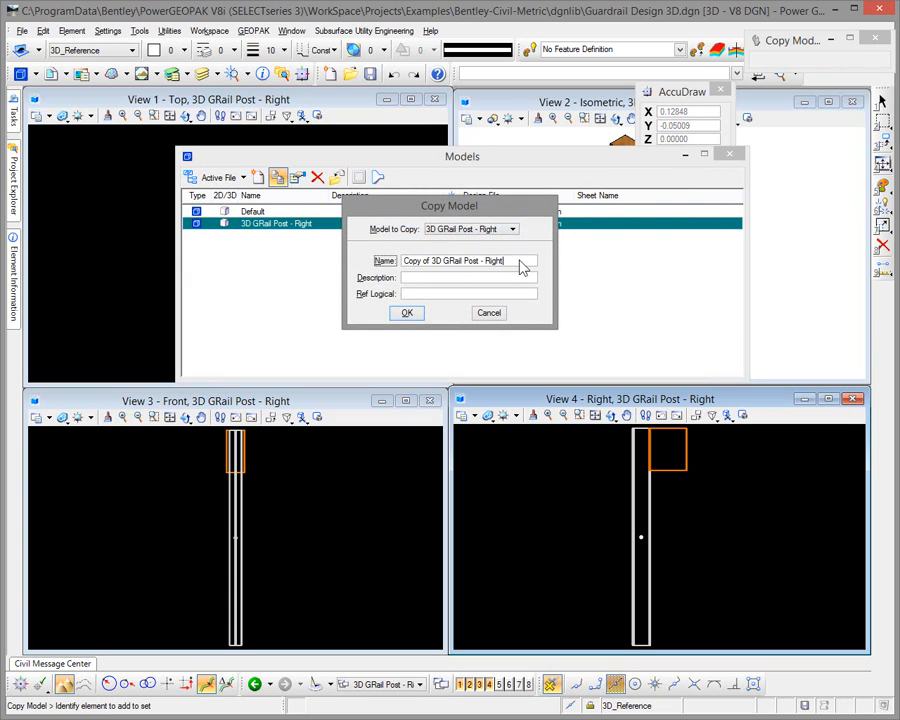
{"action": "key", "text": "Home"}
{"action": "key", "text": "Delete"}
{"action": "key", "text": "Delete"}
{"action": "key", "text": "Delete"}
{"action": "key", "text": "Delete"}
{"action": "key", "text": "Delete"}
{"action": "key", "text": "Delete"}
{"action": "key", "text": "Delete"}
{"action": "key", "text": "Delete"}
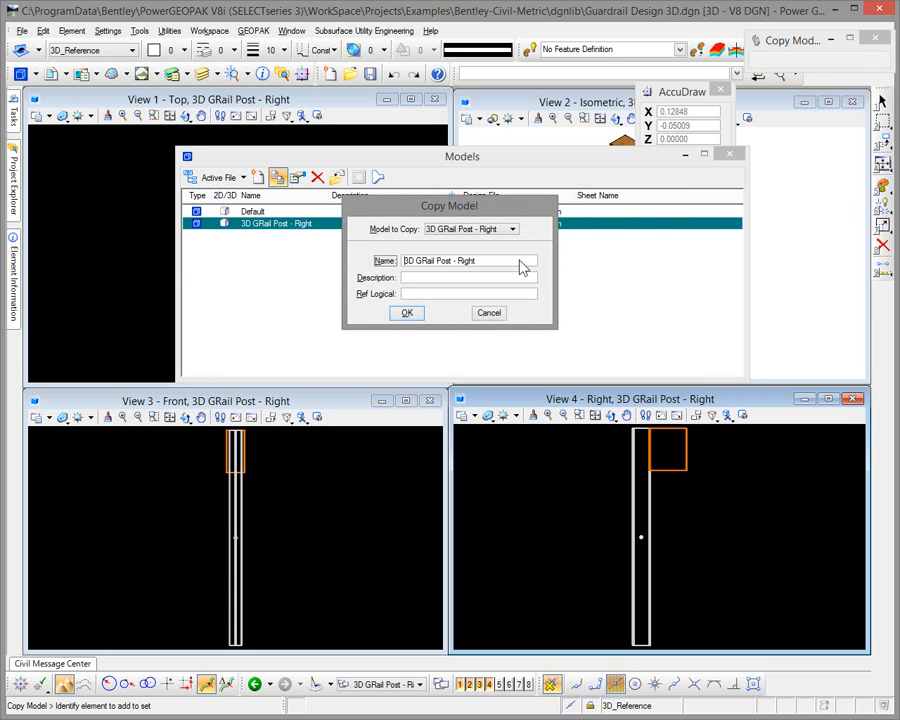
{"action": "key", "text": "shift+Right"}
{"action": "key", "text": "shift+Right"}
{"action": "type", "text": "Left"}
{"action": "left_click", "coordinate": [414, 313]}
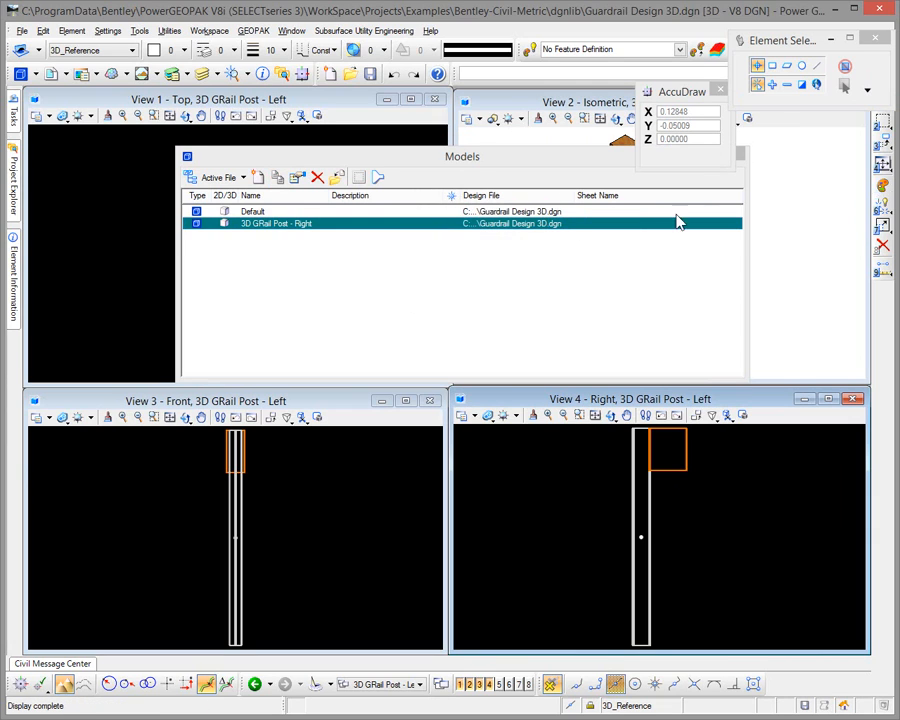
Step: Activate the Default model and delete all of its elements
{"action": "left_click_drag", "start_coordinate": [610, 162], "coordinate": [719, 231]}
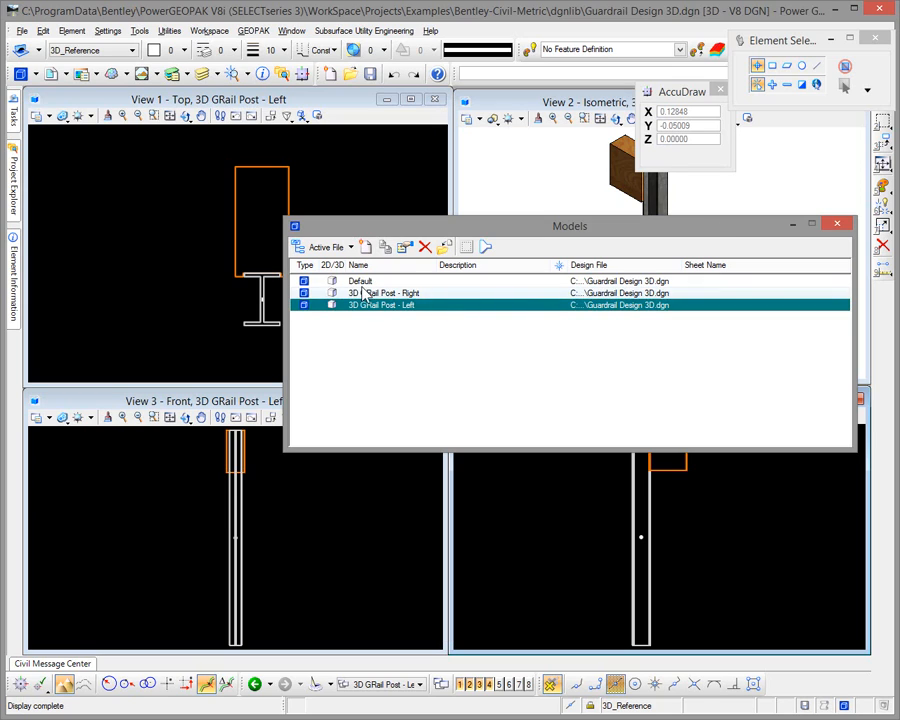
{"action": "double_click", "coordinate": [360, 281]}
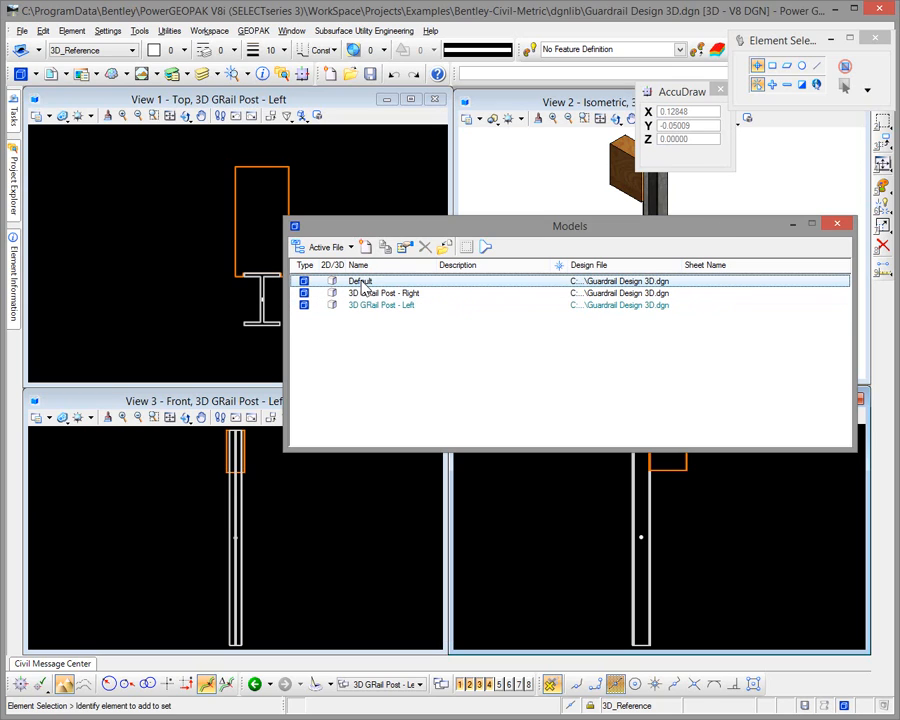
{"action": "left_click", "coordinate": [330, 155]}
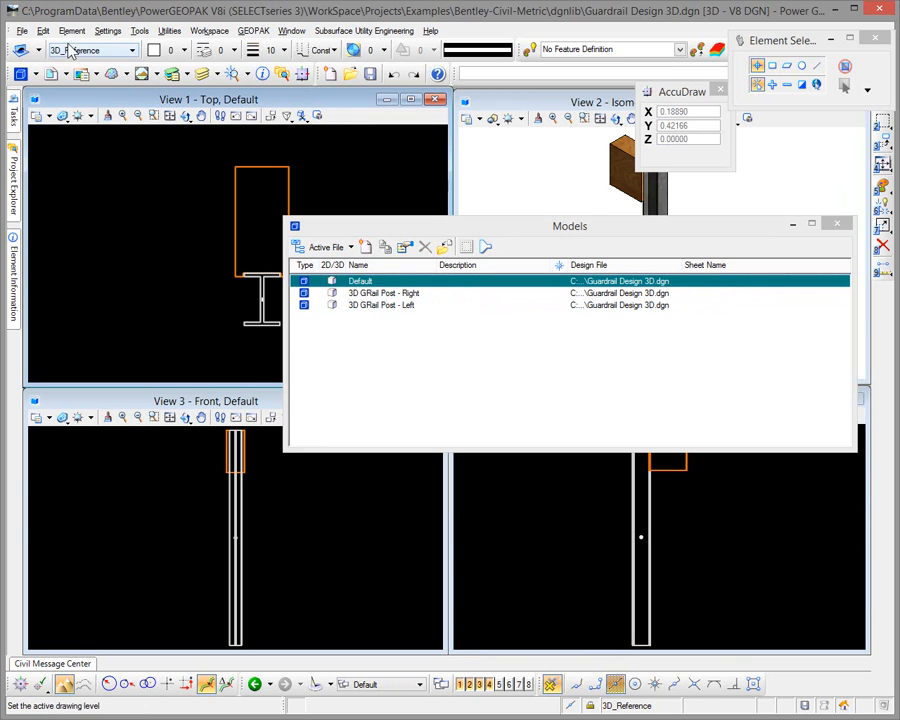
{"action": "left_click", "coordinate": [43, 30]}
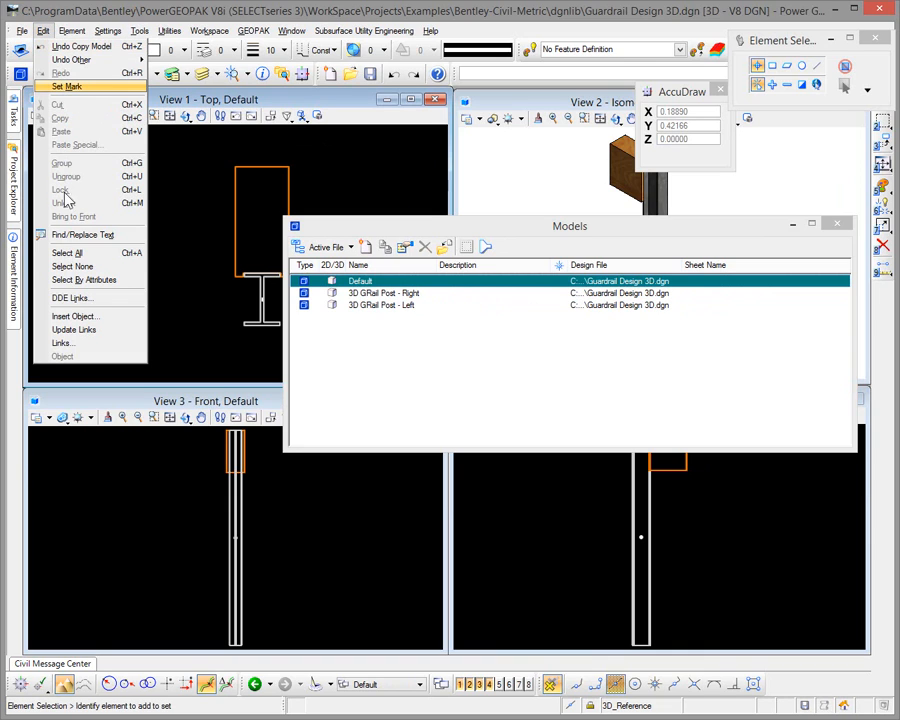
{"action": "left_click", "coordinate": [72, 256]}
{"action": "key", "text": "Delete"}
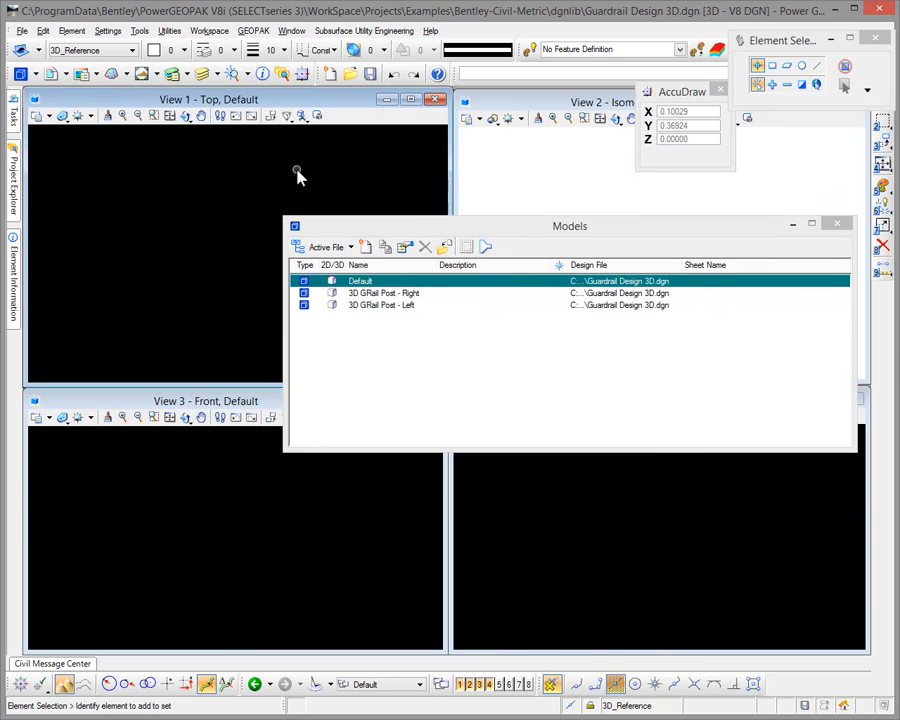
Step: Activate the 3D GRail Post - Right model, then save the settings and compress the design file
{"action": "double_click", "coordinate": [409, 293]}
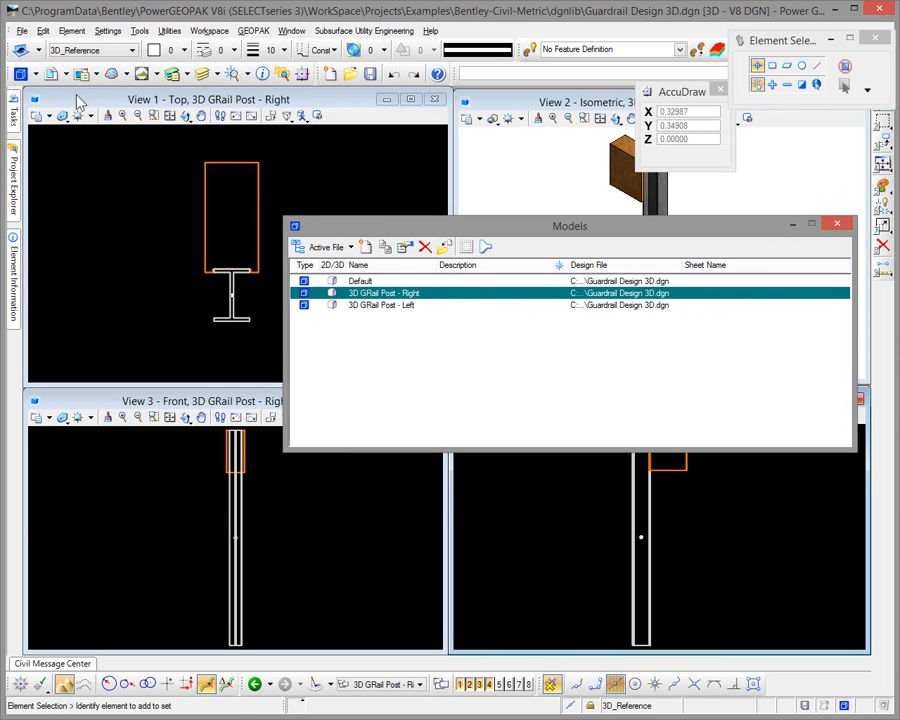
{"action": "left_click", "coordinate": [22, 31]}
{"action": "left_click", "coordinate": [54, 131]}
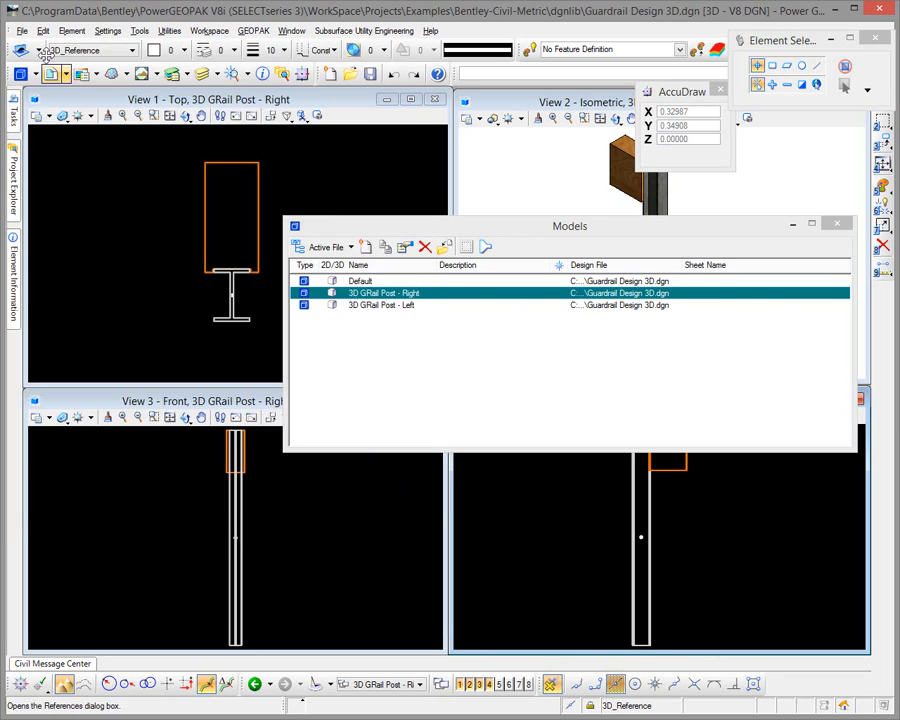
{"action": "left_click", "coordinate": [21, 31]}
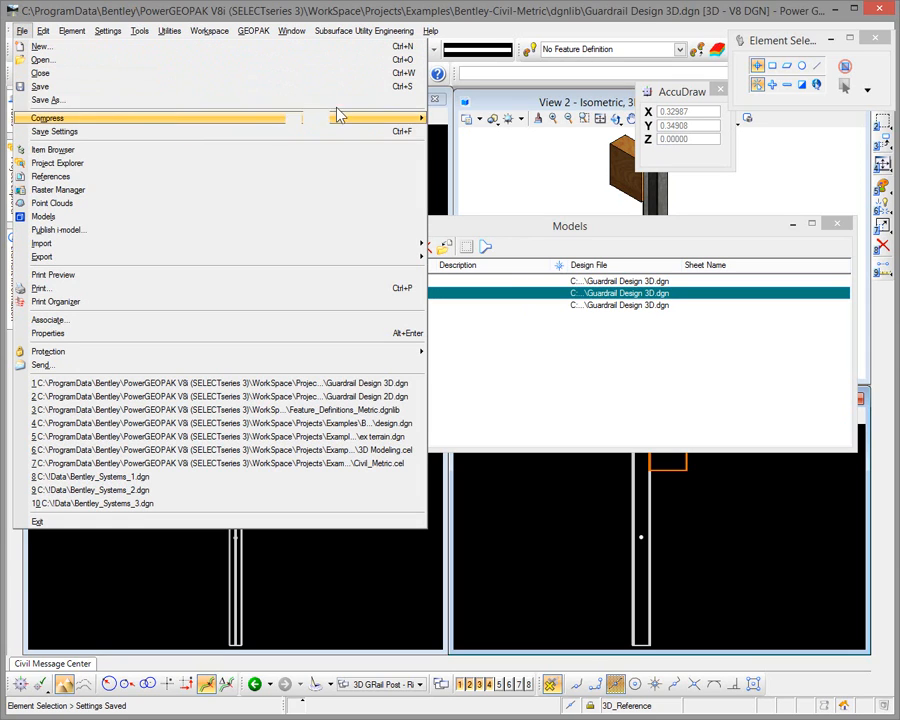
{"action": "left_click", "coordinate": [440, 121]}
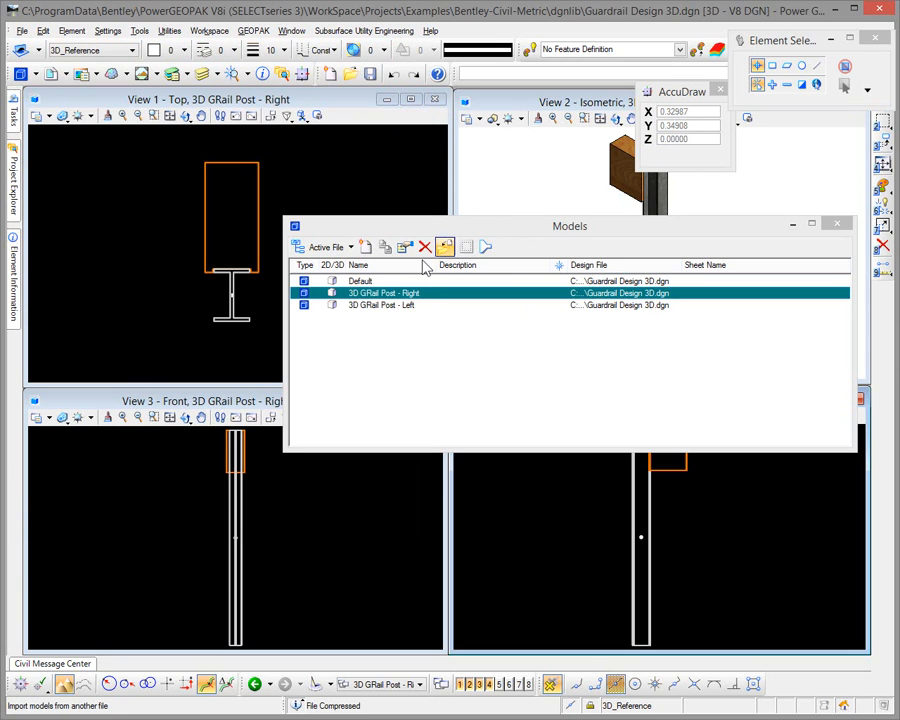
Step: Activate the 3D GRail Post - Left model and start Element Selection
{"action": "double_click", "coordinate": [393, 310]}
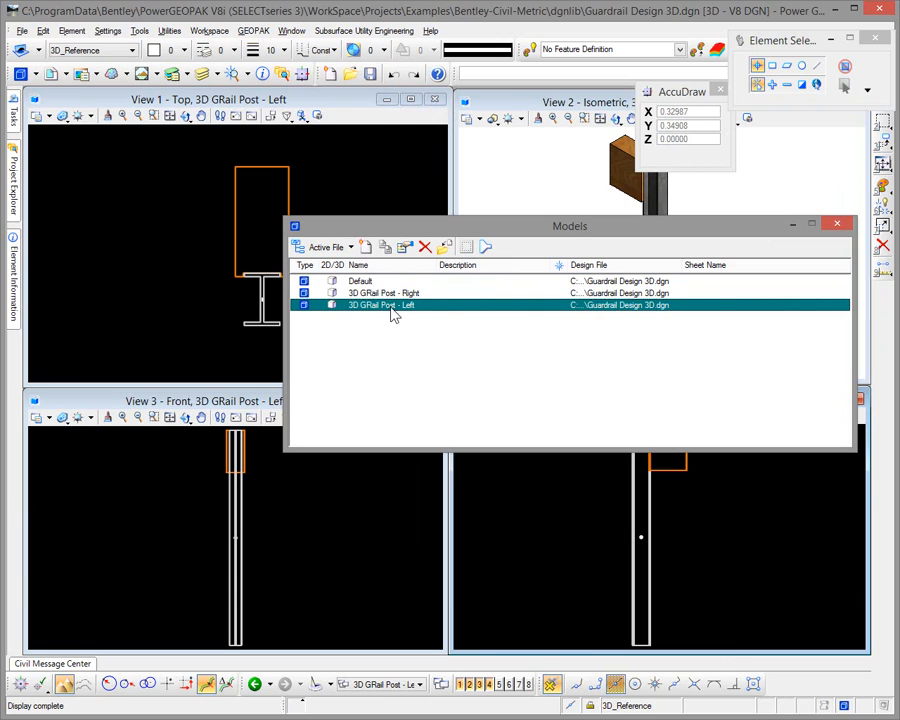
{"action": "left_click_drag", "start_coordinate": [786, 36], "coordinate": [711, 17]}
{"action": "left_click", "coordinate": [879, 100]}
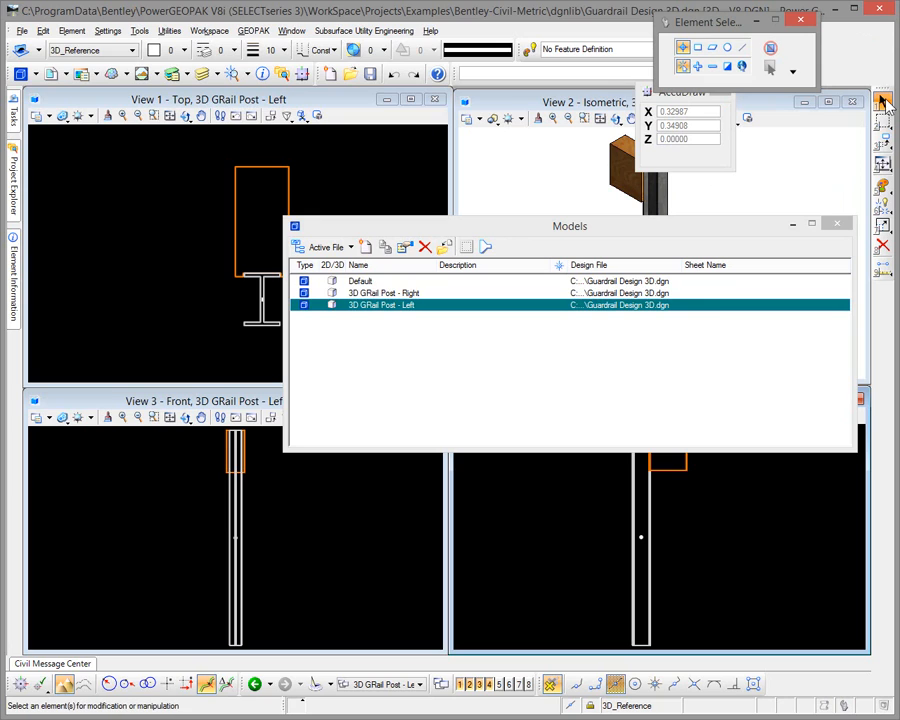
Step: Rotate all elements of the left post model by an active angle of 180° about the origin at 0,0,0
{"action": "left_click", "coordinate": [837, 225]}
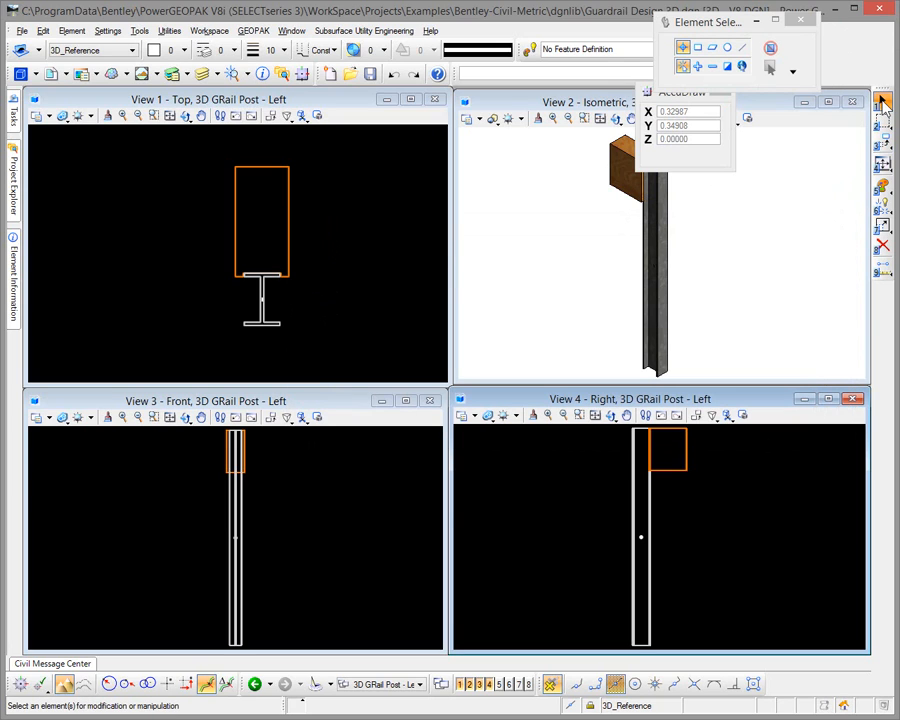
{"action": "left_click_drag", "start_coordinate": [181, 138], "coordinate": [370, 343]}
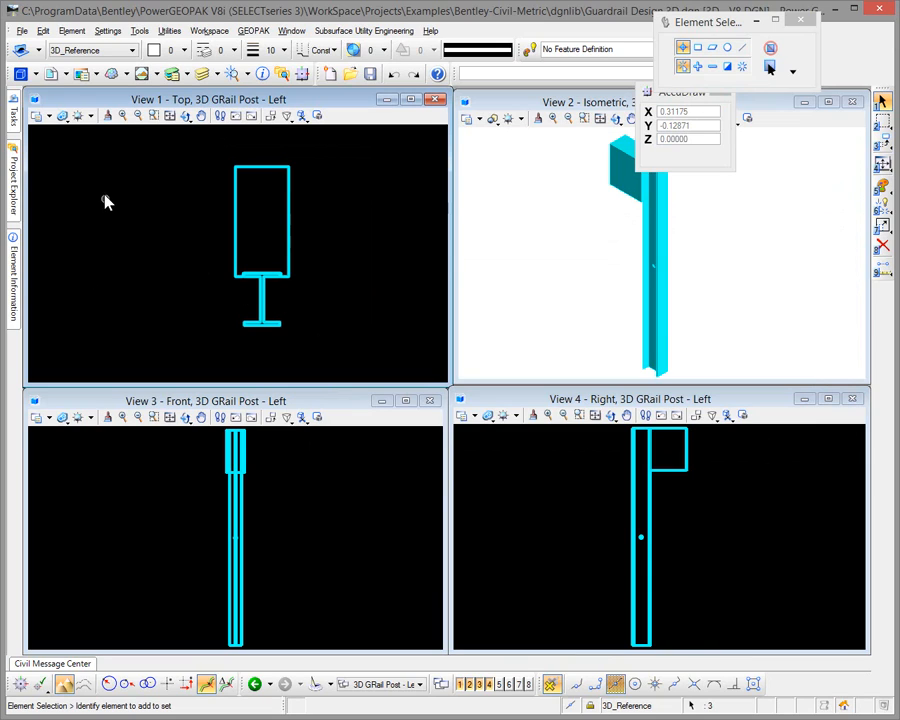
{"action": "mouse_move", "coordinate": [14, 115]}
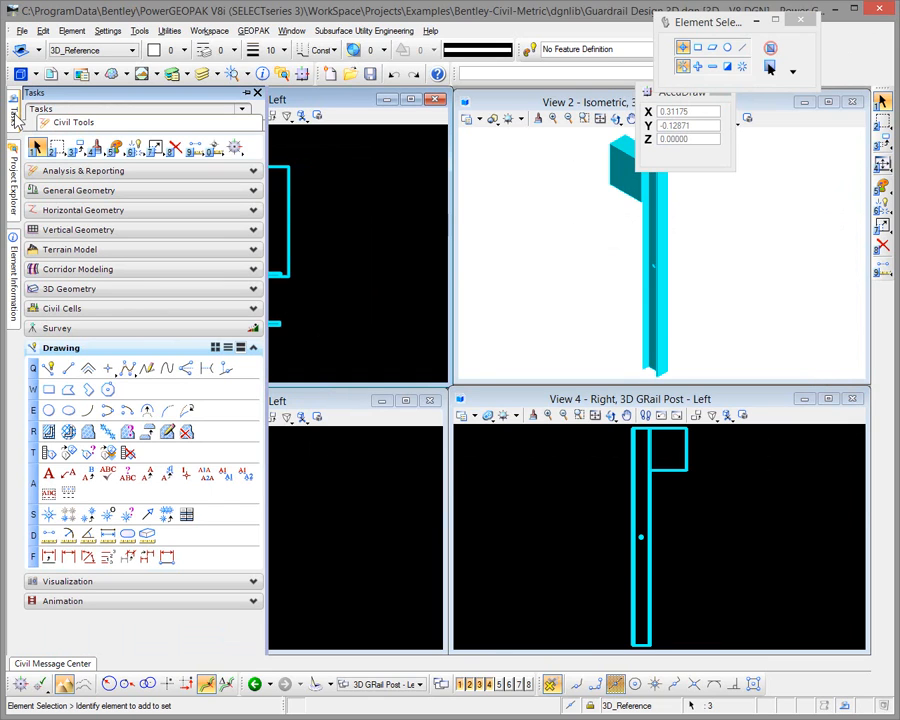
{"action": "left_click", "coordinate": [79, 148]}
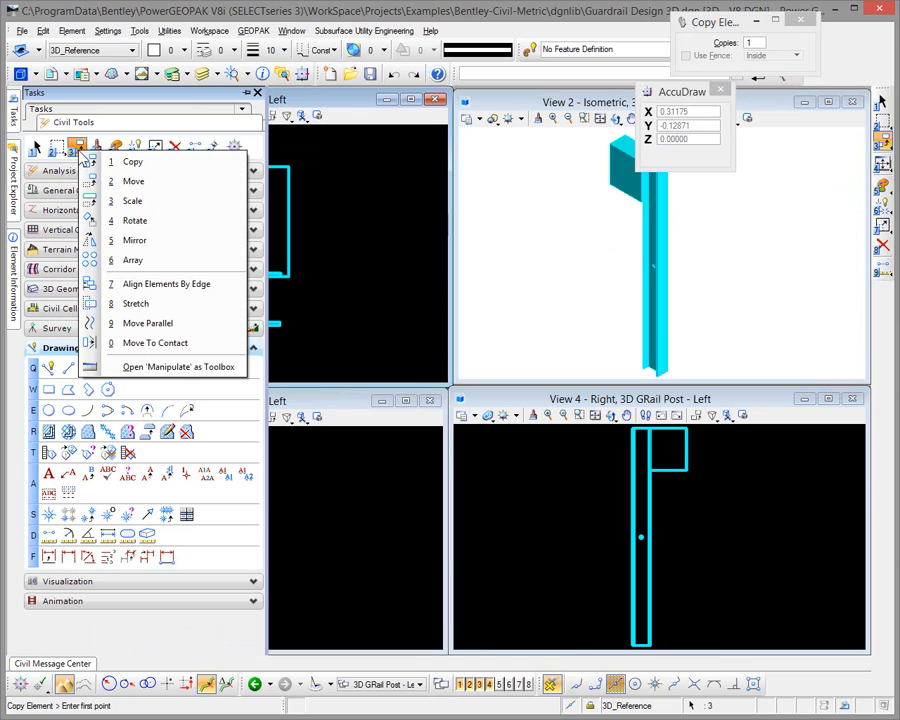
{"action": "left_click", "coordinate": [113, 221]}
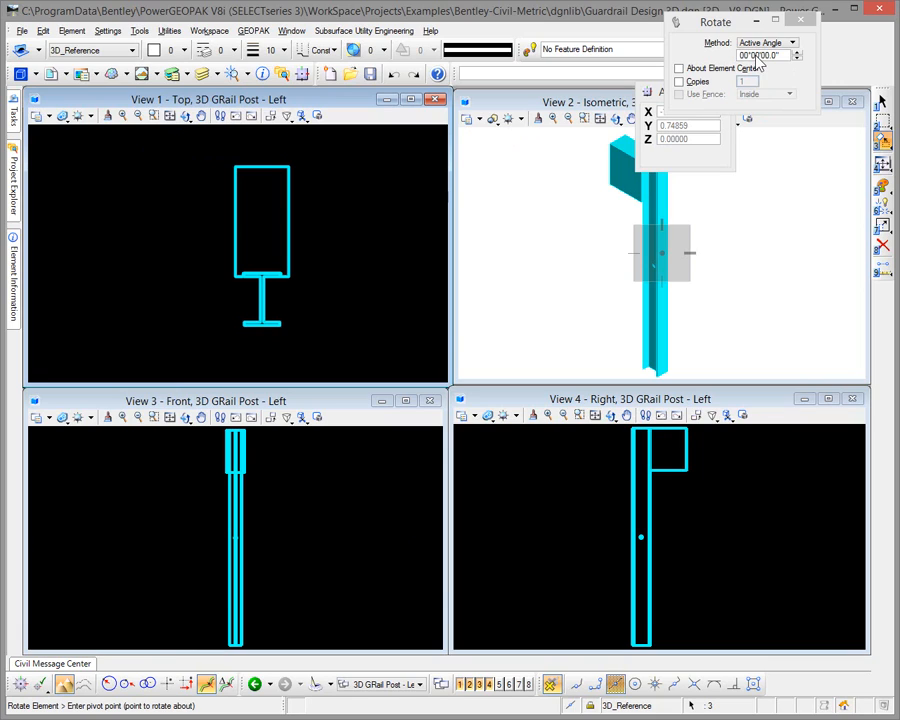
{"action": "left_click", "coordinate": [760, 45]}
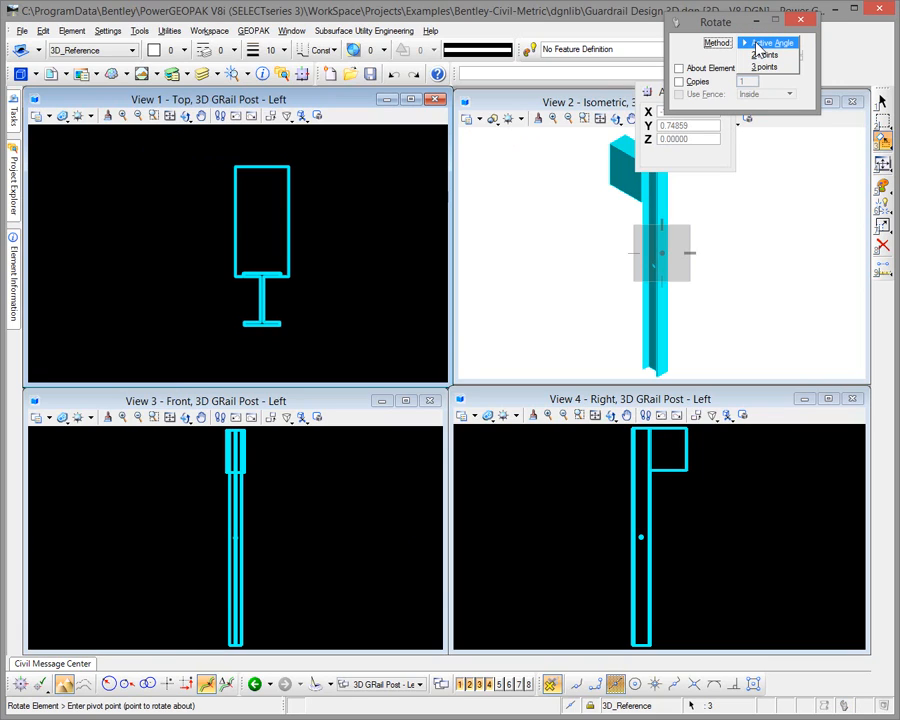
{"action": "left_click", "coordinate": [762, 44]}
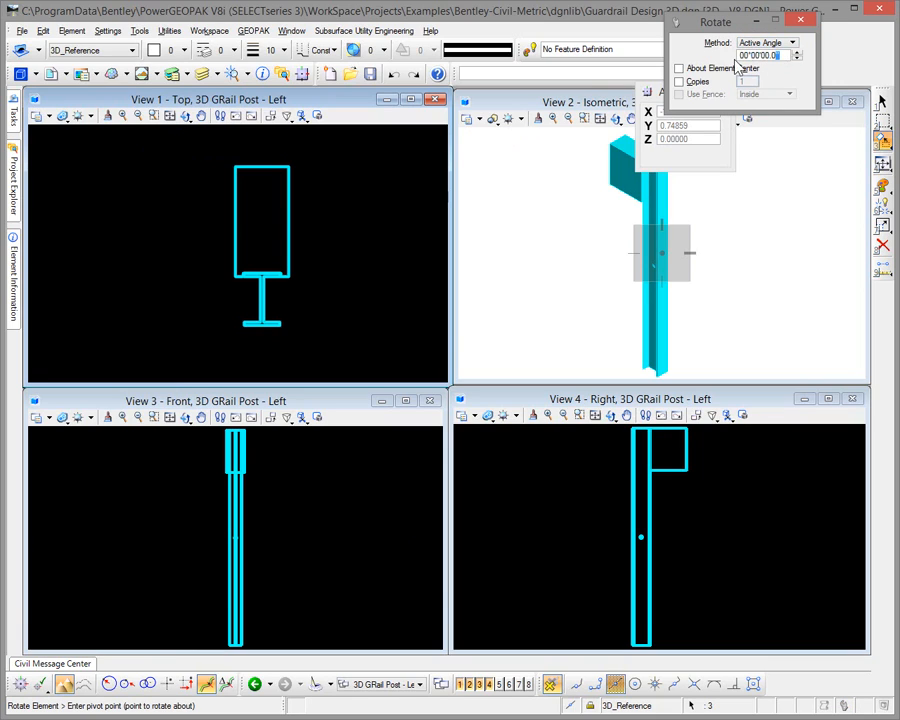
{"action": "type", "text": "180"}
{"action": "key", "text": "Return"}
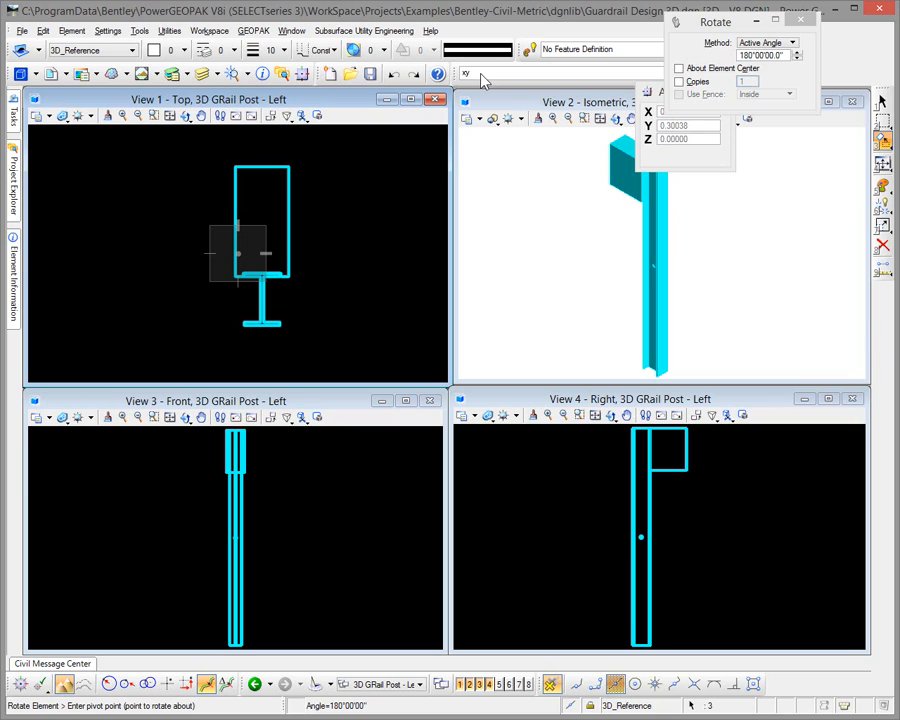
{"action": "type", "text": "0,0,0"}
{"action": "key", "text": "Return"}
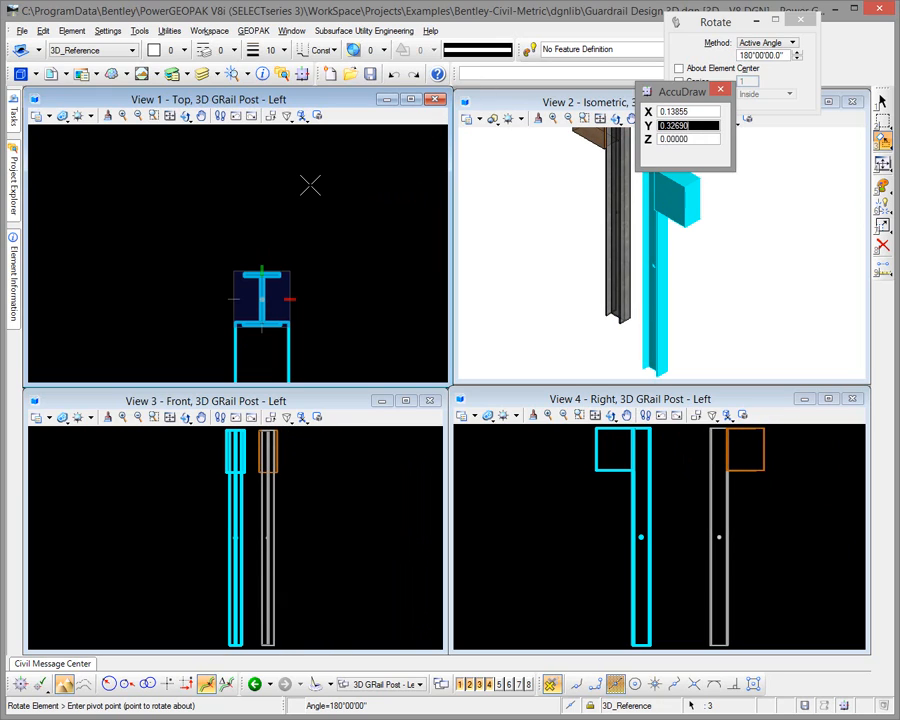
{"action": "key", "text": "Escape"}
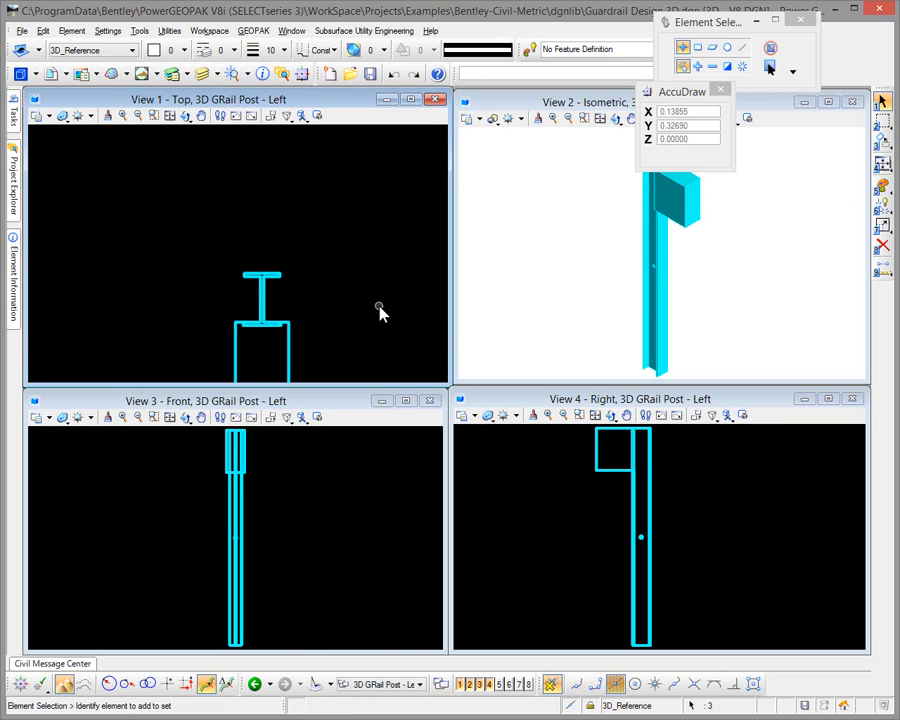
{"action": "left_click", "coordinate": [171, 117]}
{"action": "key", "text": "Escape"}
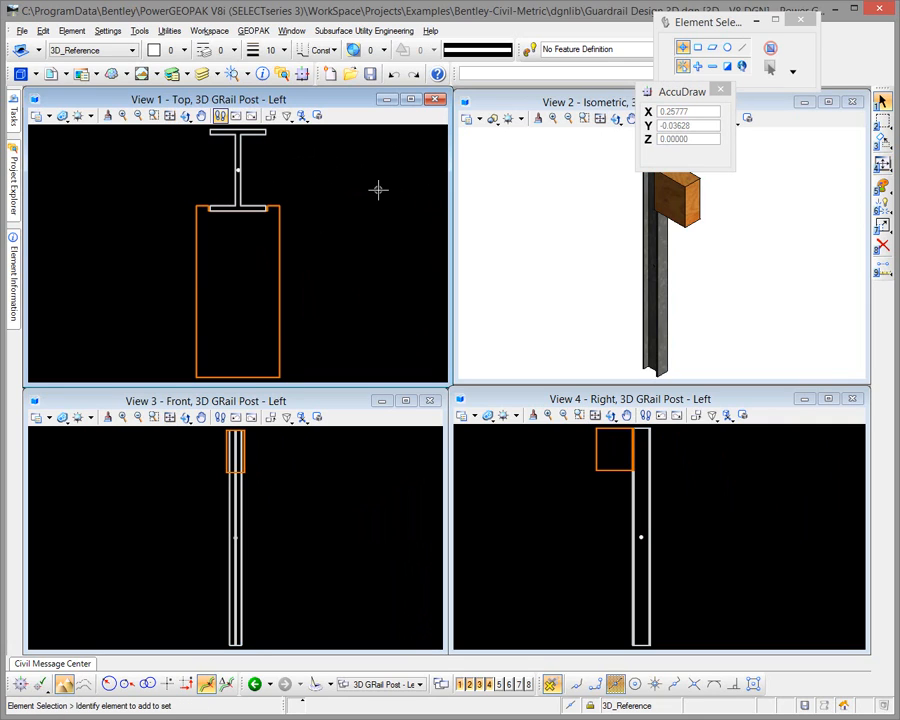
Step: Save the settings and compress the design file with the rotated left post model
{"action": "left_click_drag", "start_coordinate": [676, 93], "coordinate": [772, 99]}
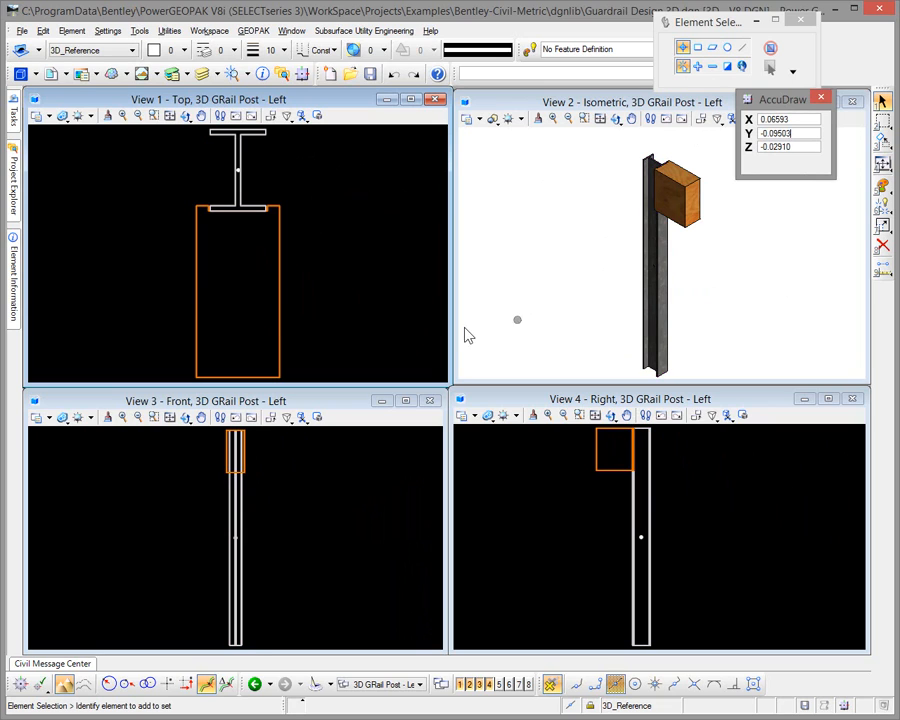
{"action": "left_click", "coordinate": [643, 545]}
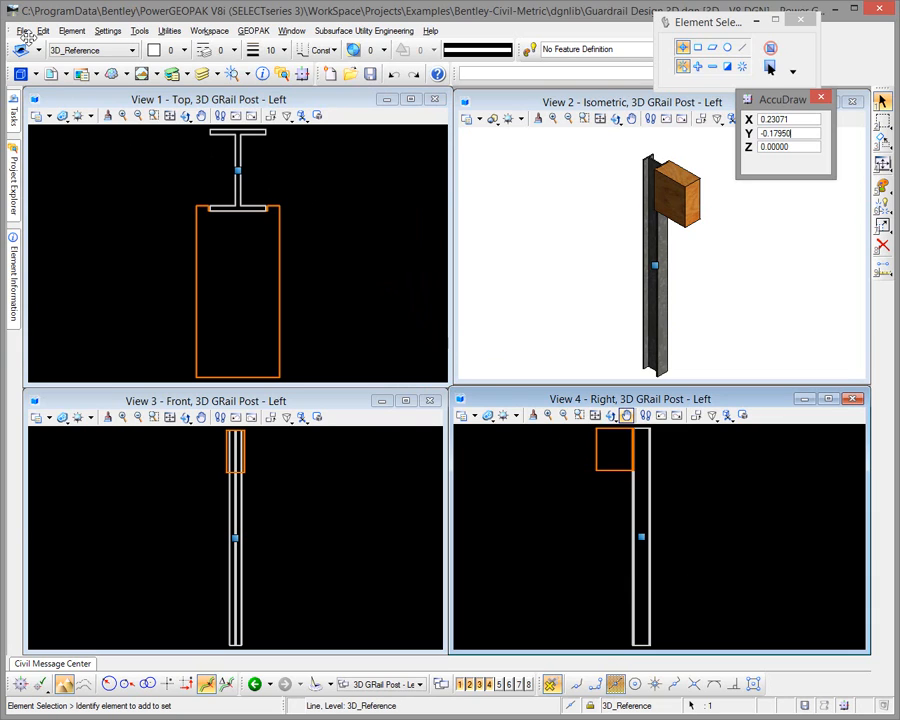
{"action": "left_click", "coordinate": [27, 32]}
{"action": "left_click", "coordinate": [22, 31]}
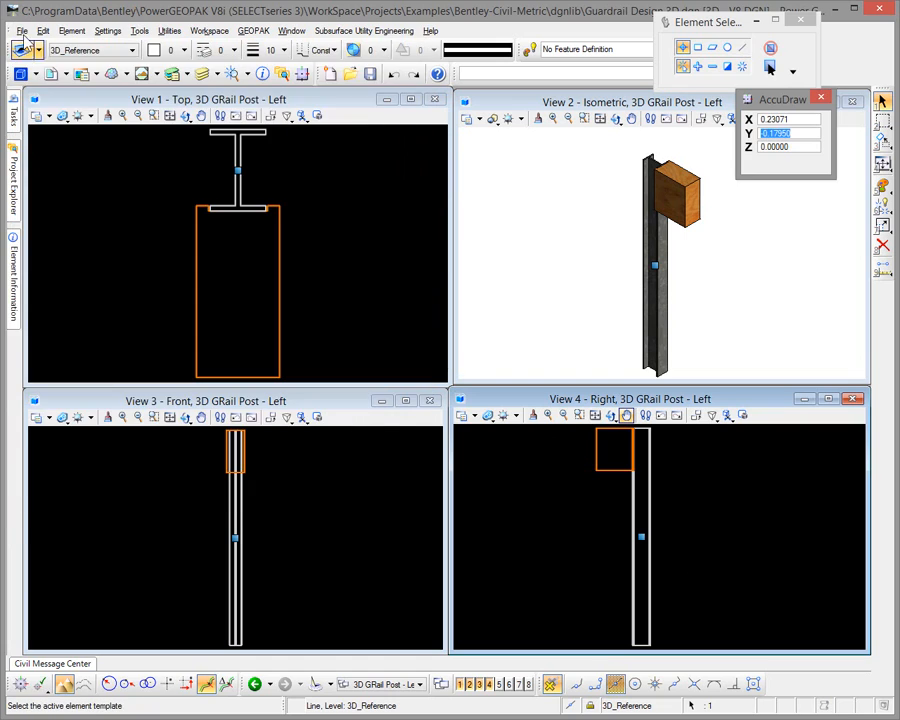
{"action": "left_click", "coordinate": [22, 31]}
{"action": "mouse_move", "coordinate": [410, 118]}
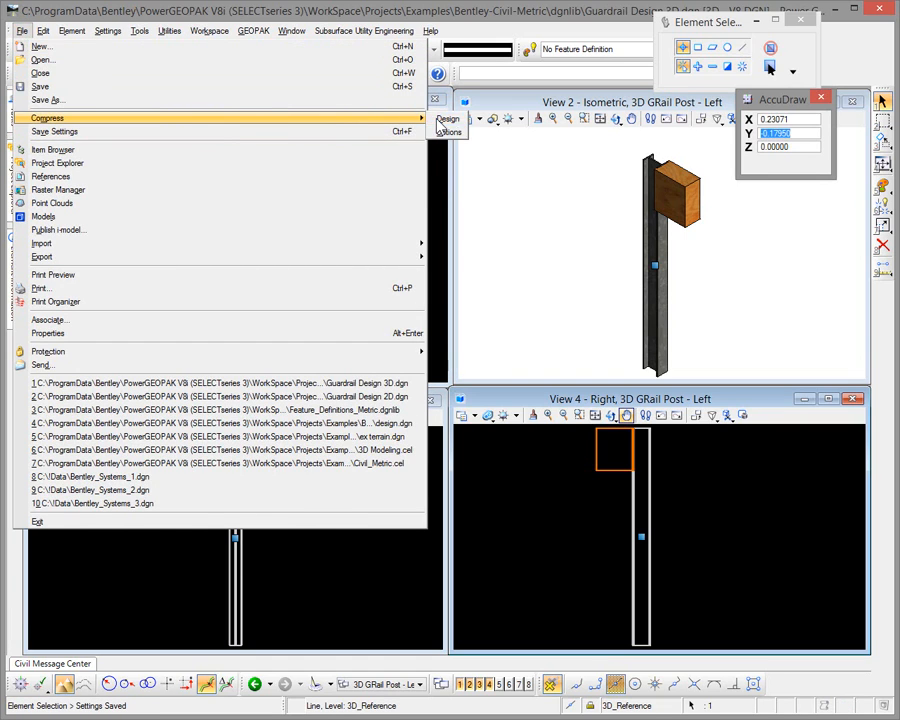
{"action": "left_click", "coordinate": [445, 120]}
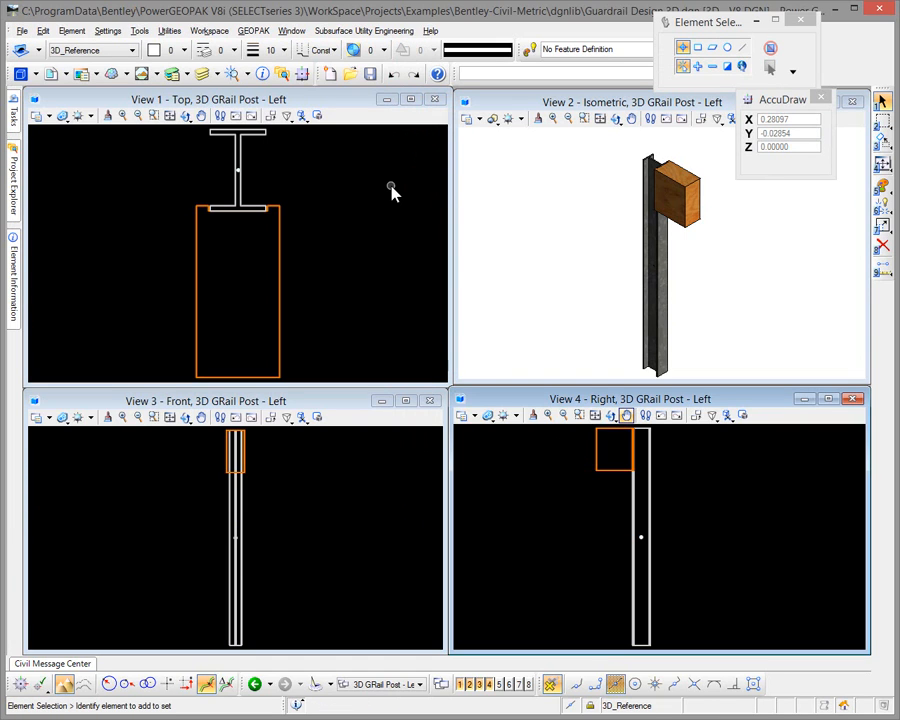
{"action": "left_click", "coordinate": [20, 74]}
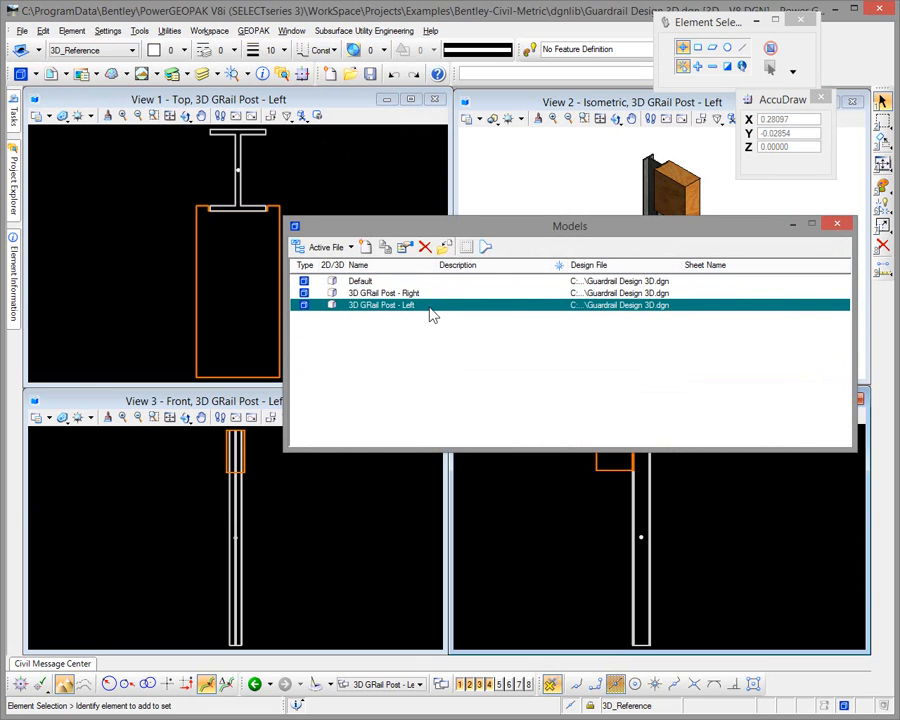
{"action": "left_click", "coordinate": [838, 224]}
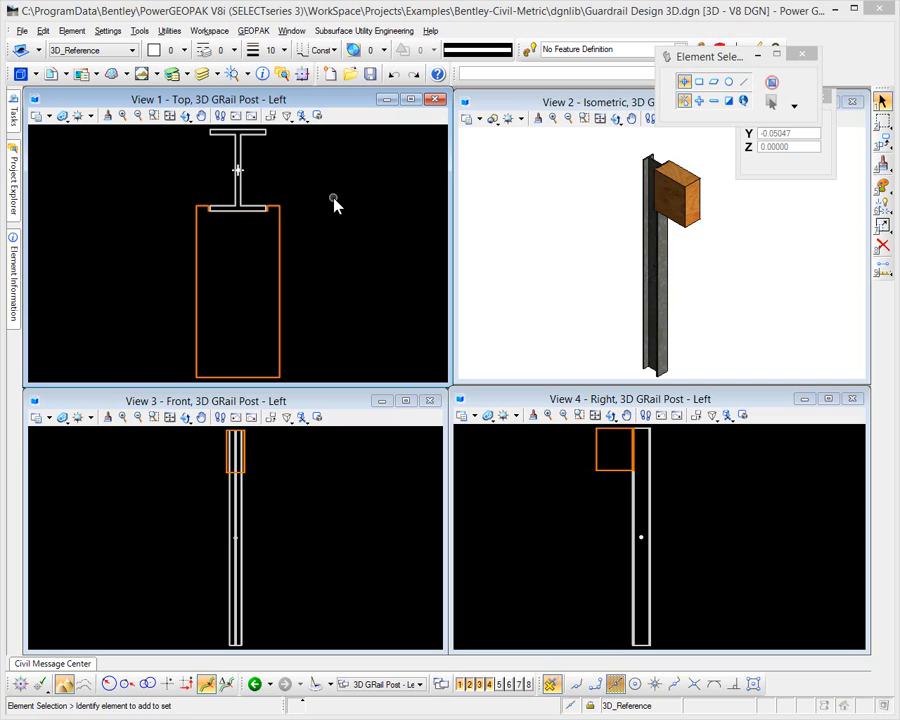
{"action": "left_click", "coordinate": [20, 73]}
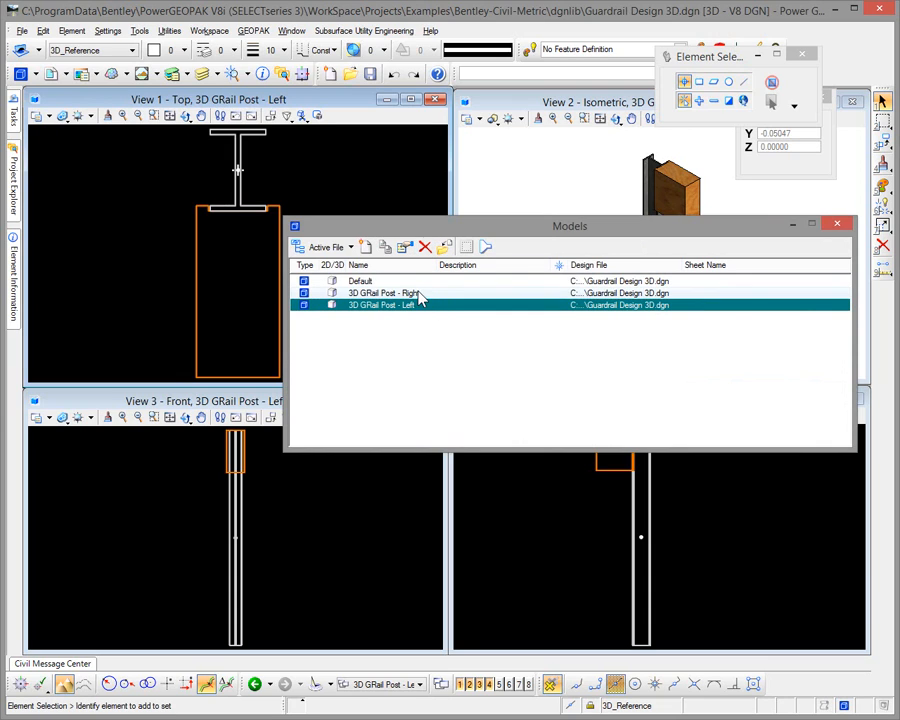
{"action": "left_click", "coordinate": [838, 227]}
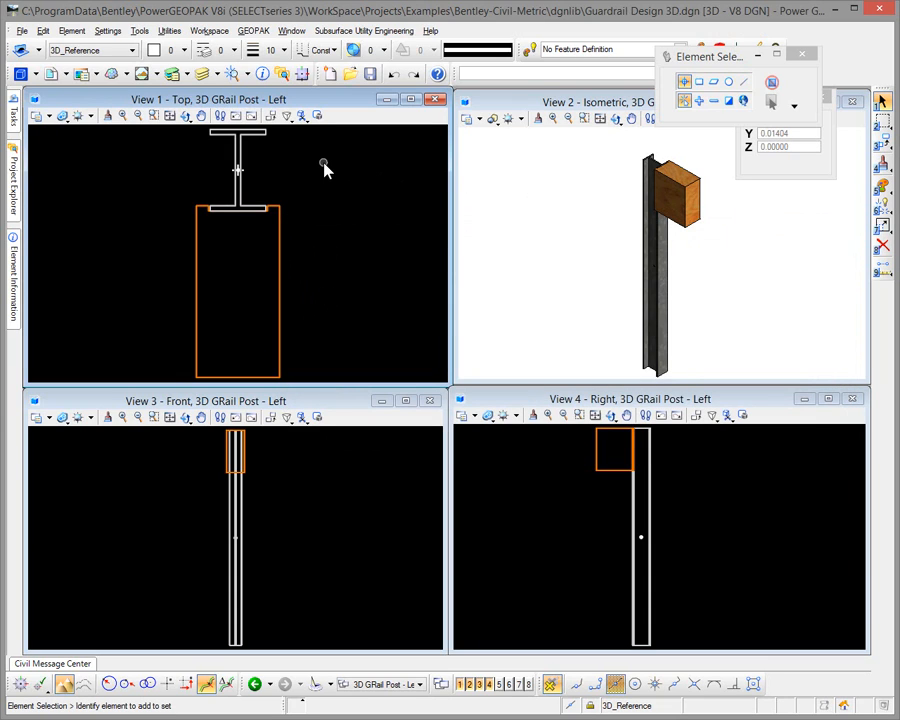
Step: Open the Line Style Editor and create a new line style library under the Bentley-Civil-Metric folder of the Bentley Civil WS library
{"action": "left_click", "coordinate": [70, 31]}
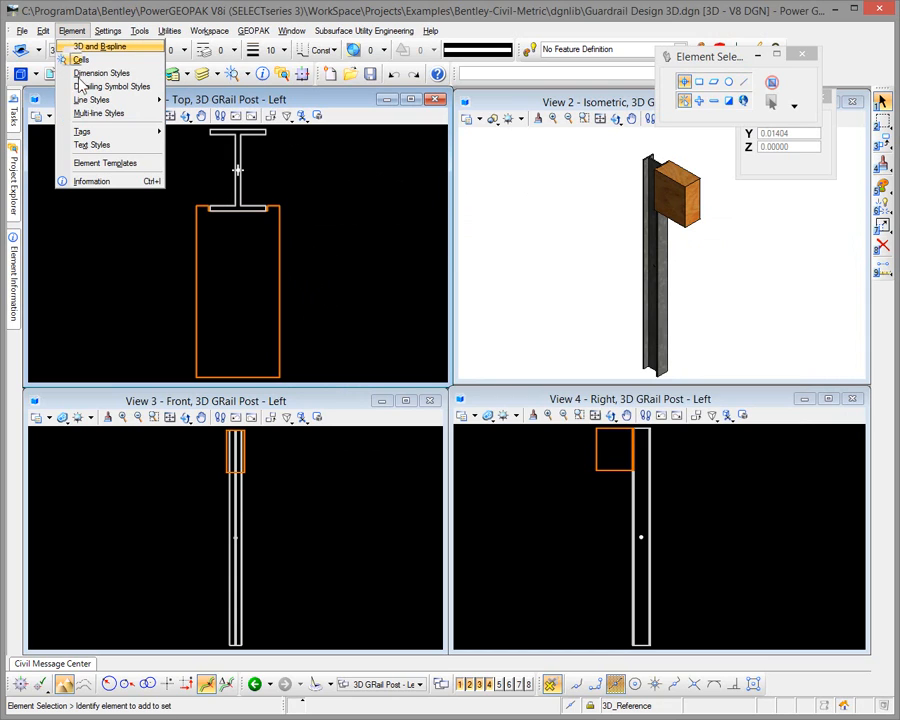
{"action": "mouse_move", "coordinate": [90, 100]}
{"action": "left_click", "coordinate": [181, 113]}
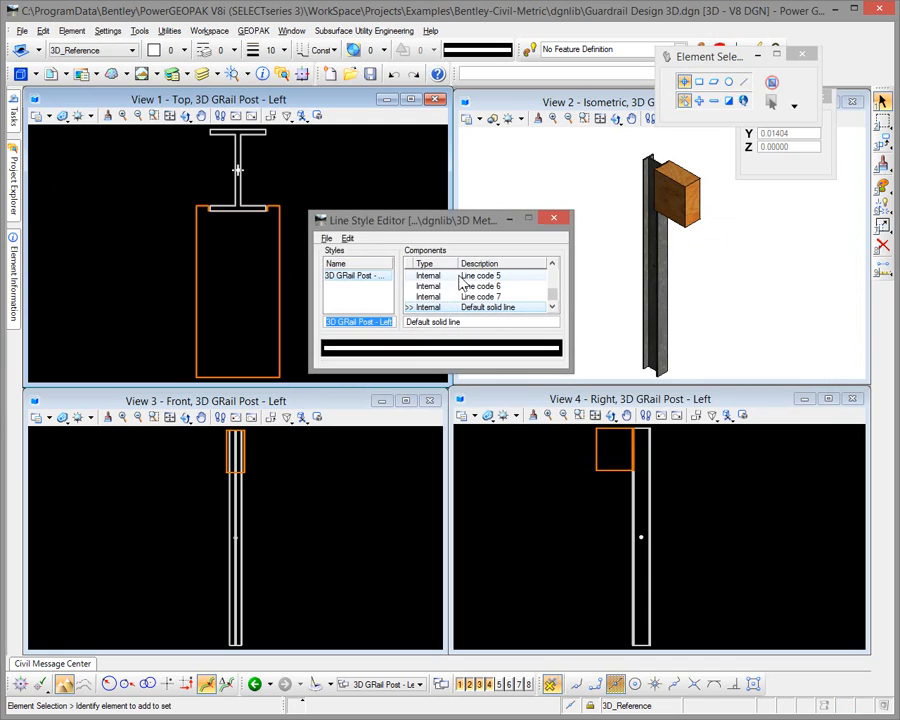
{"action": "left_click", "coordinate": [332, 238]}
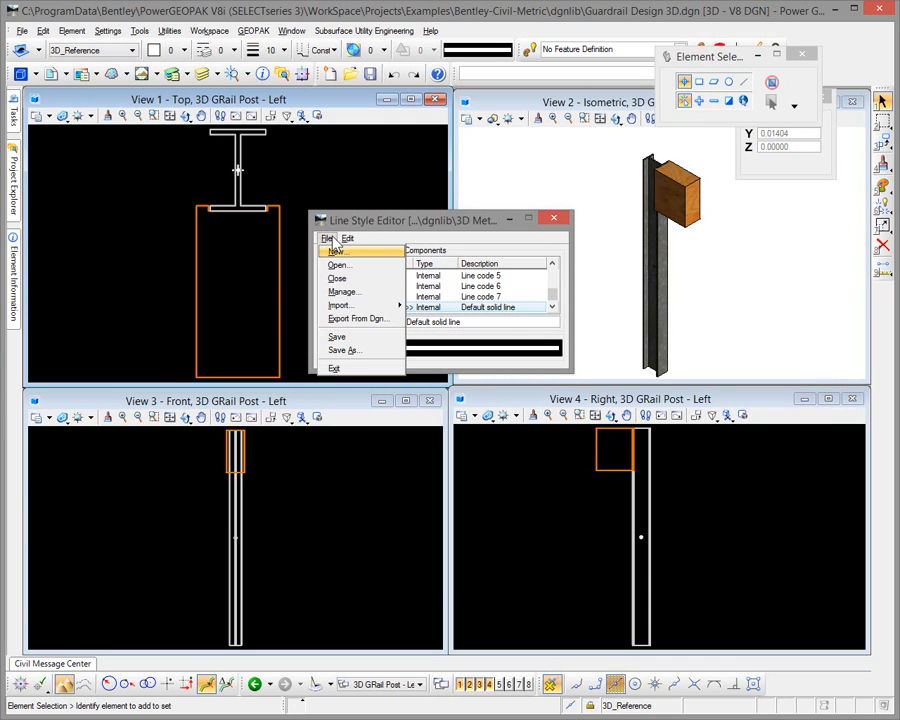
{"action": "left_click", "coordinate": [335, 251]}
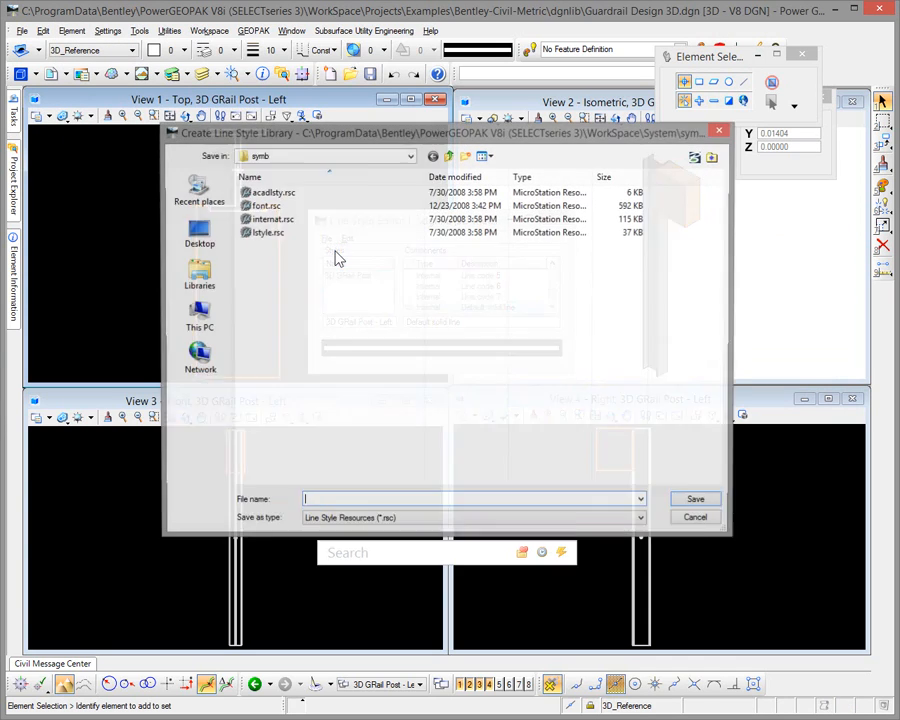
{"action": "left_click", "coordinate": [200, 278]}
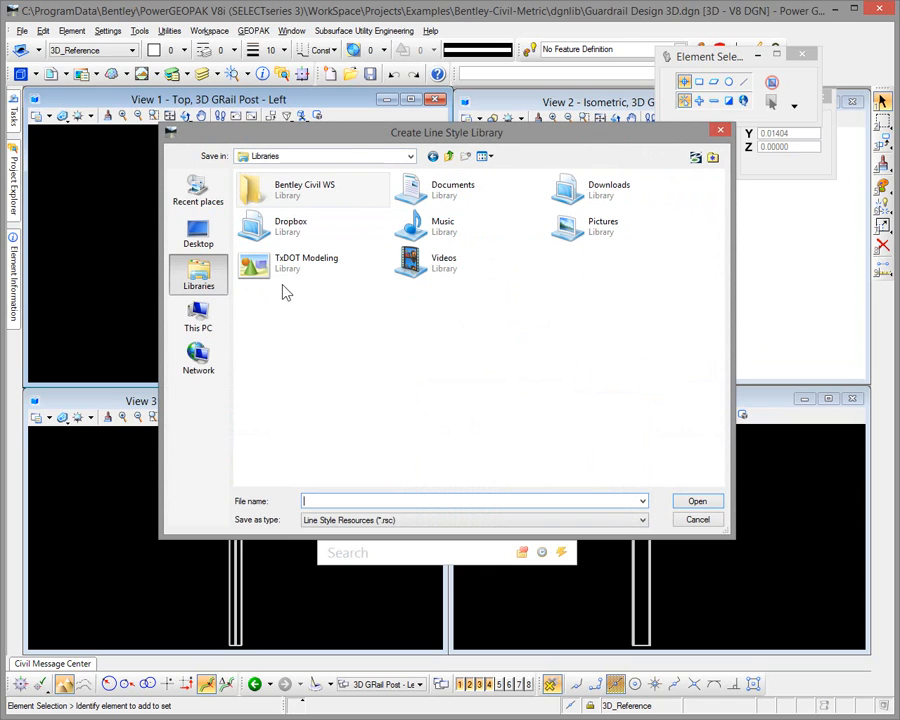
{"action": "double_click", "coordinate": [300, 200]}
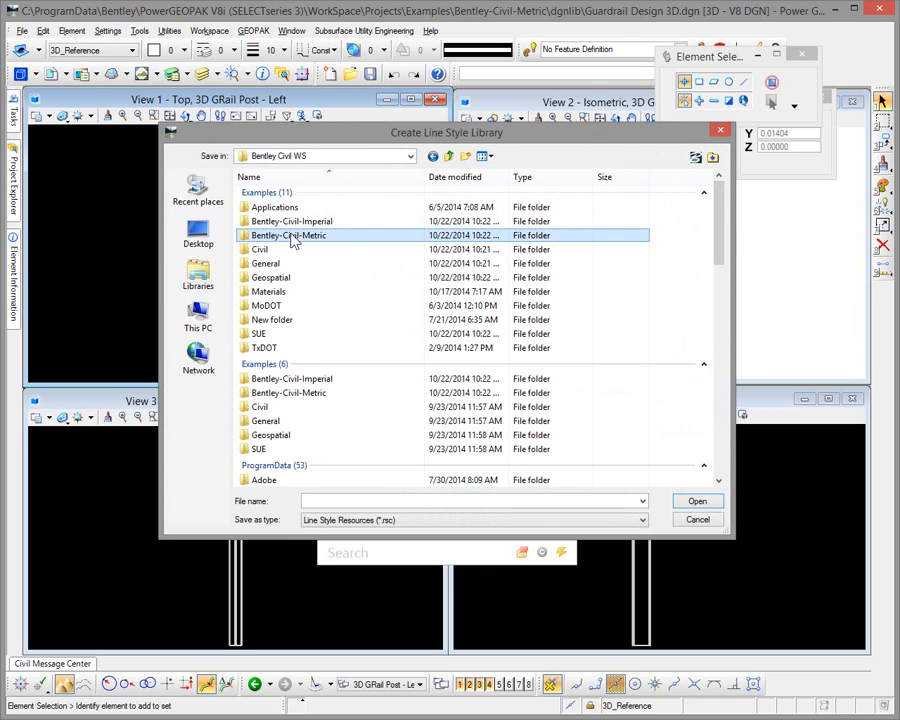
{"action": "double_click", "coordinate": [290, 236]}
{"action": "double_click", "coordinate": [289, 235]}
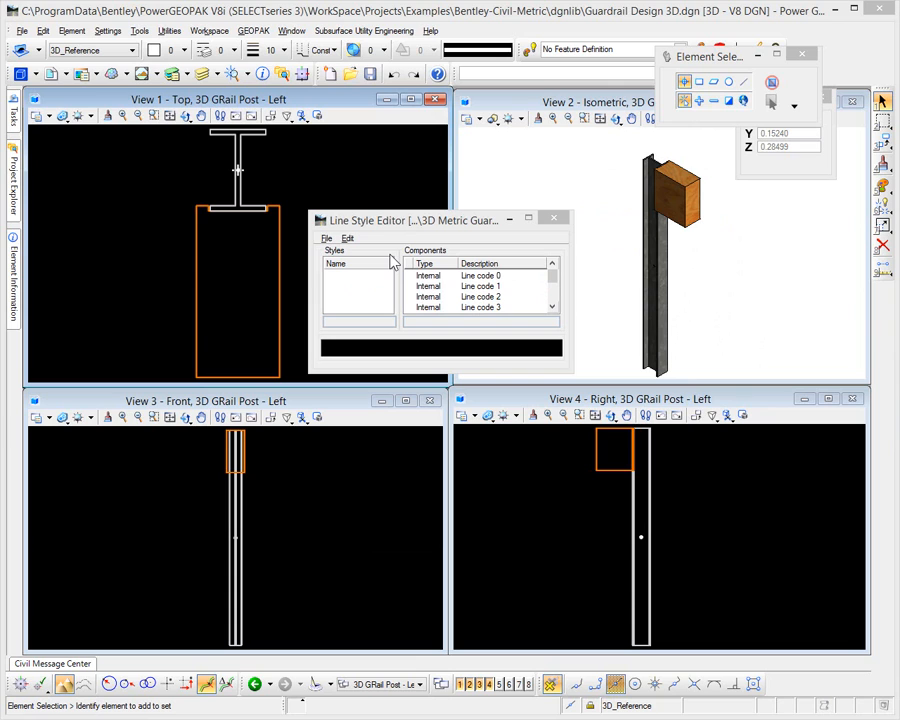
{"action": "left_click", "coordinate": [328, 239]}
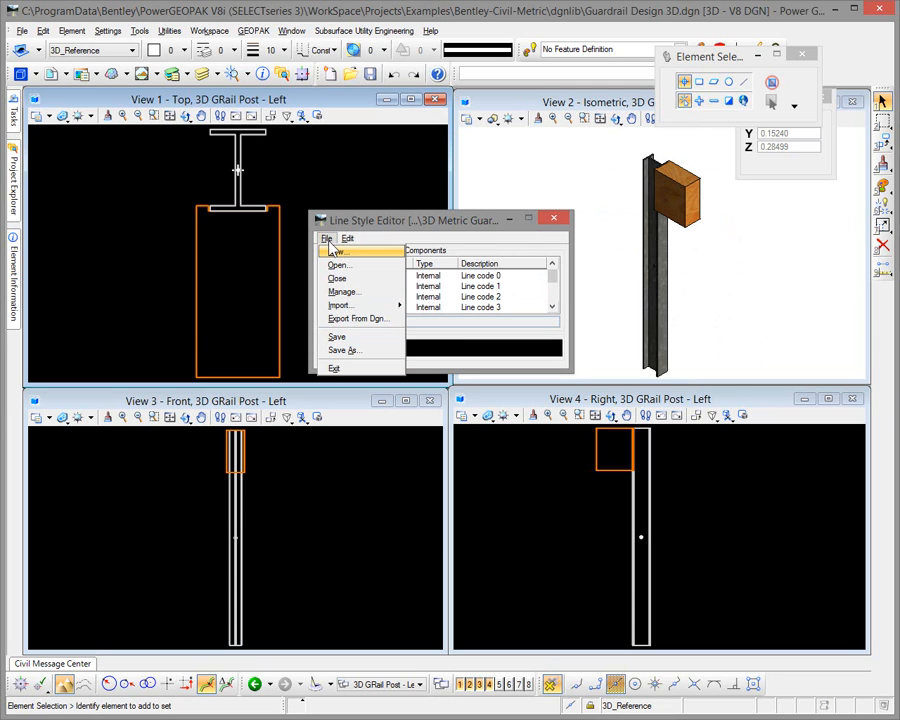
{"action": "left_click", "coordinate": [336, 254]}
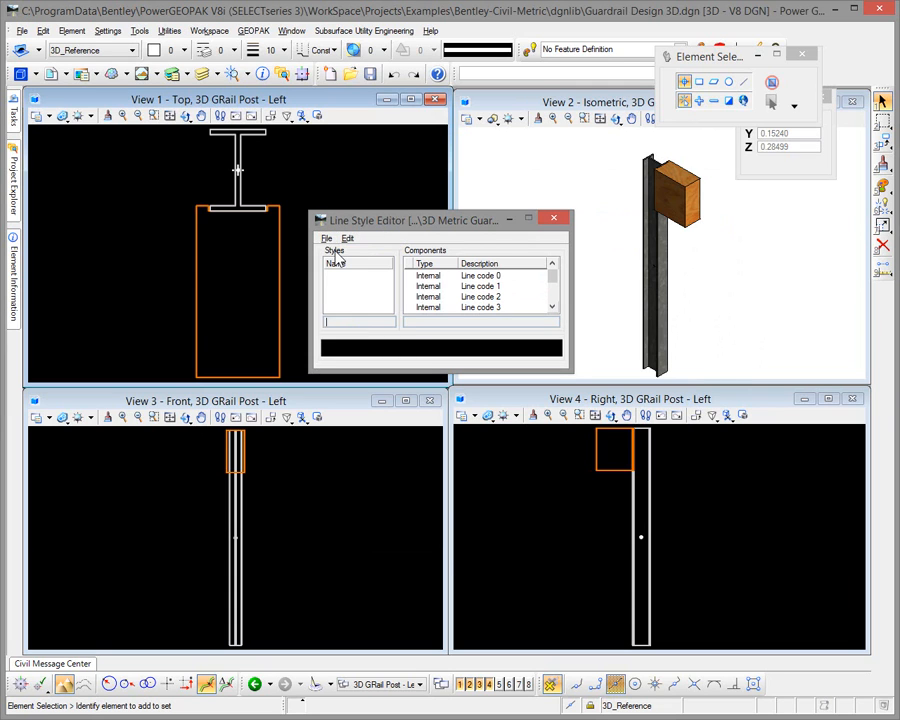
{"action": "left_click", "coordinate": [690, 521]}
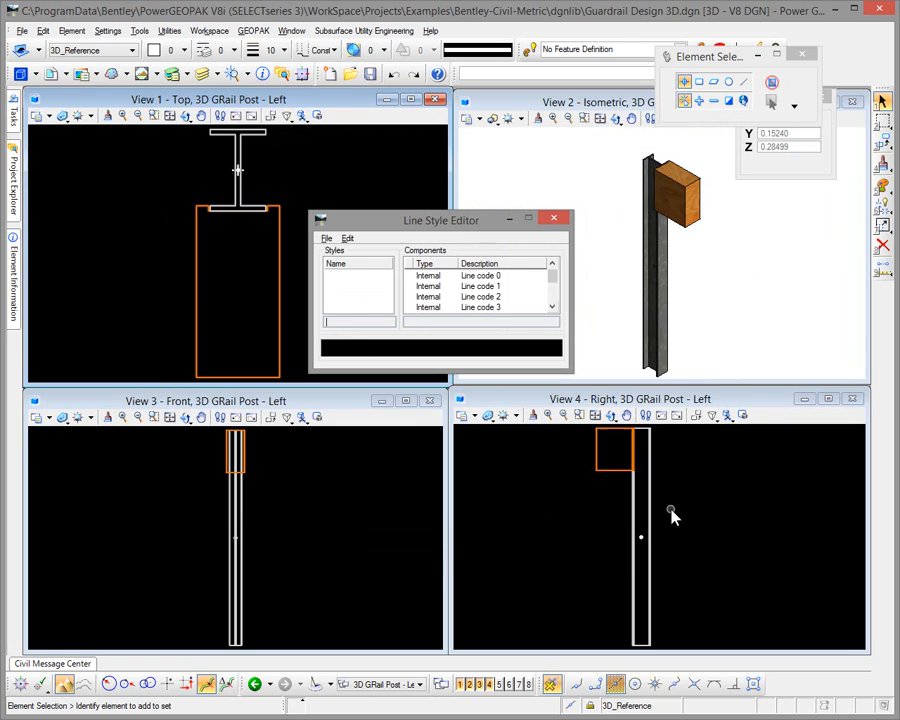
Step: Create a new line style name in the Line Style Editor and call it 3D Grail Post - Left
{"action": "left_click", "coordinate": [347, 239]}
{"action": "mouse_move", "coordinate": [352, 250]}
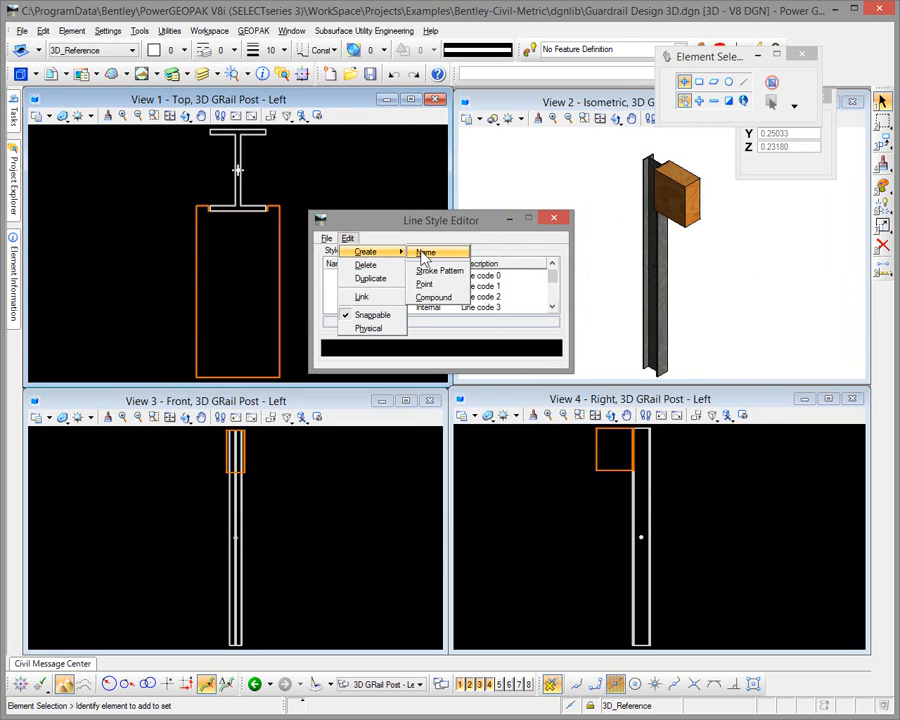
{"action": "left_click", "coordinate": [424, 254]}
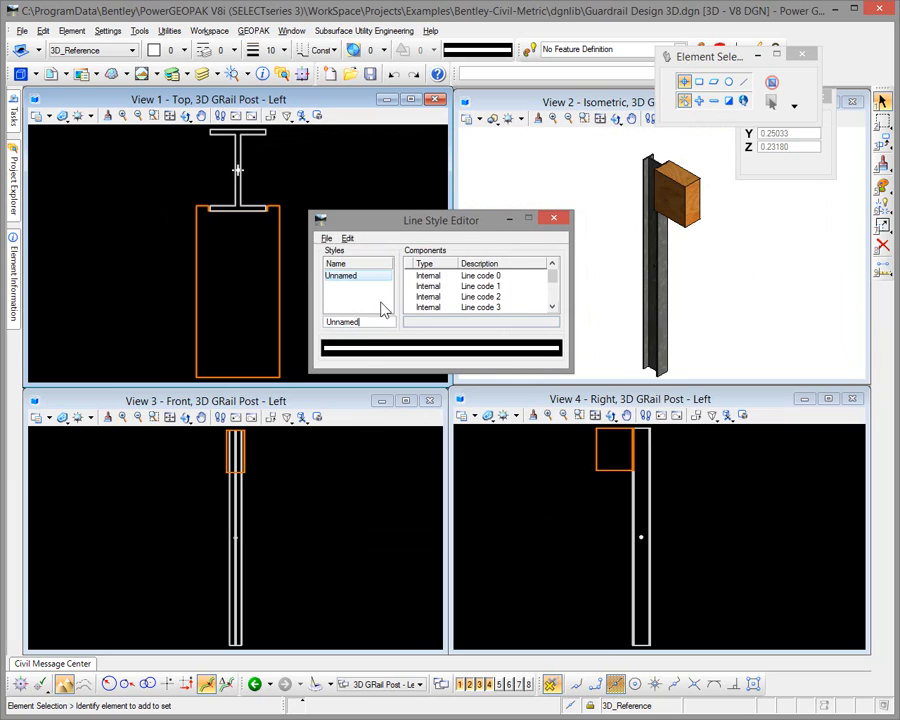
{"action": "double_click", "coordinate": [330, 320]}
{"action": "type", "text": "3D Grail Post"}
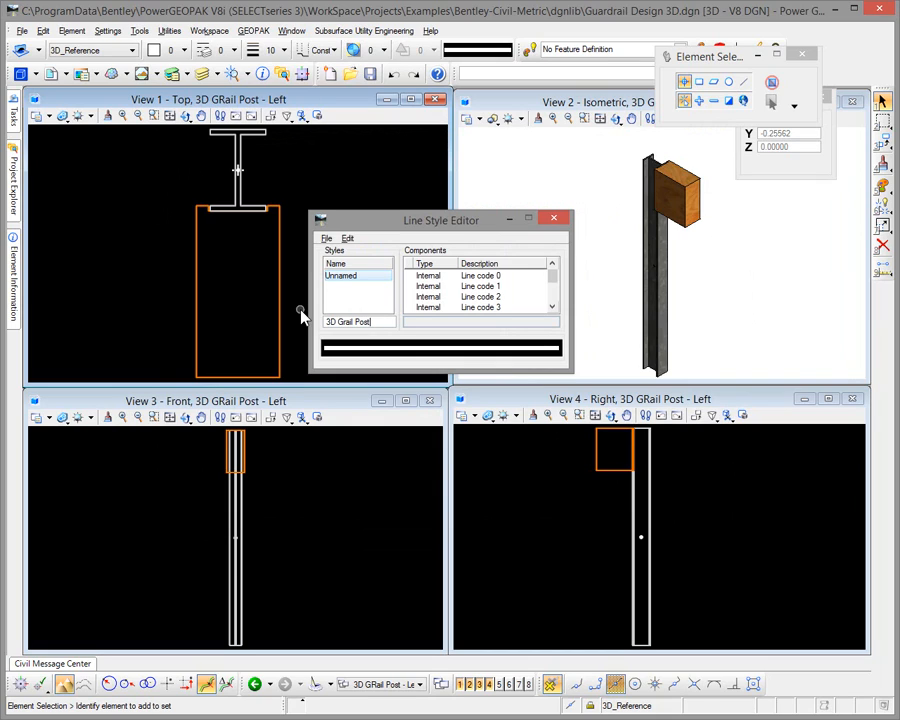
{"action": "type", "text": " - Left"}
{"action": "key", "text": "Return"}
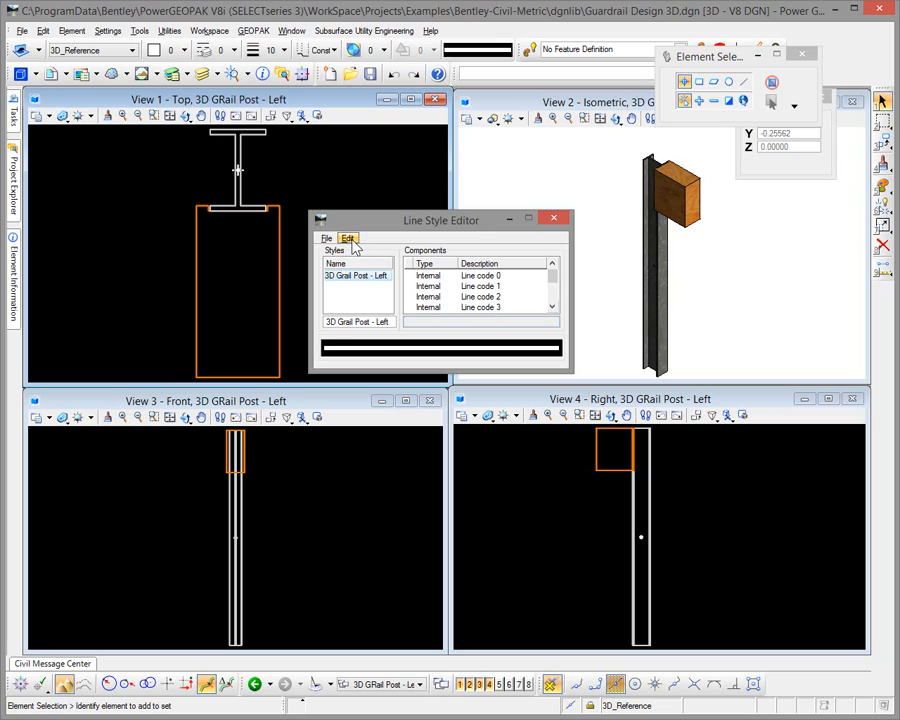
Step: Create a point component in the line style library and move the editor clear of the top view
{"action": "left_click", "coordinate": [348, 240]}
{"action": "mouse_move", "coordinate": [366, 252]}
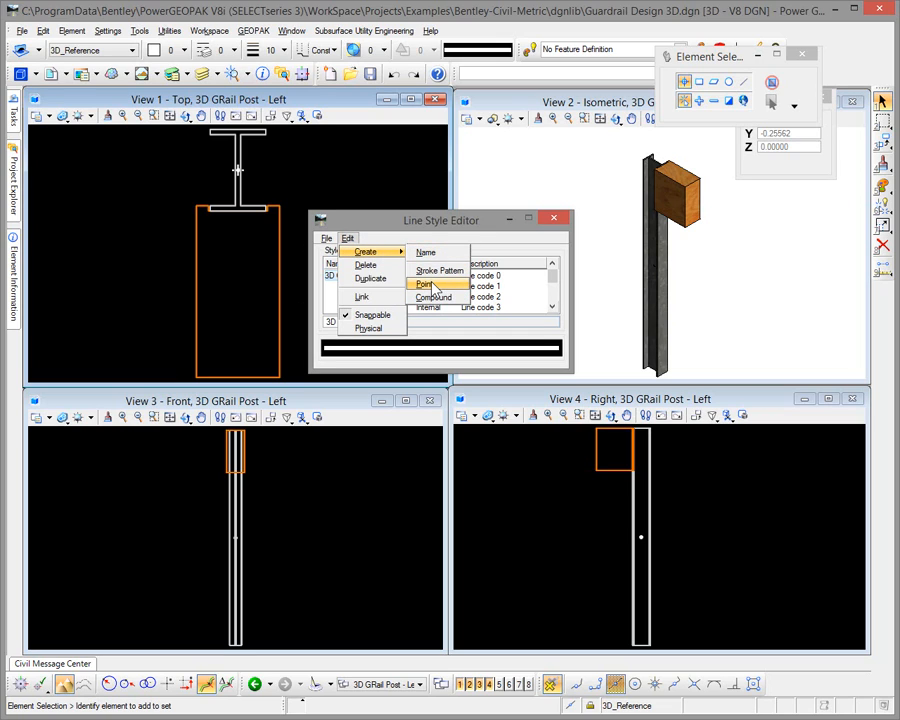
{"action": "left_click", "coordinate": [428, 285]}
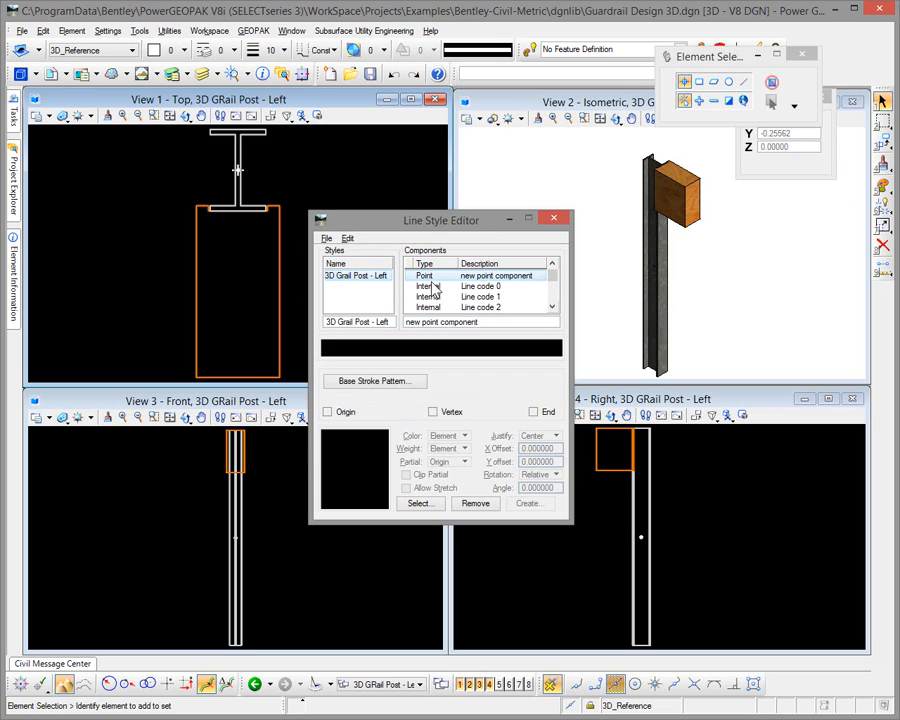
{"action": "left_click_drag", "start_coordinate": [445, 222], "coordinate": [559, 198]}
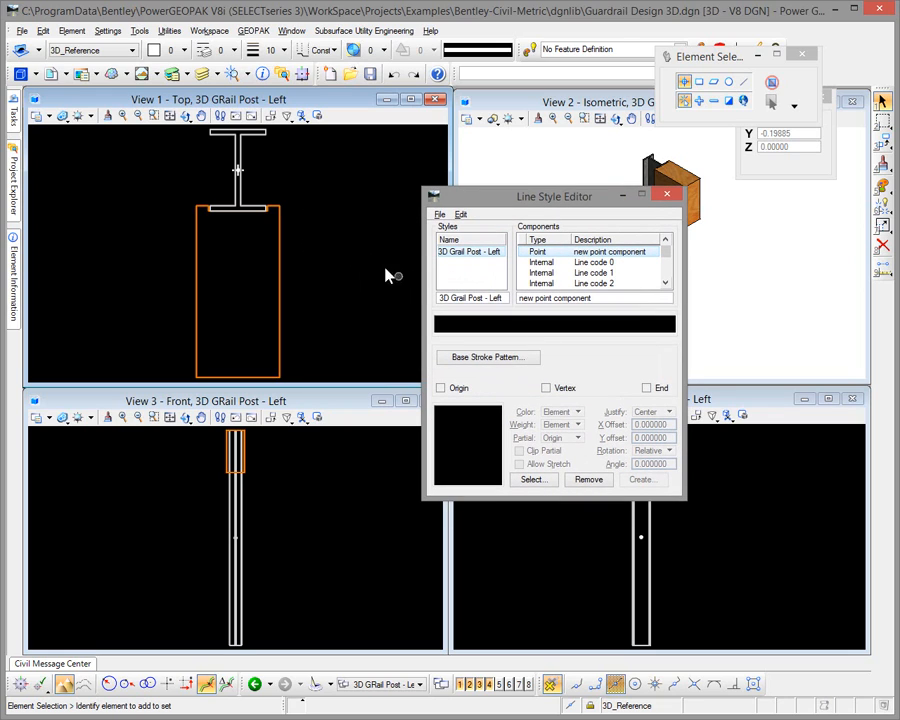
Step: Define the cell origin of the left post at xy=0,0,0
{"action": "mouse_move", "coordinate": [12, 108]}
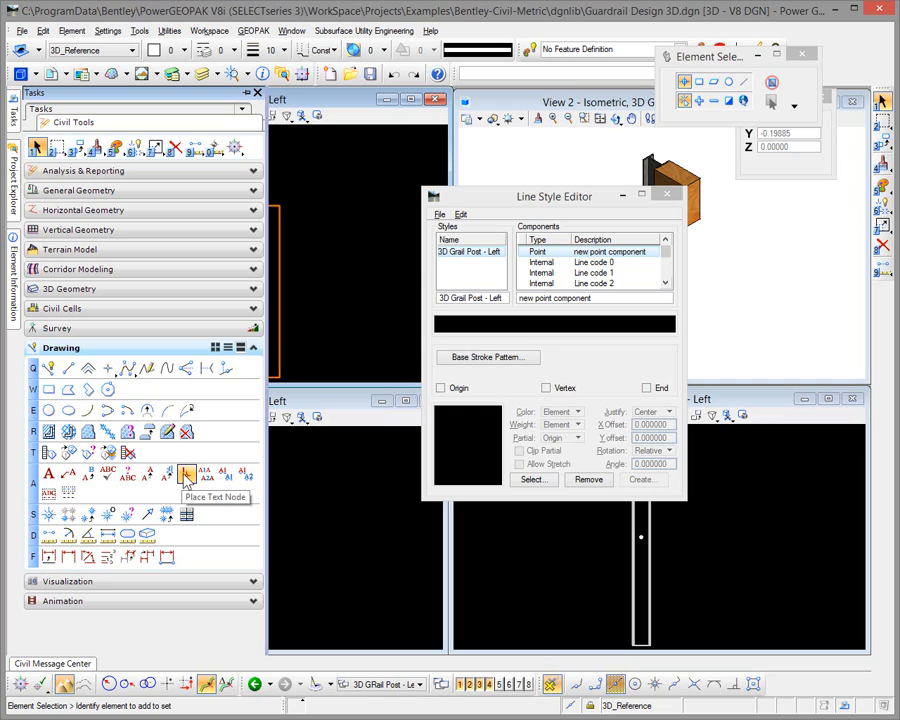
{"action": "left_click", "coordinate": [108, 515]}
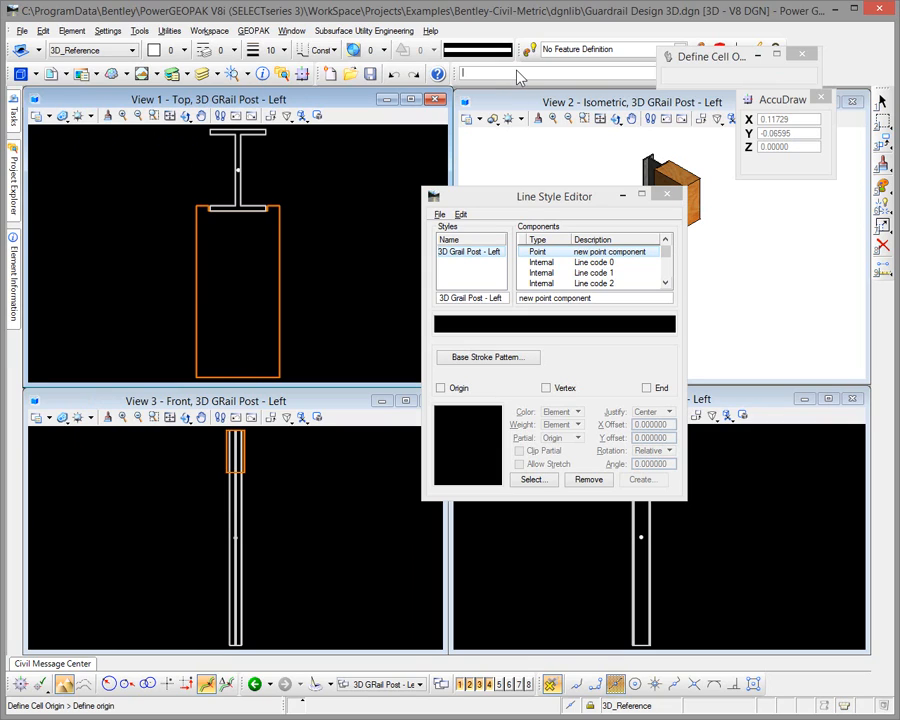
{"action": "type", "text": "xy=0,0,0"}
{"action": "key", "text": "Return"}
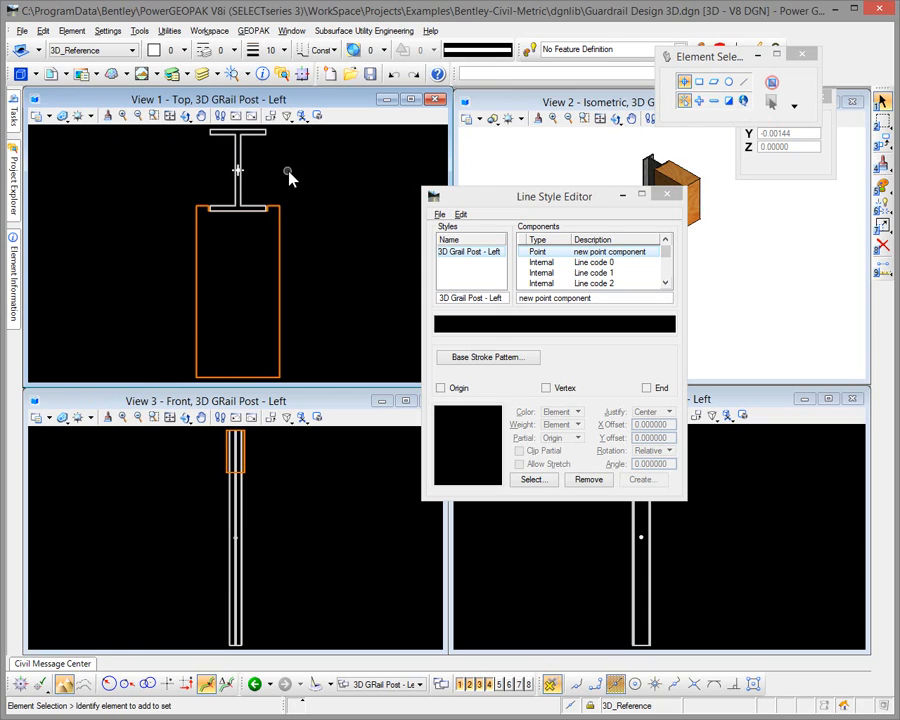
Step: Select all elements of the left post and block by enclosing them with a block selection in the top view
{"action": "scroll", "coordinate": [286, 177], "scroll_direction": "down", "scroll_amount": 1}
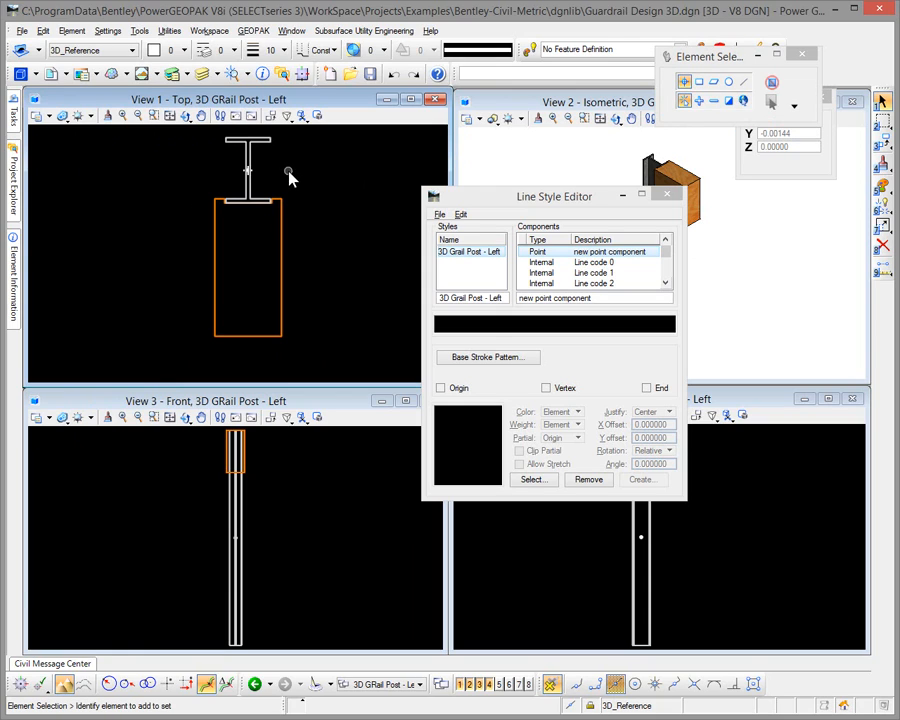
{"action": "left_click", "coordinate": [713, 84]}
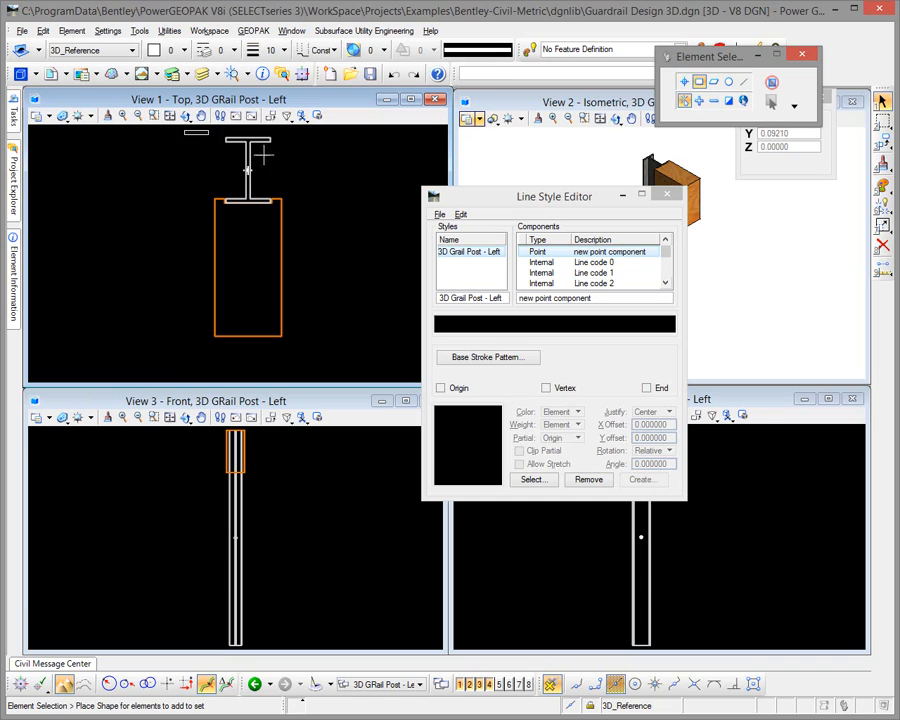
{"action": "left_click", "coordinate": [184, 130]}
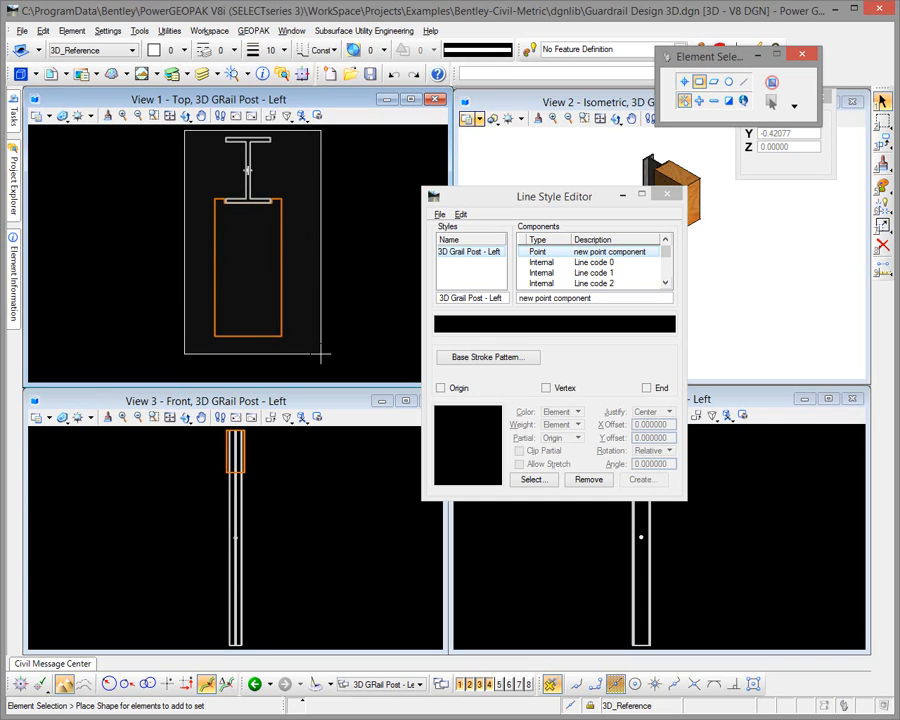
{"action": "left_click", "coordinate": [320, 354]}
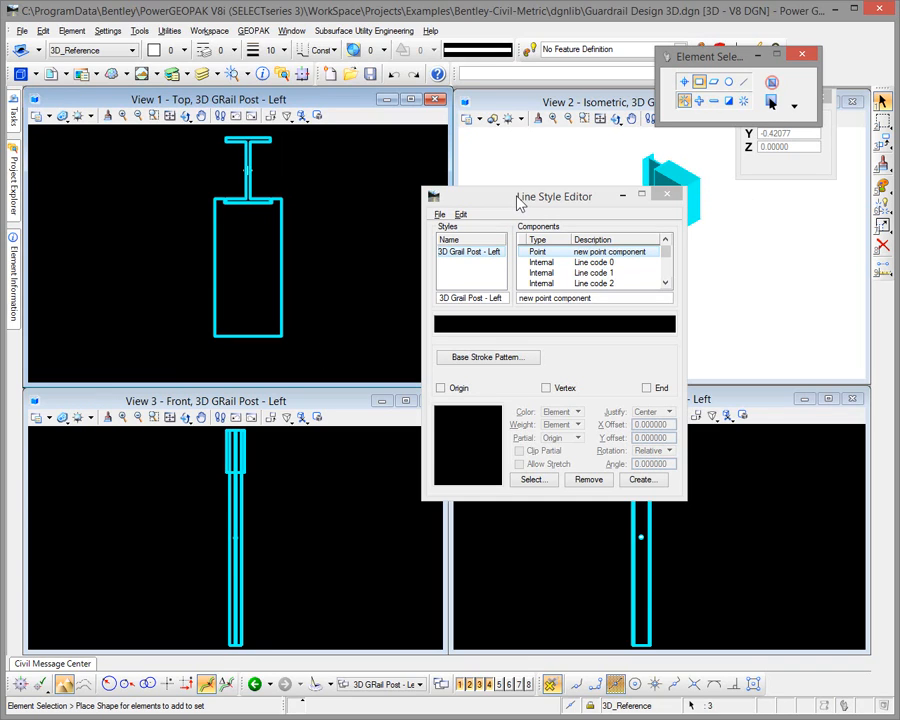
{"action": "left_click_drag", "start_coordinate": [519, 203], "coordinate": [417, 172]}
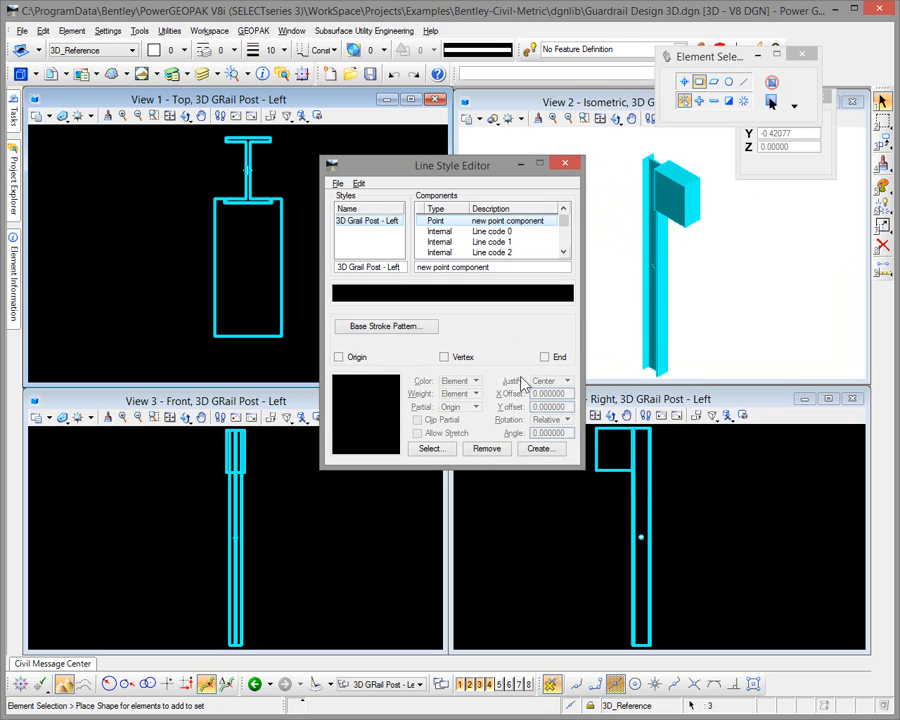
Step: Create a point symbol from the selected post elements and name it 3D Grail Post - Left
{"action": "left_click", "coordinate": [537, 449]}
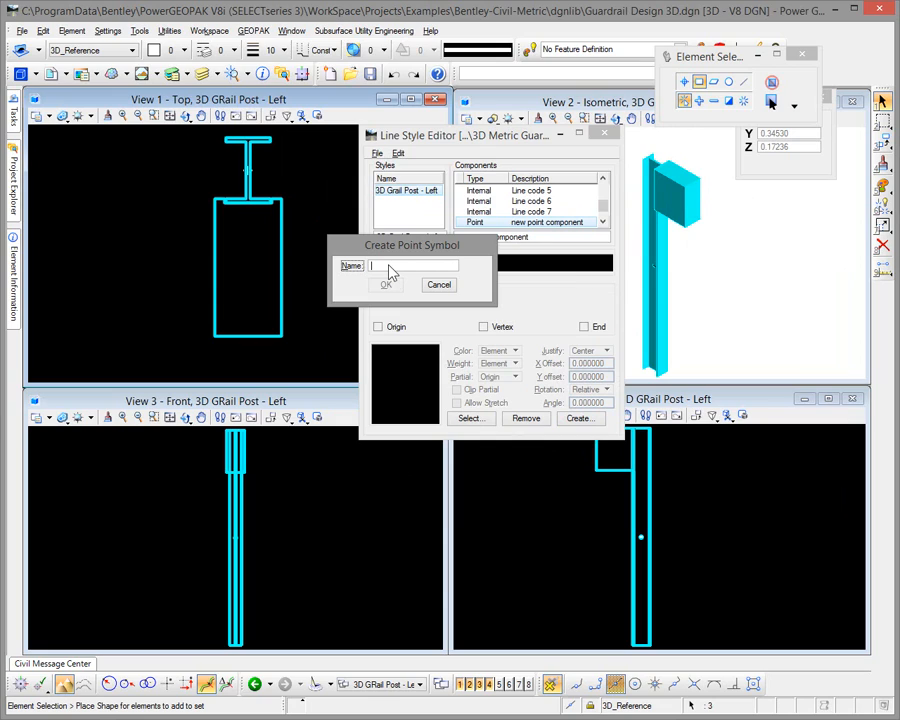
{"action": "type", "text": "3D GRail Post - Left"}
{"action": "left_click", "coordinate": [386, 285]}
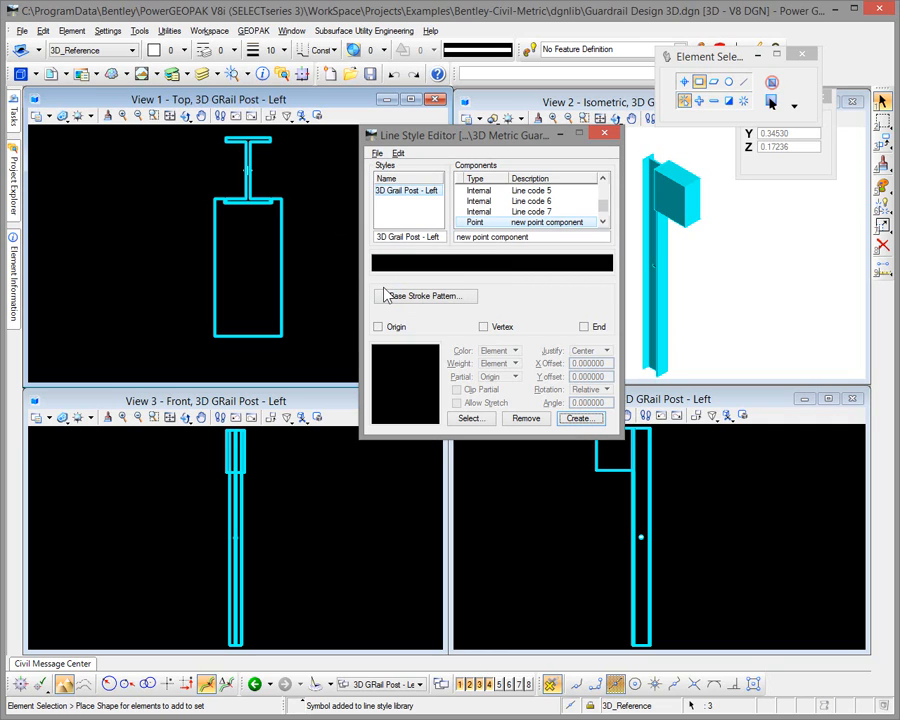
Step: Choose 3D Grail Post - Left as the point symbol and save the line style library
{"action": "left_click", "coordinate": [470, 419]}
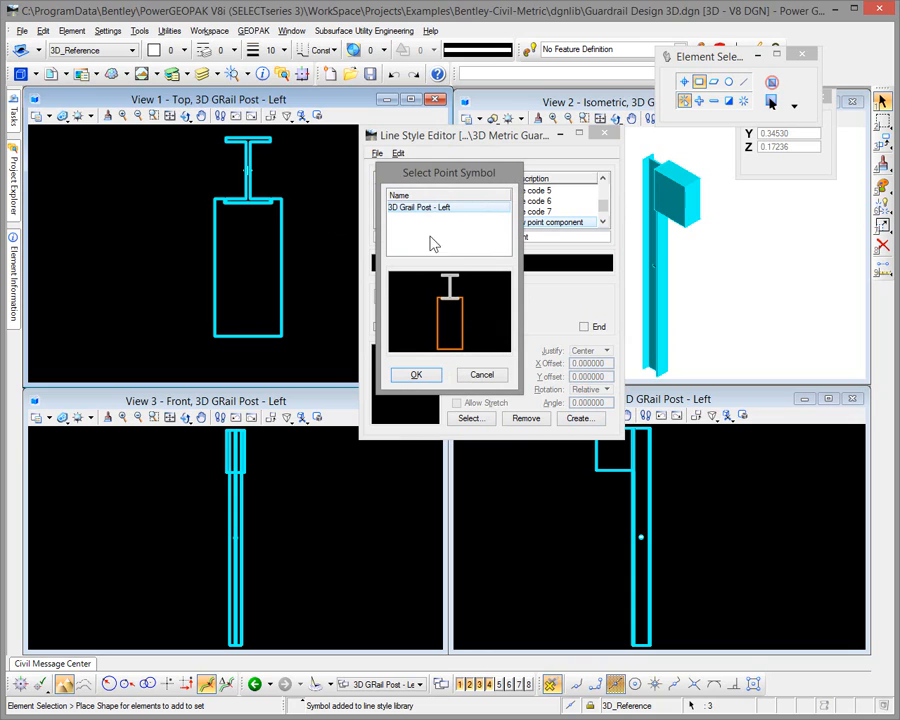
{"action": "left_click", "coordinate": [430, 376]}
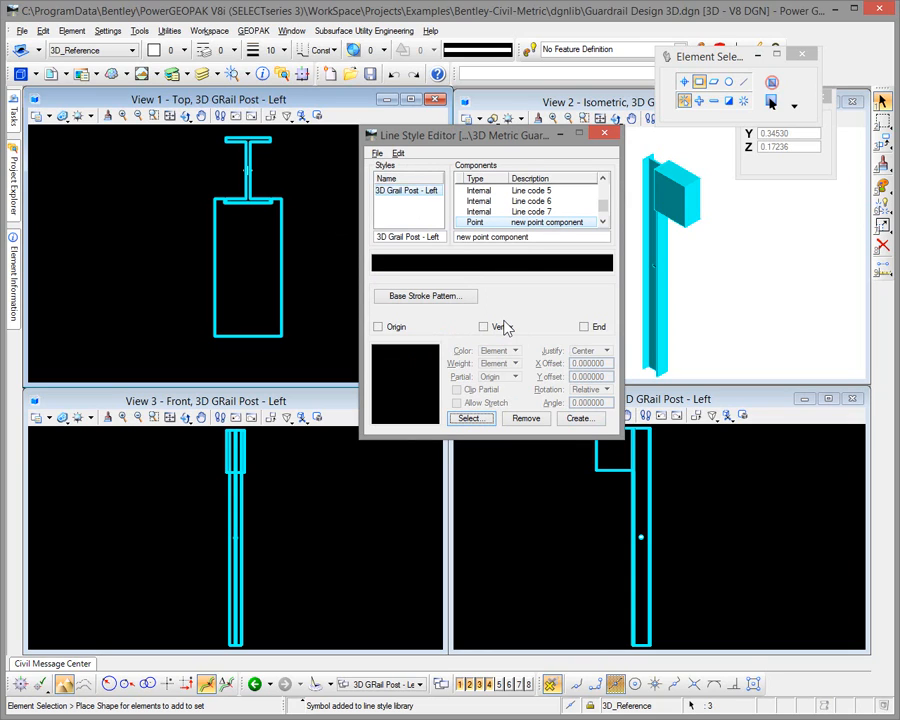
{"action": "left_click", "coordinate": [377, 153]}
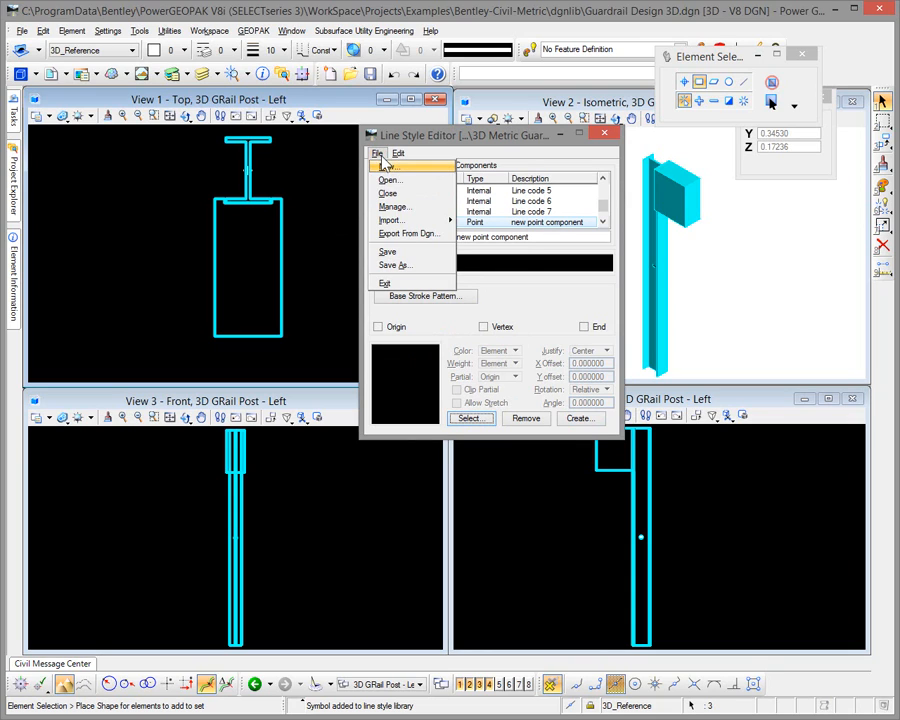
{"action": "left_click", "coordinate": [395, 257]}
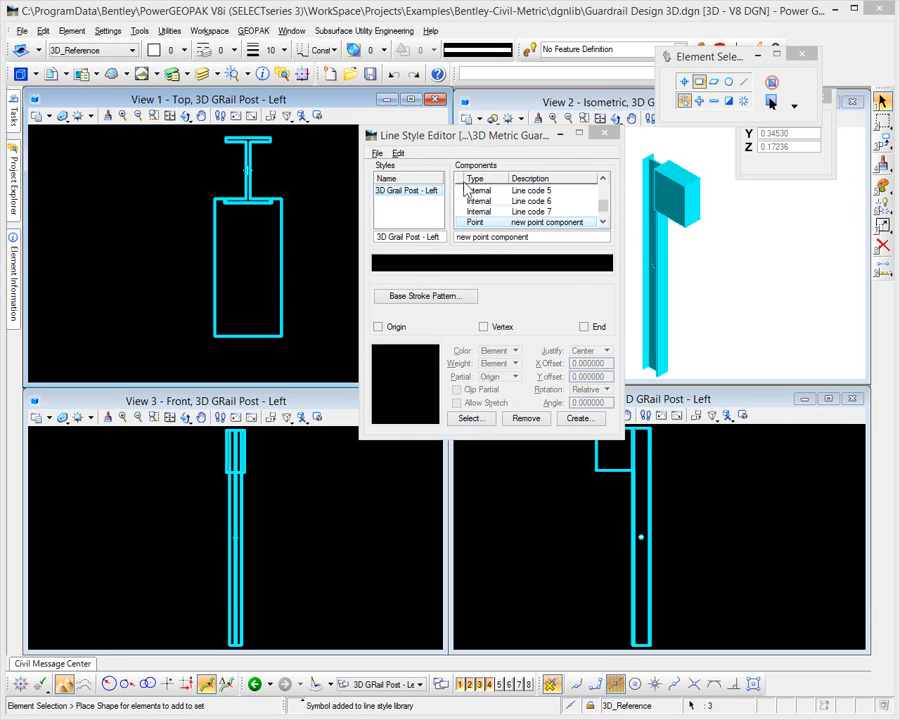
Step: Create a stroke pattern component and add a fixed gap stroke with a length of 0.1524
{"action": "left_click", "coordinate": [399, 153]}
{"action": "mouse_move", "coordinate": [412, 167]}
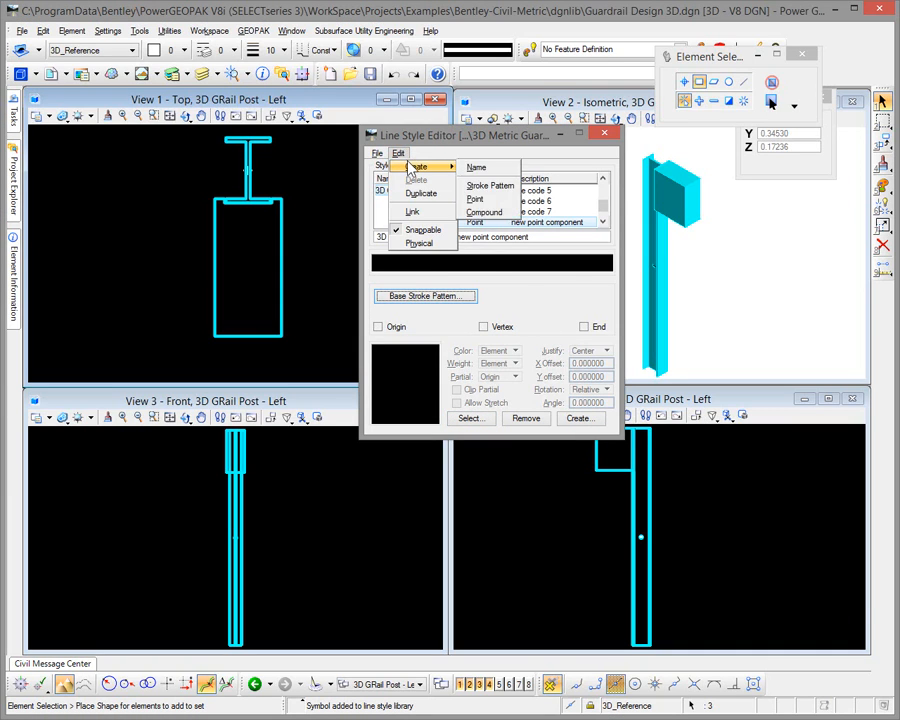
{"action": "left_click", "coordinate": [490, 187]}
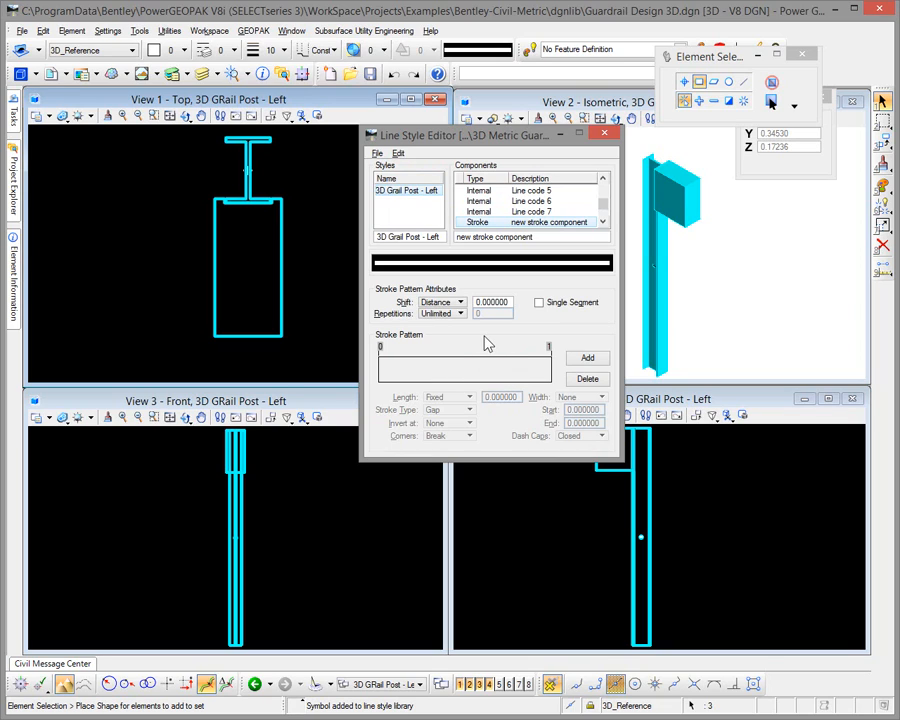
{"action": "left_click", "coordinate": [589, 359]}
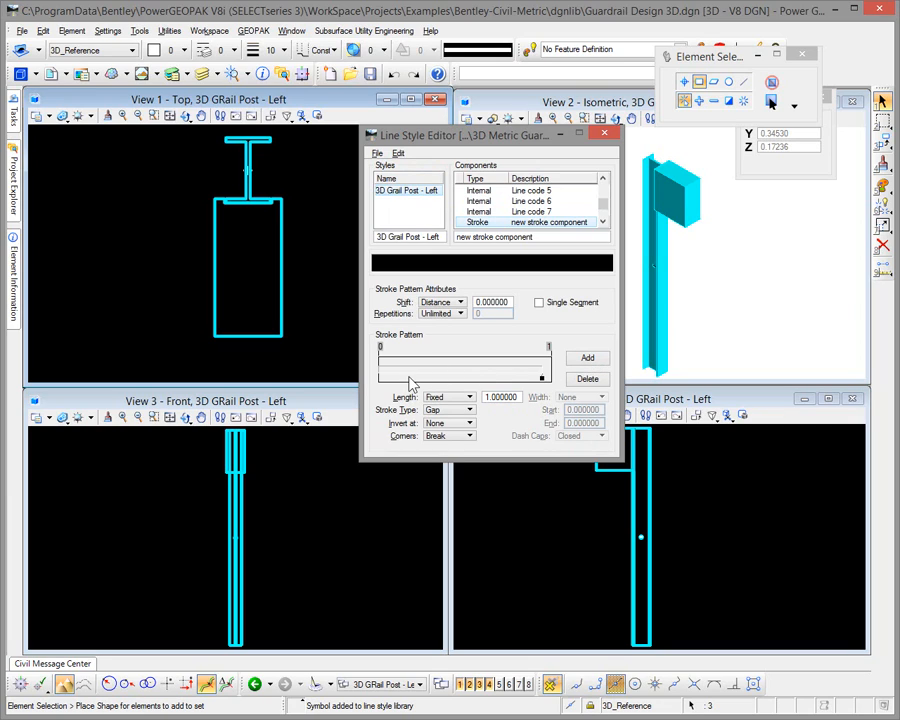
{"action": "double_click", "coordinate": [503, 398]}
{"action": "type", "text": "."}
{"action": "key", "text": "BackSpace"}
{"action": "type", "text": ".1524"}
{"action": "key", "text": "Return"}
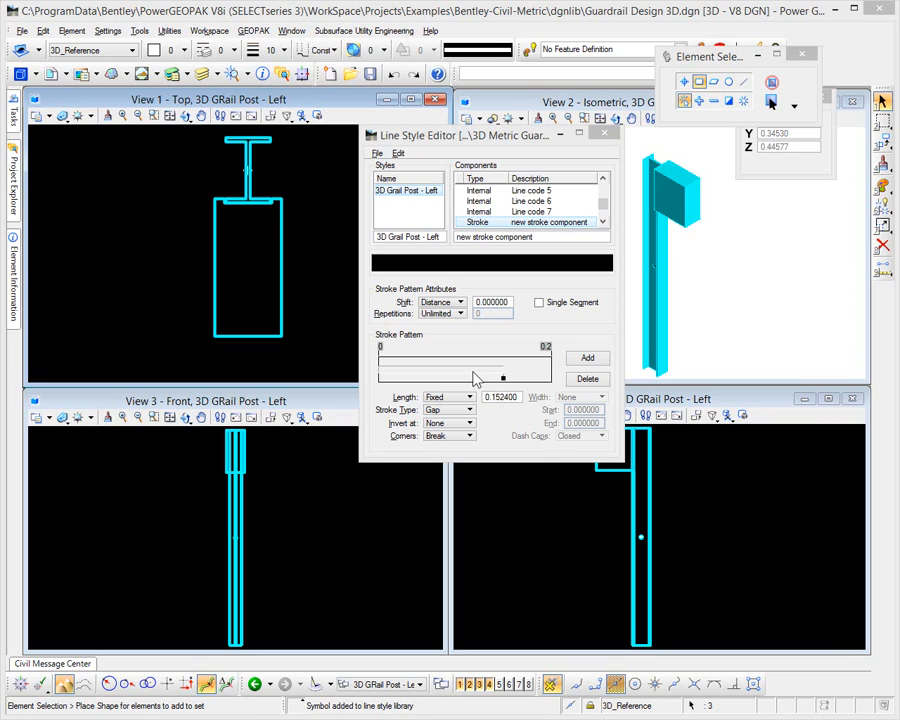
{"action": "left_click", "coordinate": [525, 376]}
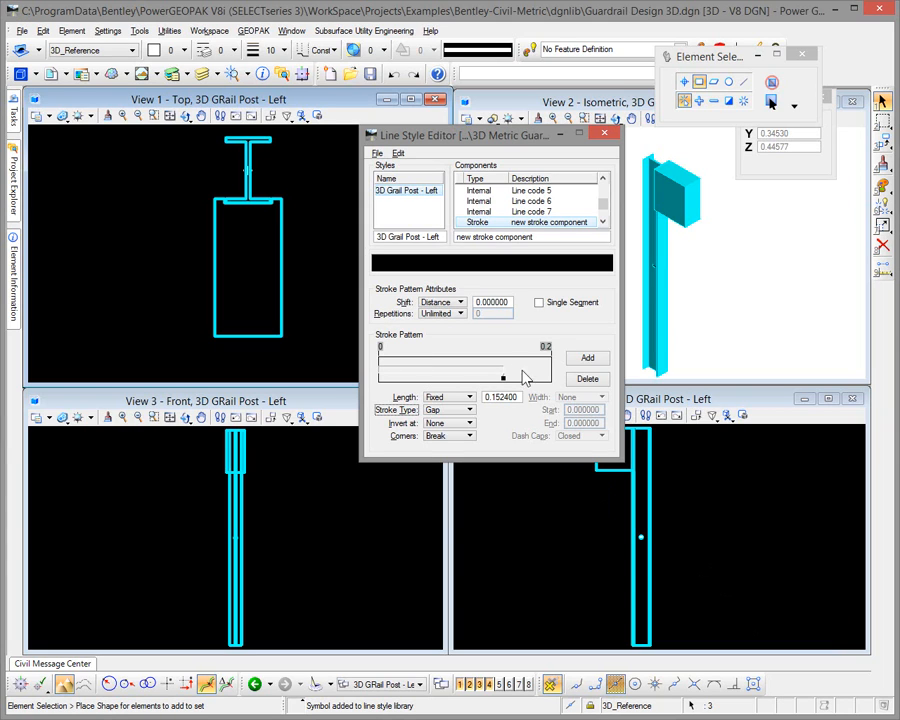
Step: Add a second gap stroke to the stroke pattern and set its fixed length to 1.7526
{"action": "left_click", "coordinate": [587, 360]}
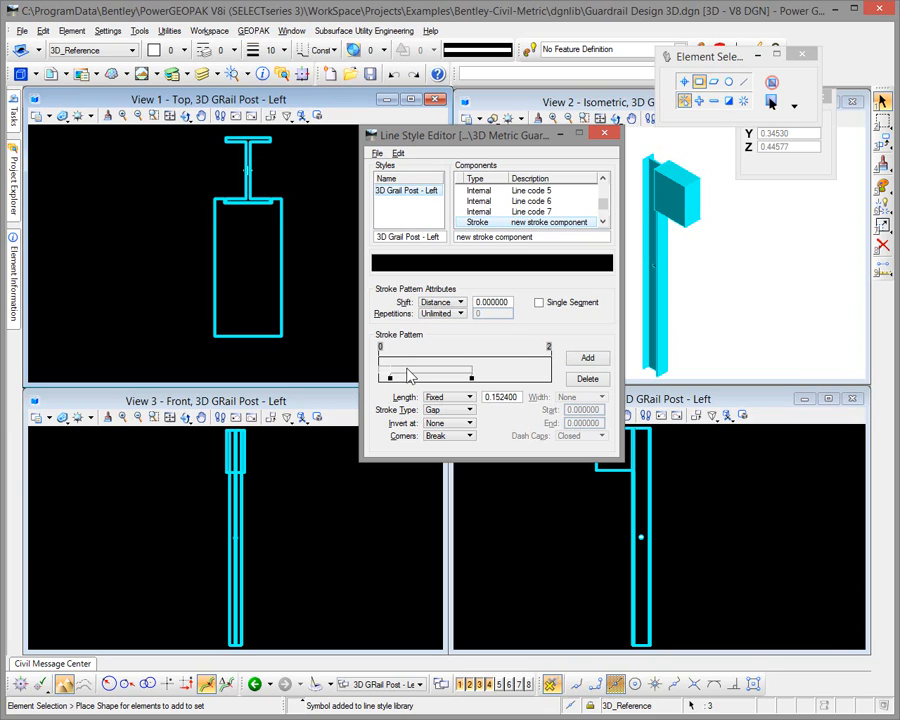
{"action": "left_click", "coordinate": [407, 370]}
{"action": "double_click", "coordinate": [503, 397]}
{"action": "type", "text": "1.7525"}
{"action": "key", "text": "Tab"}
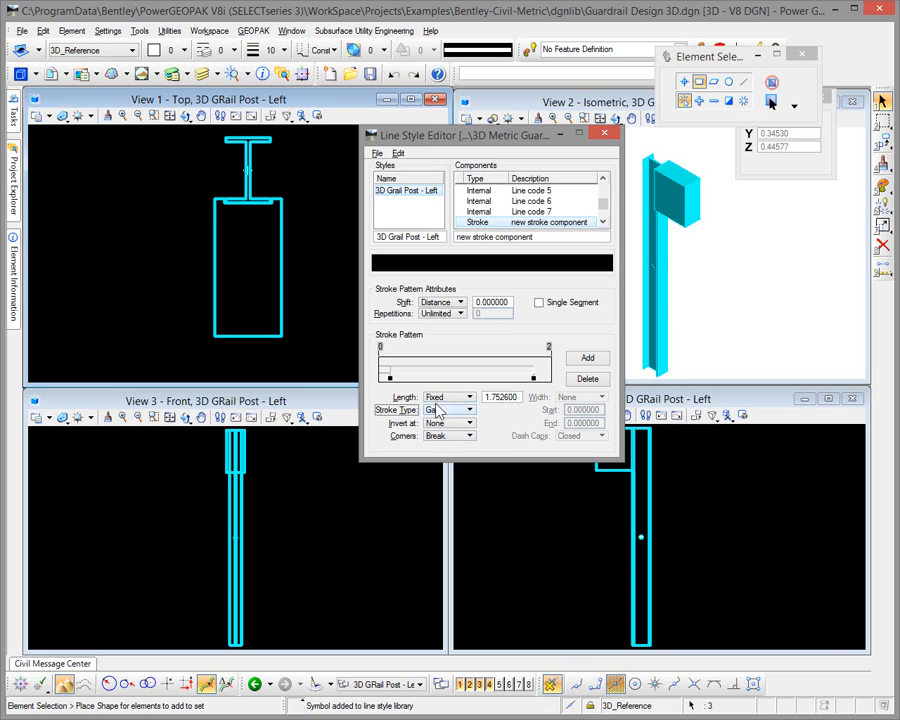
{"action": "left_click", "coordinate": [381, 372]}
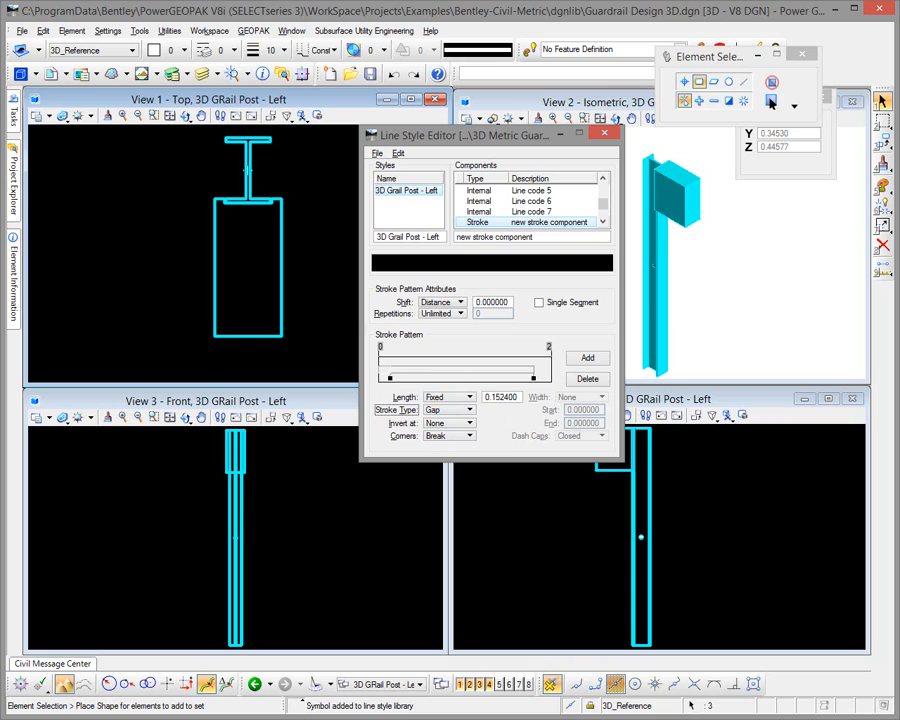
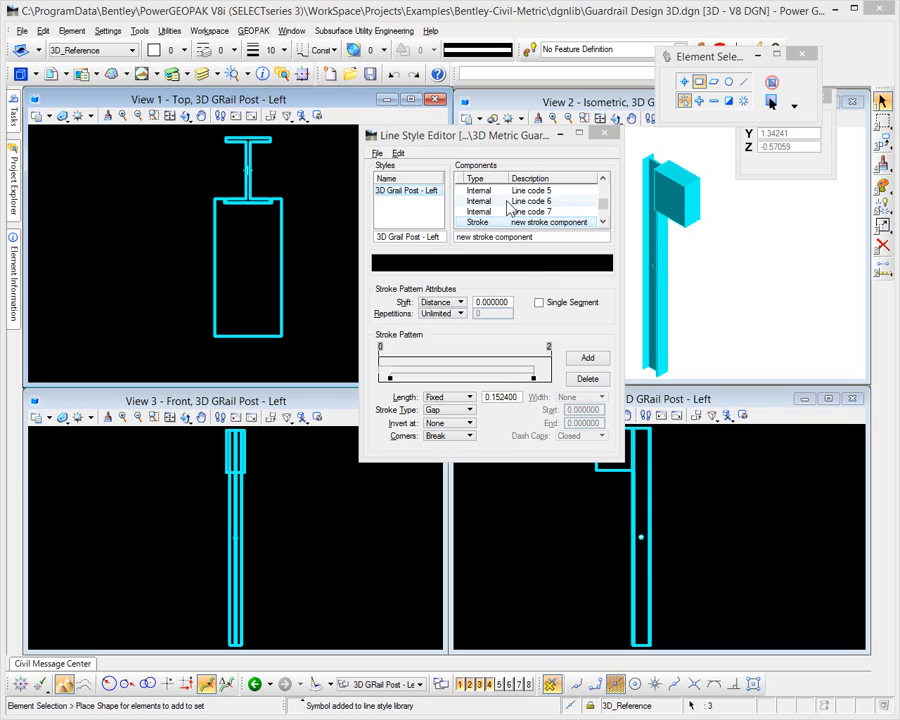
Step: Create a compound component in the line style library
{"action": "left_click", "coordinate": [398, 153]}
{"action": "mouse_move", "coordinate": [415, 168]}
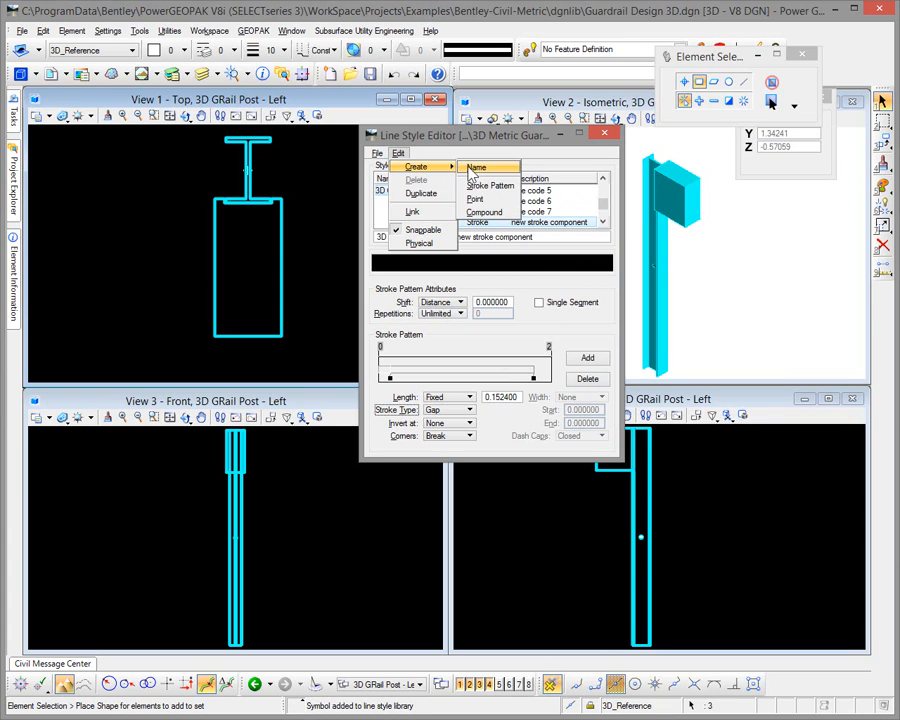
{"action": "left_click", "coordinate": [480, 211]}
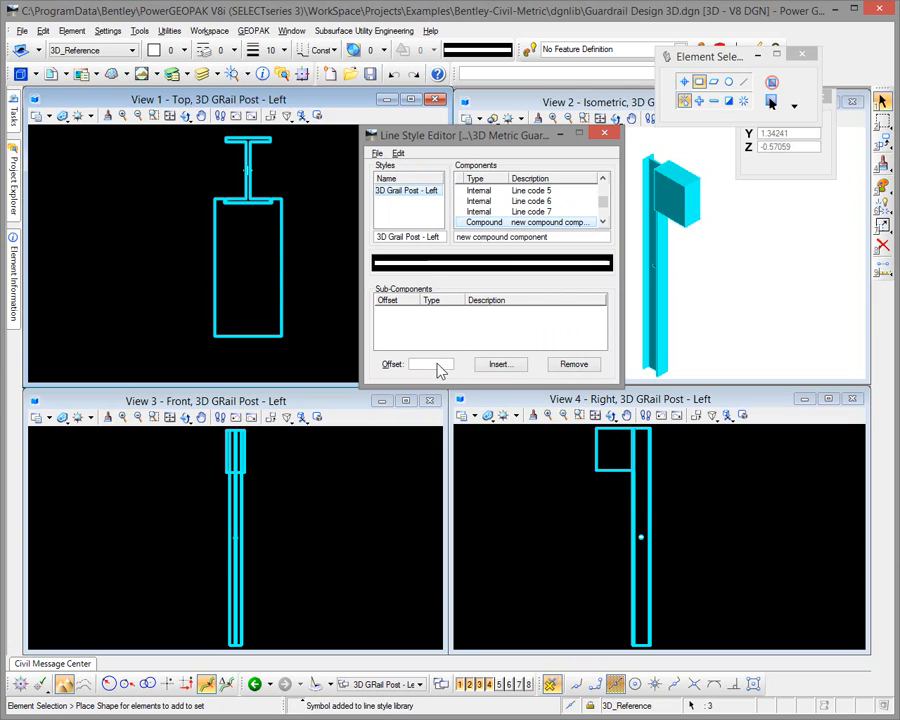
{"action": "left_click", "coordinate": [489, 365]}
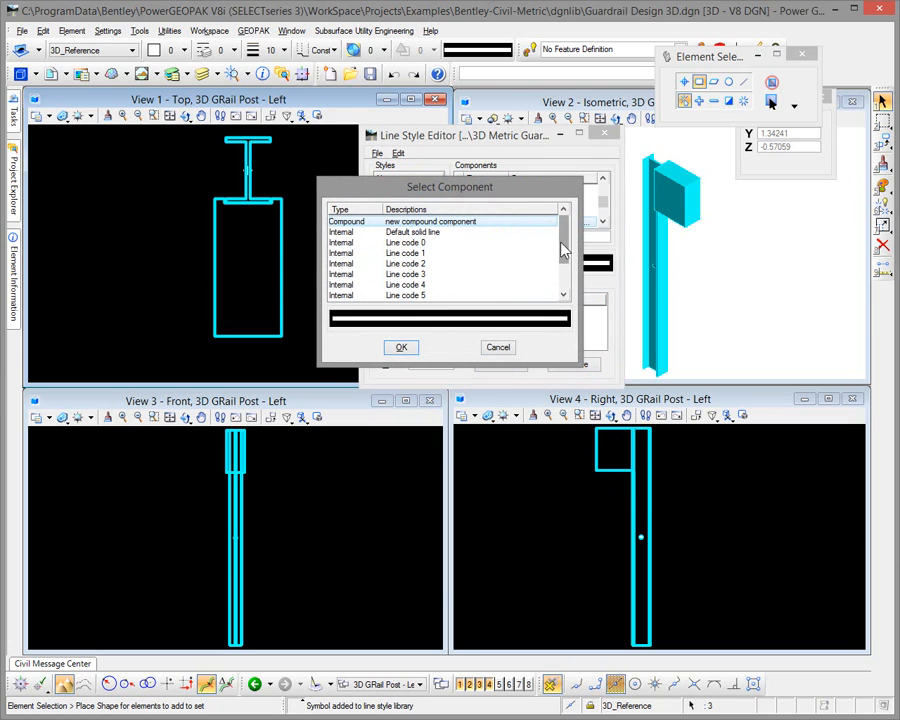
{"action": "left_click_drag", "start_coordinate": [565, 254], "coordinate": [566, 297]}
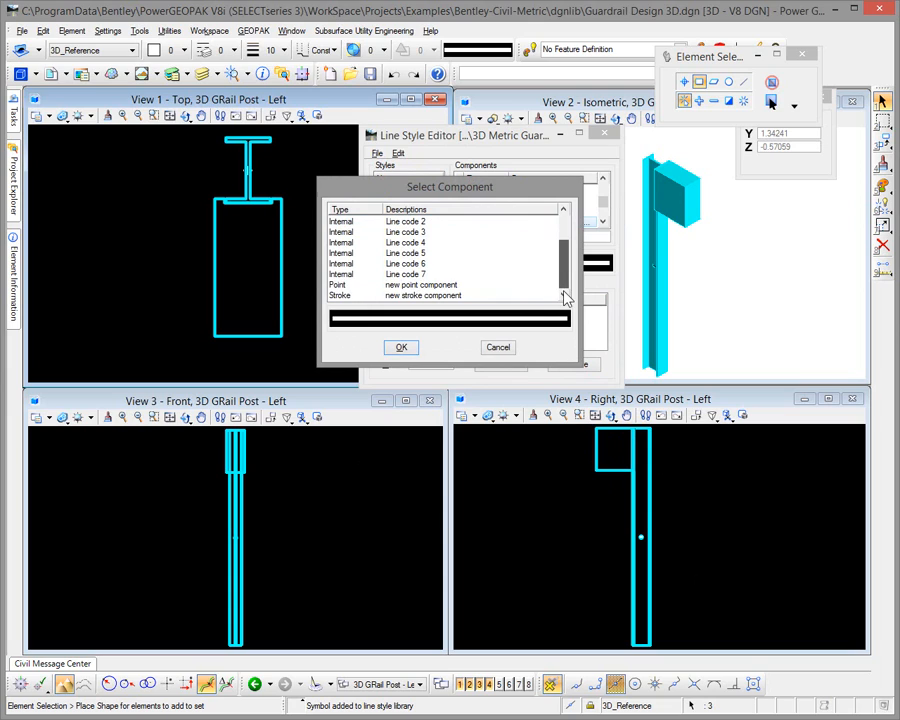
{"action": "left_click", "coordinate": [500, 347]}
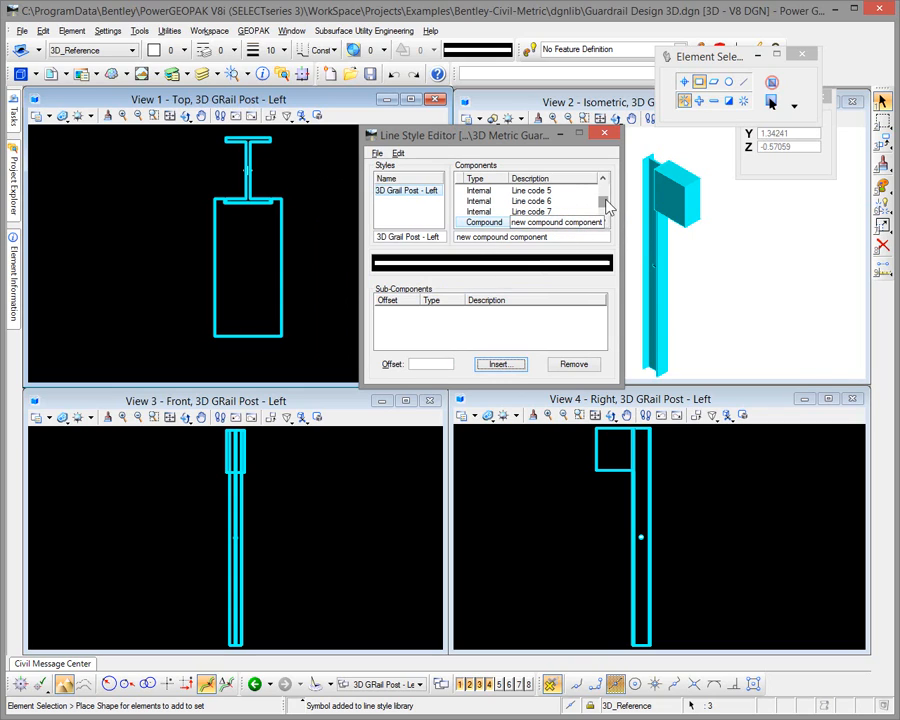
Step: Change the new point component's description to 3D Grail Post - Left
{"action": "left_click_drag", "start_coordinate": [607, 205], "coordinate": [608, 220]}
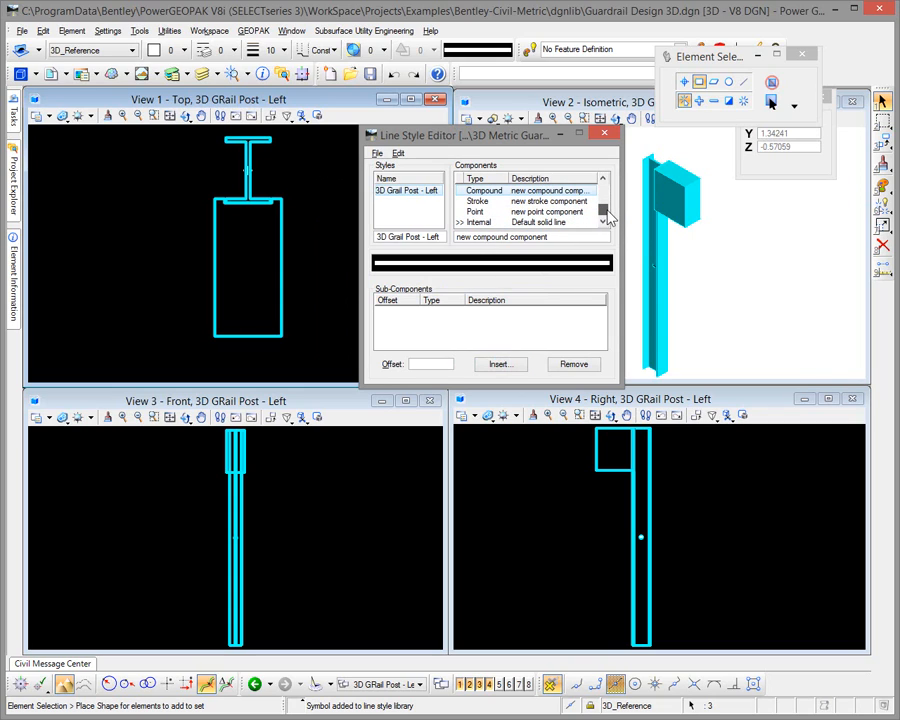
{"action": "left_click", "coordinate": [574, 213]}
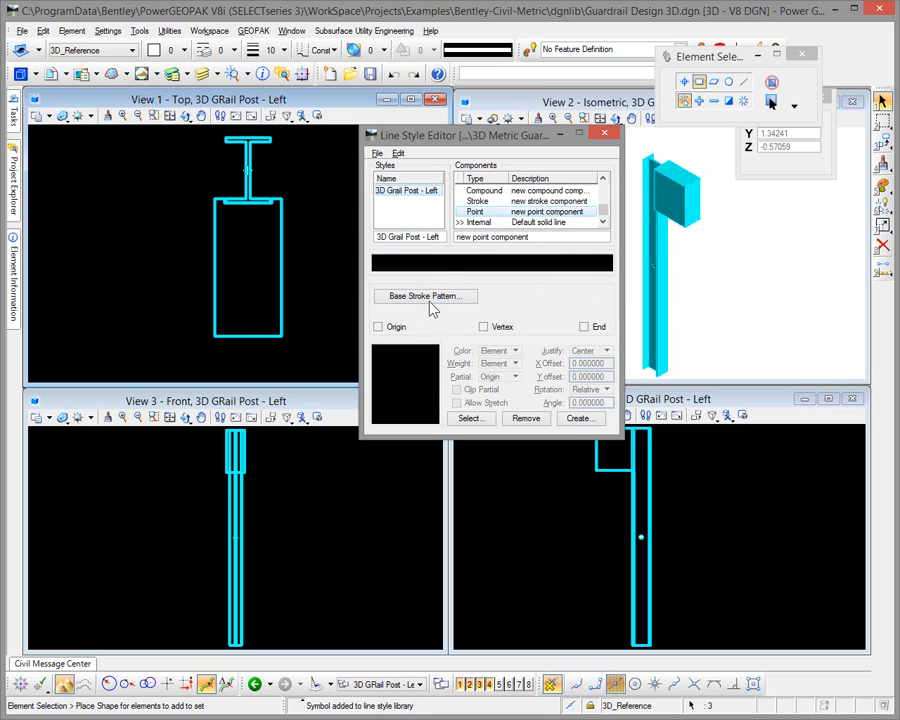
{"action": "left_click", "coordinate": [534, 238]}
{"action": "left_click_drag", "start_coordinate": [528, 241], "coordinate": [455, 246]}
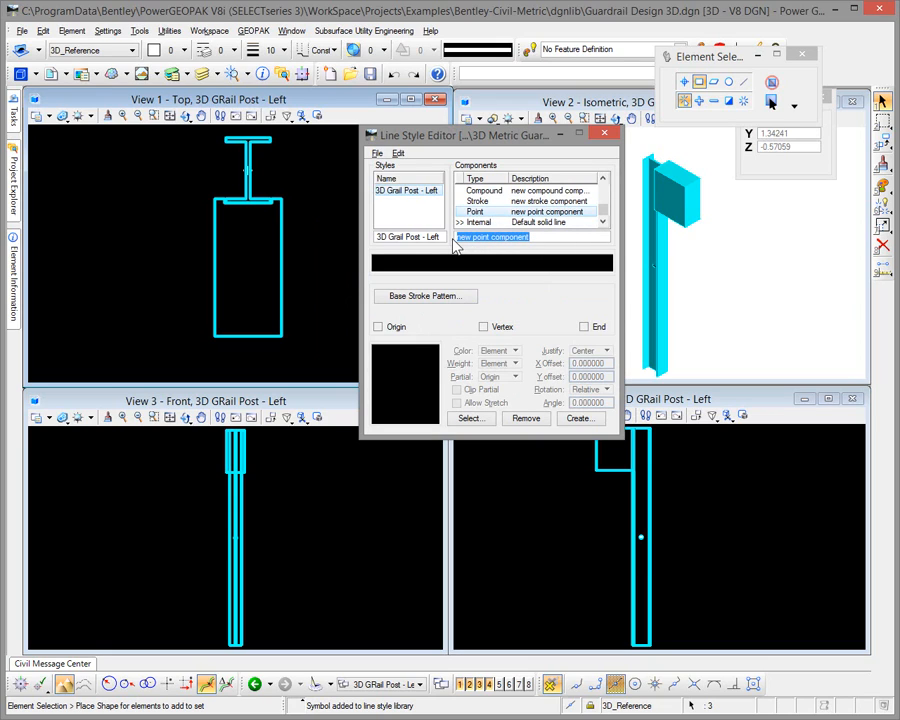
{"action": "type", "text": "3D"}
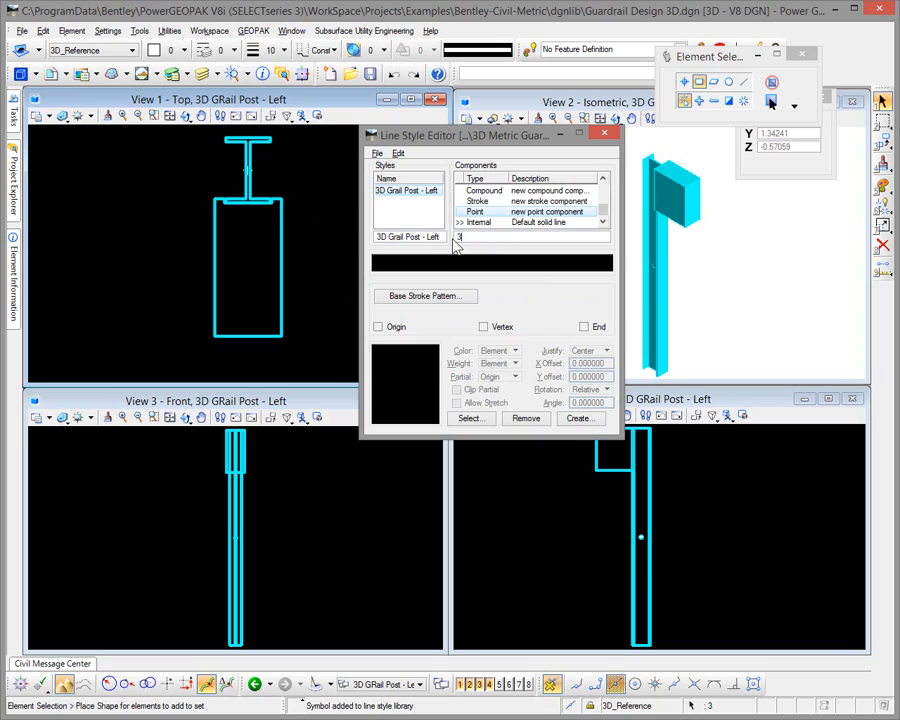
{"action": "type", "text": " Grail Post - Left"}
{"action": "key", "text": "Return"}
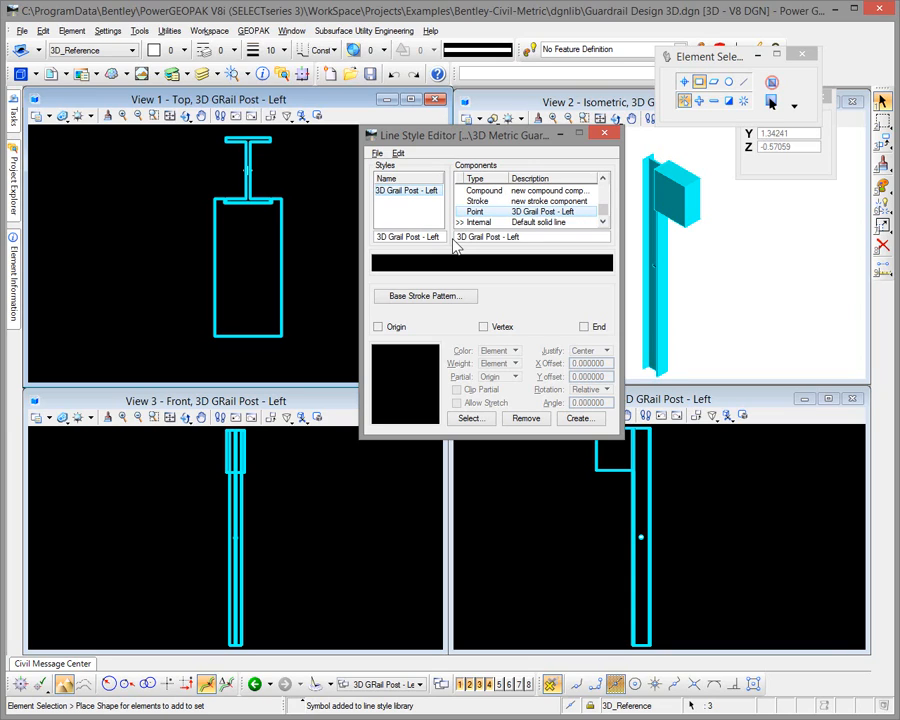
Step: Change the new stroke component's description to Grail Stroke
{"action": "left_click", "coordinate": [530, 201]}
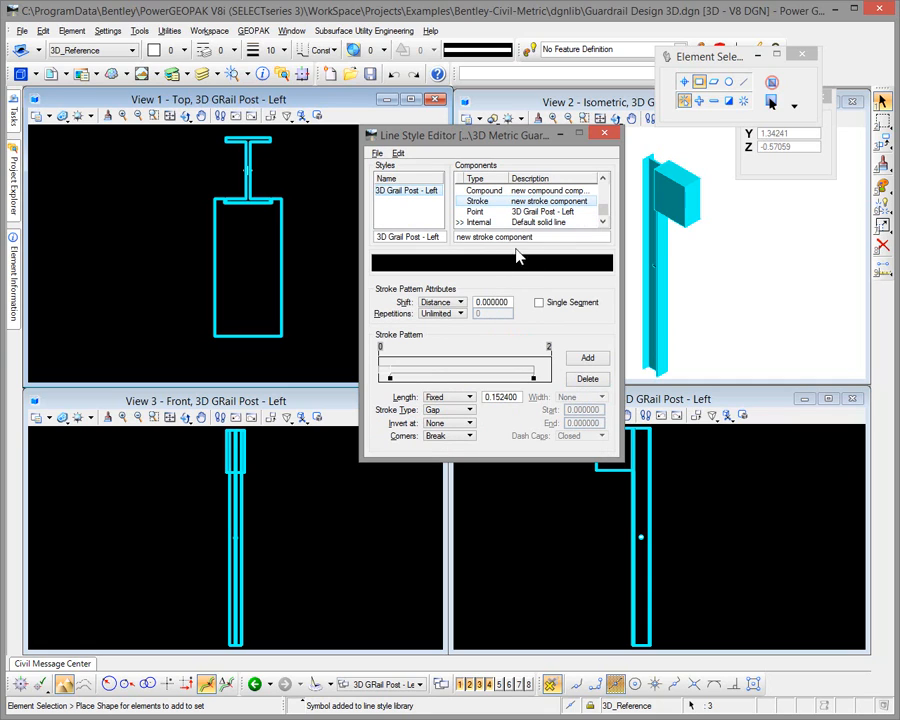
{"action": "left_click_drag", "start_coordinate": [537, 239], "coordinate": [440, 242]}
{"action": "type", "text": "Grail Stroke"}
{"action": "key", "text": "Return"}
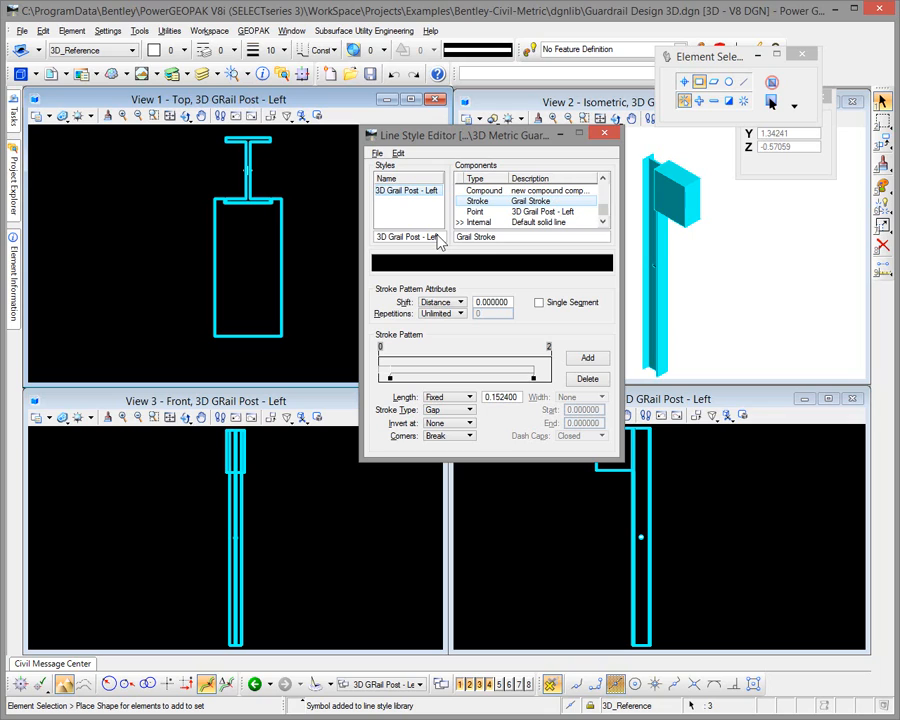
Step: Change the new compound component's description to 3D Grail Post - Left
{"action": "left_click", "coordinate": [560, 190]}
{"action": "left_click_drag", "start_coordinate": [555, 243], "coordinate": [462, 248]}
{"action": "type", "text": "3D Grail"}
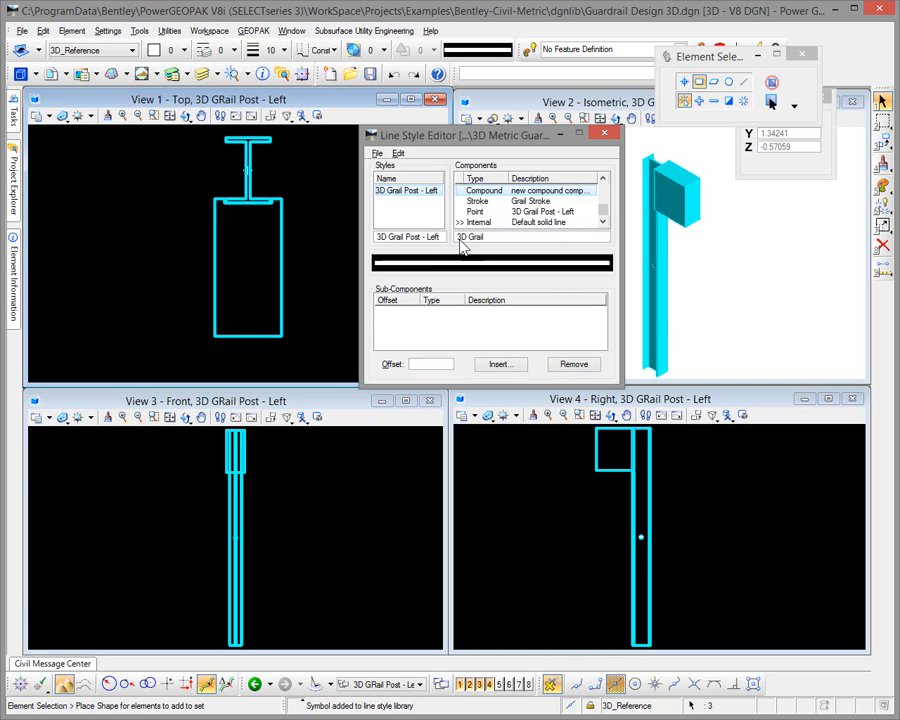
{"action": "type", "text": " Post - Left"}
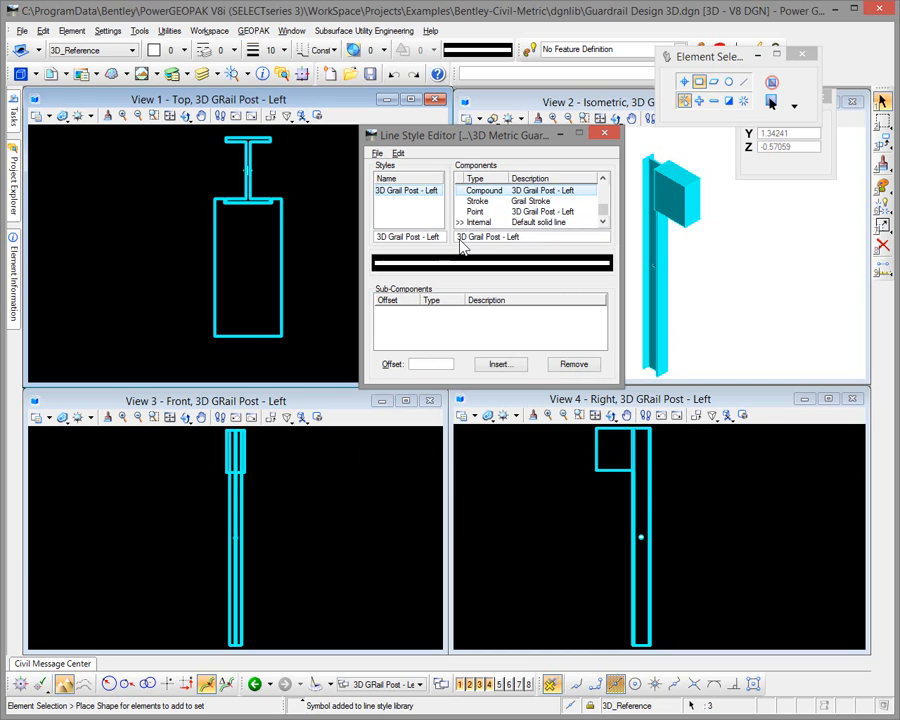
Step: Insert the 3D Grail Post - Left point and the Grail Stroke stroke as sub-components of the compound component
{"action": "left_click", "coordinate": [513, 367]}
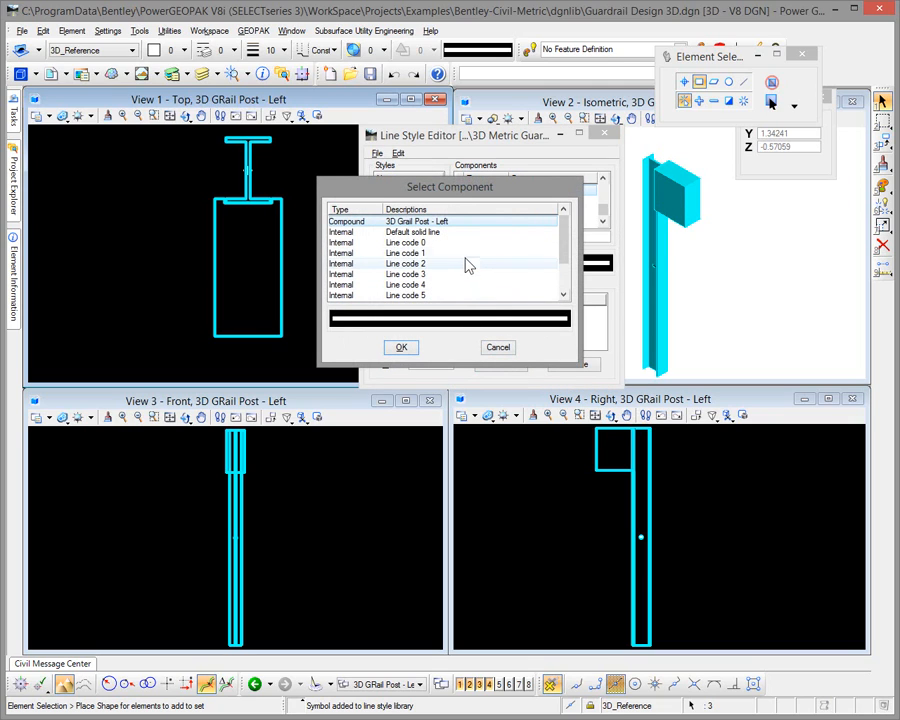
{"action": "scroll", "coordinate": [570, 262], "scroll_direction": "down", "scroll_amount": 2}
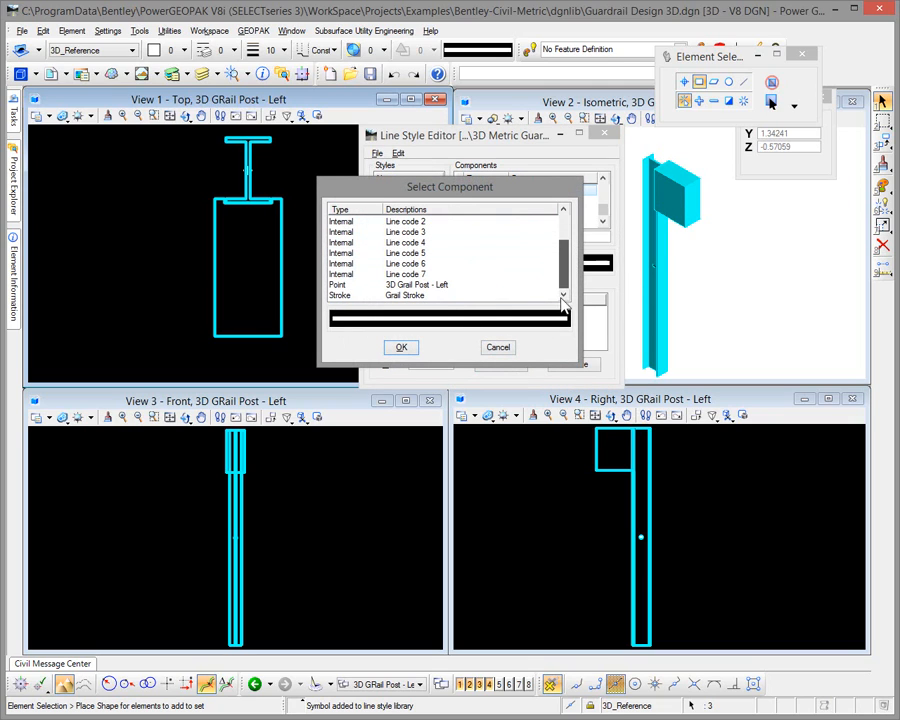
{"action": "left_click", "coordinate": [443, 288]}
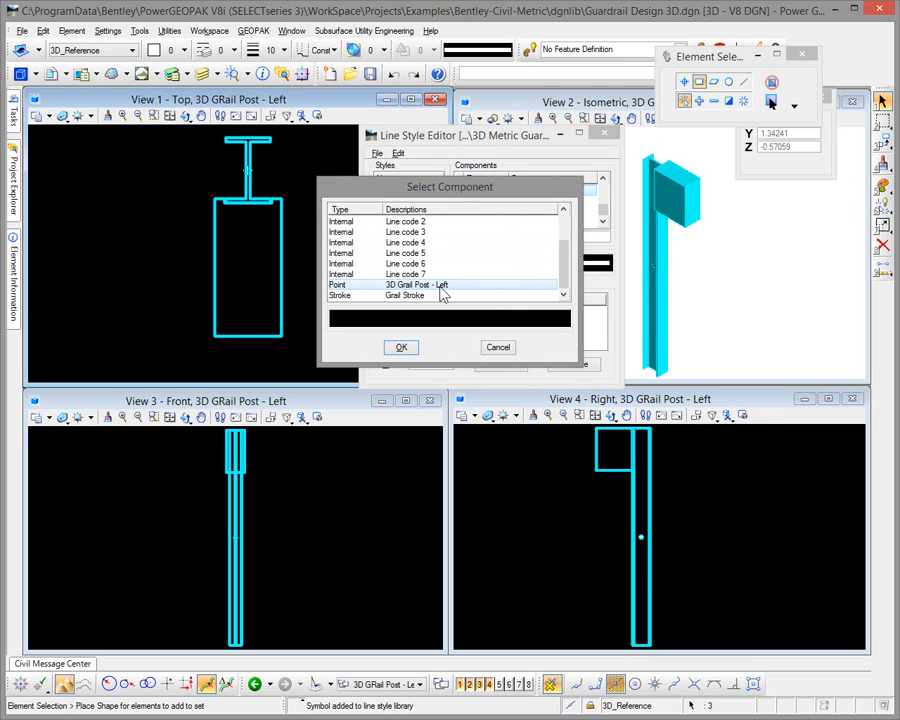
{"action": "left_click", "coordinate": [401, 348]}
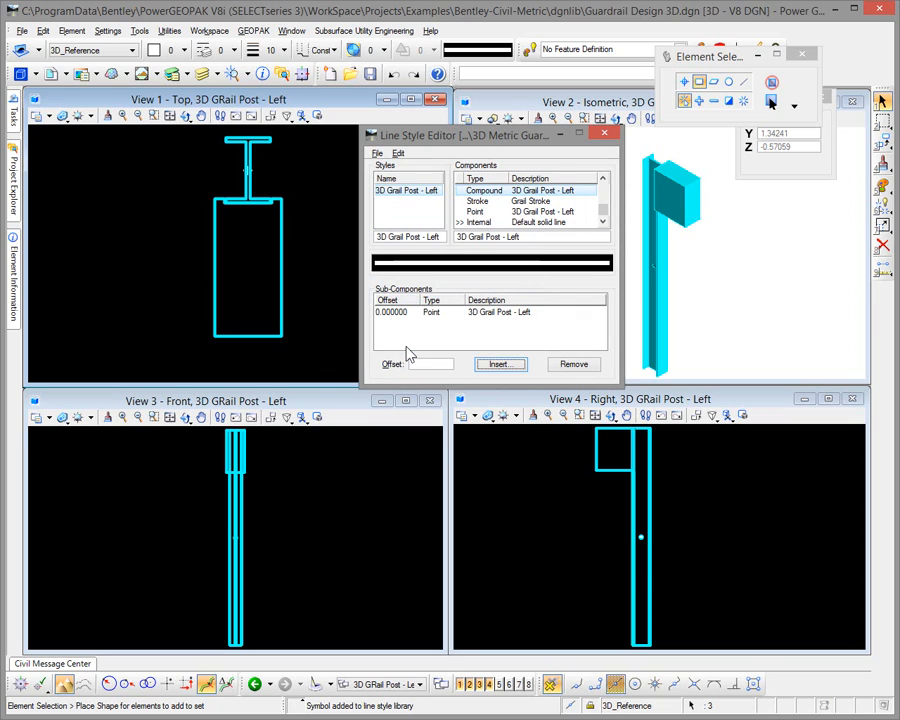
{"action": "left_click", "coordinate": [513, 367]}
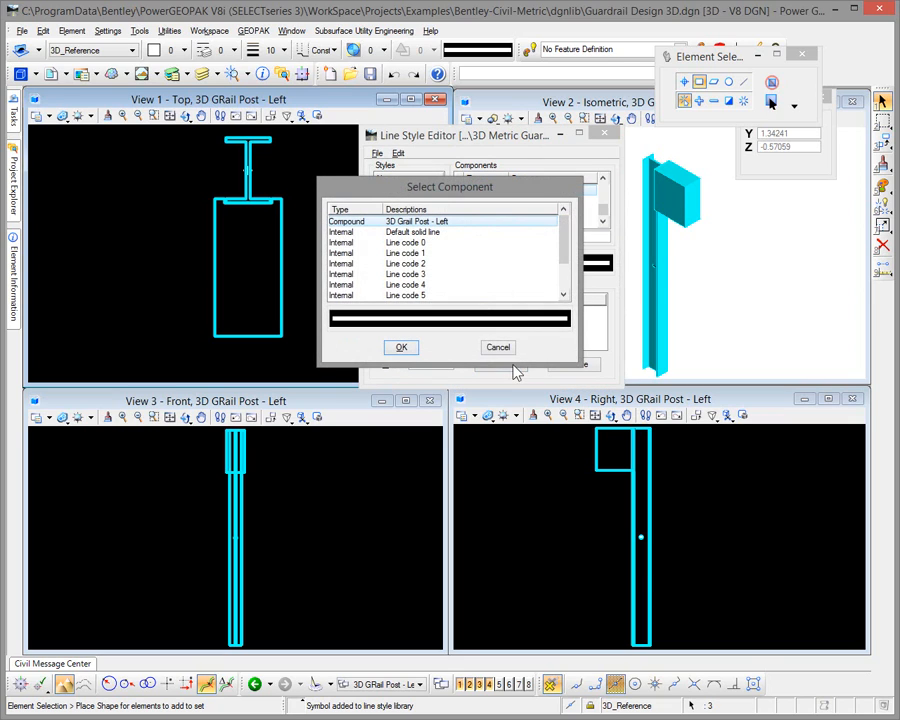
{"action": "scroll", "coordinate": [455, 260], "scroll_direction": "down", "scroll_amount": 2}
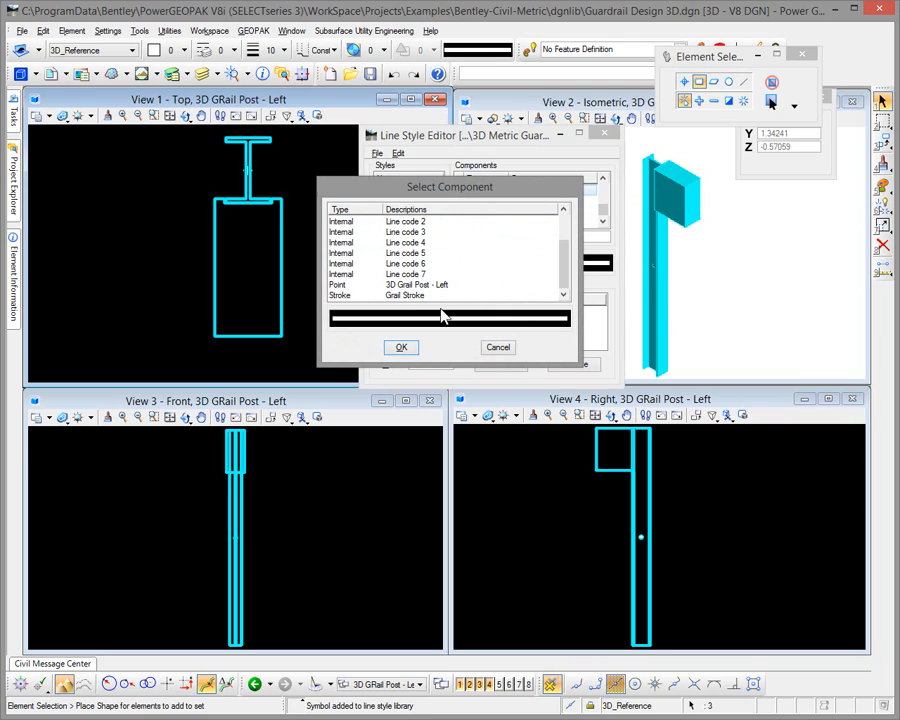
{"action": "left_click", "coordinate": [401, 296]}
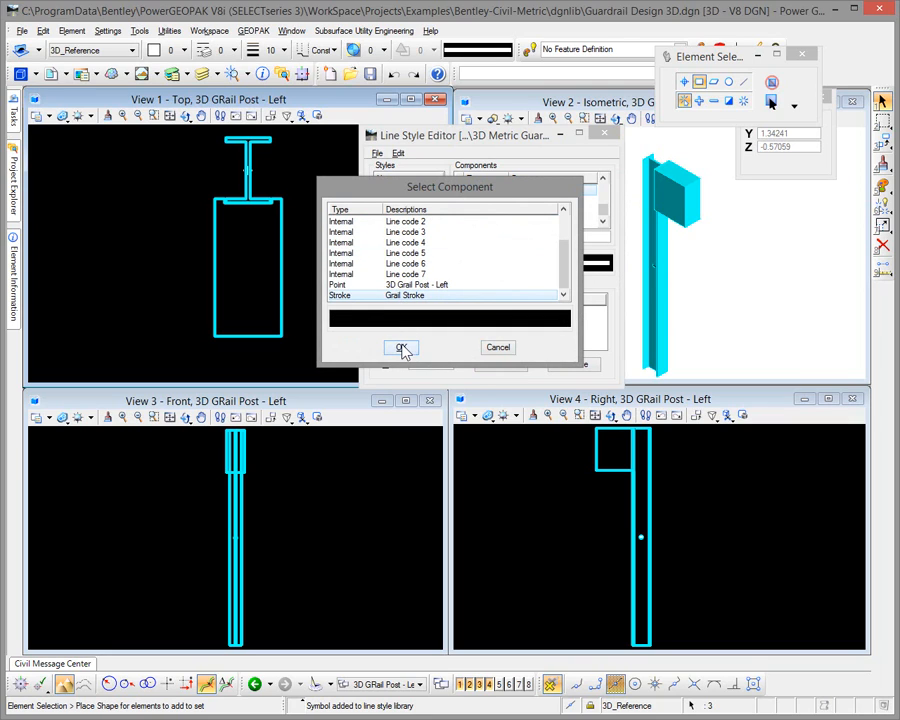
{"action": "left_click", "coordinate": [401, 347]}
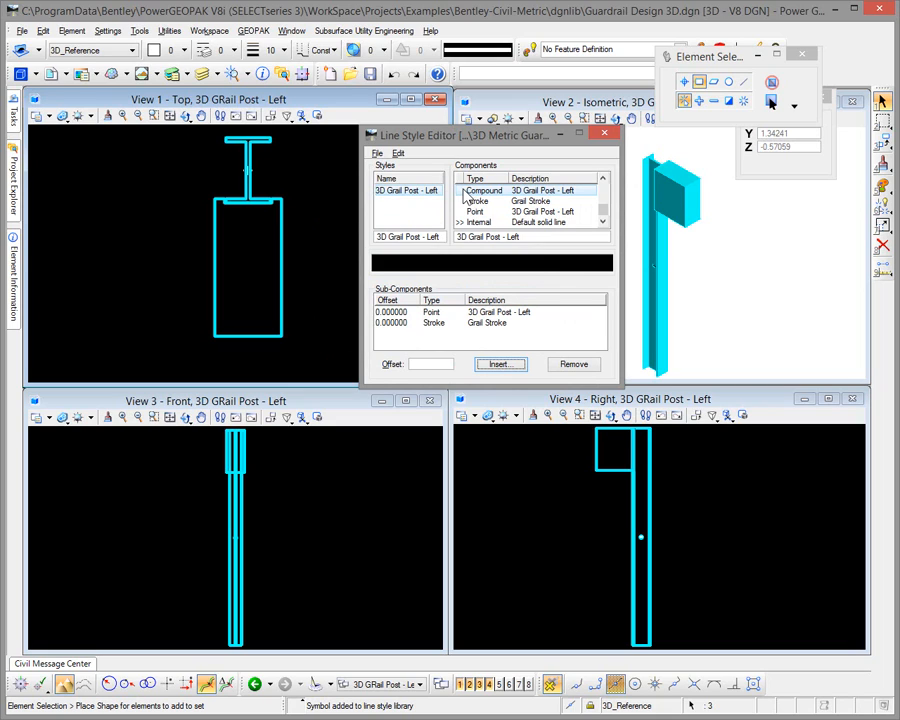
Step: Link the compound component to the 3D Grail Post - Left style, make the style Physical and save the line style library
{"action": "left_click", "coordinate": [398, 153]}
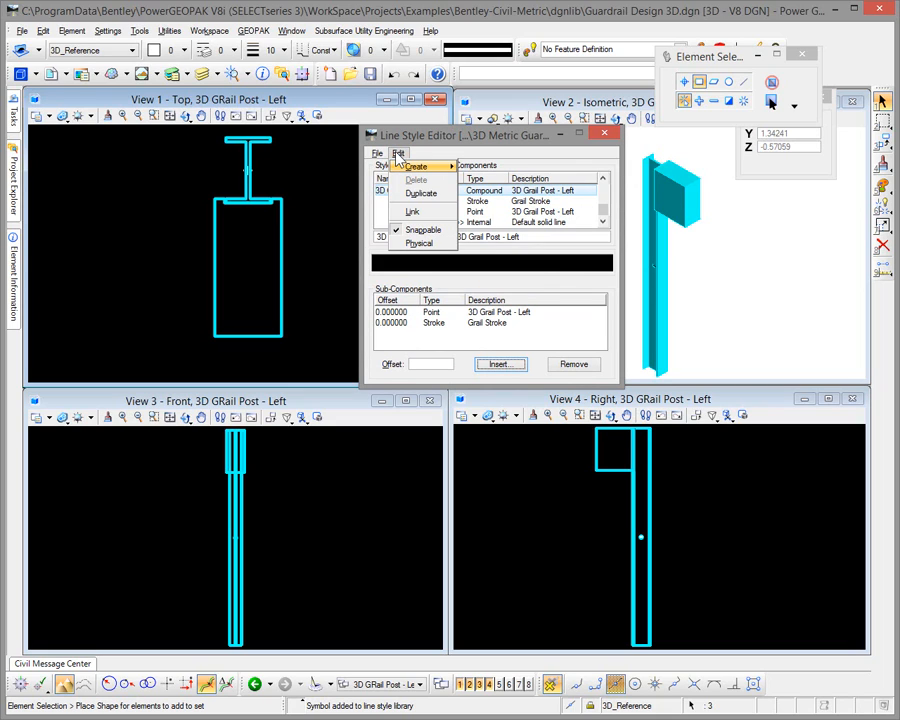
{"action": "left_click", "coordinate": [410, 211]}
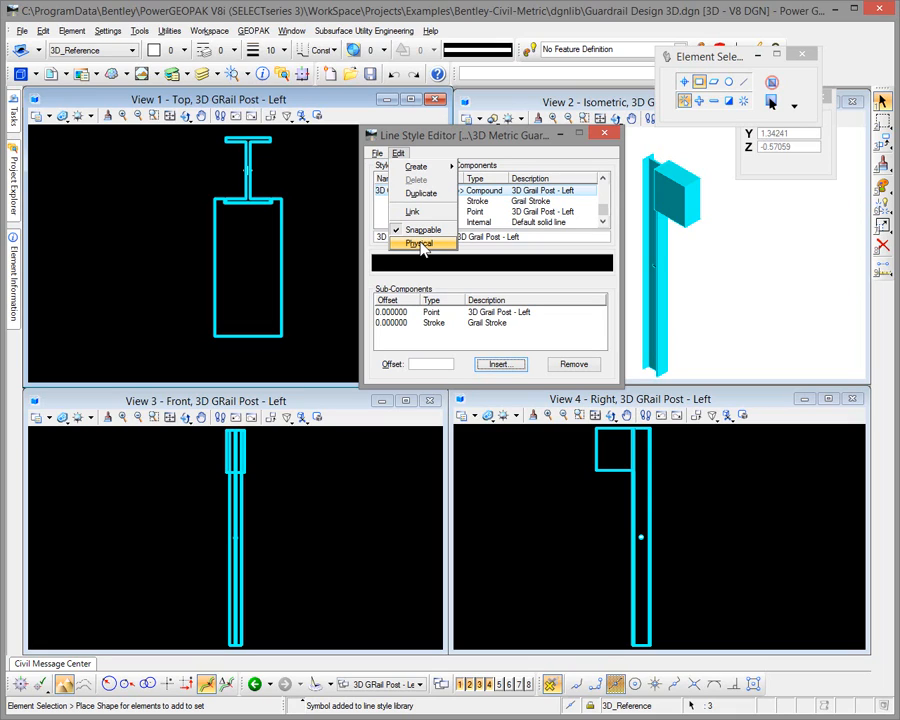
{"action": "left_click", "coordinate": [421, 245]}
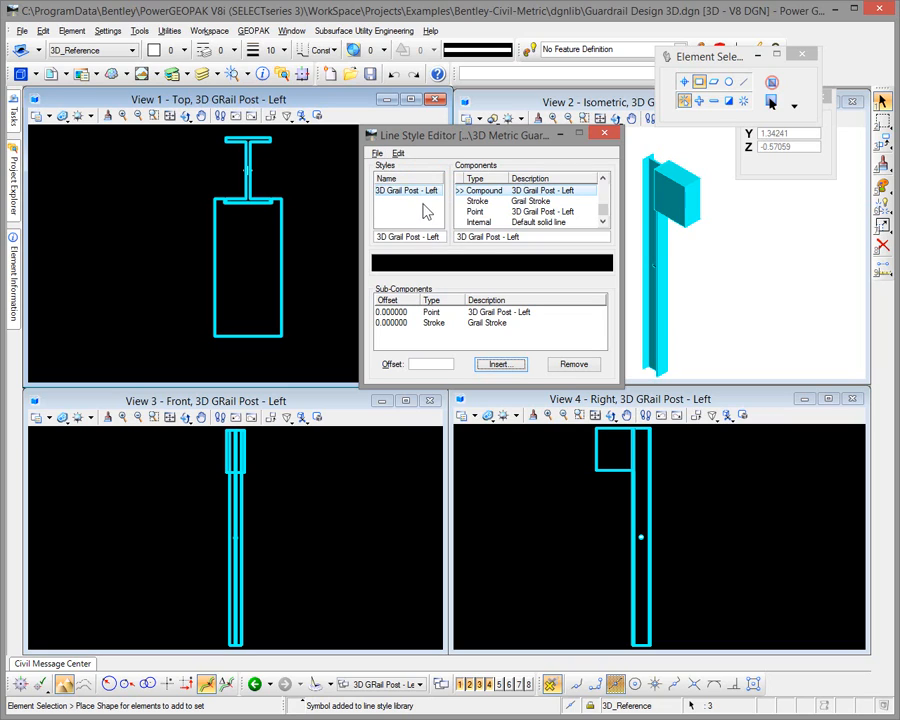
{"action": "left_click", "coordinate": [378, 153]}
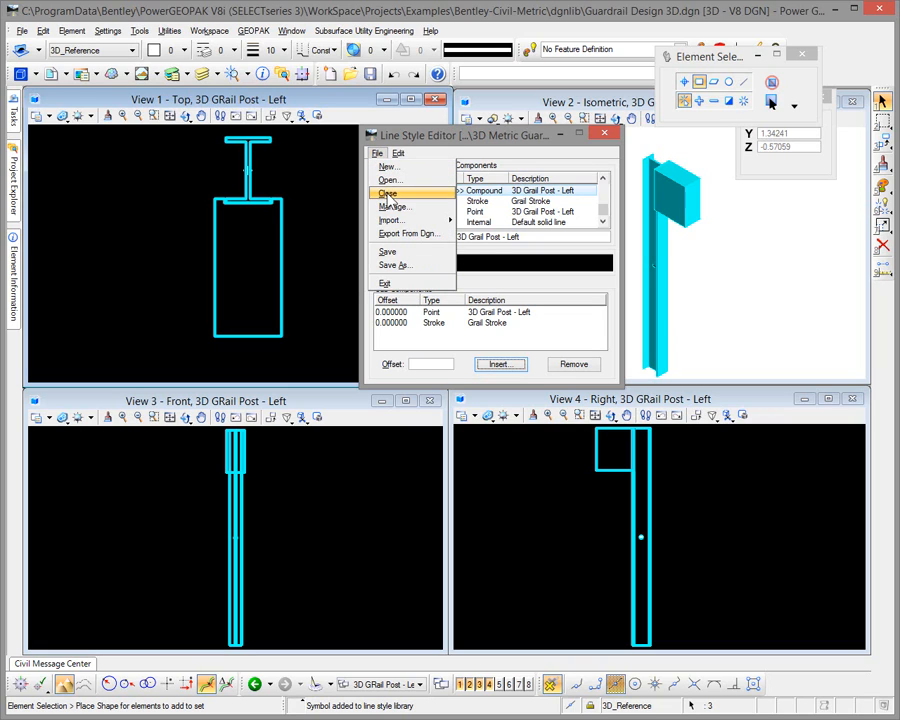
{"action": "left_click", "coordinate": [400, 246]}
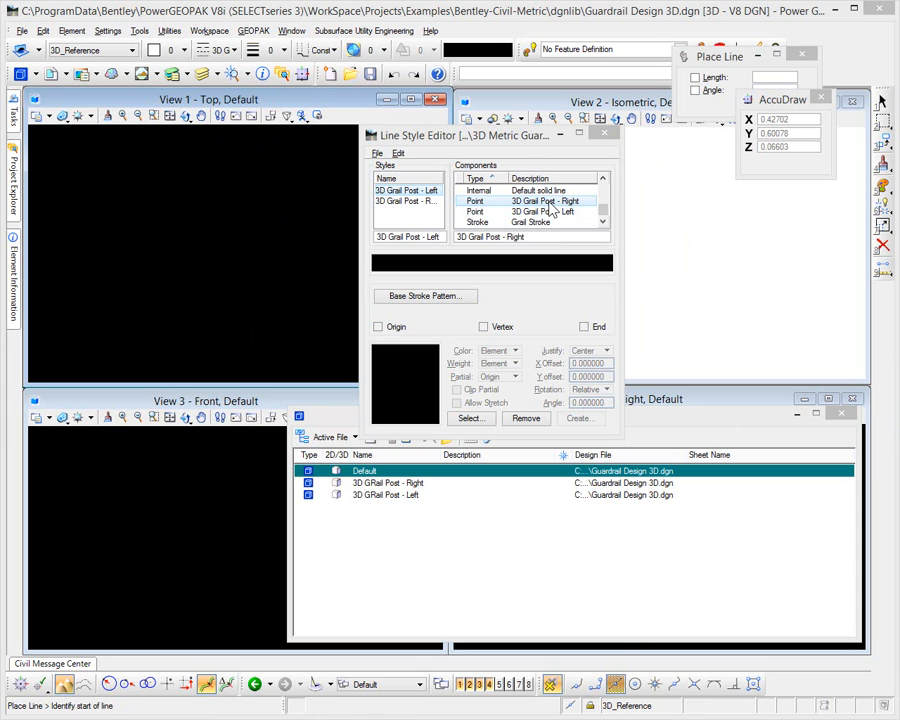
Step: Assign Grail Stroke as the base stroke pattern of the right and left post point components and save the library
{"action": "left_click", "coordinate": [456, 297]}
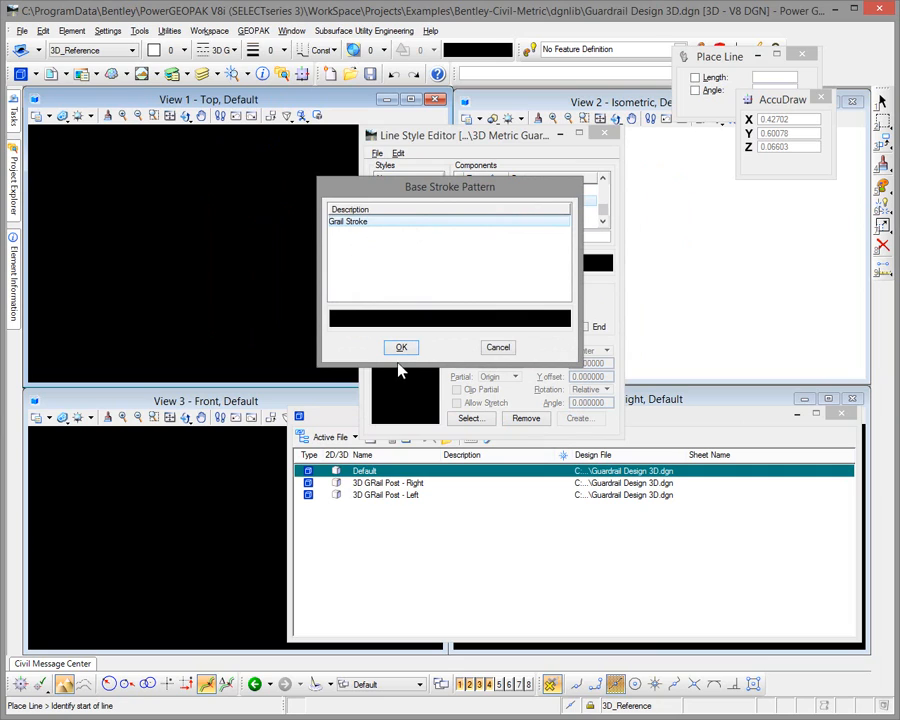
{"action": "left_click", "coordinate": [401, 348]}
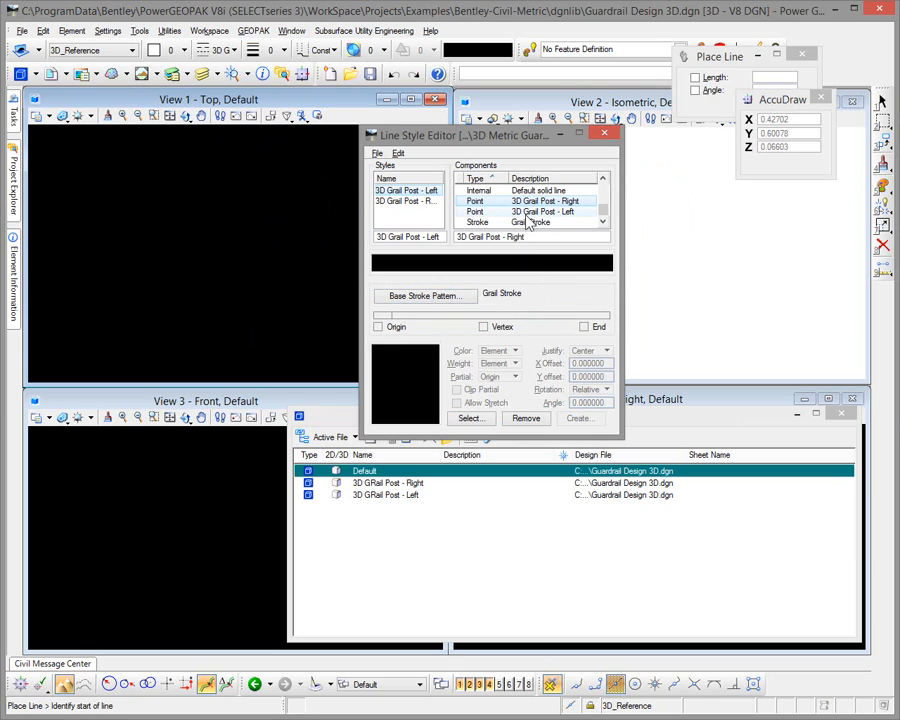
{"action": "left_click", "coordinate": [508, 212]}
{"action": "left_click", "coordinate": [459, 298]}
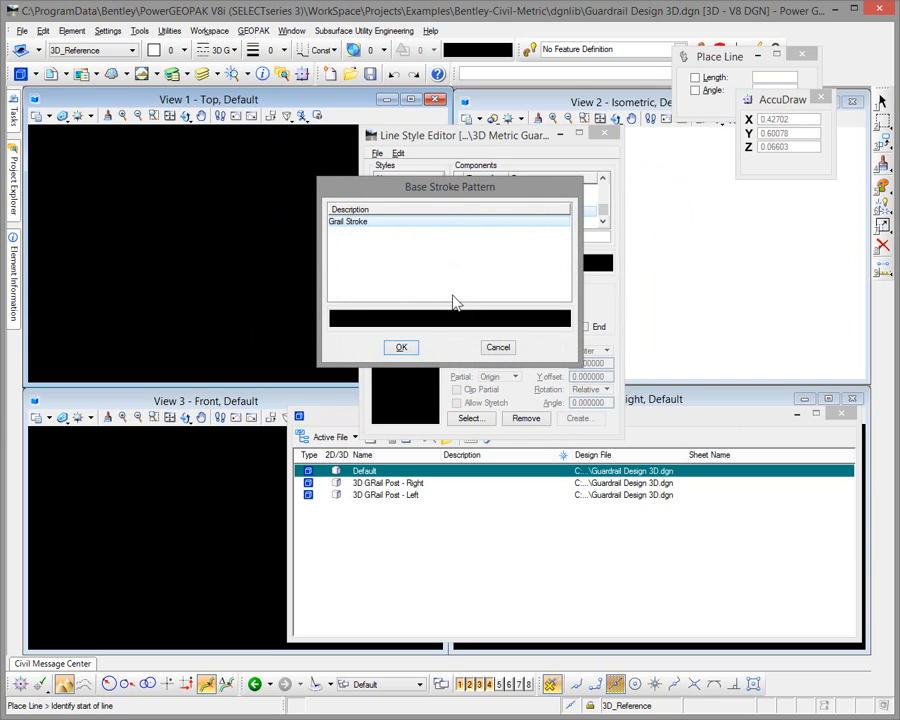
{"action": "left_click", "coordinate": [401, 348]}
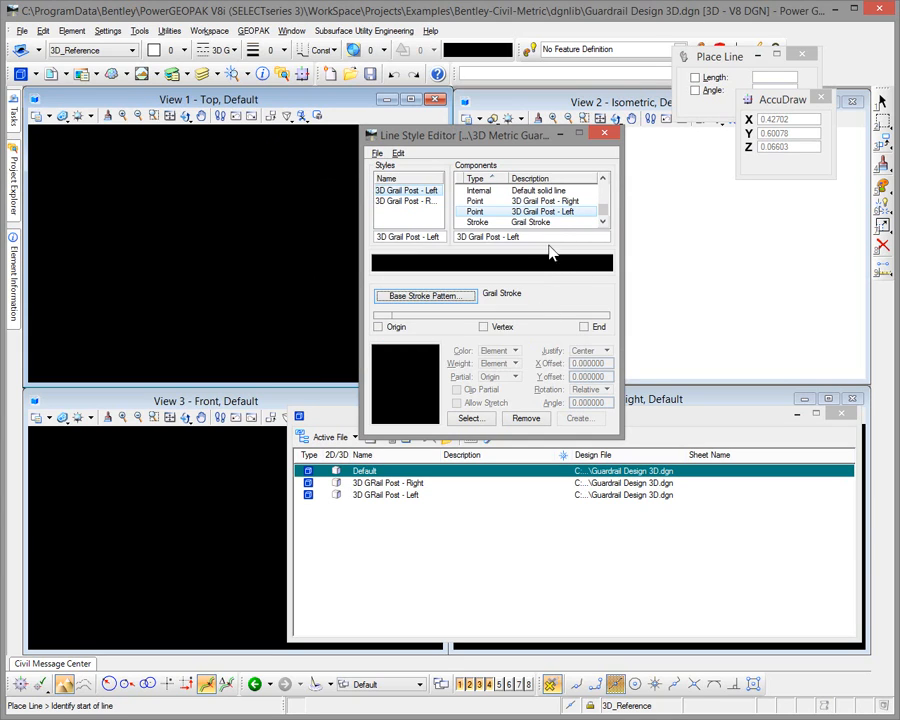
{"action": "left_click", "coordinate": [476, 202]}
{"action": "left_click", "coordinate": [377, 153]}
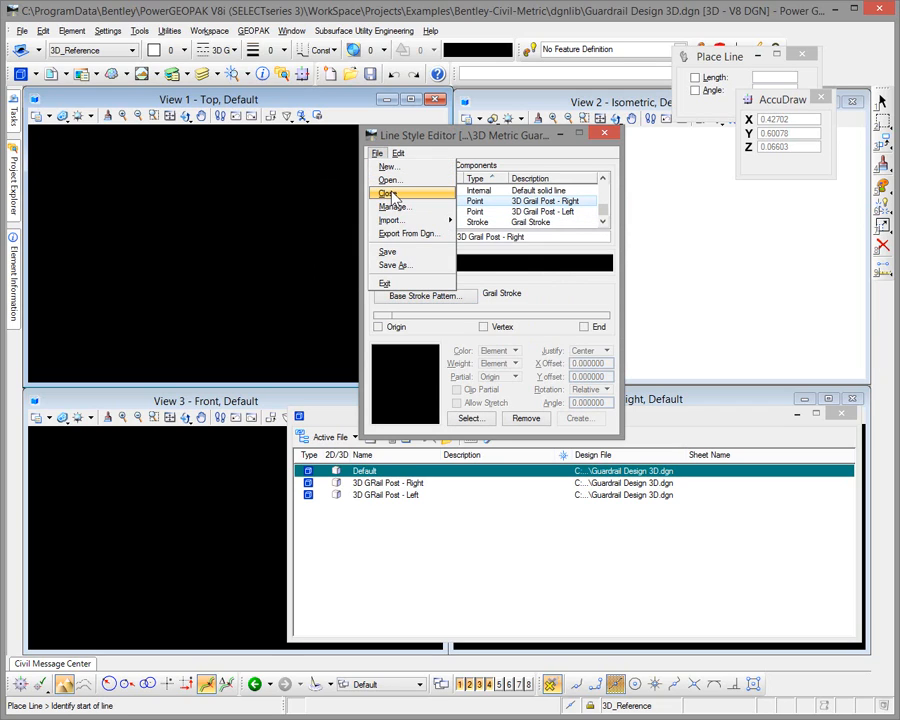
{"action": "left_click", "coordinate": [397, 254]}
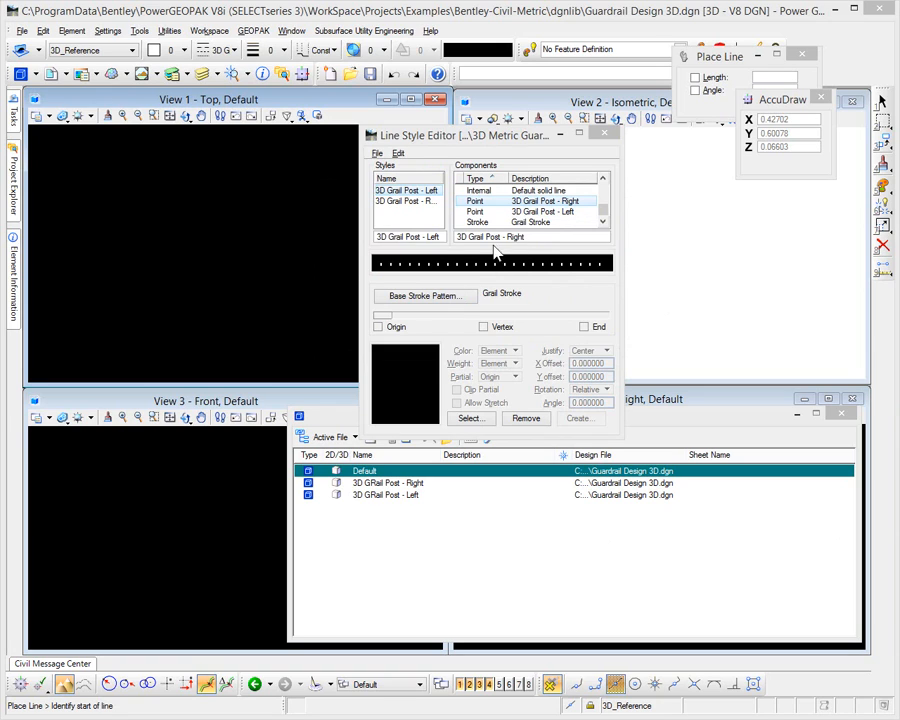
Step: Set 3D Grail Post - Left as the symbol on the right point component's first stroke and turn off Clip Partial
{"action": "left_click", "coordinate": [389, 316]}
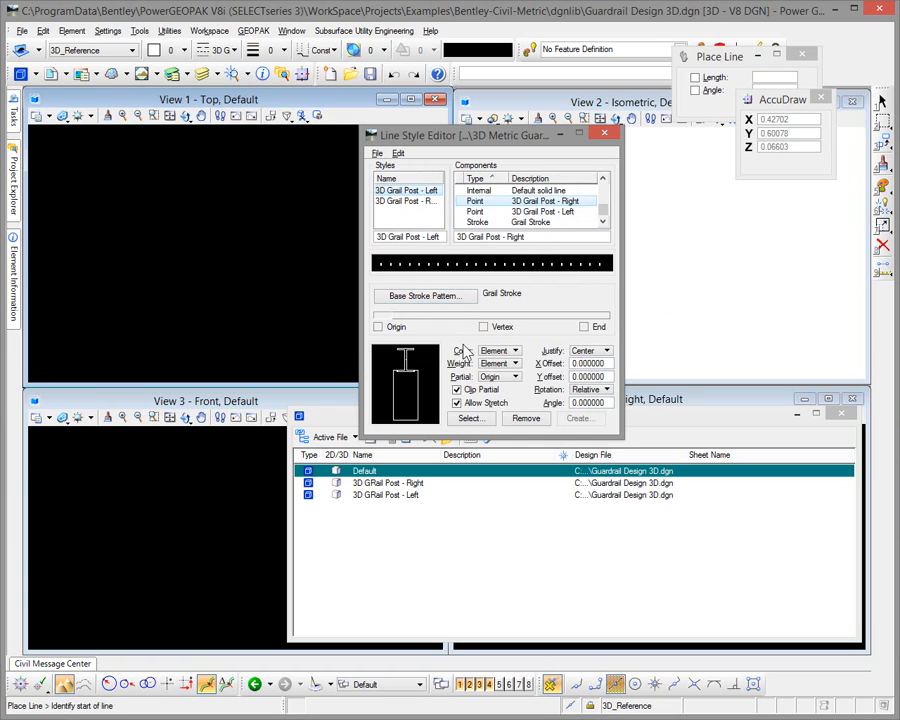
{"action": "left_click", "coordinate": [468, 418]}
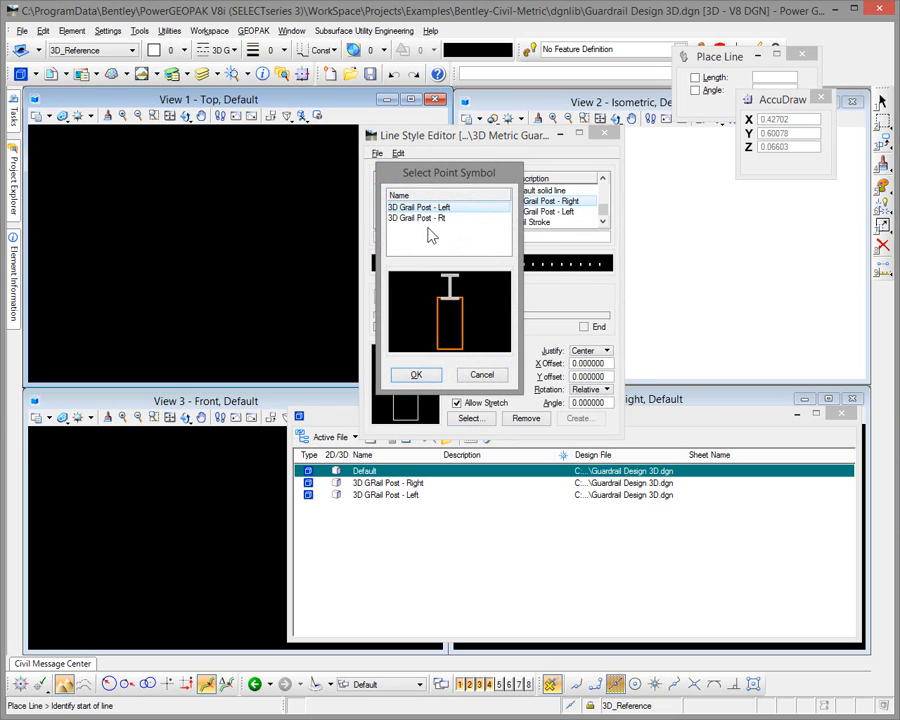
{"action": "left_click", "coordinate": [415, 375]}
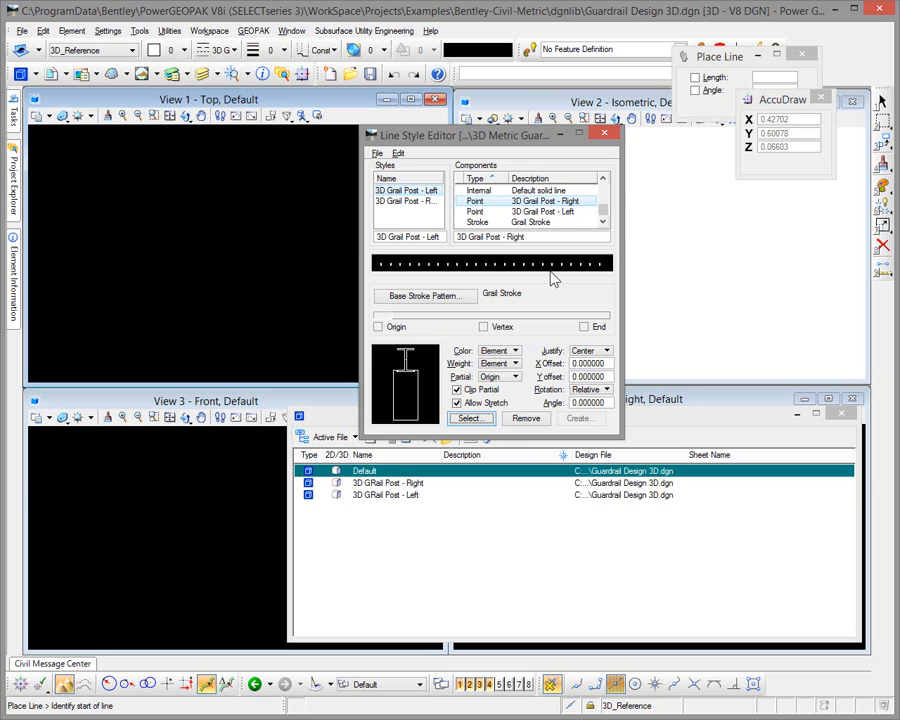
{"action": "left_click", "coordinate": [464, 394]}
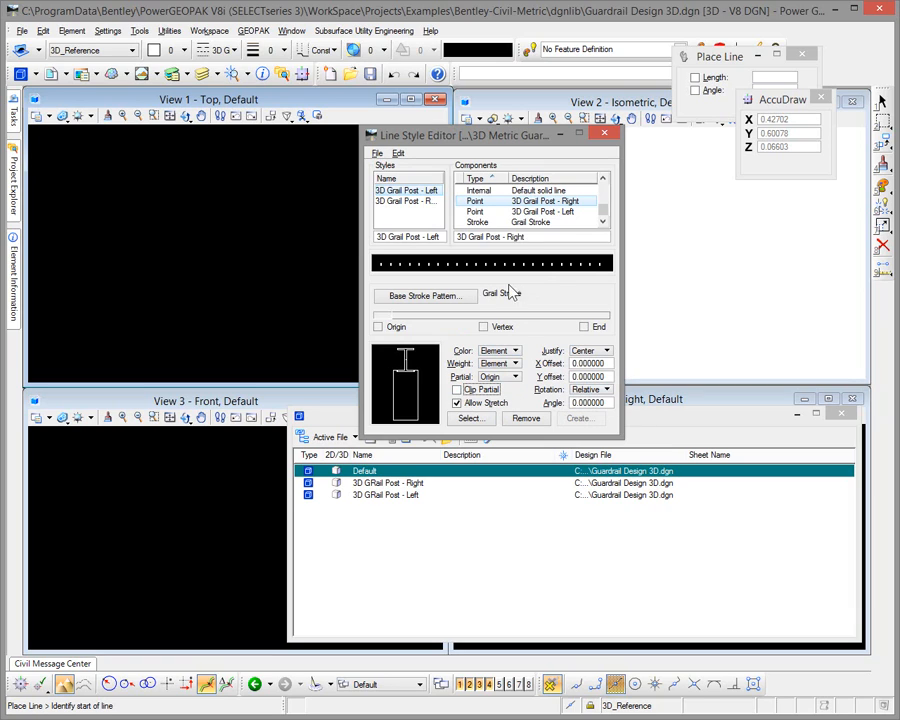
Step: Set 3D Grail Post - Rt as the symbol on the left point component's first stroke and turn off Clip Partial
{"action": "left_click", "coordinate": [518, 213]}
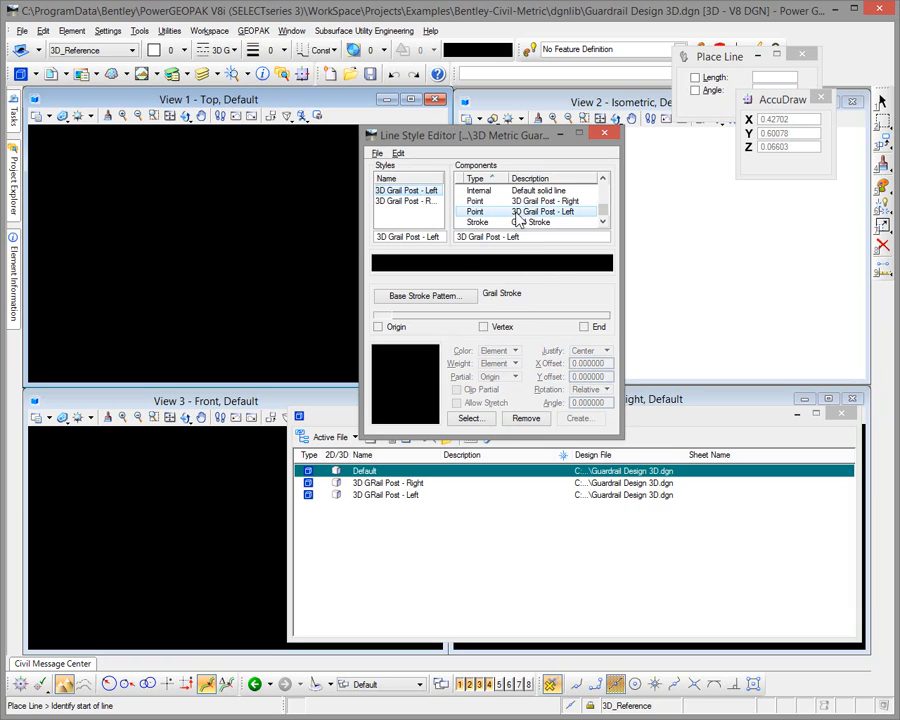
{"action": "left_click", "coordinate": [469, 418]}
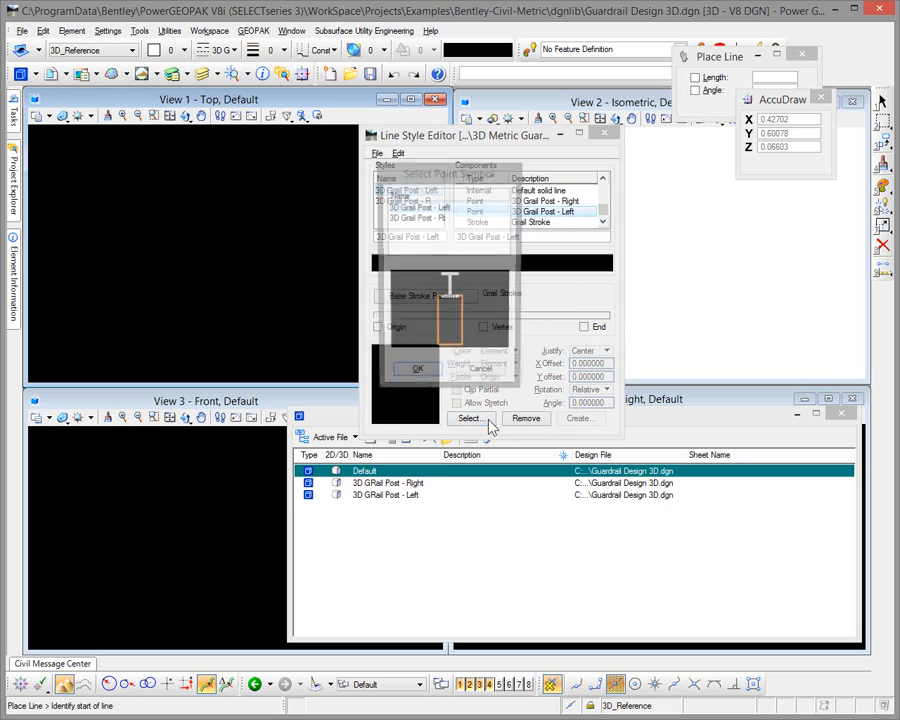
{"action": "left_click", "coordinate": [432, 218]}
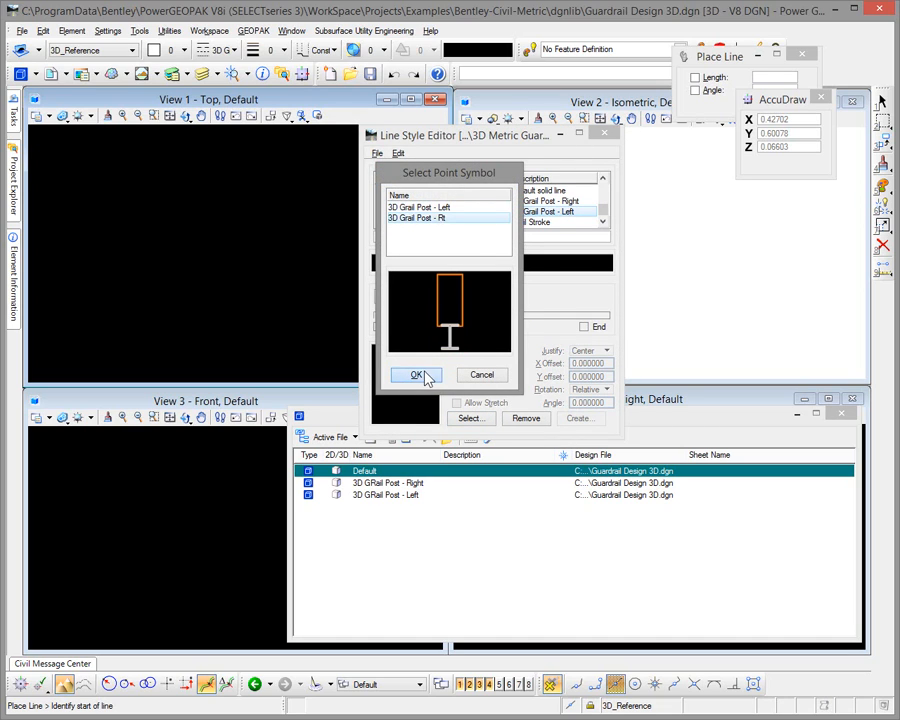
{"action": "left_click", "coordinate": [424, 376]}
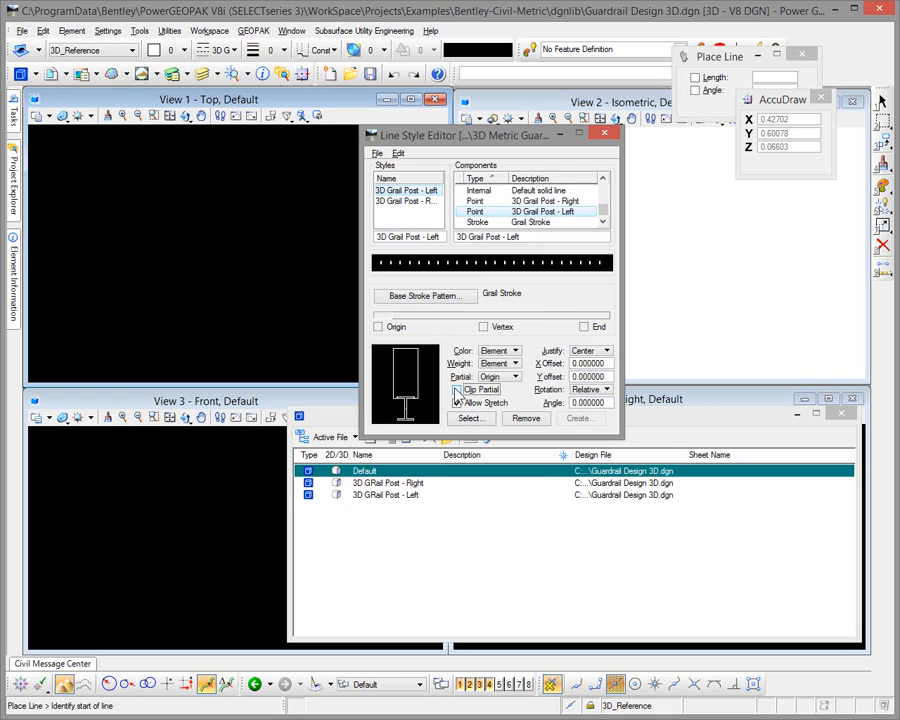
{"action": "left_click", "coordinate": [457, 402]}
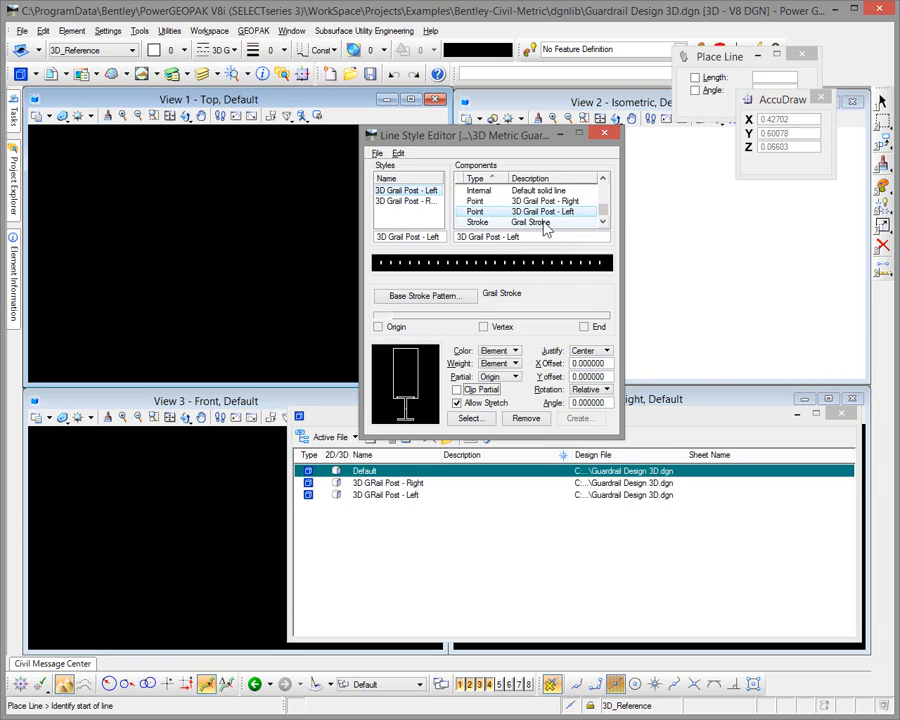
Step: Review the Grail Stroke gaps, the right point component's symbol placement, and the sub-components of the right and left compound components
{"action": "left_click", "coordinate": [544, 222]}
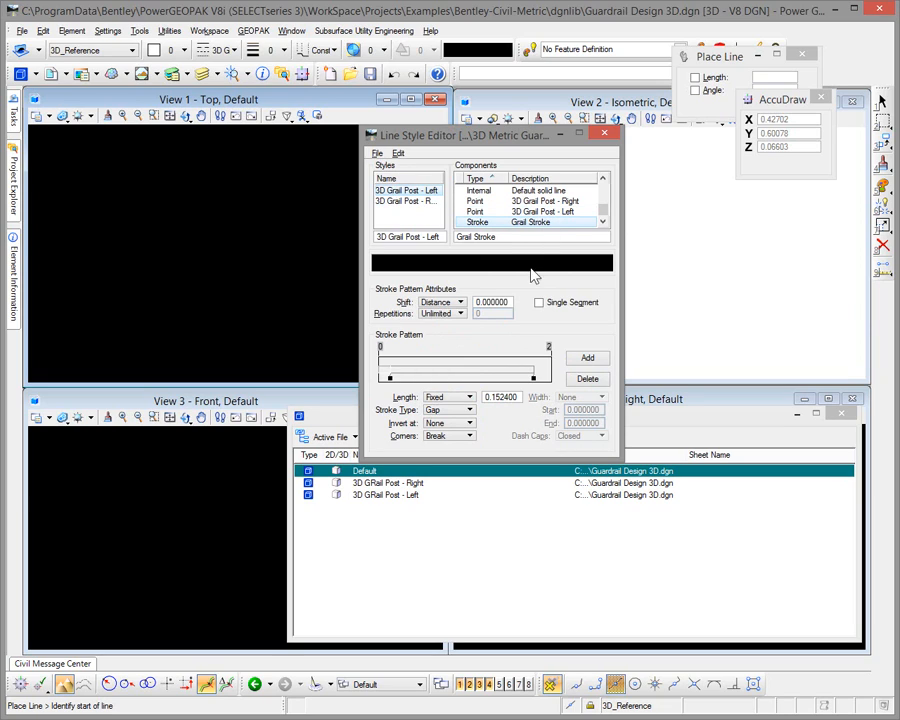
{"action": "left_click", "coordinate": [473, 378]}
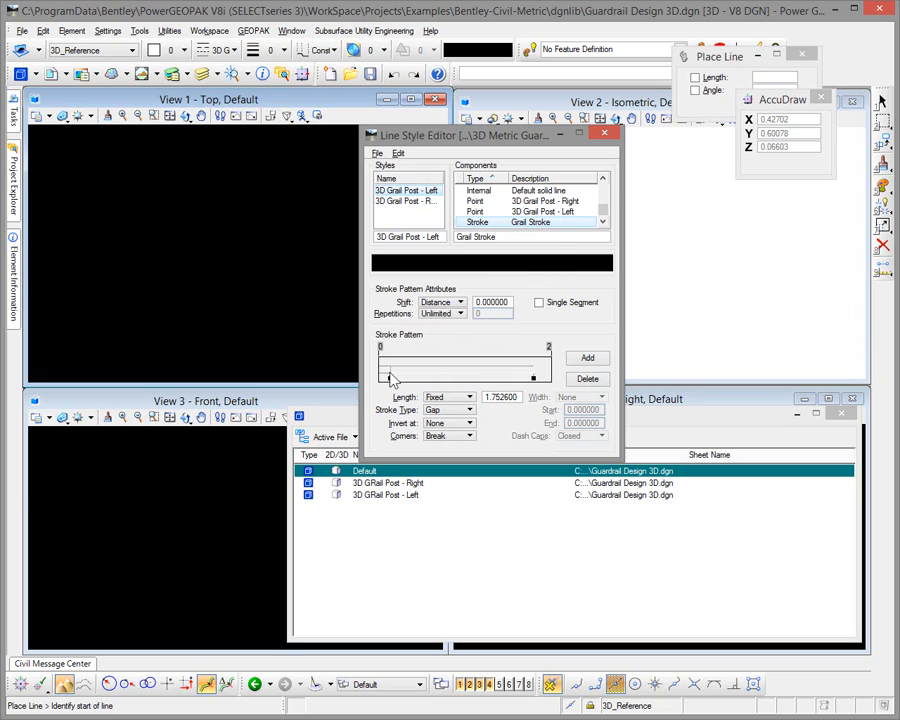
{"action": "left_click", "coordinate": [384, 377]}
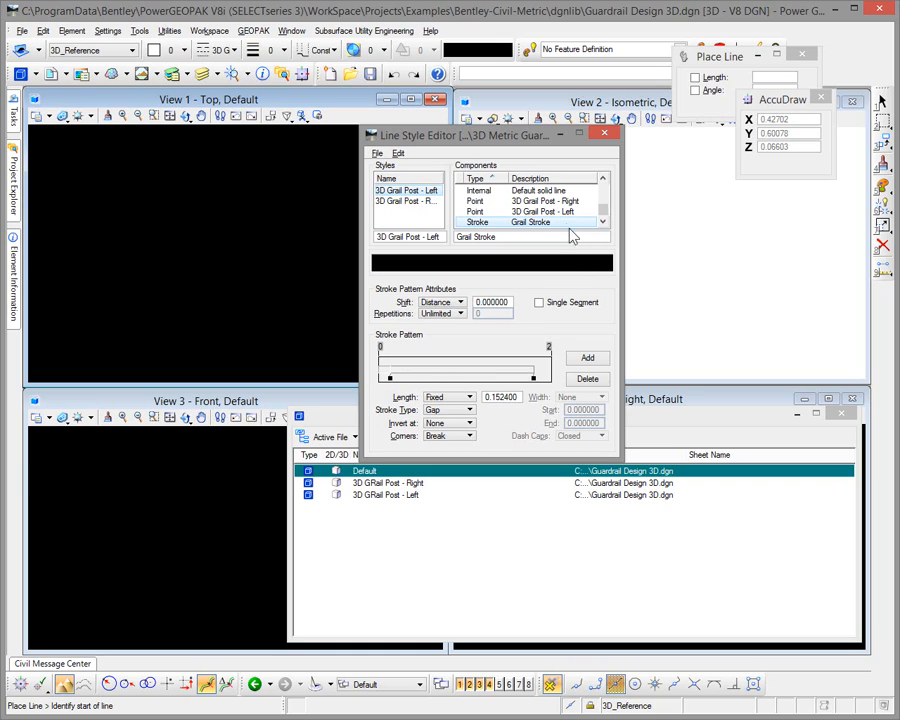
{"action": "left_click", "coordinate": [563, 203]}
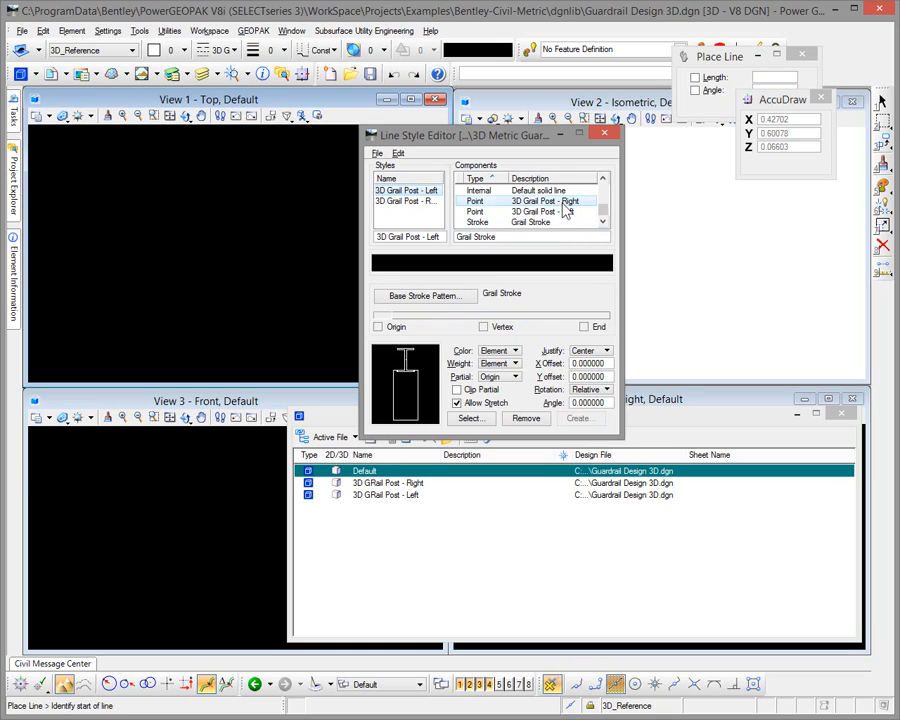
{"action": "left_click", "coordinate": [409, 315]}
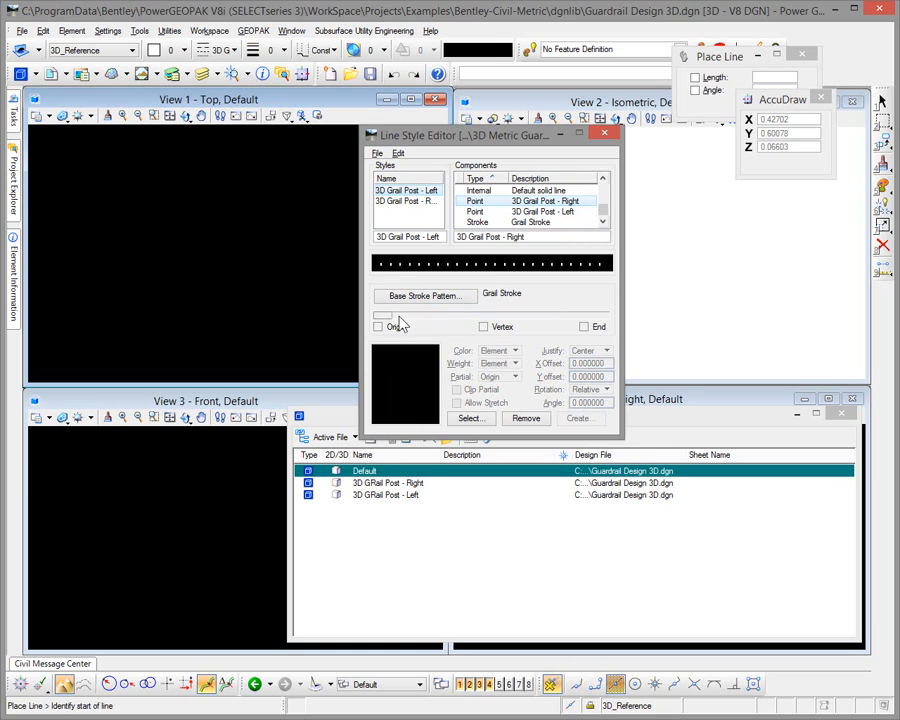
{"action": "left_click", "coordinate": [383, 316]}
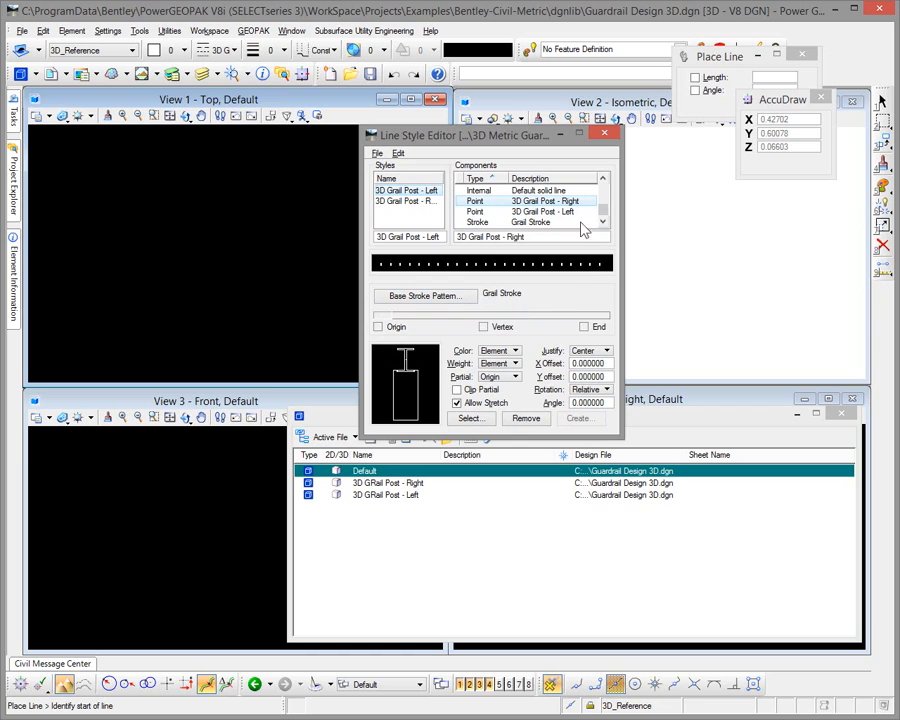
{"action": "left_click", "coordinate": [601, 187]}
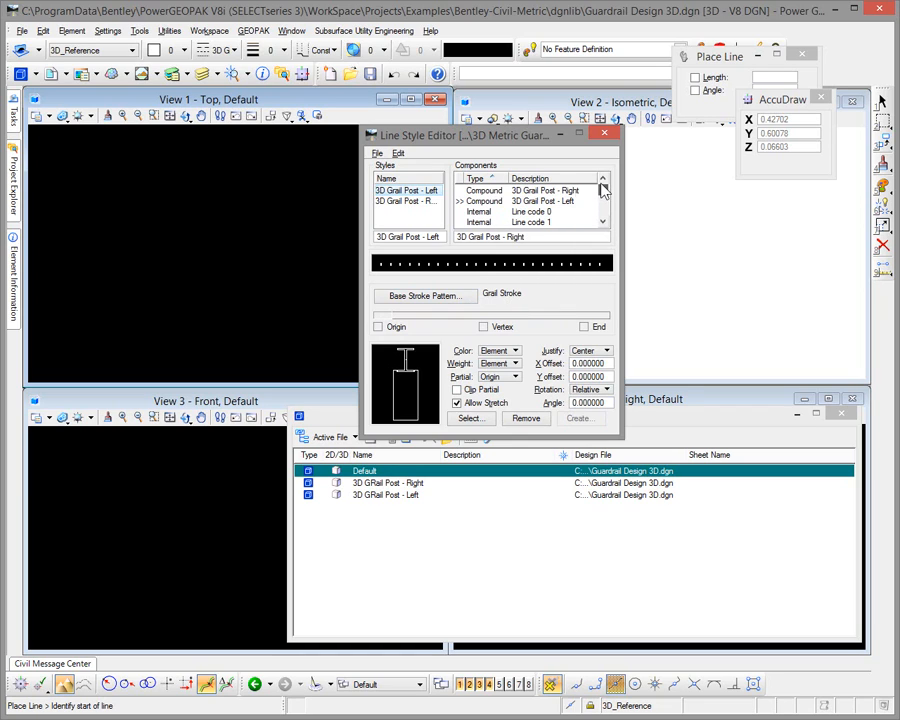
{"action": "left_click", "coordinate": [567, 195]}
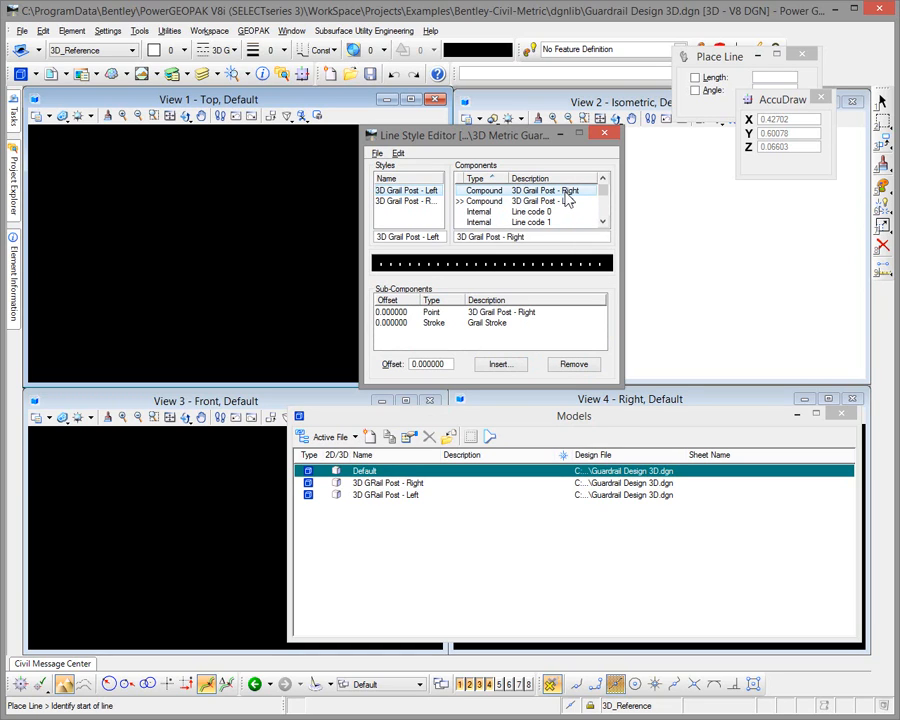
{"action": "left_click", "coordinate": [566, 202]}
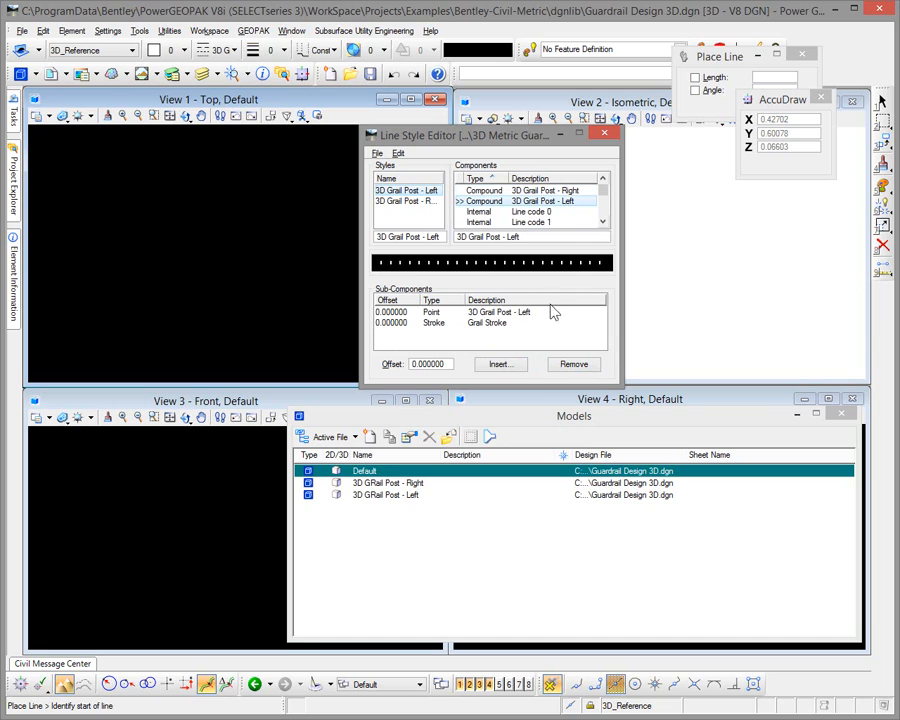
{"action": "left_click", "coordinate": [565, 195]}
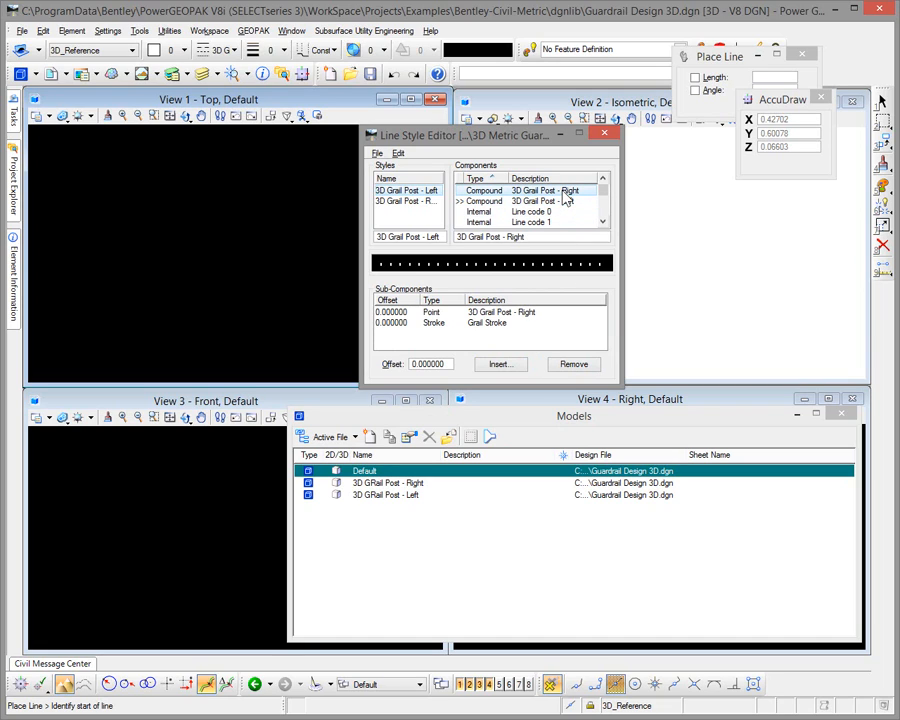
Step: Save the line style library and close the Line Style Editor
{"action": "left_click", "coordinate": [377, 153]}
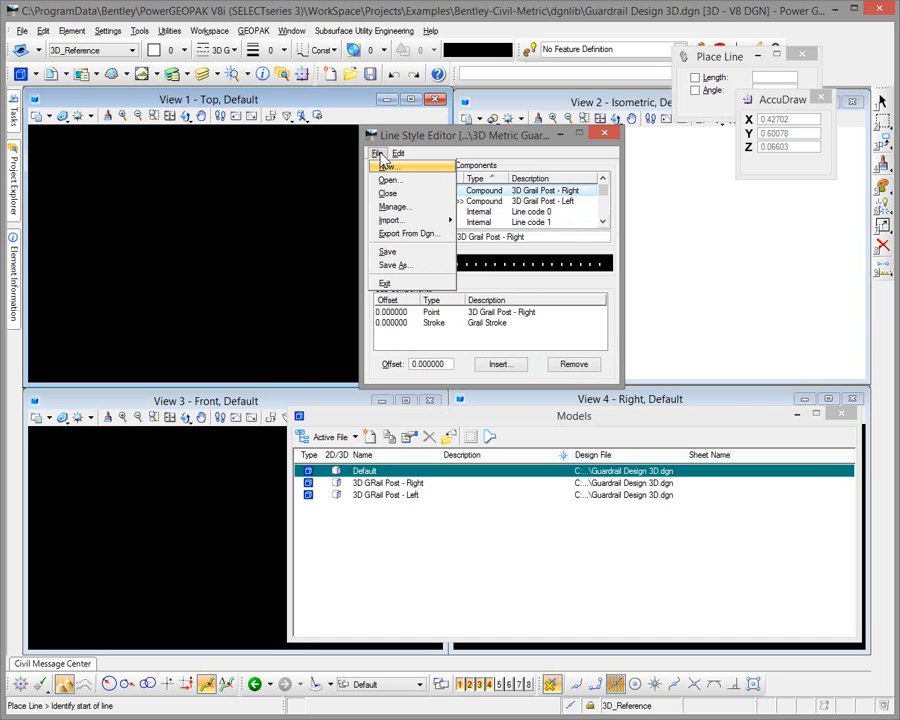
{"action": "left_click", "coordinate": [394, 252]}
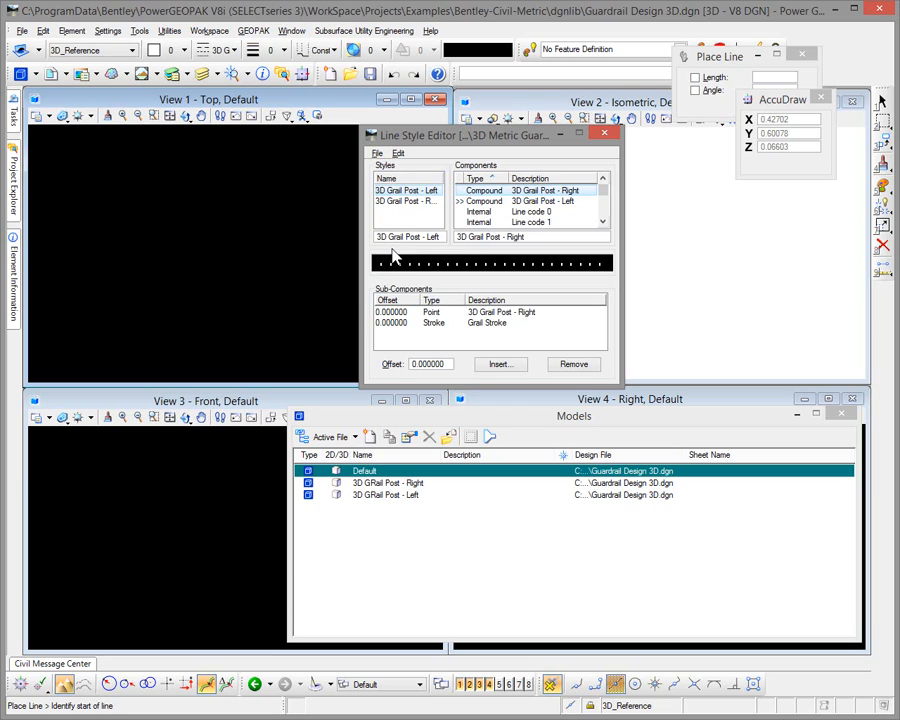
{"action": "left_click", "coordinate": [605, 134]}
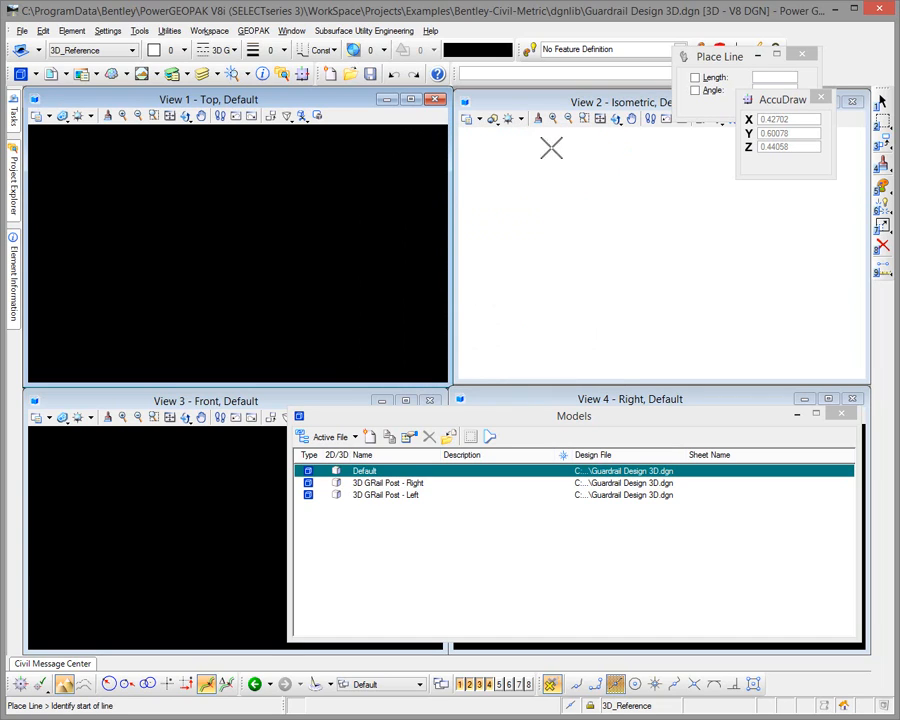
Step: Make 3D Grail Post - Right the active line style and place a horizontal line about 3.41 long in the Top view
{"action": "left_click", "coordinate": [233, 50]}
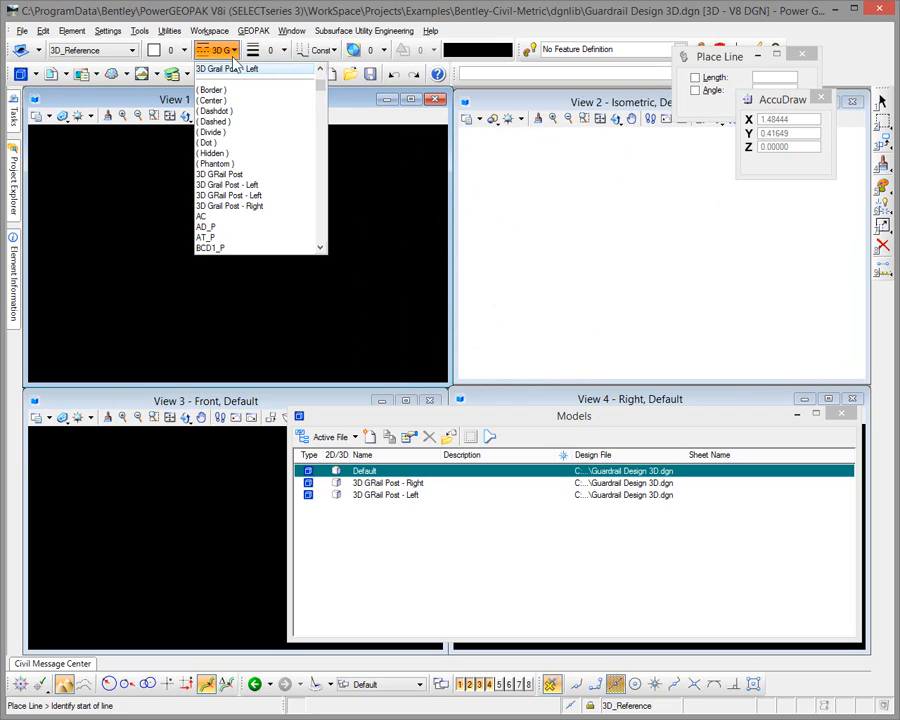
{"action": "left_click", "coordinate": [229, 205]}
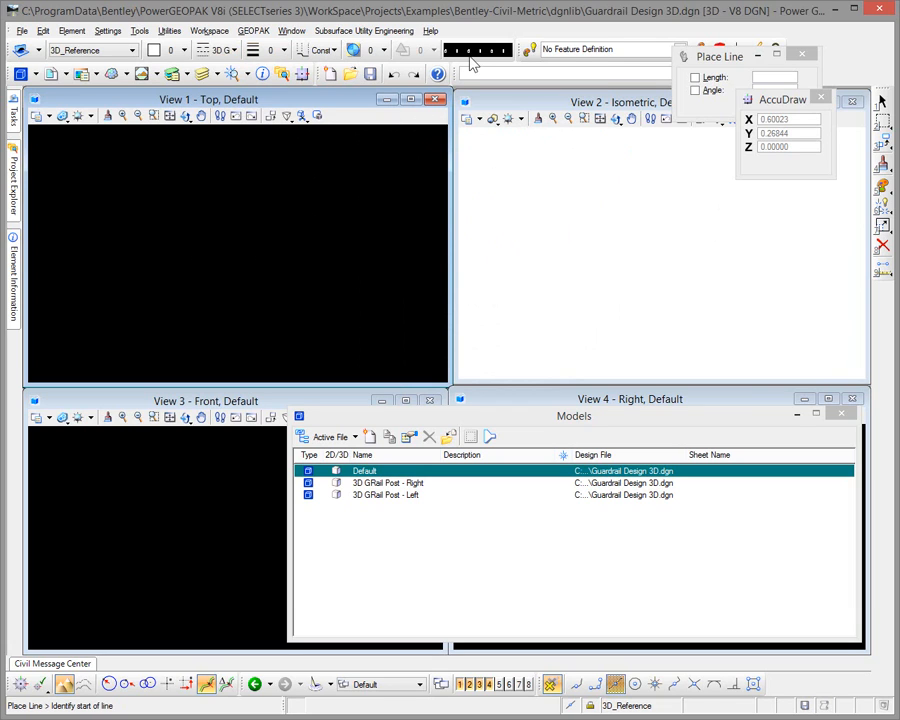
{"action": "mouse_move", "coordinate": [14, 113]}
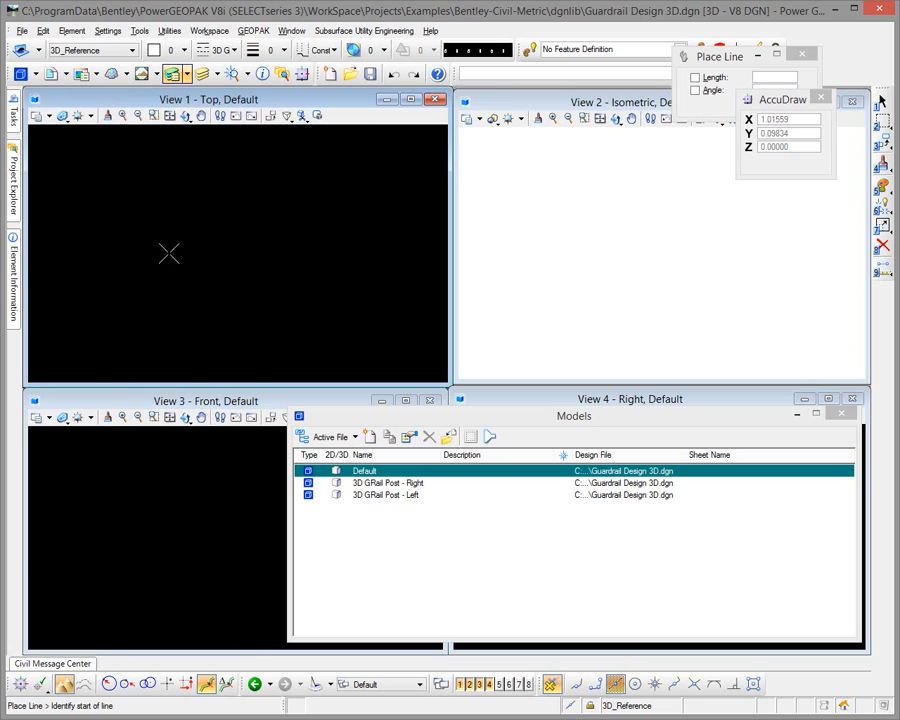
{"action": "left_click", "coordinate": [55, 281]}
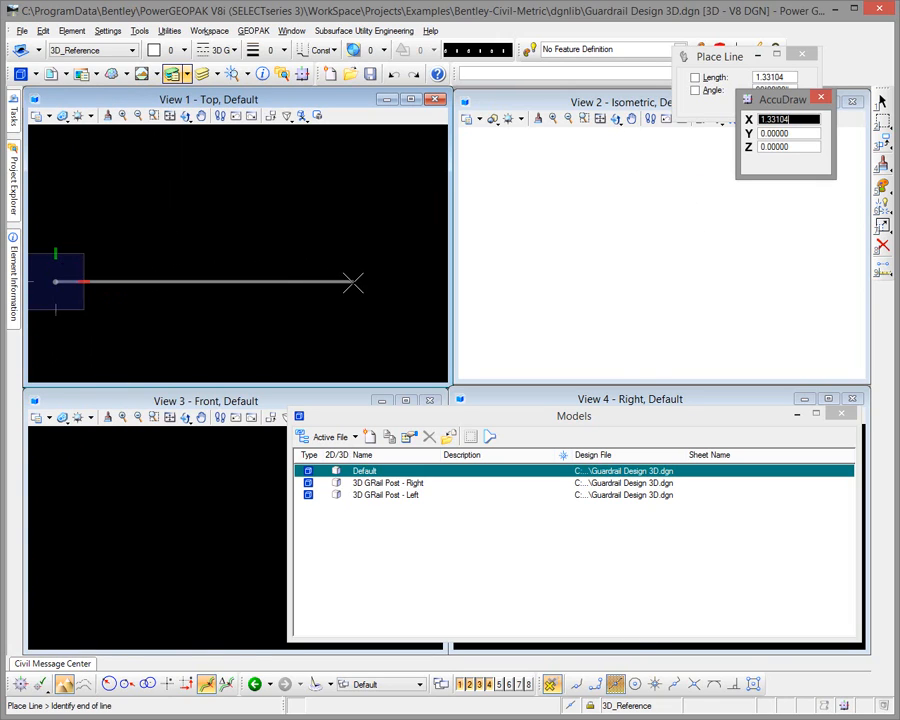
{"action": "scroll", "coordinate": [352, 282], "scroll_direction": "down", "scroll_amount": 4}
{"action": "middle_click_drag", "start_coordinate": [417, 286], "coordinate": [226, 275]}
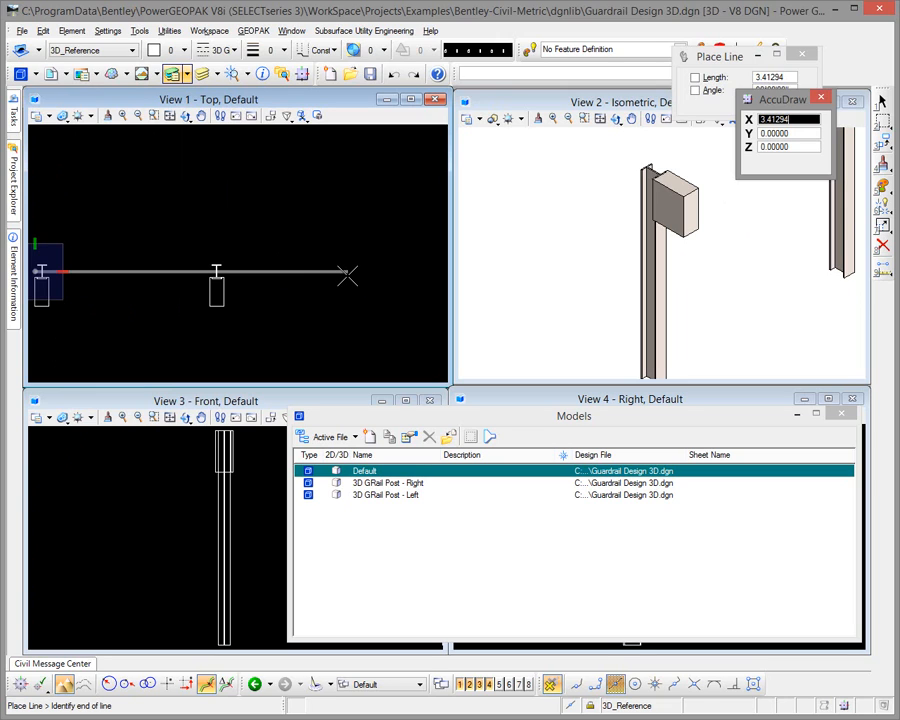
{"action": "left_click", "coordinate": [347, 275]}
{"action": "right_click", "coordinate": [360, 306]}
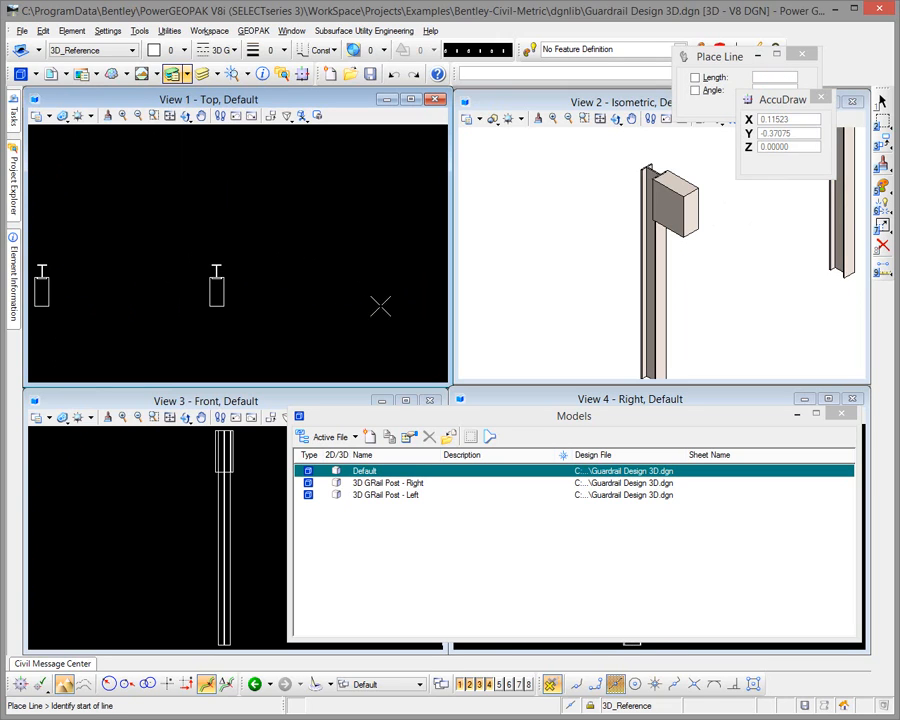
{"action": "scroll", "coordinate": [665, 275], "scroll_direction": "down", "scroll_amount": 2}
{"action": "middle_click_drag", "start_coordinate": [733, 245], "coordinate": [649, 266]}
{"action": "scroll", "coordinate": [686, 248], "scroll_direction": "up", "scroll_amount": 2}
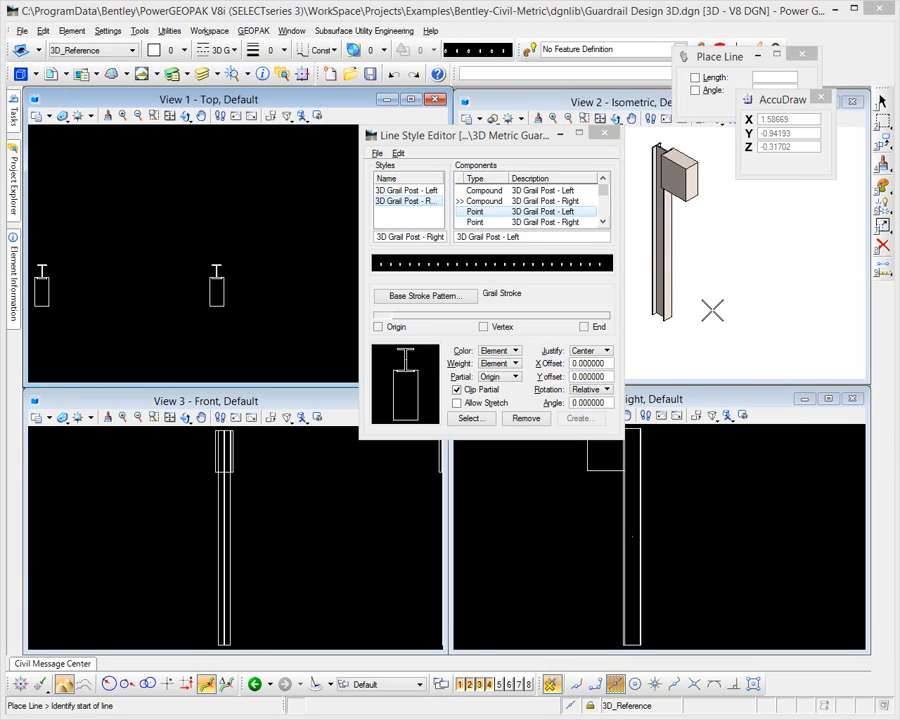
Step: For the 3D Grail Post - Left point component, select the 3D Grail Post - Left symbol and turn off Allow Stretch
{"action": "left_click", "coordinate": [425, 190]}
{"action": "left_click", "coordinate": [525, 212]}
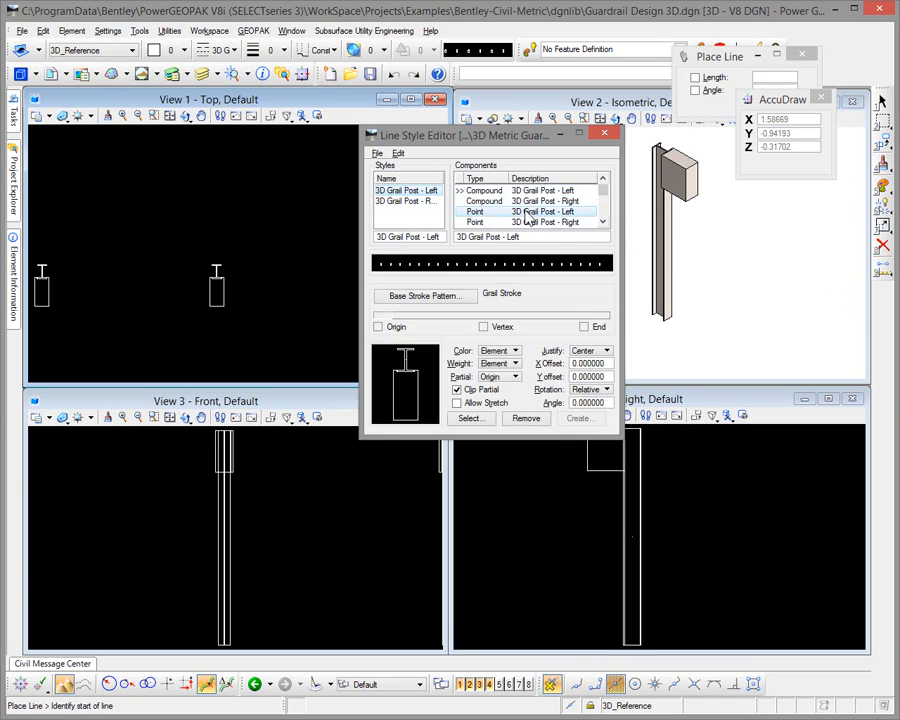
{"action": "left_click", "coordinate": [472, 419]}
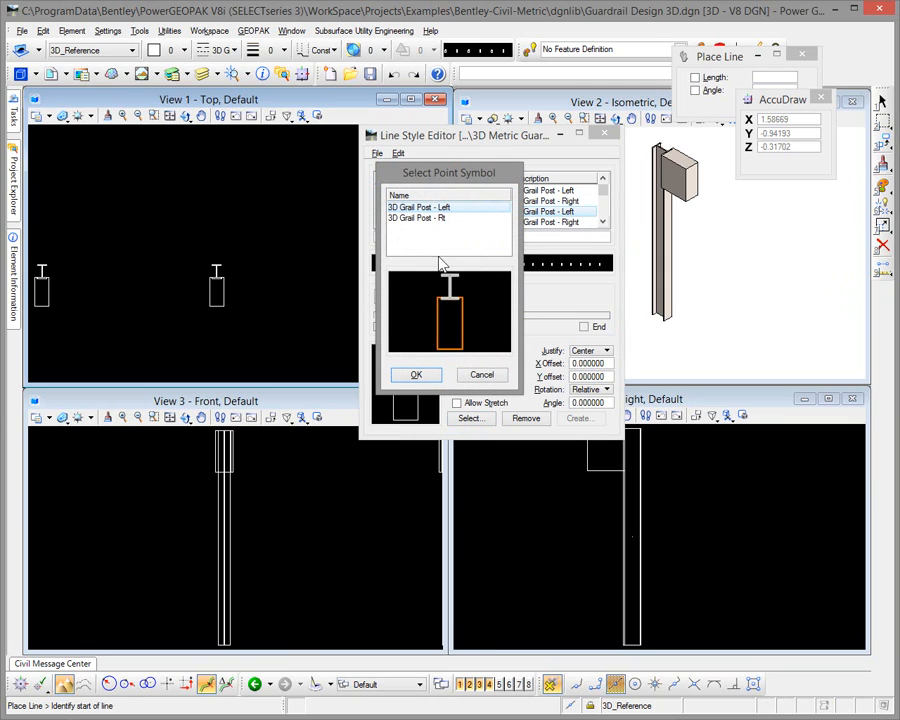
{"action": "left_click", "coordinate": [415, 374]}
{"action": "left_click", "coordinate": [456, 402]}
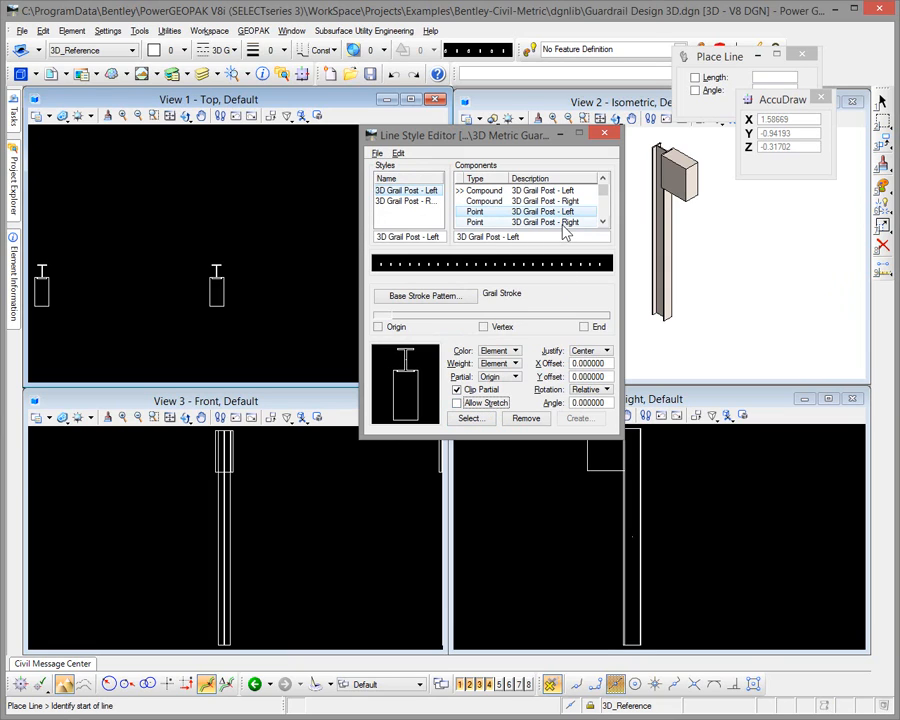
Step: For the 3D Grail Post - Right point component, select the 3D Grail Post - Rt symbol and turn off Allow Stretch
{"action": "left_click", "coordinate": [563, 223]}
{"action": "left_click", "coordinate": [473, 418]}
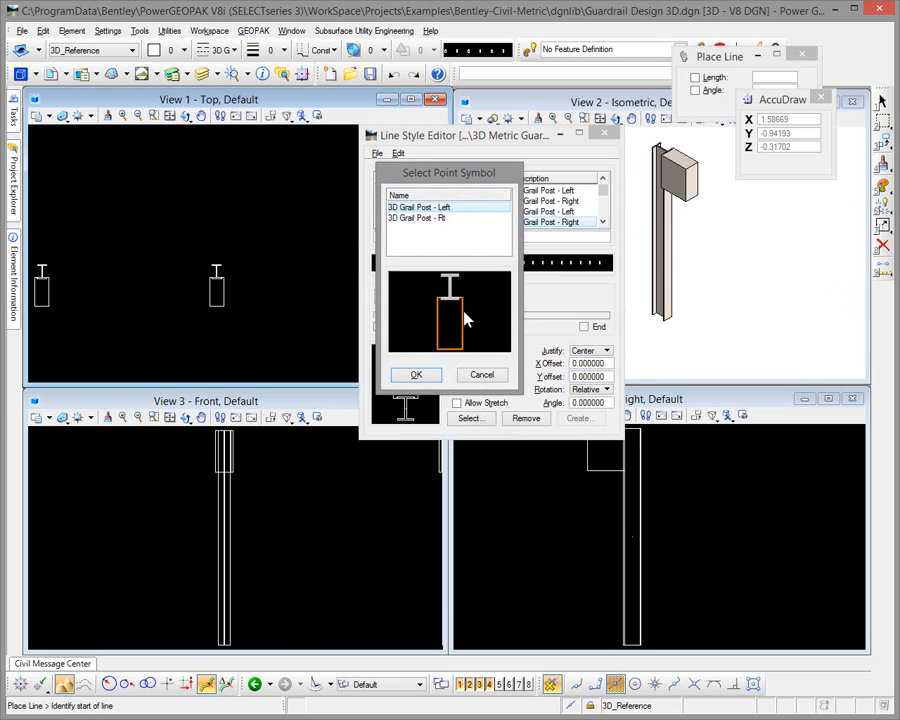
{"action": "left_click", "coordinate": [440, 218]}
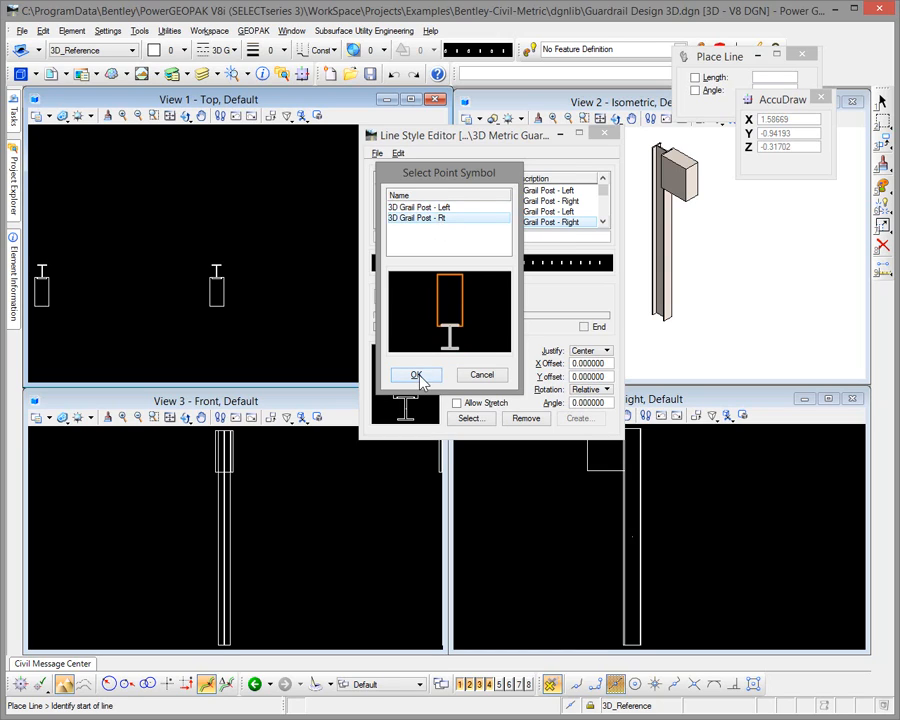
{"action": "left_click", "coordinate": [418, 374]}
{"action": "left_click", "coordinate": [458, 403]}
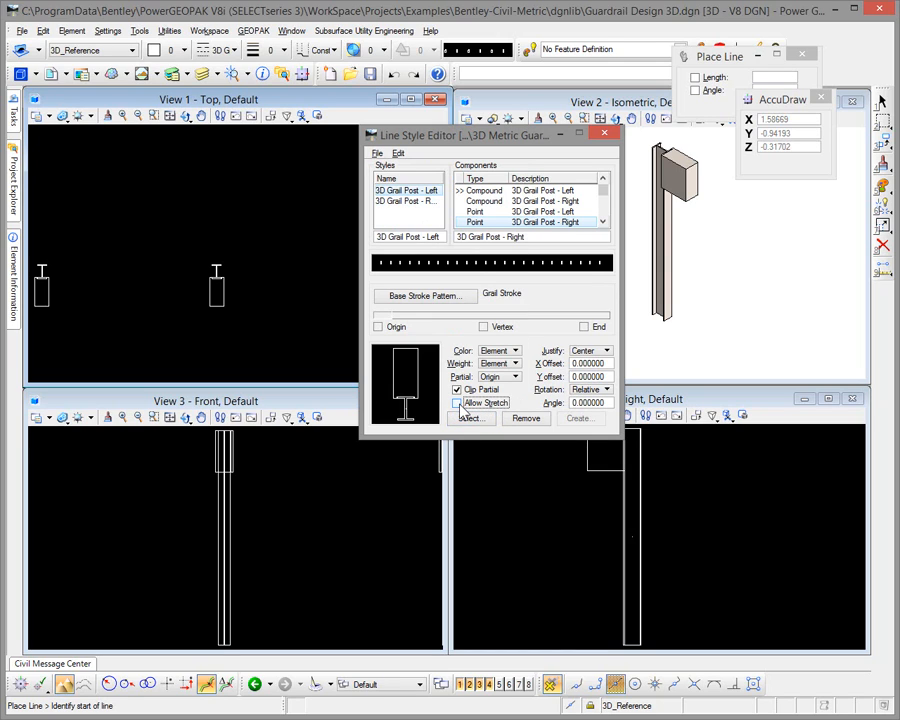
Step: Move the Line Style Editor clear of the Isometric view and end the Place Line command
{"action": "left_click", "coordinate": [386, 156]}
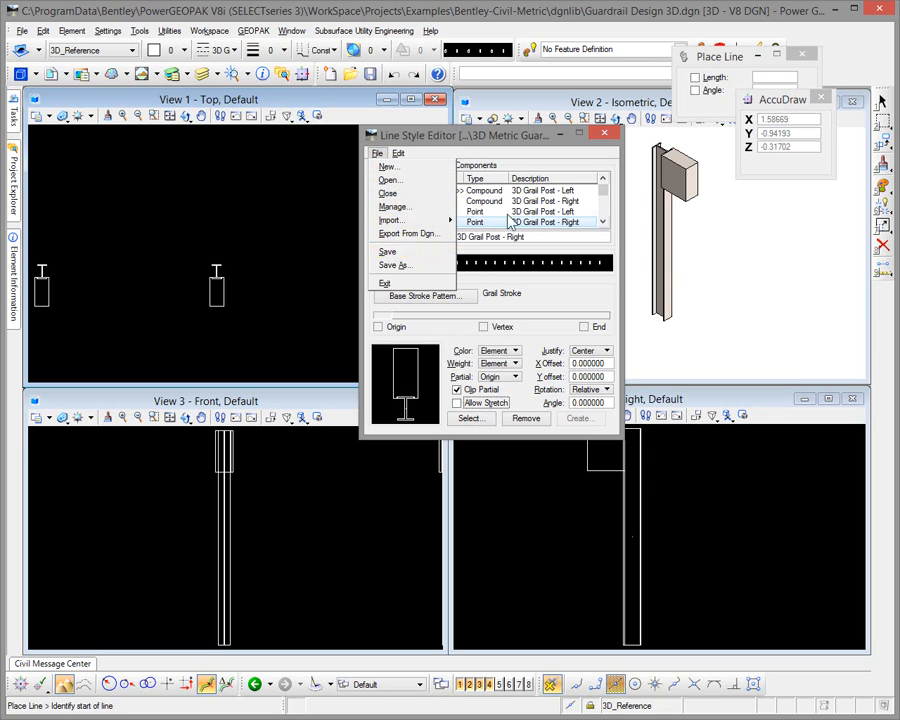
{"action": "left_click", "coordinate": [585, 201]}
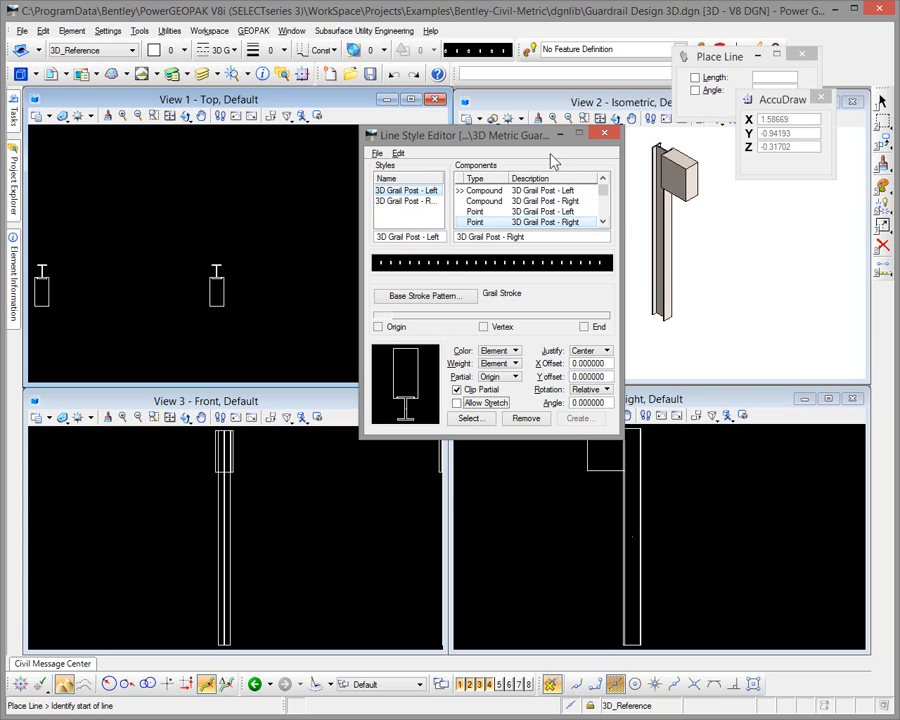
{"action": "left_click_drag", "start_coordinate": [532, 136], "coordinate": [353, 164]}
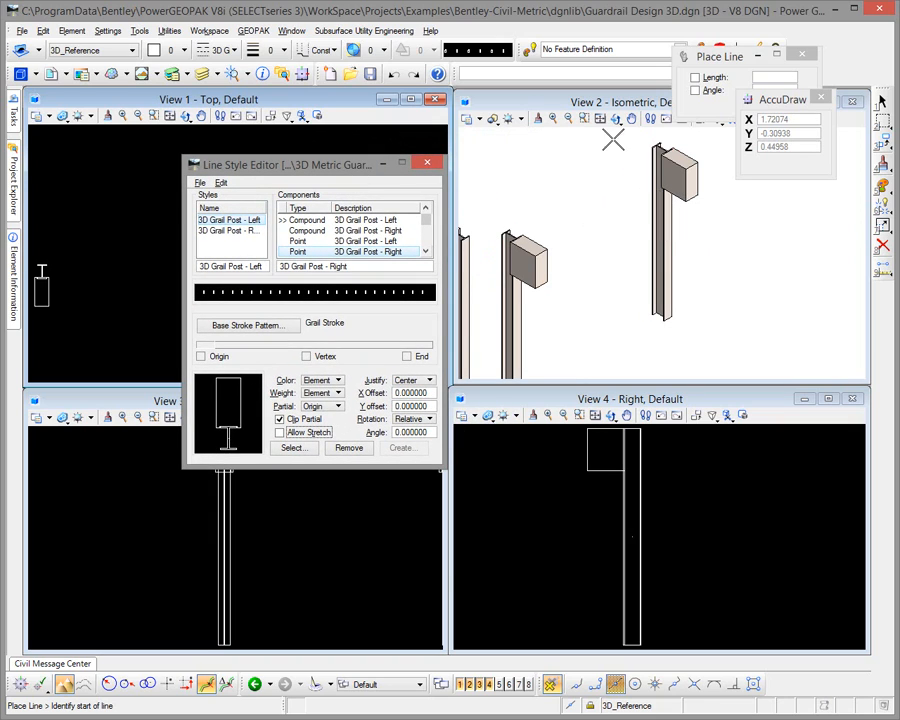
{"action": "key", "text": "Escape"}
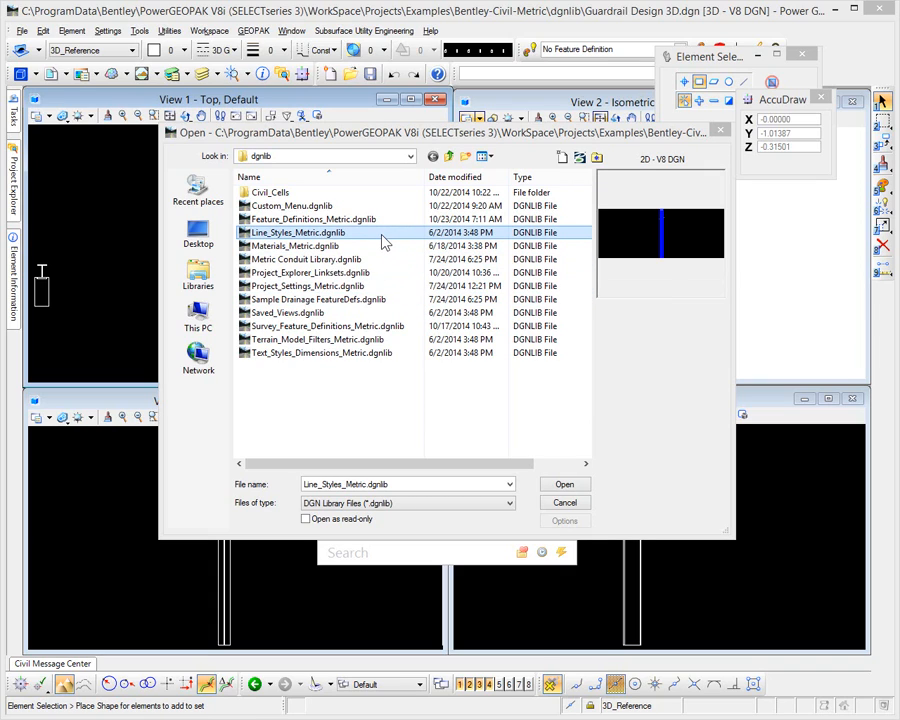
Step: Open Line_Styles_Metric.dgnlib and choose 3D Metric Guardrail.rsc as the MicroStation resource file for a line style import
{"action": "left_click", "coordinate": [564, 484]}
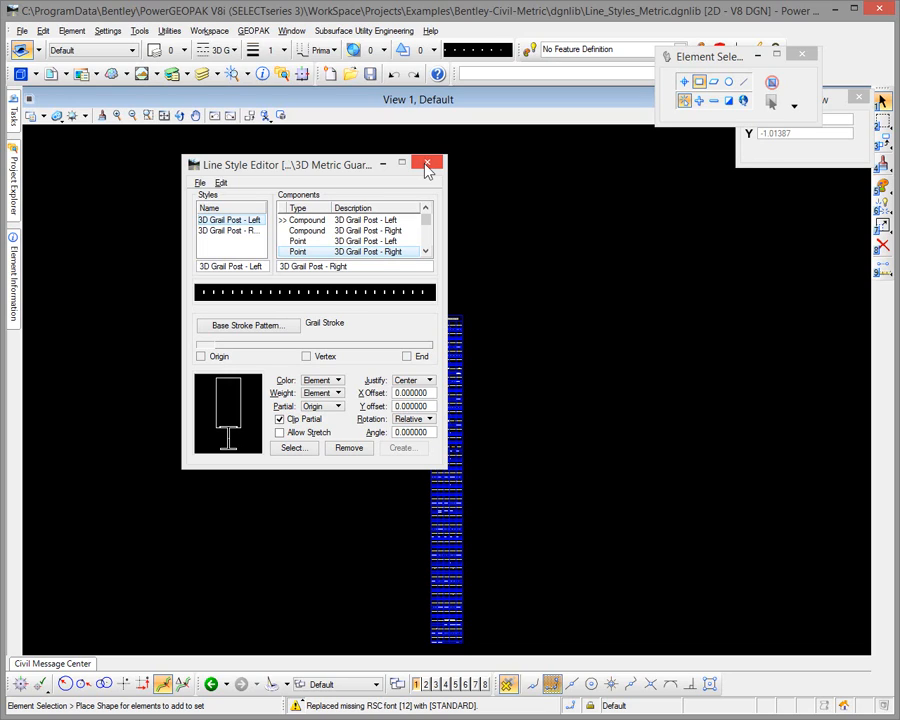
{"action": "left_click", "coordinate": [200, 183]}
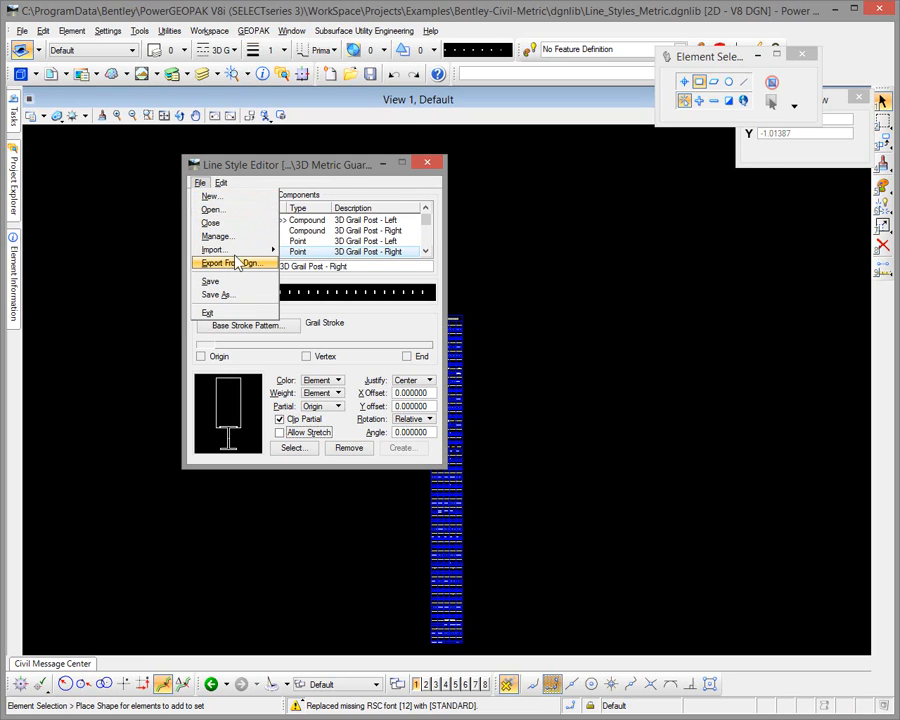
{"action": "mouse_move", "coordinate": [237, 251]}
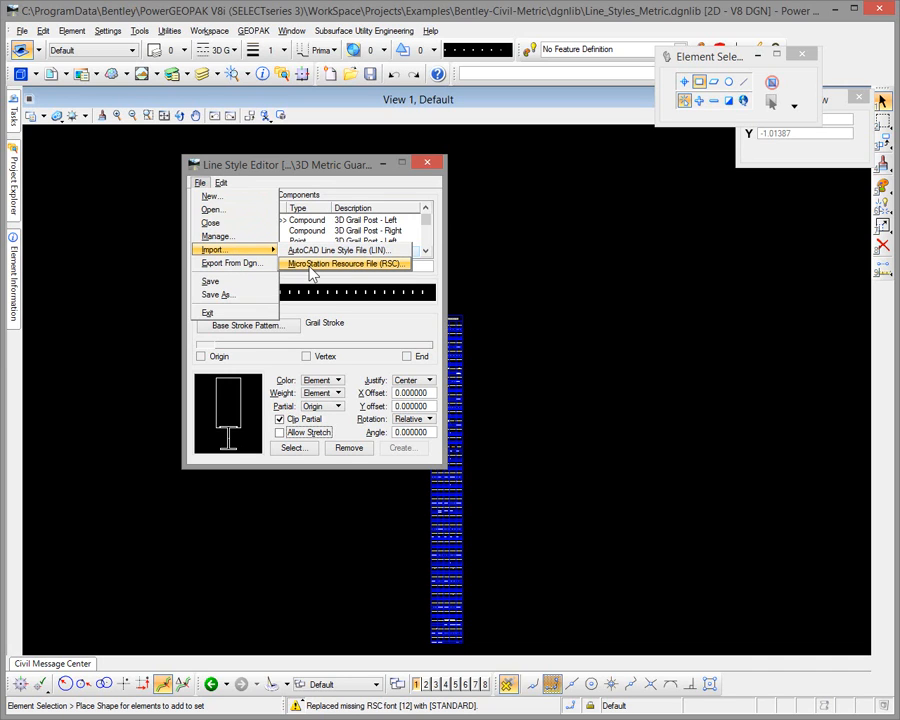
{"action": "left_click", "coordinate": [311, 265]}
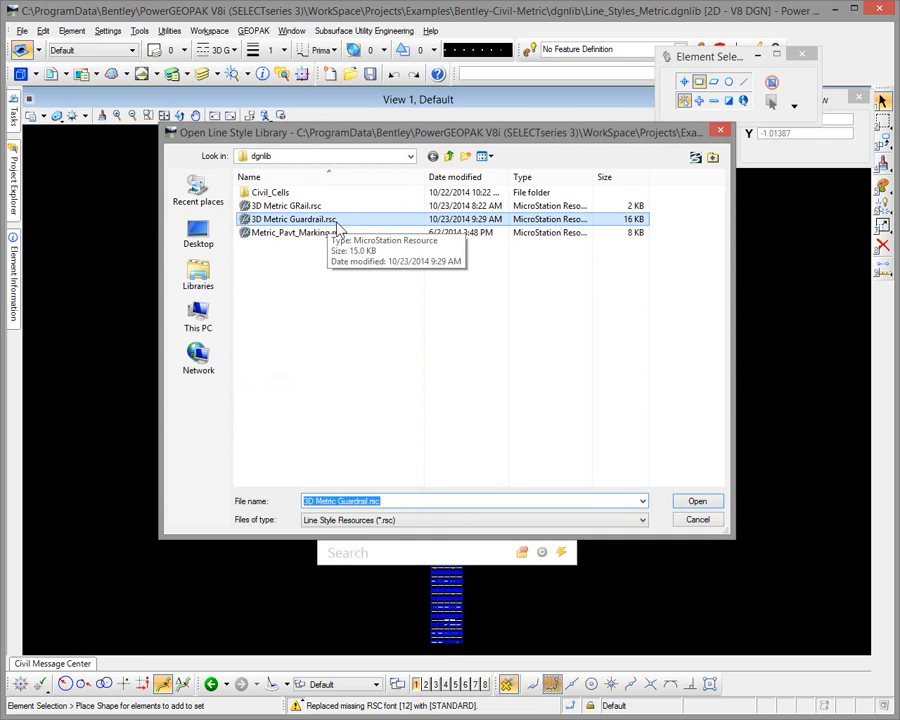
{"action": "left_click", "coordinate": [336, 228]}
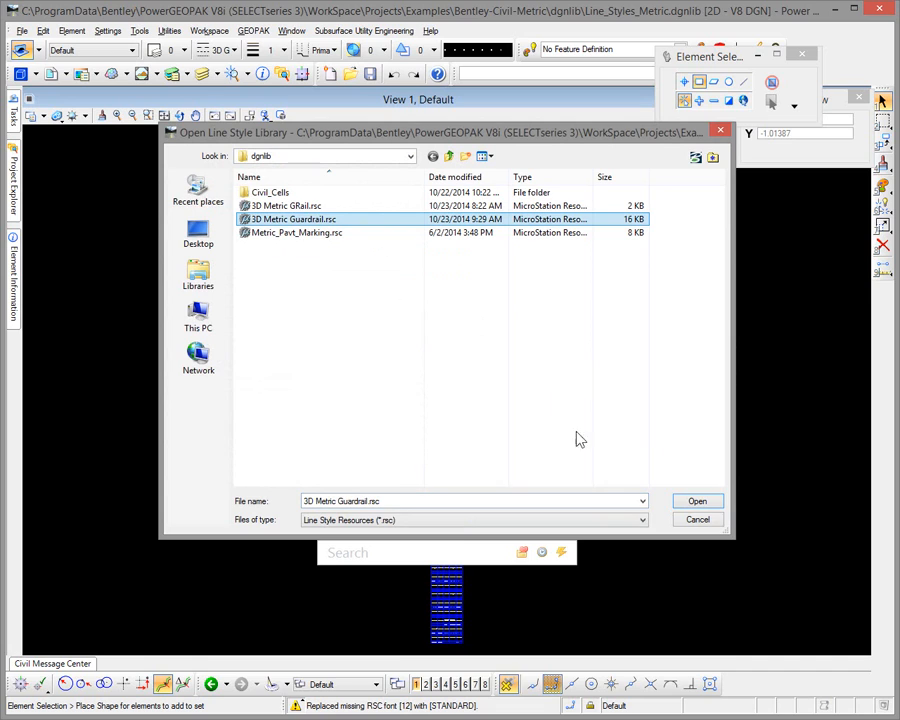
{"action": "left_click", "coordinate": [705, 504]}
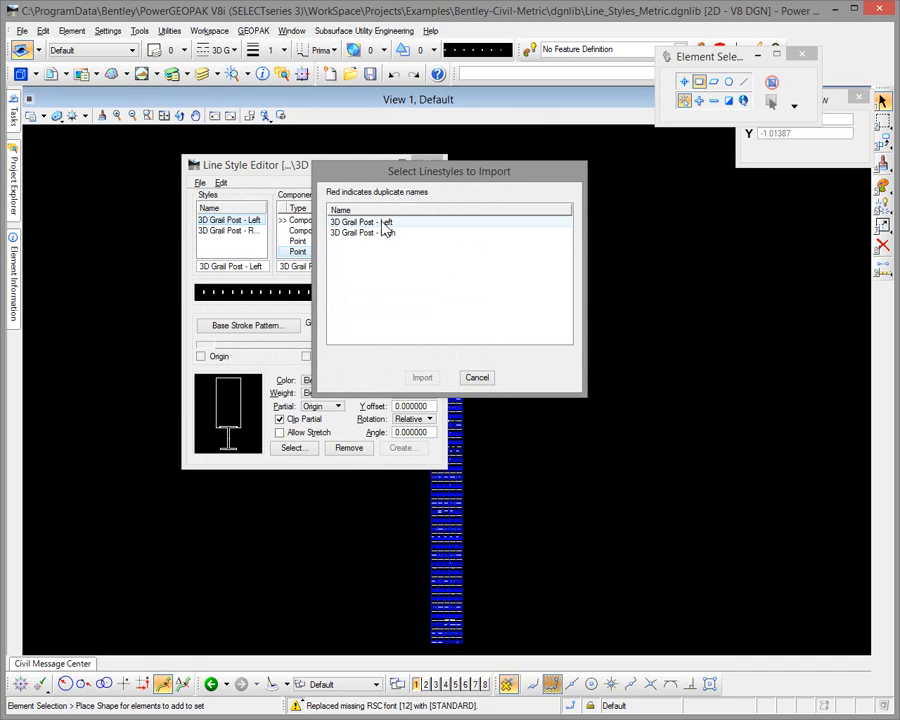
Step: Import both the left and right 3D Grail Post line styles into the DGN library
{"action": "left_click", "coordinate": [383, 223]}
{"action": "left_click", "coordinate": [372, 233], "text": "shift"}
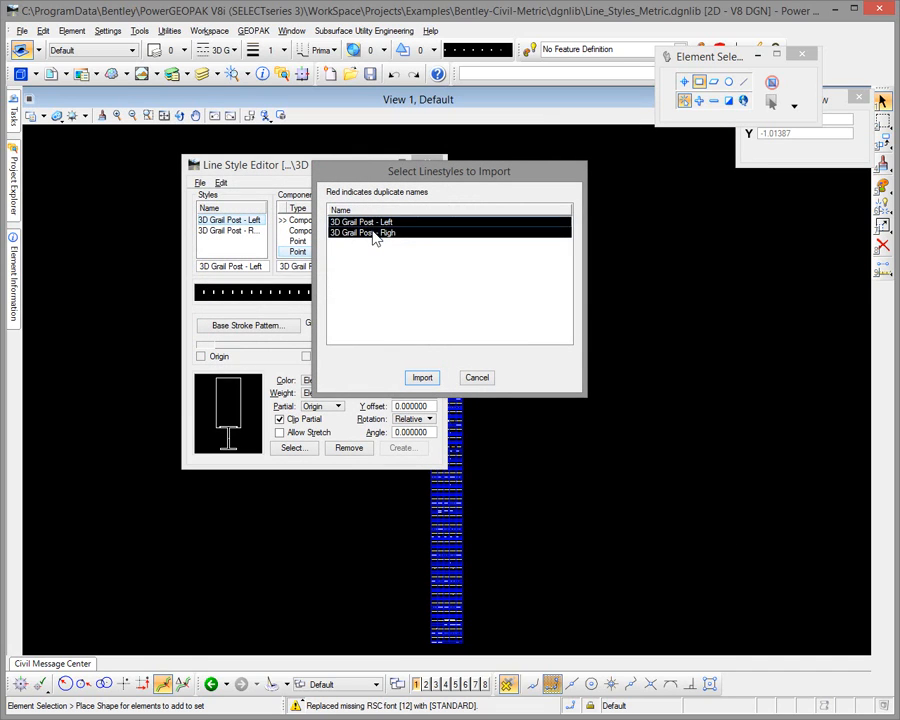
{"action": "left_click", "coordinate": [422, 378]}
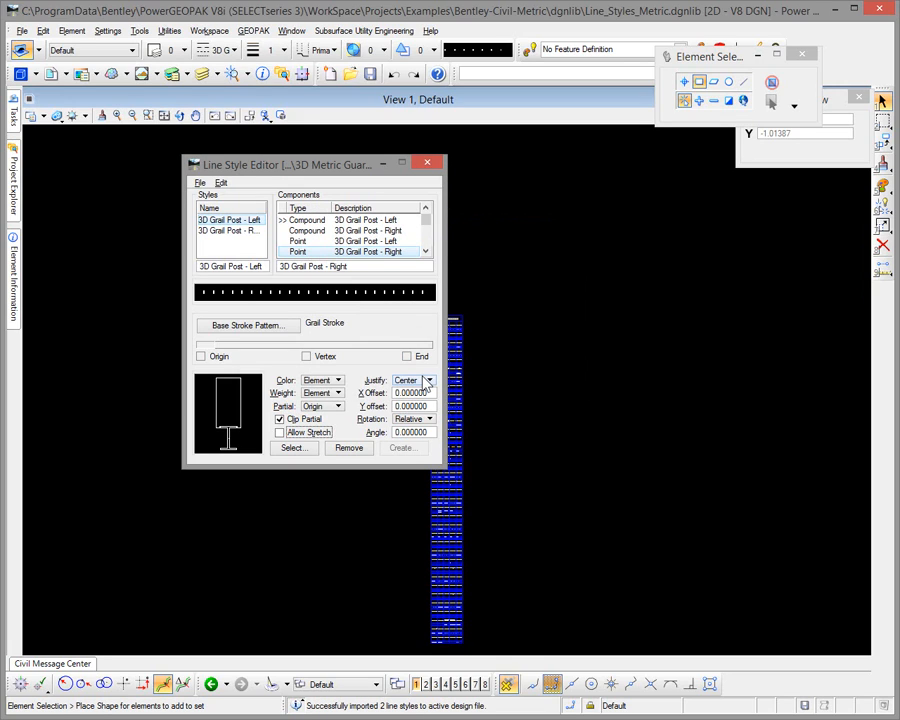
Step: Check the import result in the Message Center and close the Line Style Editor
{"action": "left_click", "coordinate": [336, 706]}
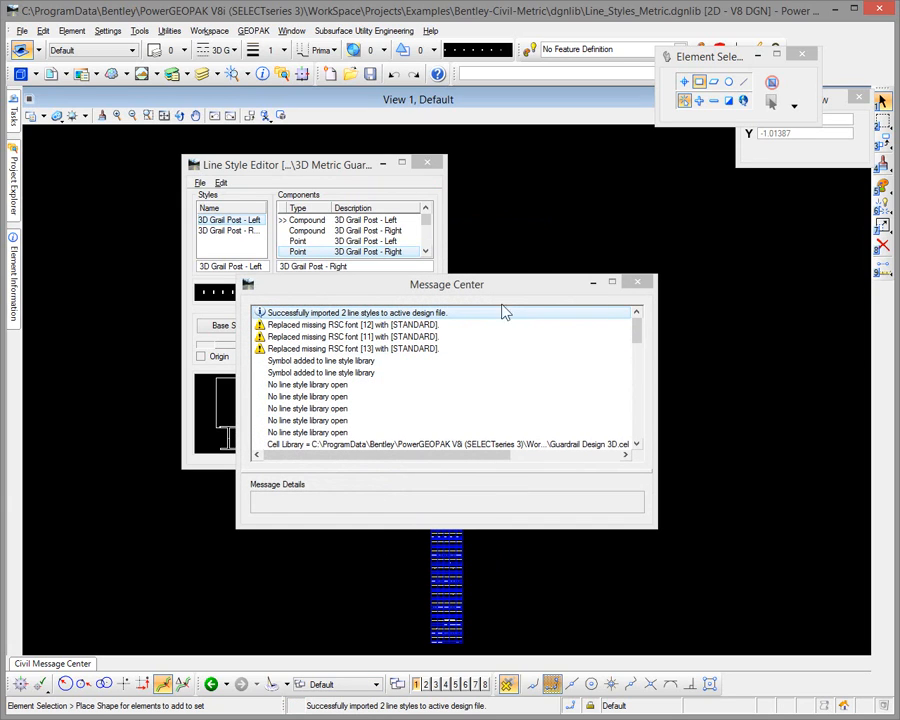
{"action": "left_click", "coordinate": [637, 284]}
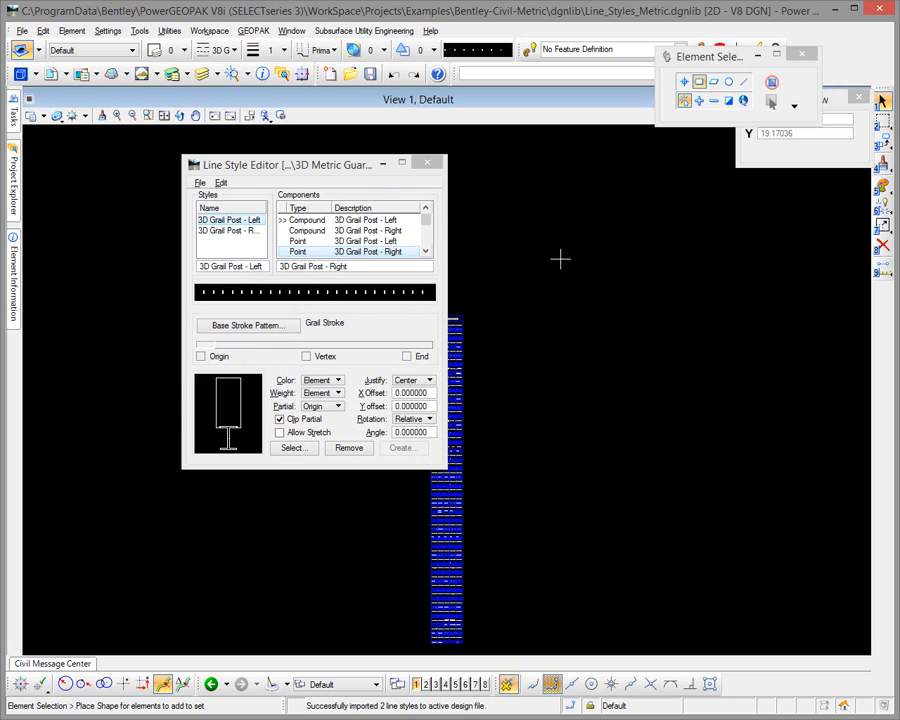
{"action": "left_click", "coordinate": [430, 164]}
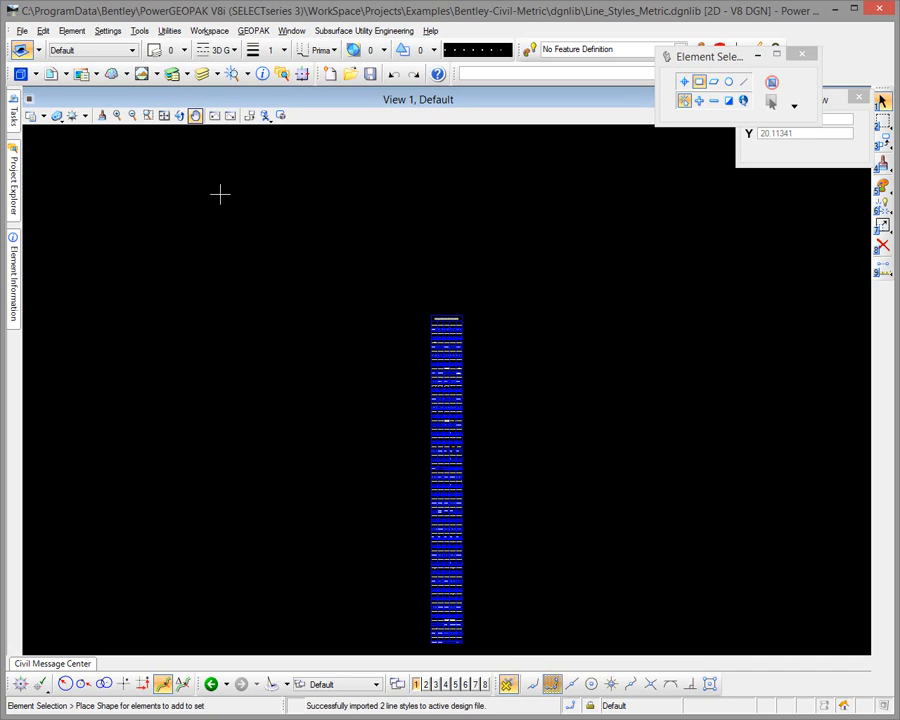
Step: Create the drawing test.dgn and set its active line style to 3D Grail Post - Left, switching it to 3D Grail Post - Right
{"action": "left_click", "coordinate": [21, 31]}
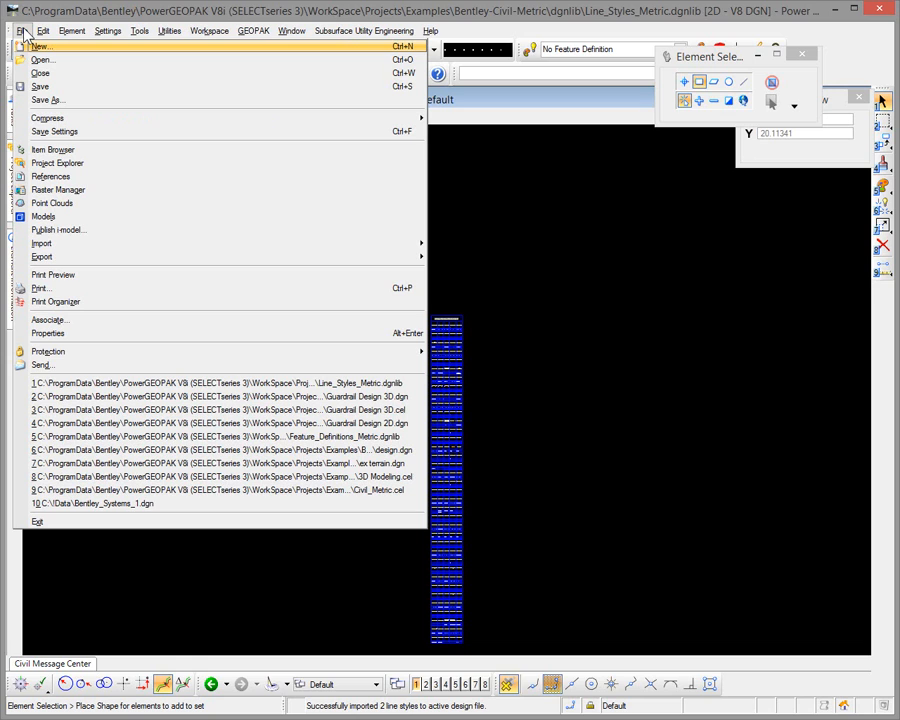
{"action": "left_click", "coordinate": [40, 46]}
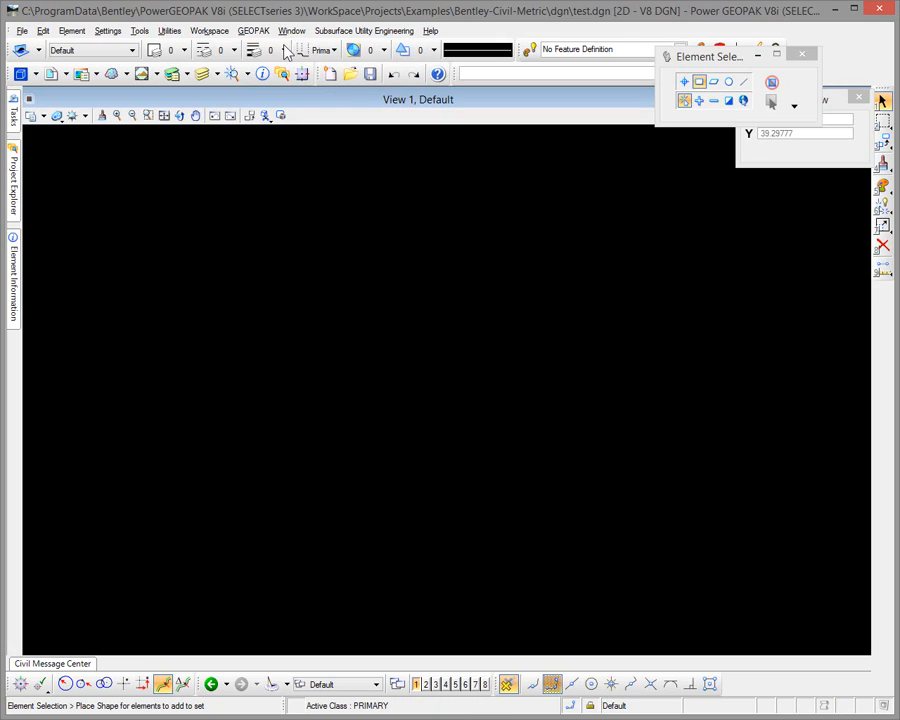
{"action": "left_click", "coordinate": [230, 50]}
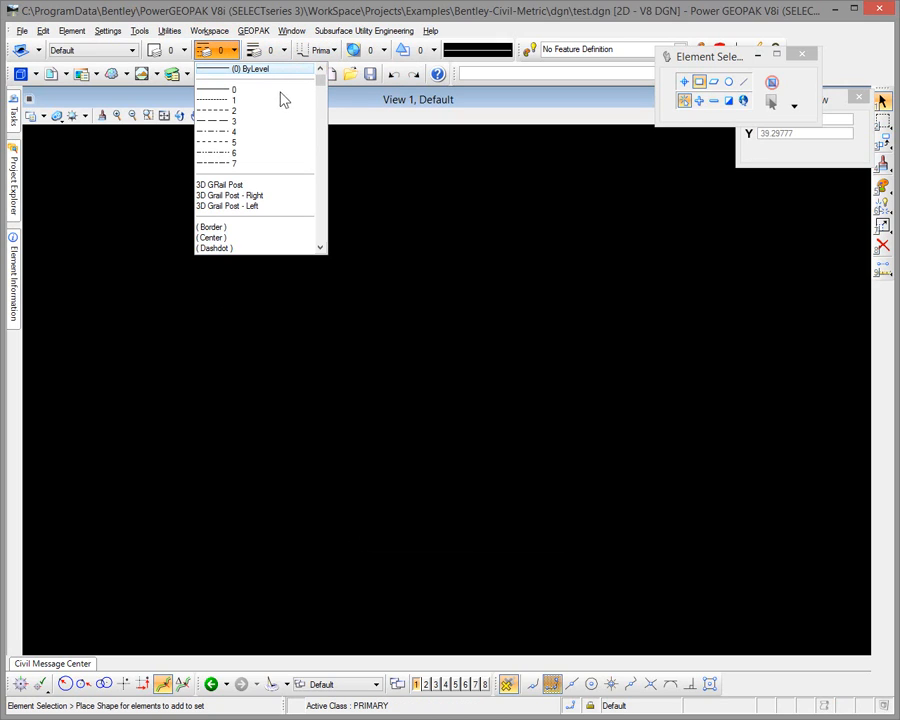
{"action": "left_click", "coordinate": [268, 215]}
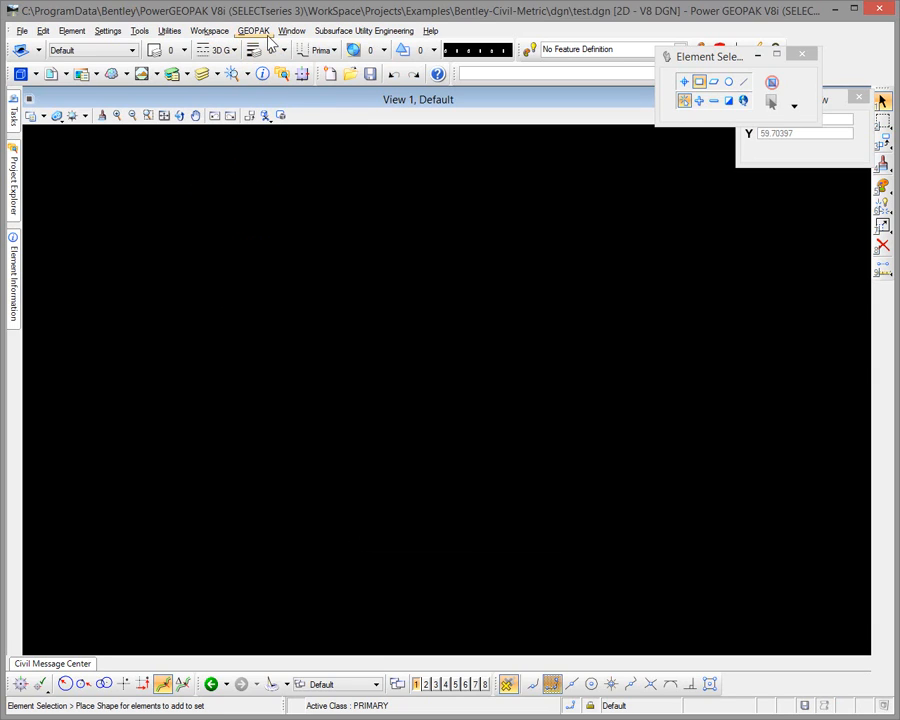
{"action": "left_click", "coordinate": [235, 52]}
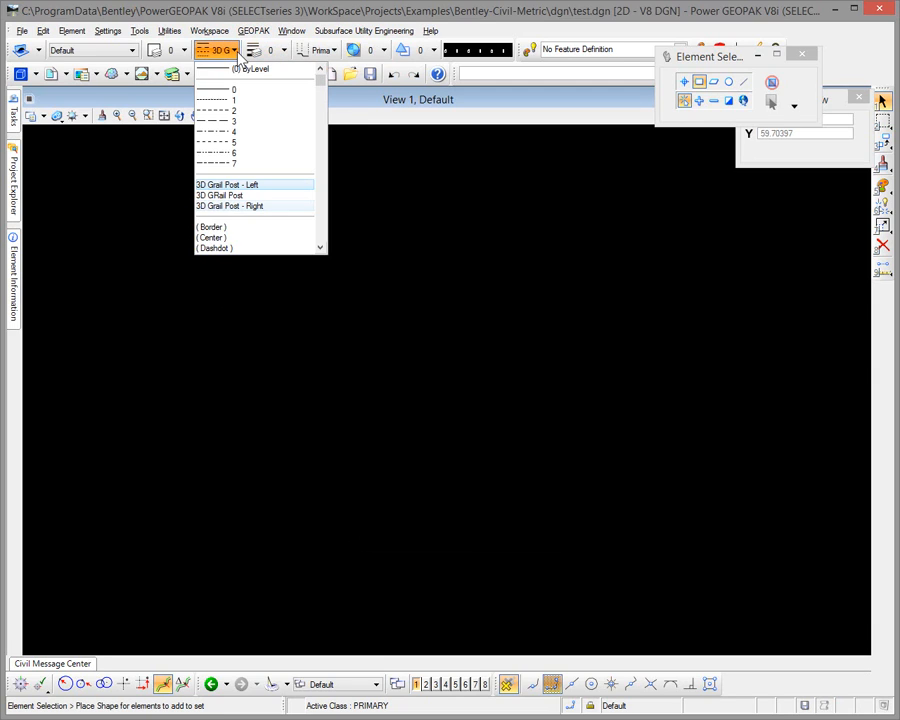
{"action": "left_click", "coordinate": [243, 208]}
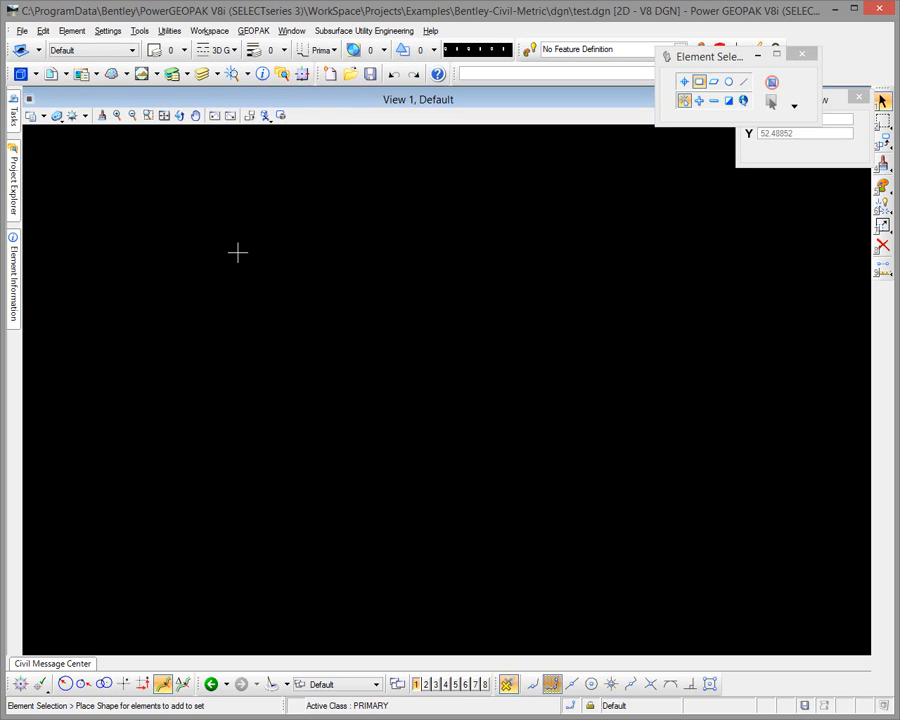